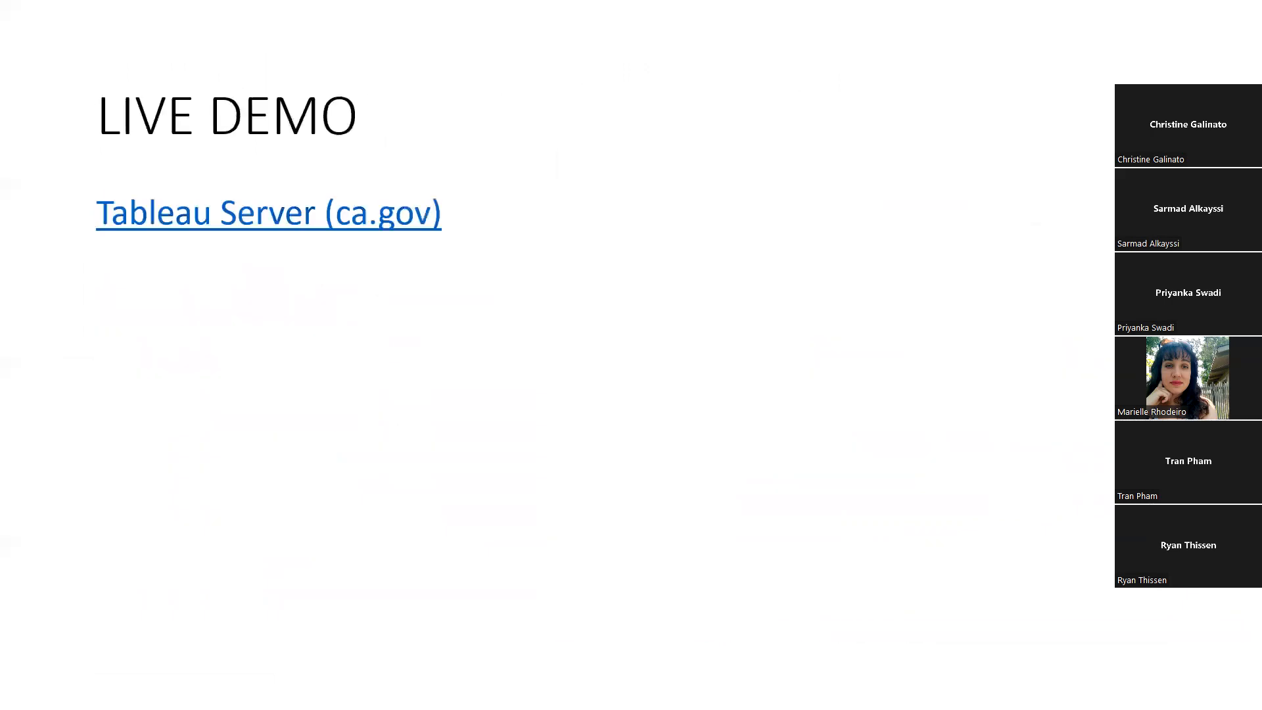
# Exit the slideshow onto slide 24 and move the PowerPoint window aside
pyautogui.press('Left')
pyautogui.press('Left')
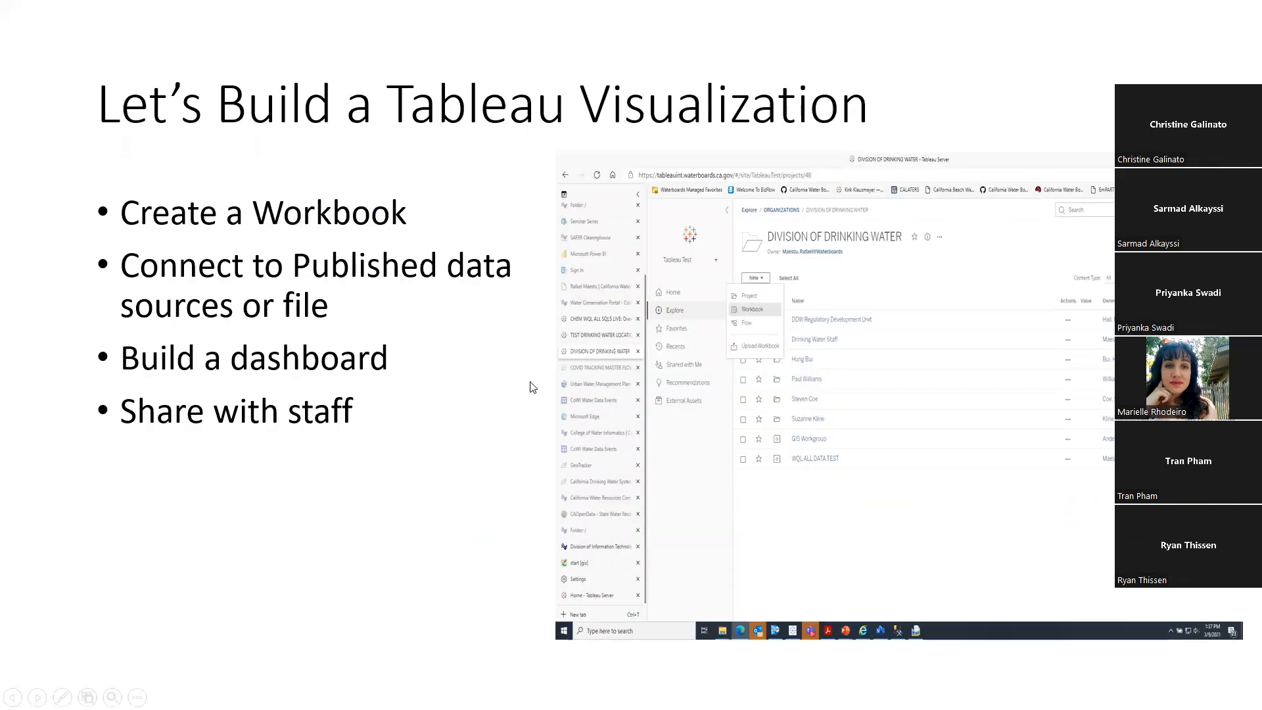
pyautogui.press('Escape')
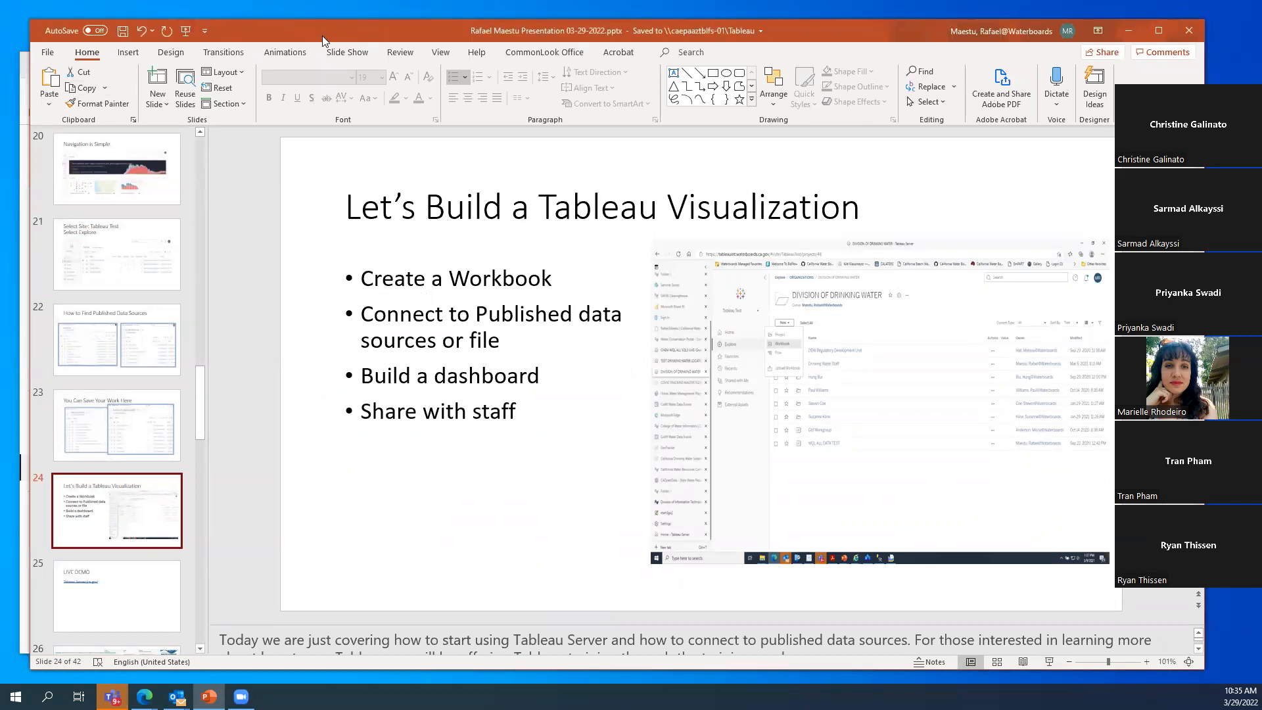
pyautogui.moveTo(323, 36); pyautogui.dragTo(320, 138)
# Bring the Edge browser forward and go to the Waterboards site's Home page
pyautogui.click(1026, 59)
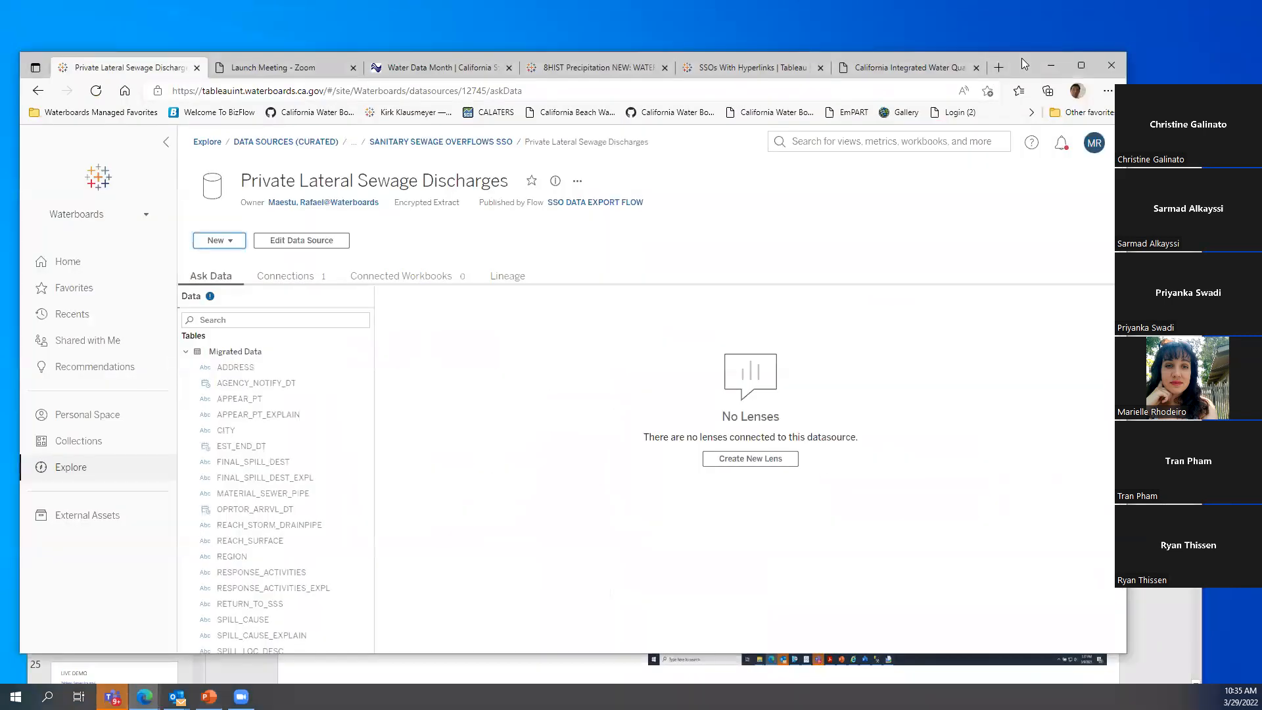
pyautogui.moveTo(1023, 53); pyautogui.dragTo(1035, 25)
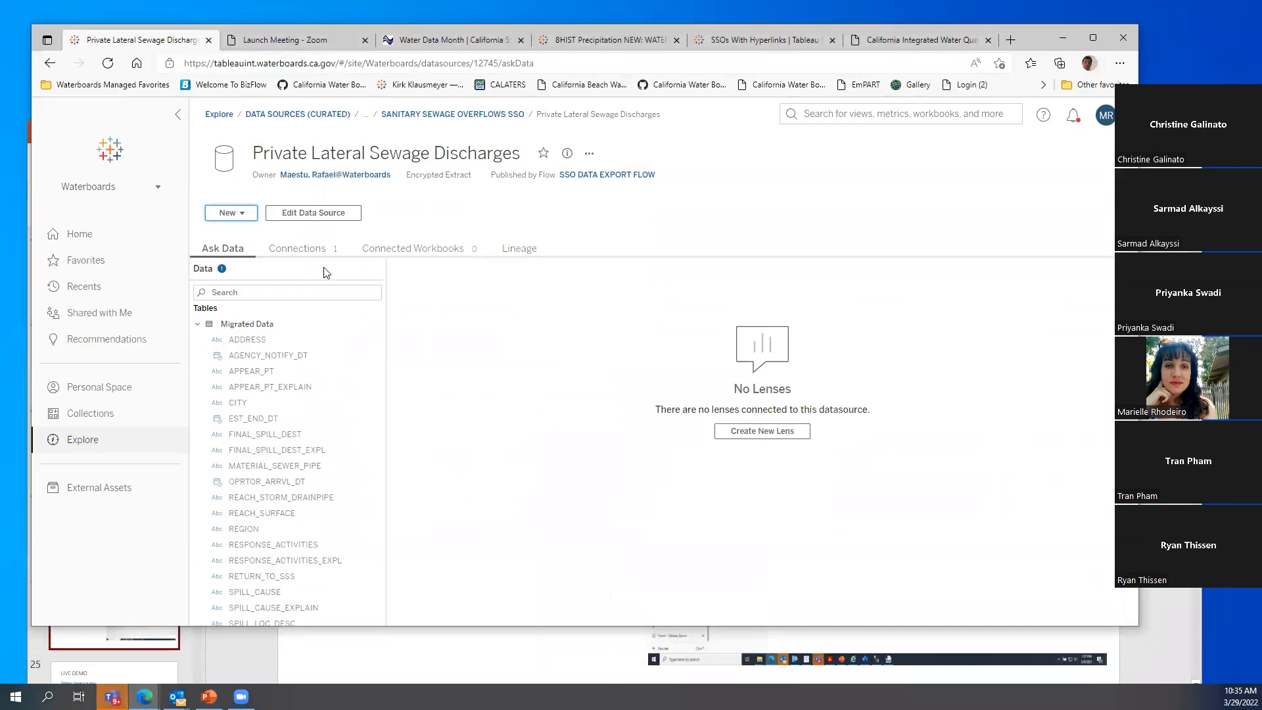
pyautogui.click(92, 232)
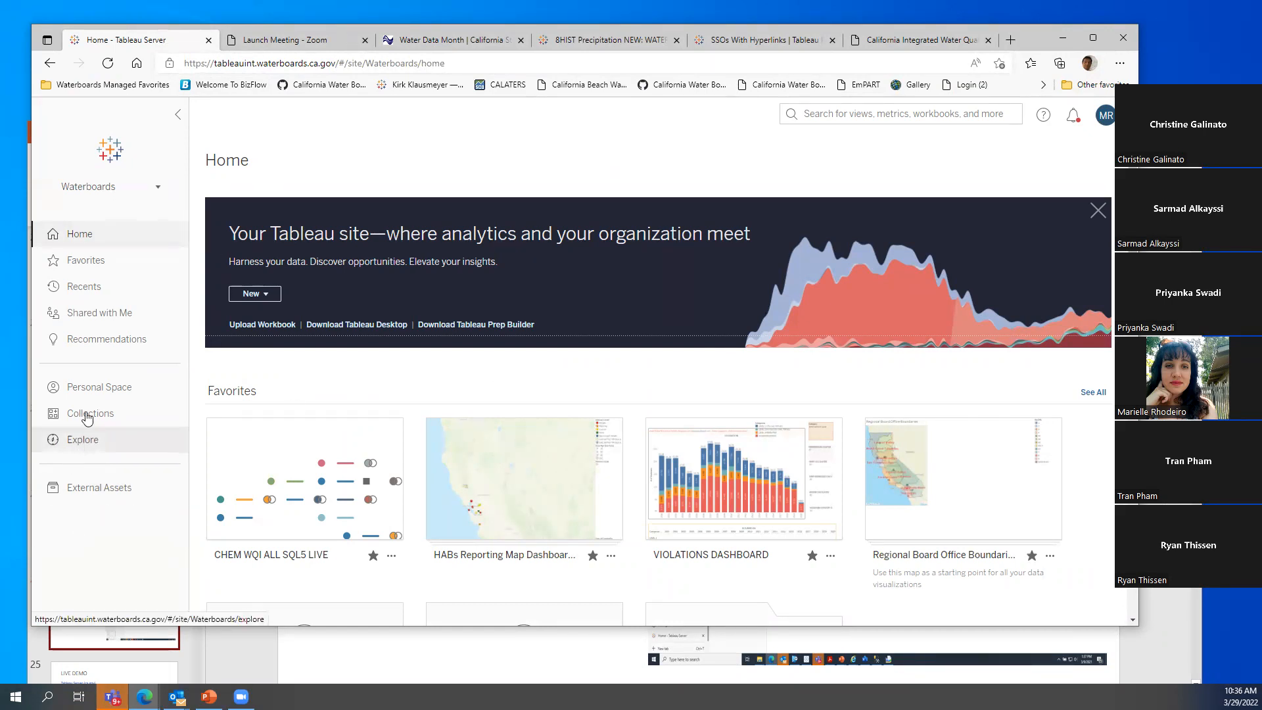
# Open Explore and toggle the top-level projects between grid and list views, ending on list
pyautogui.click(89, 443)
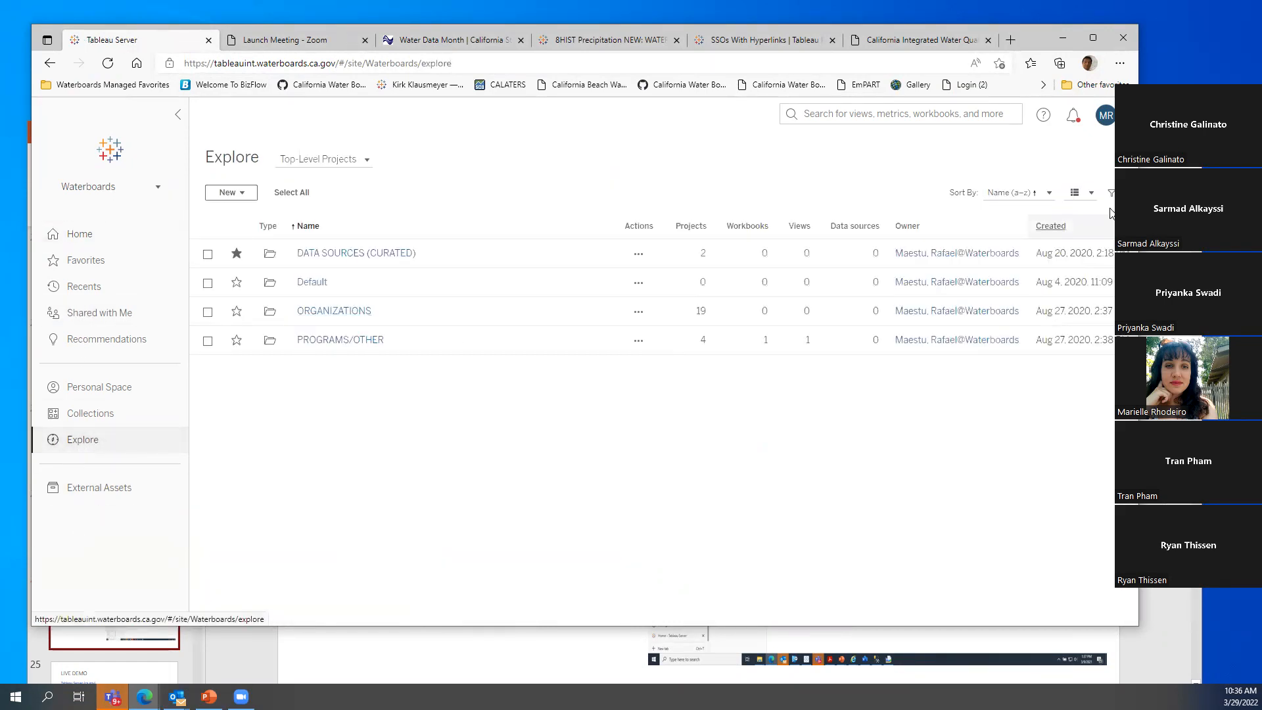
pyautogui.click(1092, 197)
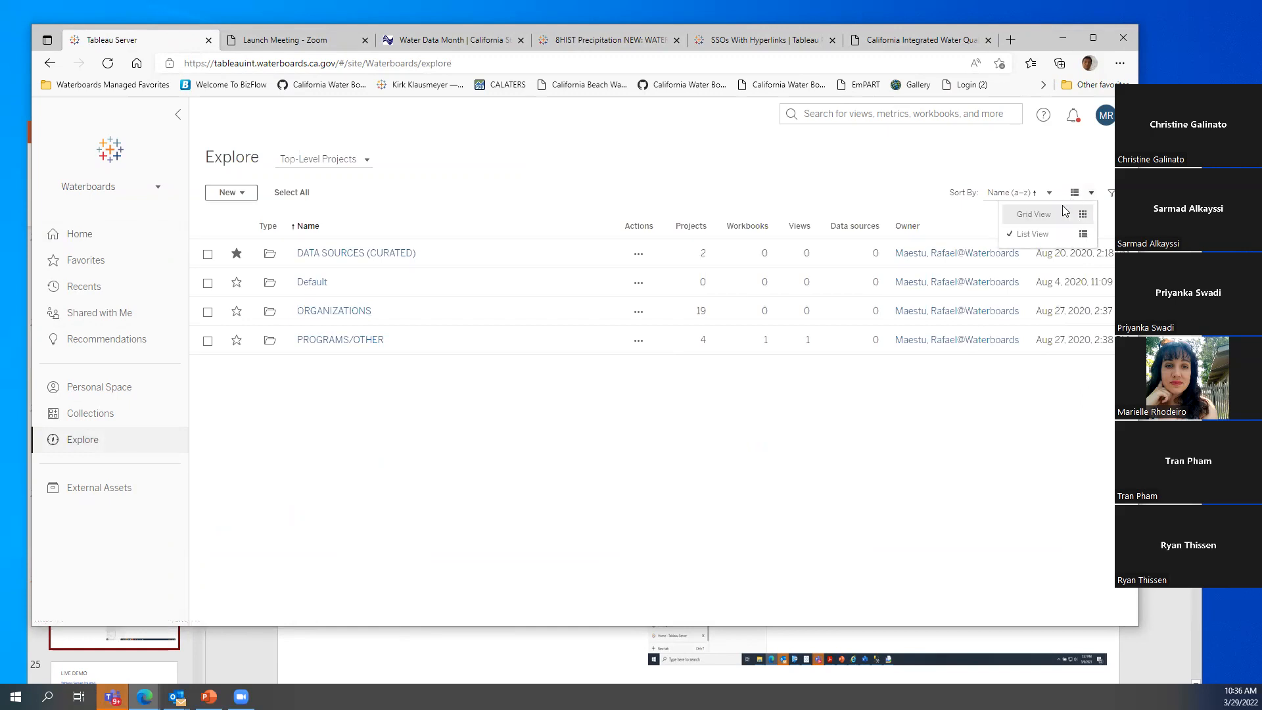
pyautogui.click(1034, 235)
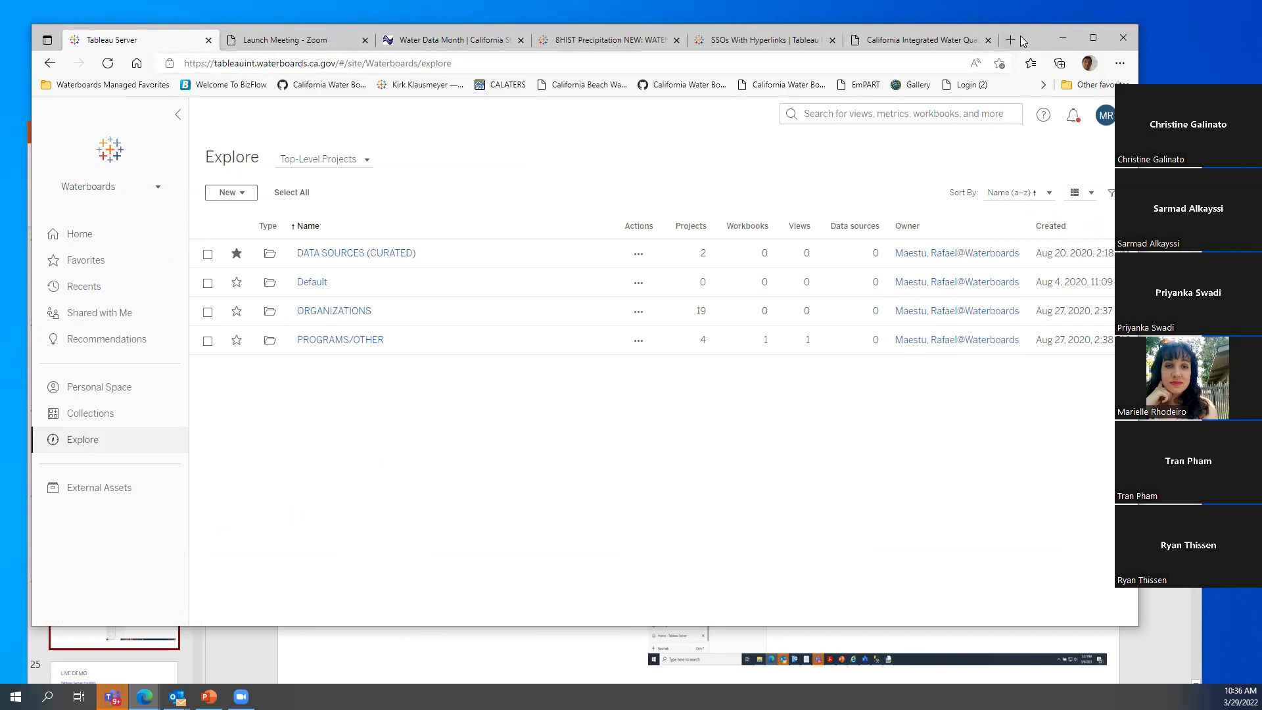
pyautogui.moveTo(1027, 41); pyautogui.dragTo(1008, 42)
pyautogui.click(1072, 195)
pyautogui.click(1029, 219)
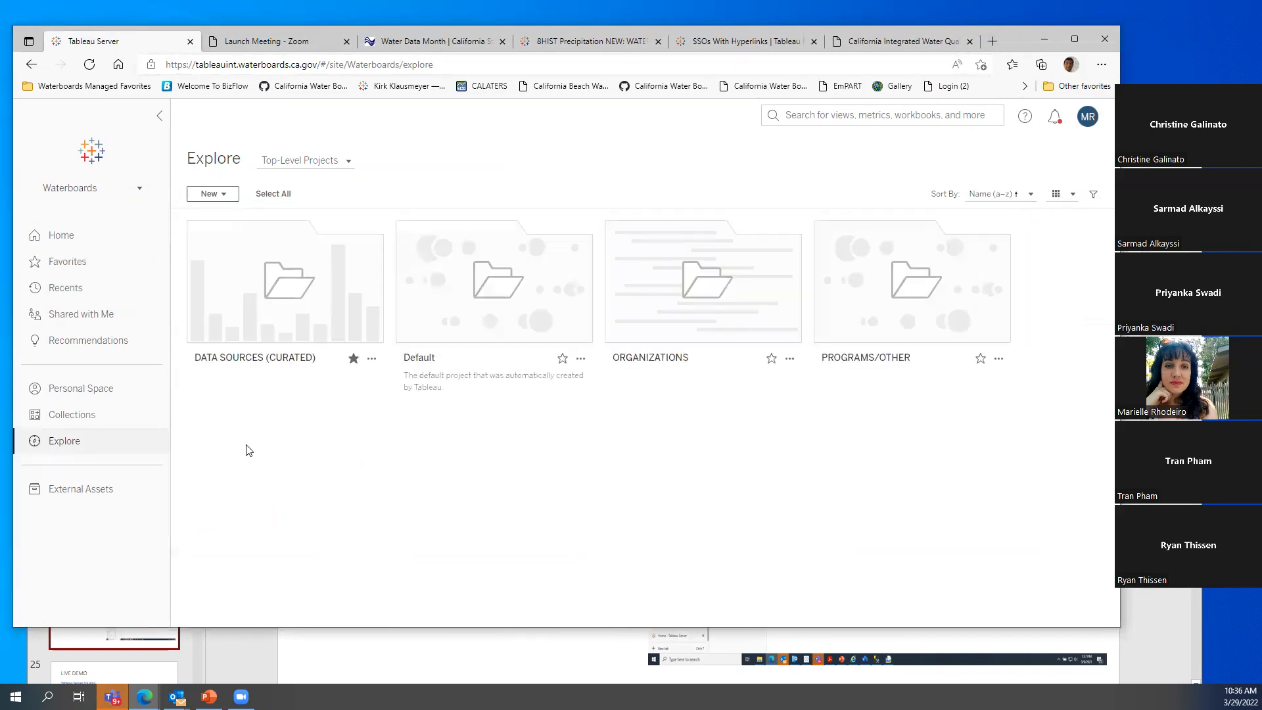
pyautogui.click(1072, 194)
pyautogui.click(1024, 236)
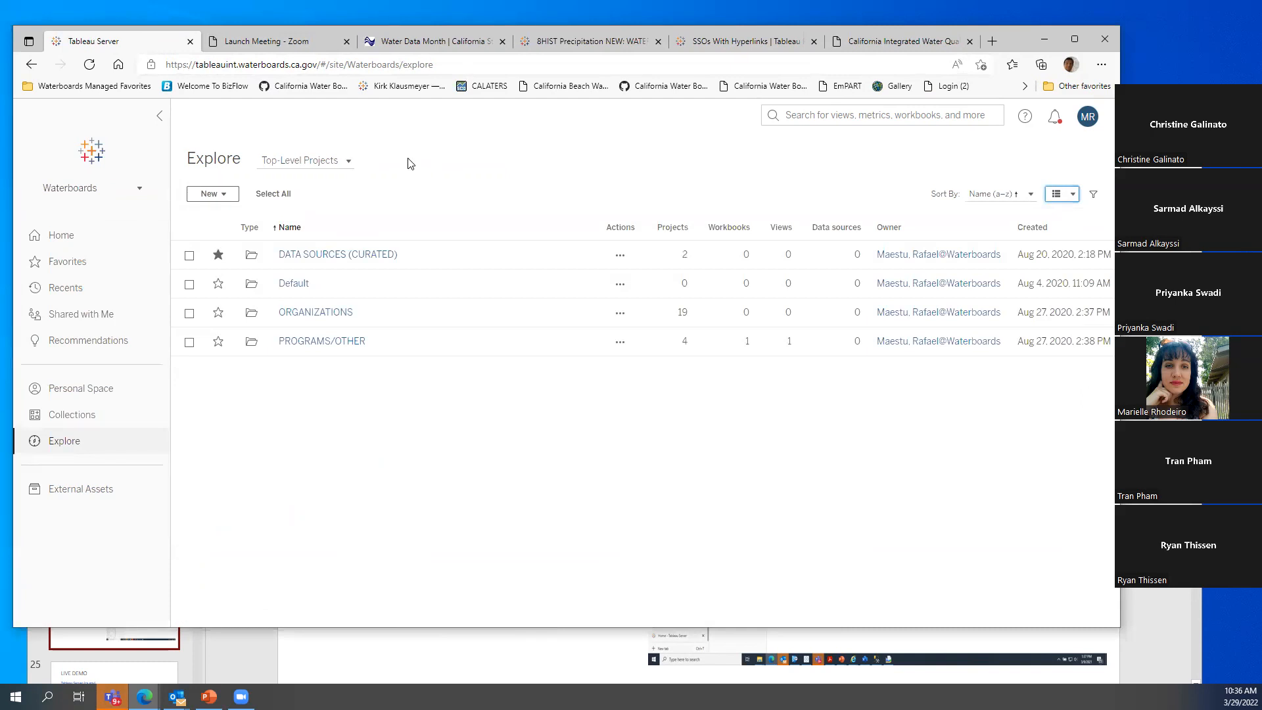
# Select the server portion of the site's web address, then return to the page
pyautogui.click(309, 63)
pyautogui.click(317, 62)
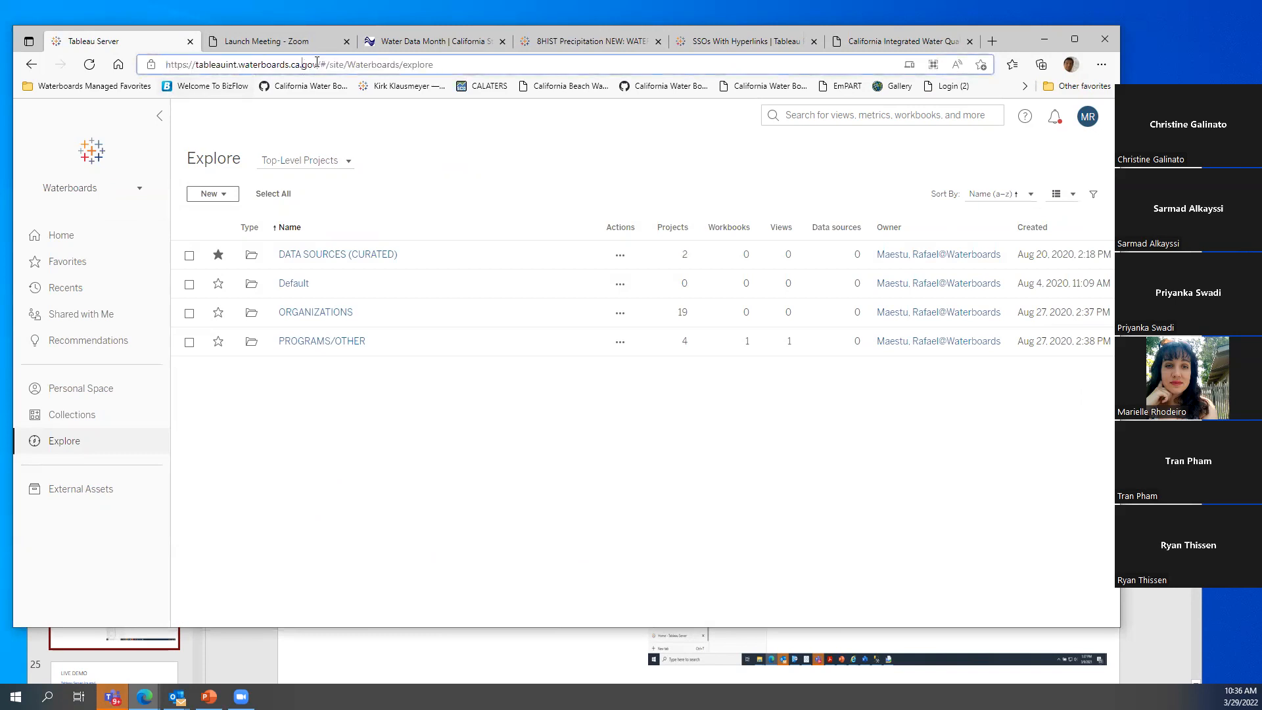
pyautogui.moveTo(316, 64); pyautogui.dragTo(150, 64)
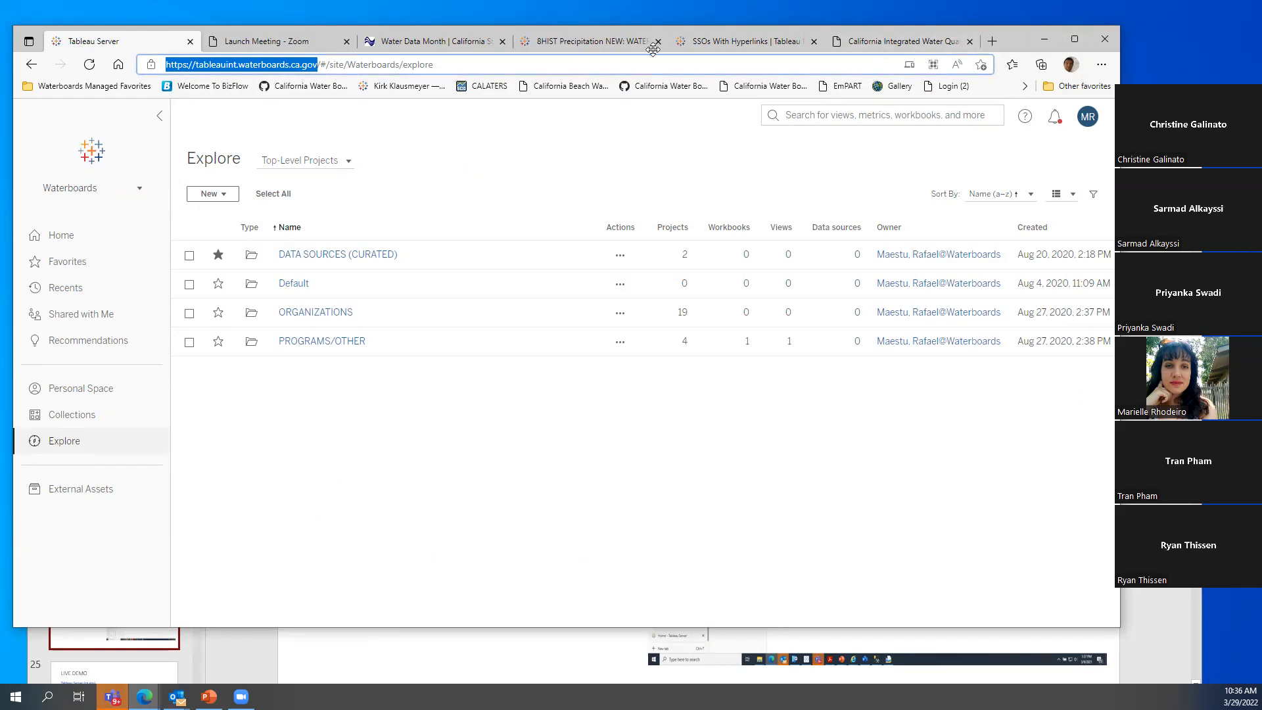
pyautogui.click(780, 22)
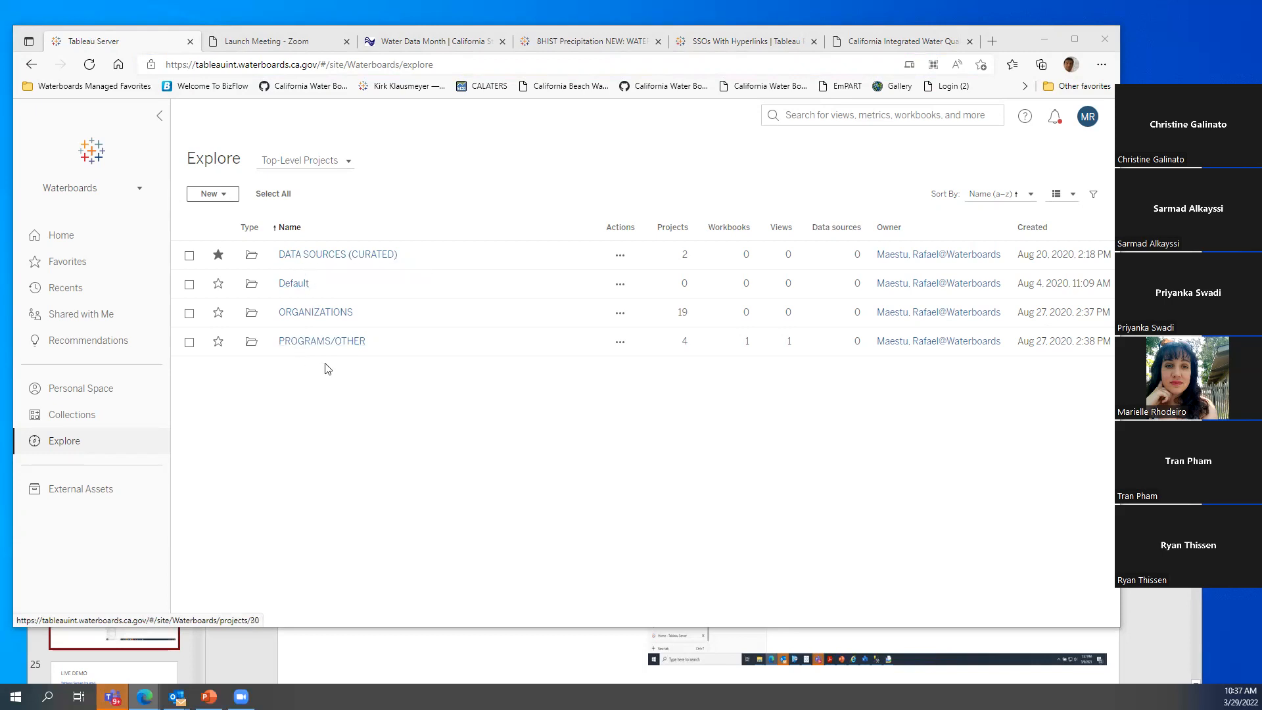
# Browse DATA SOURCES (CURATED) down to Data Sources WATER RIGHTS, then back up to ALL Other Data Sources
pyautogui.click(331, 257)
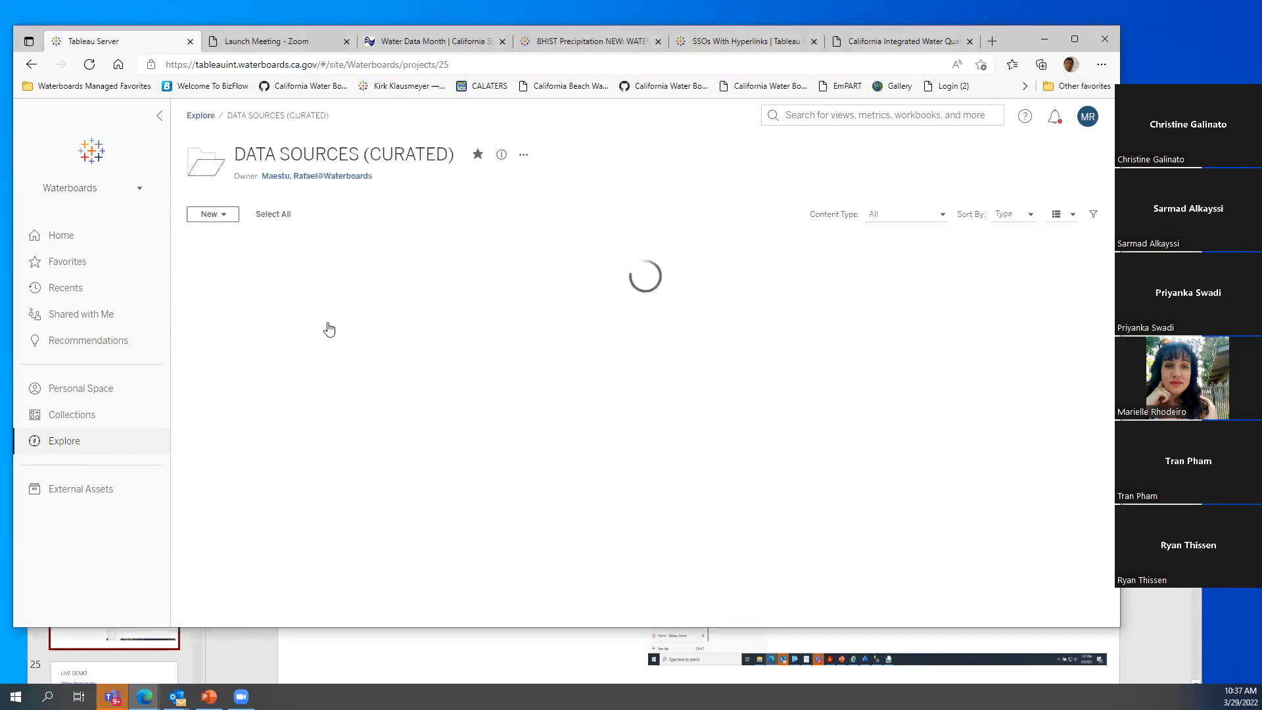
pyautogui.click(324, 278)
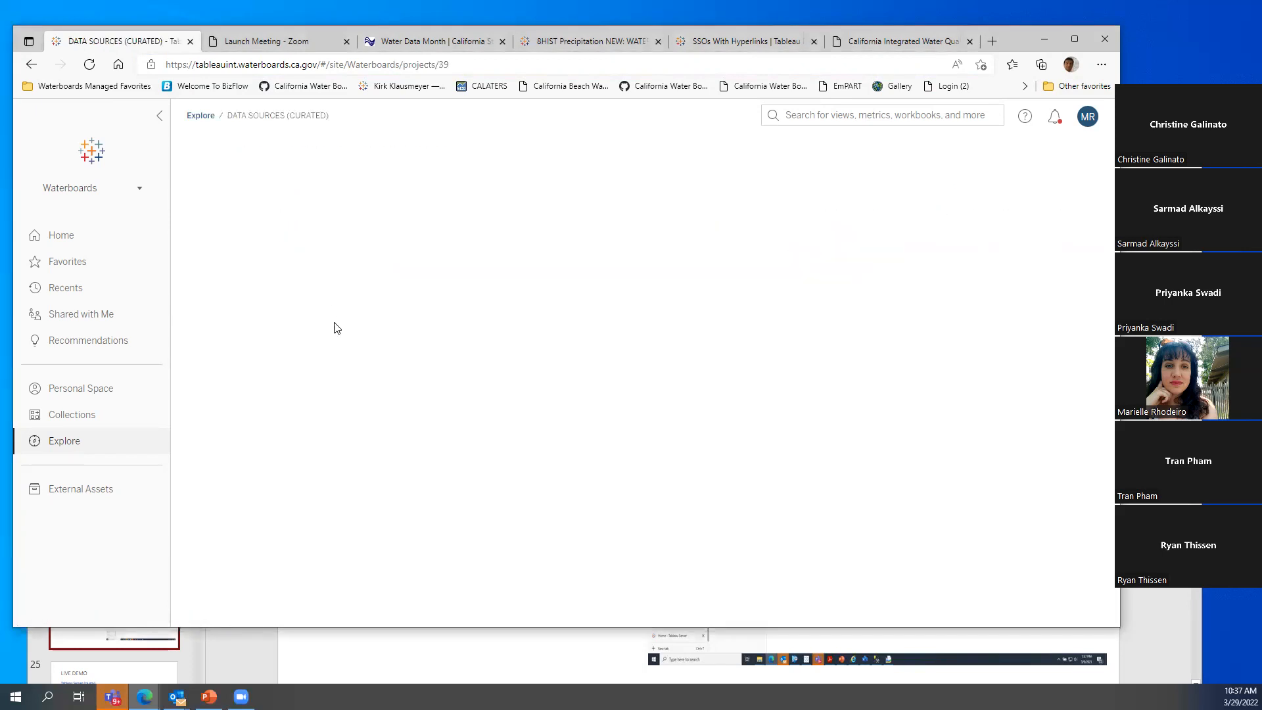
pyautogui.click(327, 421)
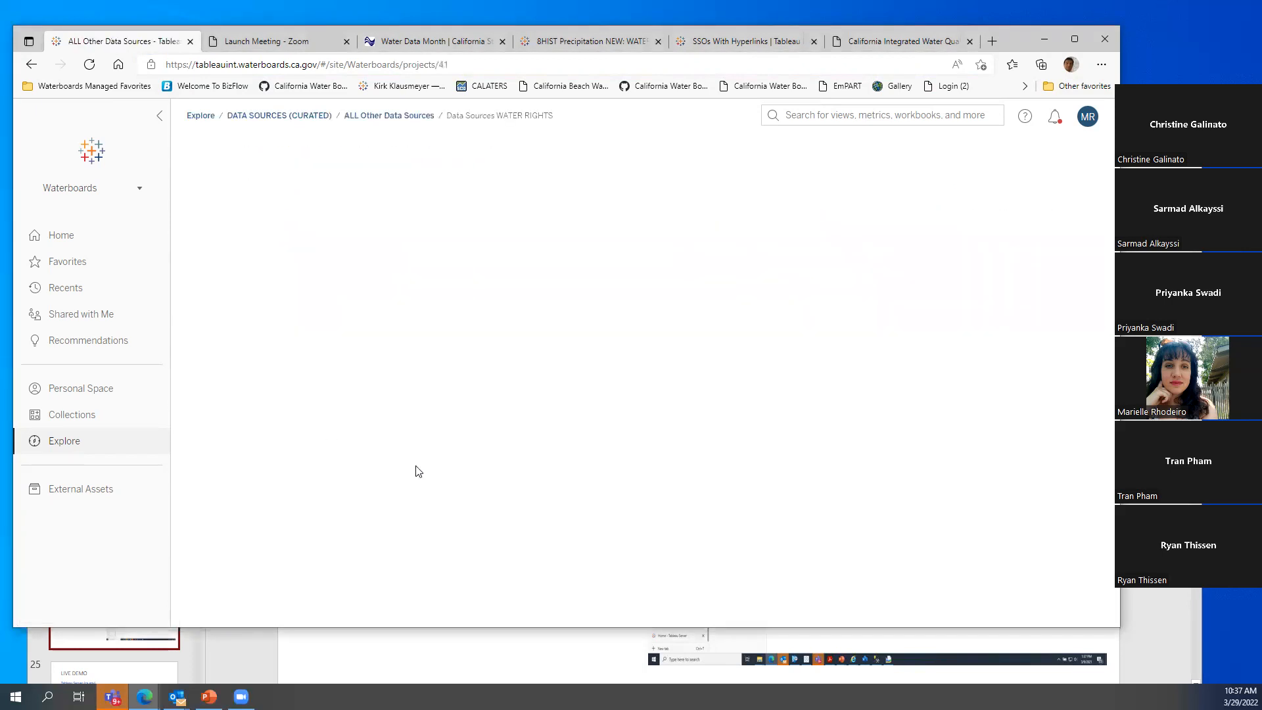
pyautogui.scroll(-5, 434, 486)
pyautogui.scroll(5, 436, 493)
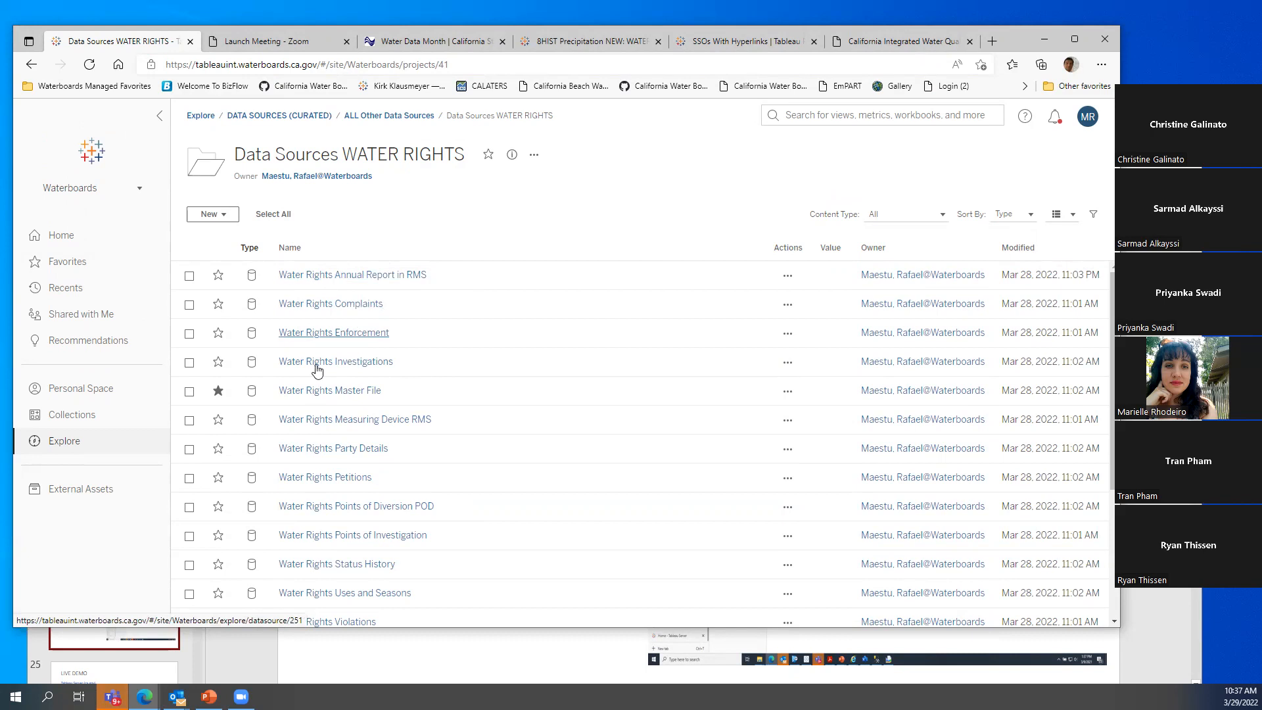
pyautogui.scroll(-2, 441, 347)
pyautogui.scroll(2, 443, 347)
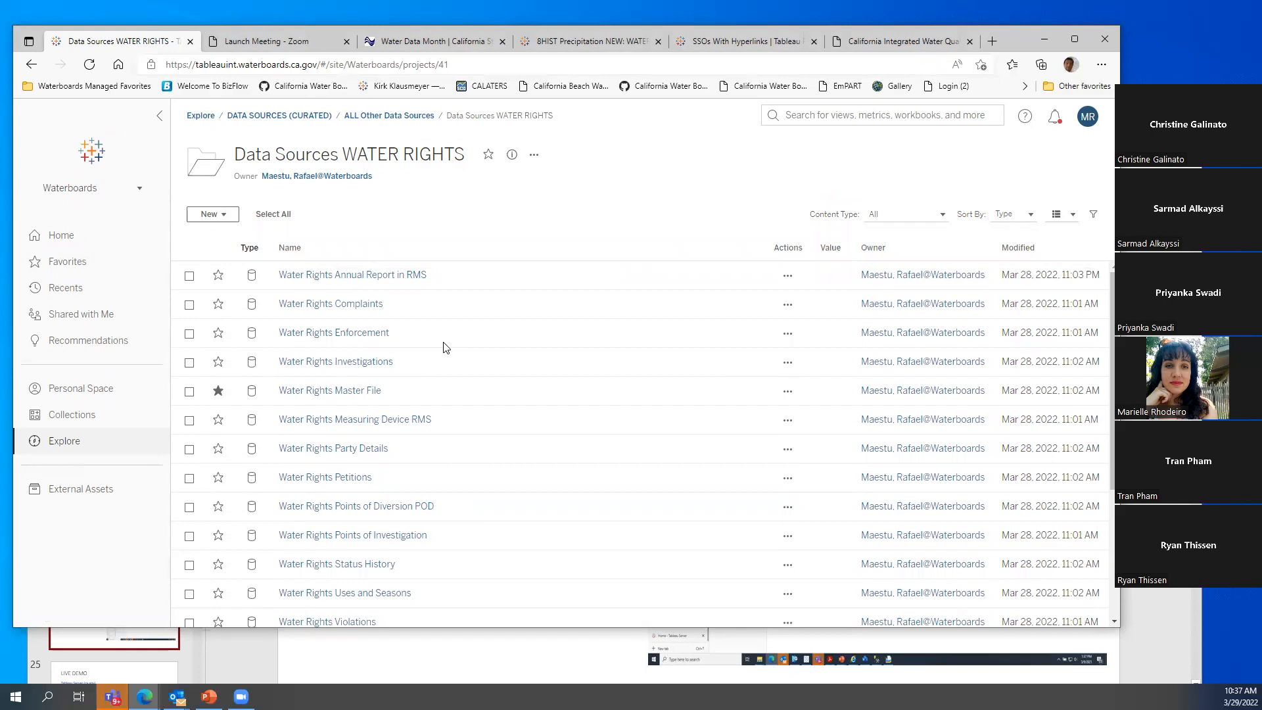
pyautogui.click(389, 117)
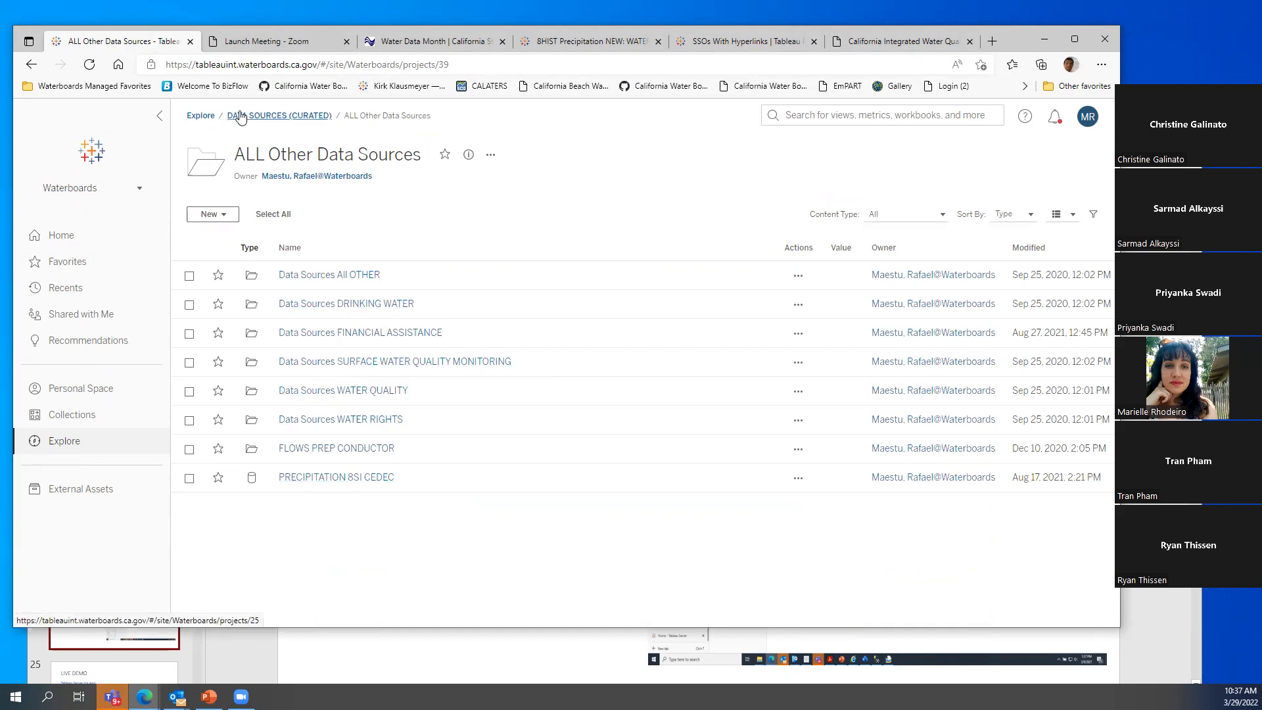
# Return to Explore and browse the ORGANIZATIONS project's contents
pyautogui.click(201, 116)
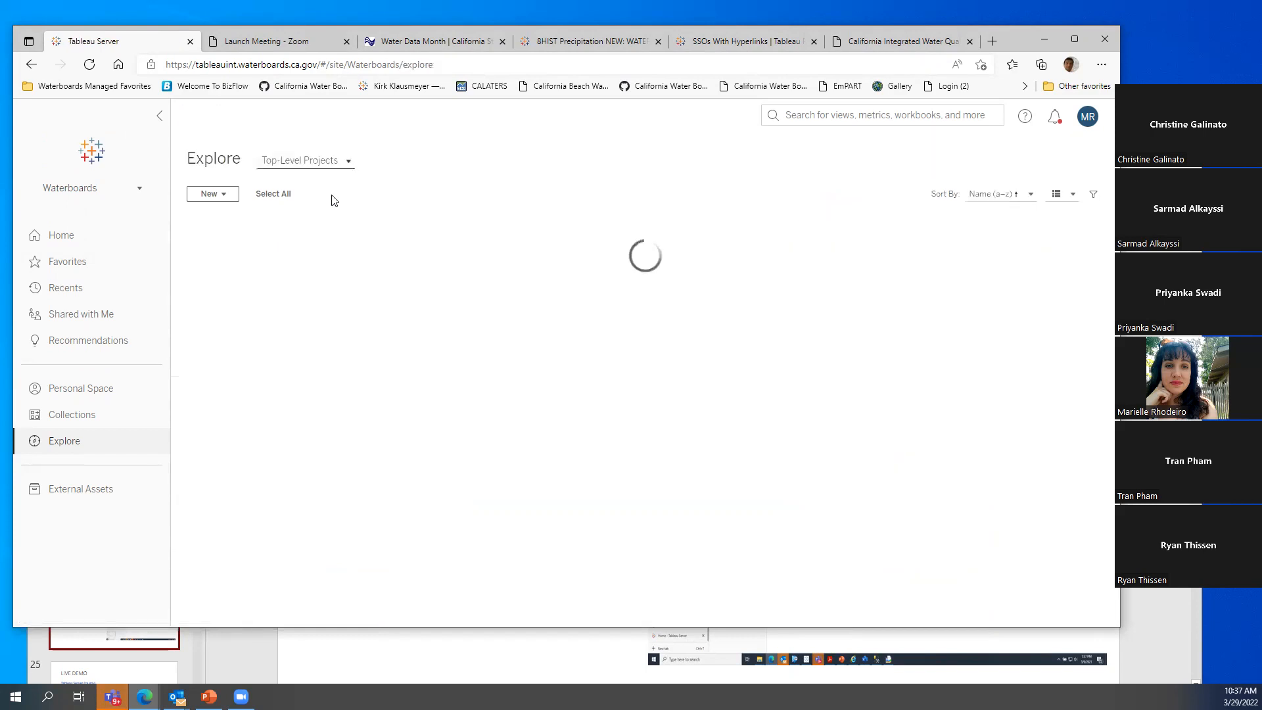
pyautogui.click(313, 314)
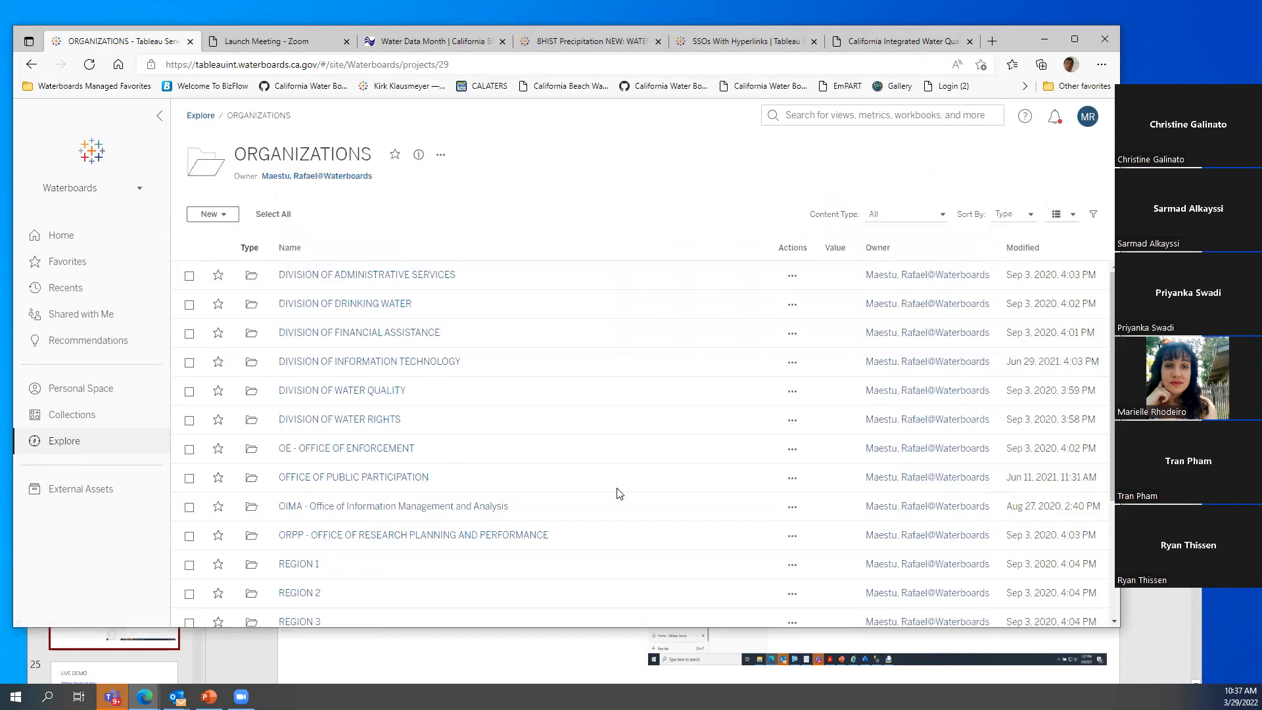
pyautogui.scroll(-3, 385, 486)
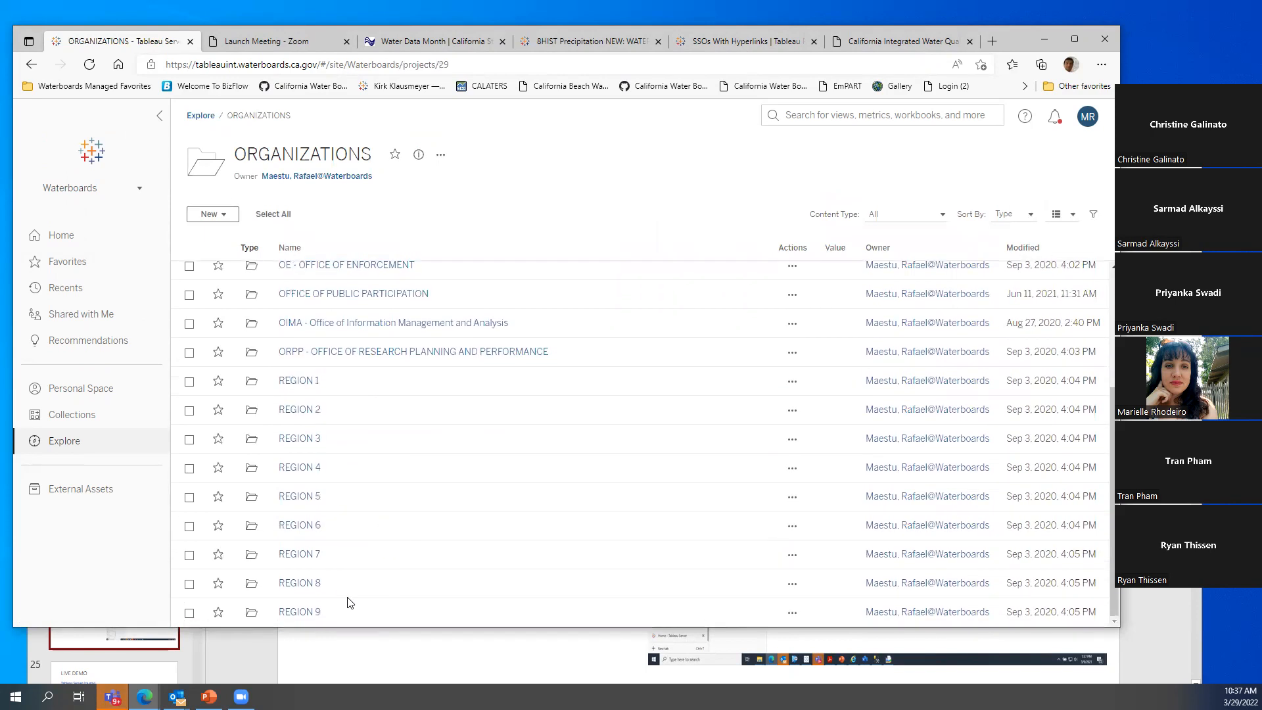
pyautogui.scroll(3, 355, 592)
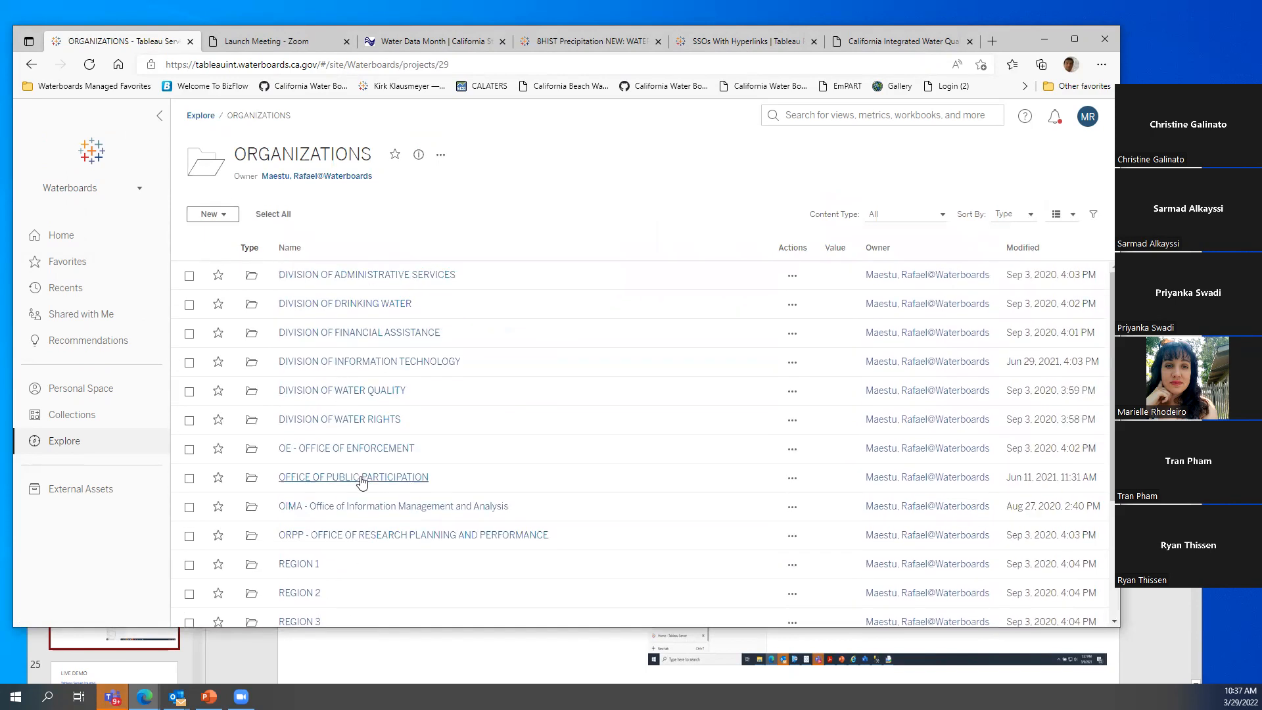
pyautogui.scroll(-3, 360, 479)
pyautogui.scroll(3, 348, 566)
# Browse the RAFA TEST SITE workbooks under Office of Information Management and Analysis, then return to Explore
pyautogui.click(326, 508)
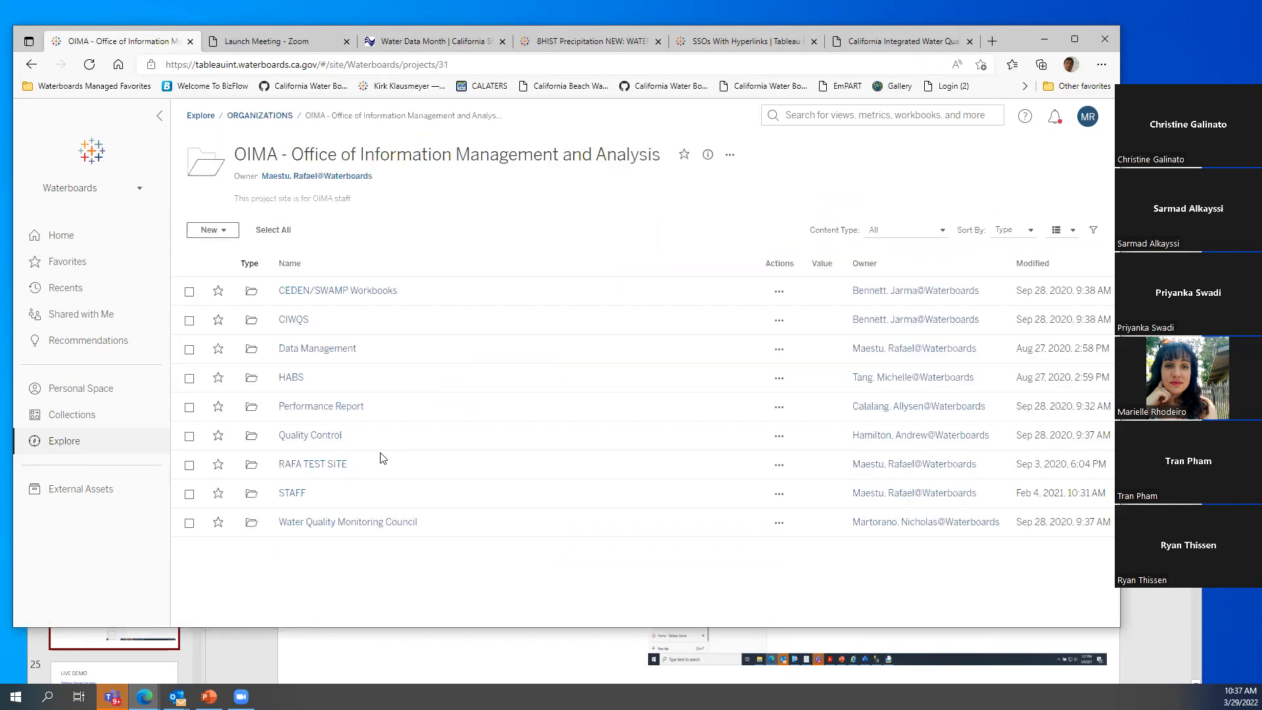
pyautogui.click(313, 468)
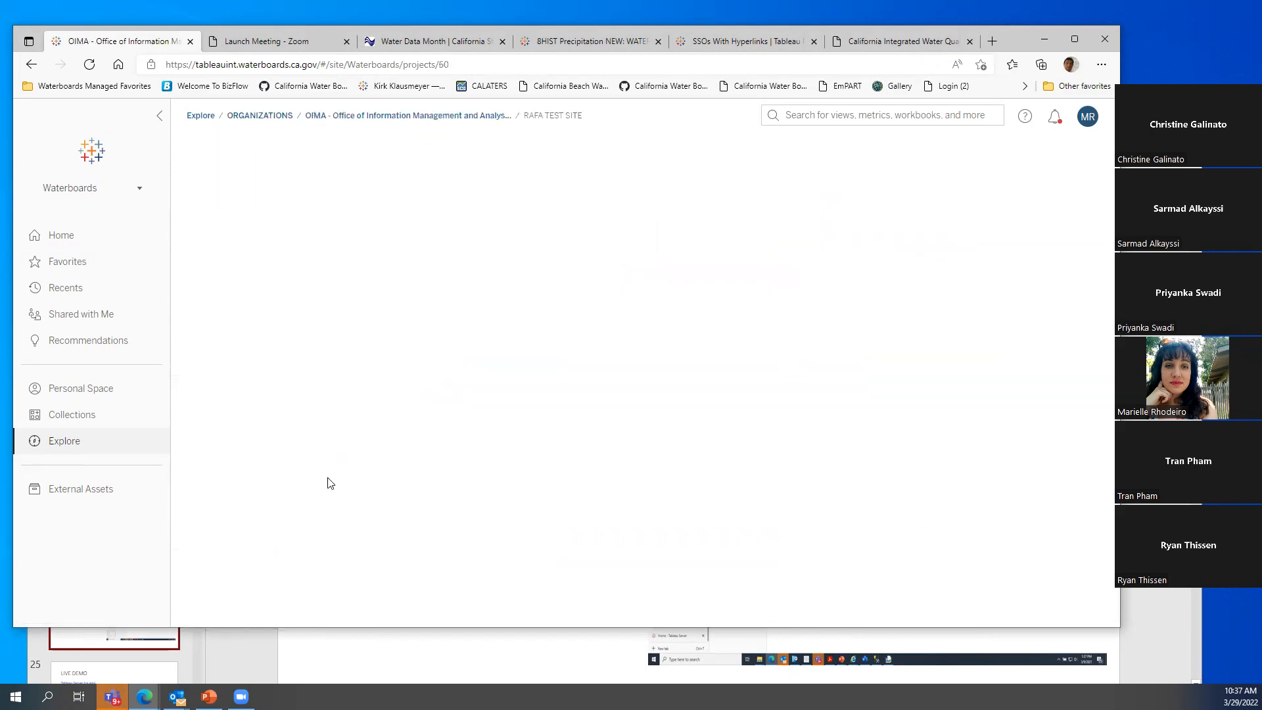
pyautogui.scroll(-1, 539, 493)
pyautogui.scroll(1, 538, 493)
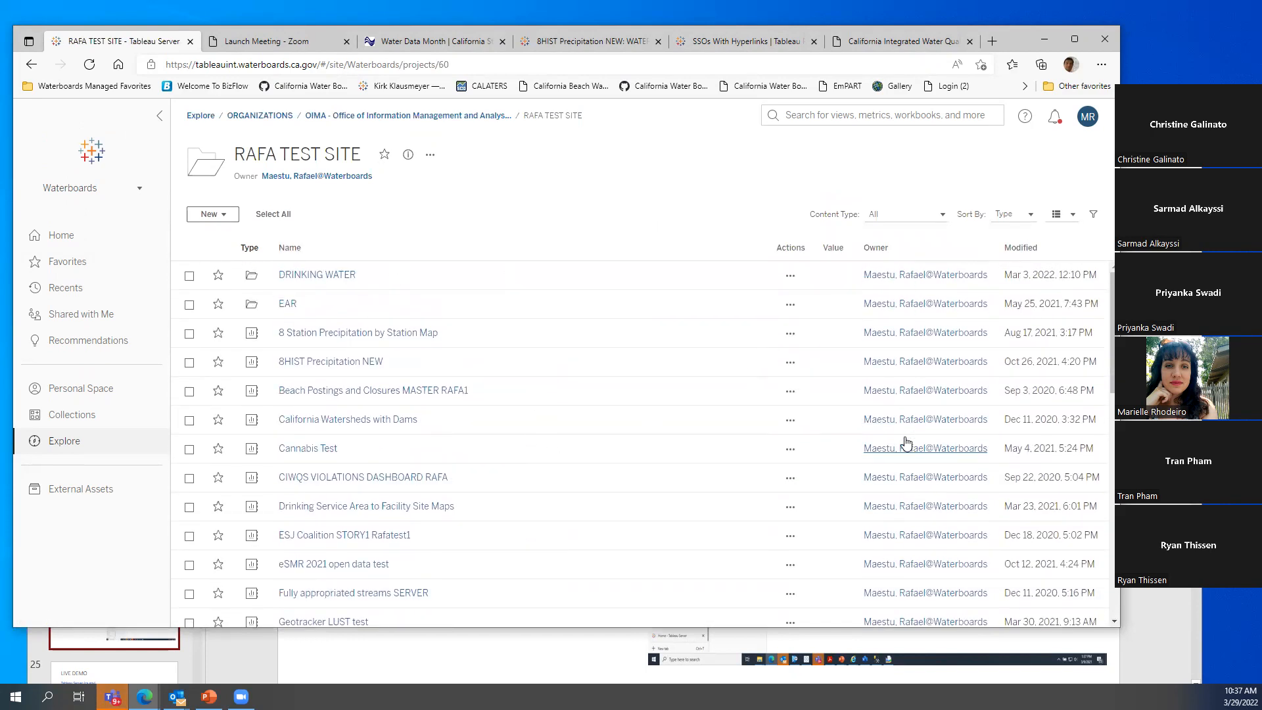
pyautogui.scroll(-3, 888, 512)
pyautogui.scroll(3, 890, 519)
pyautogui.scroll(-10, 604, 465)
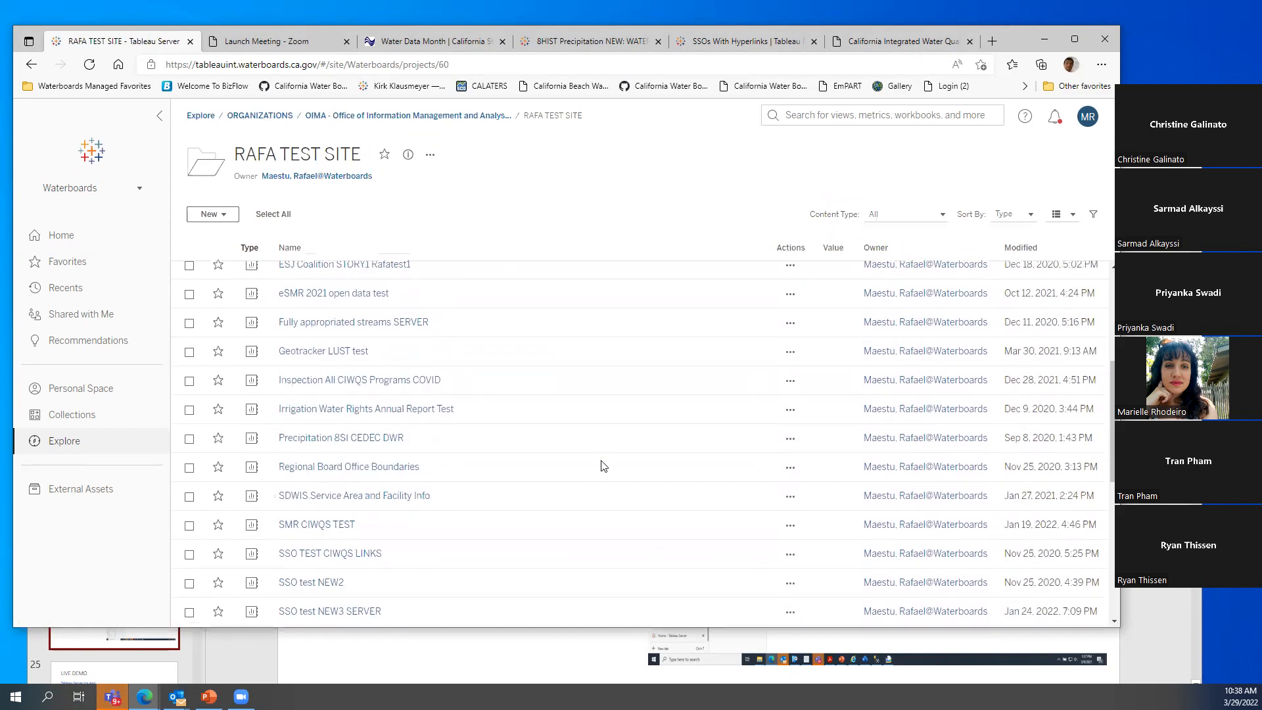
pyautogui.scroll(10, 600, 473)
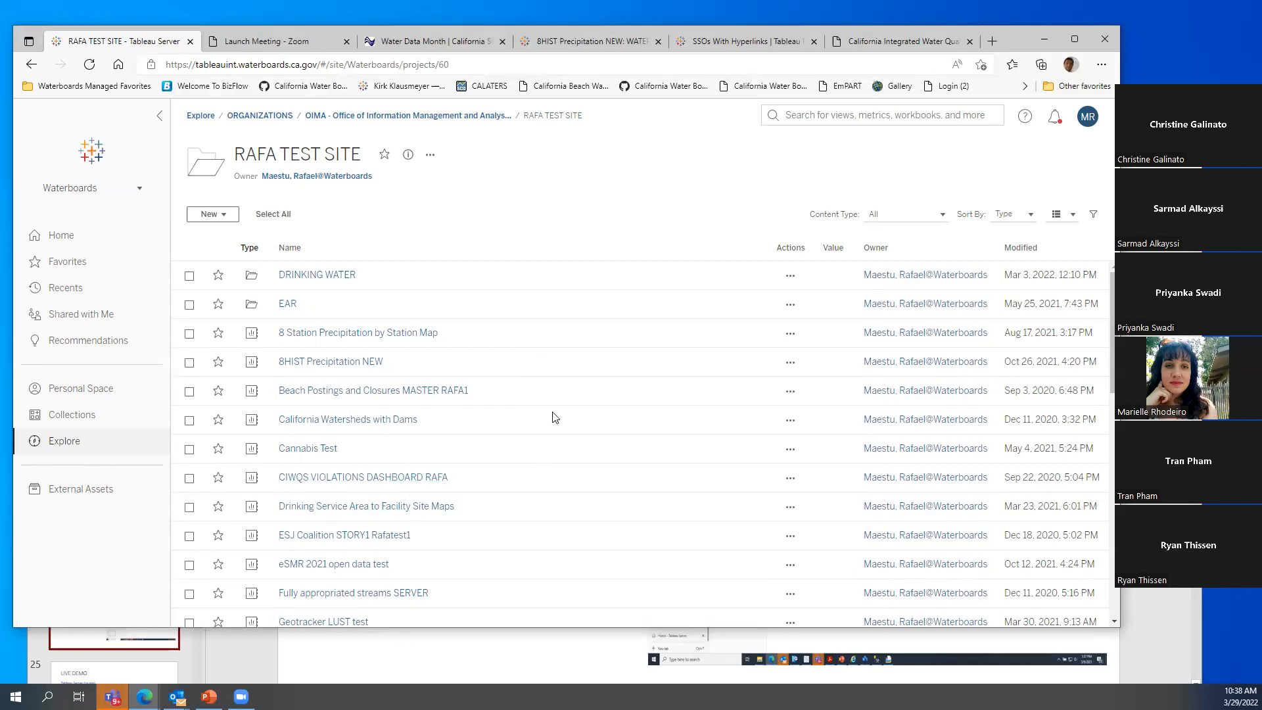
pyautogui.scroll(-10, 558, 417)
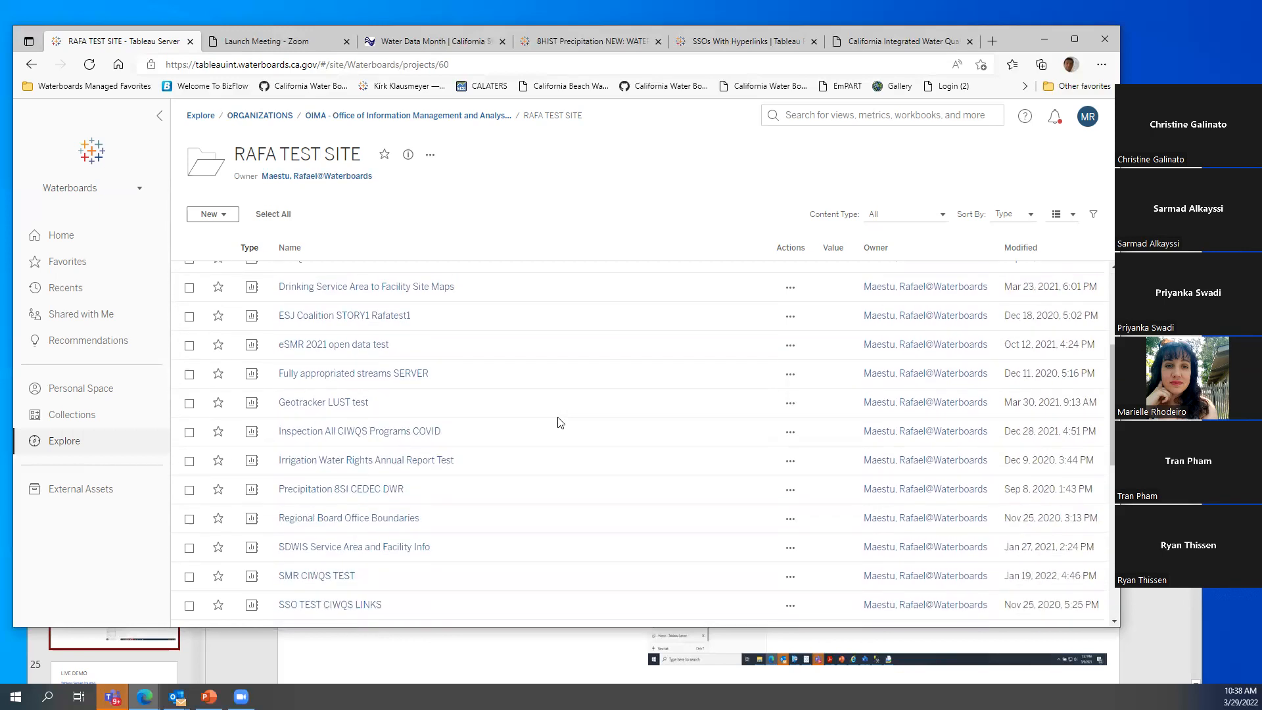
pyautogui.scroll(10, 556, 441)
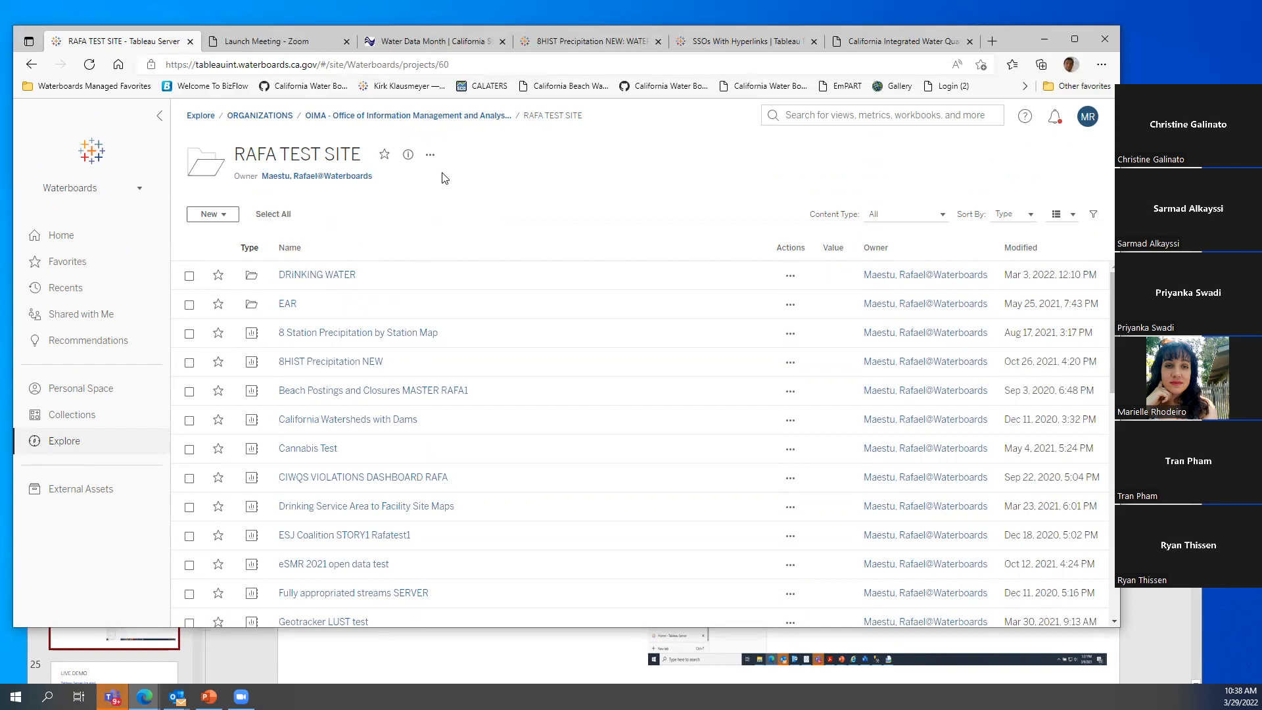
pyautogui.click(260, 116)
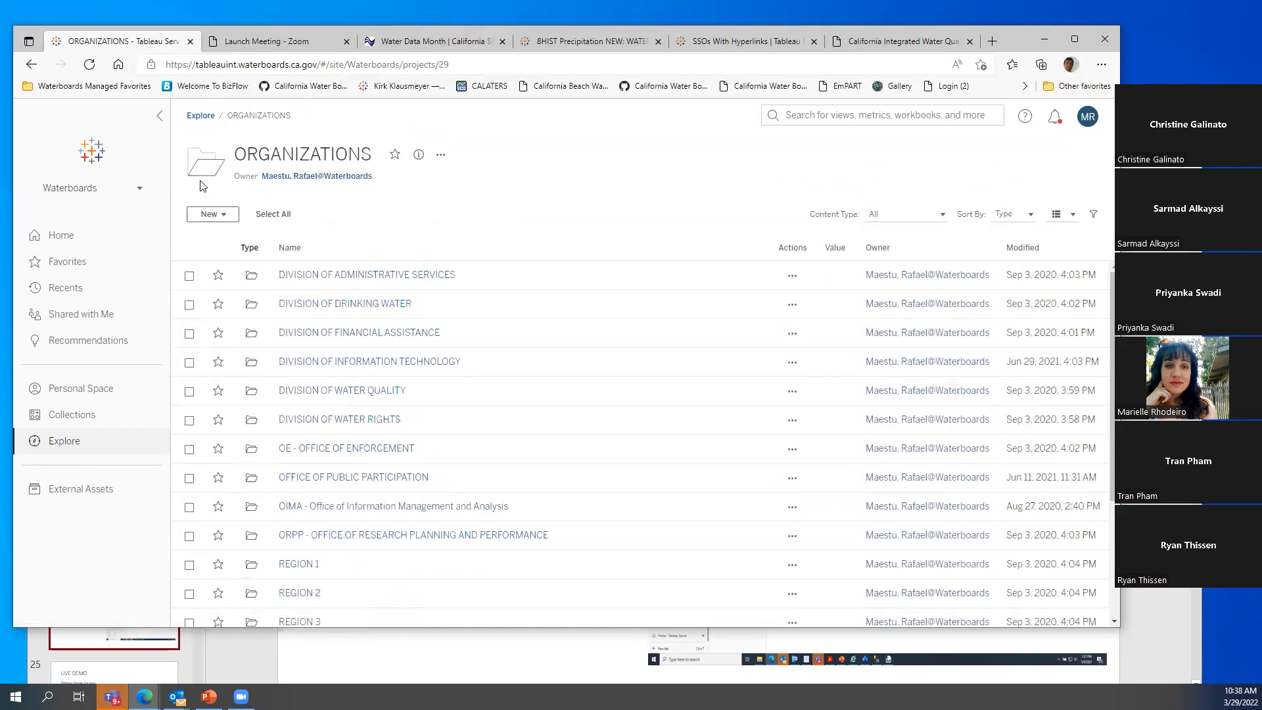
pyautogui.click(201, 116)
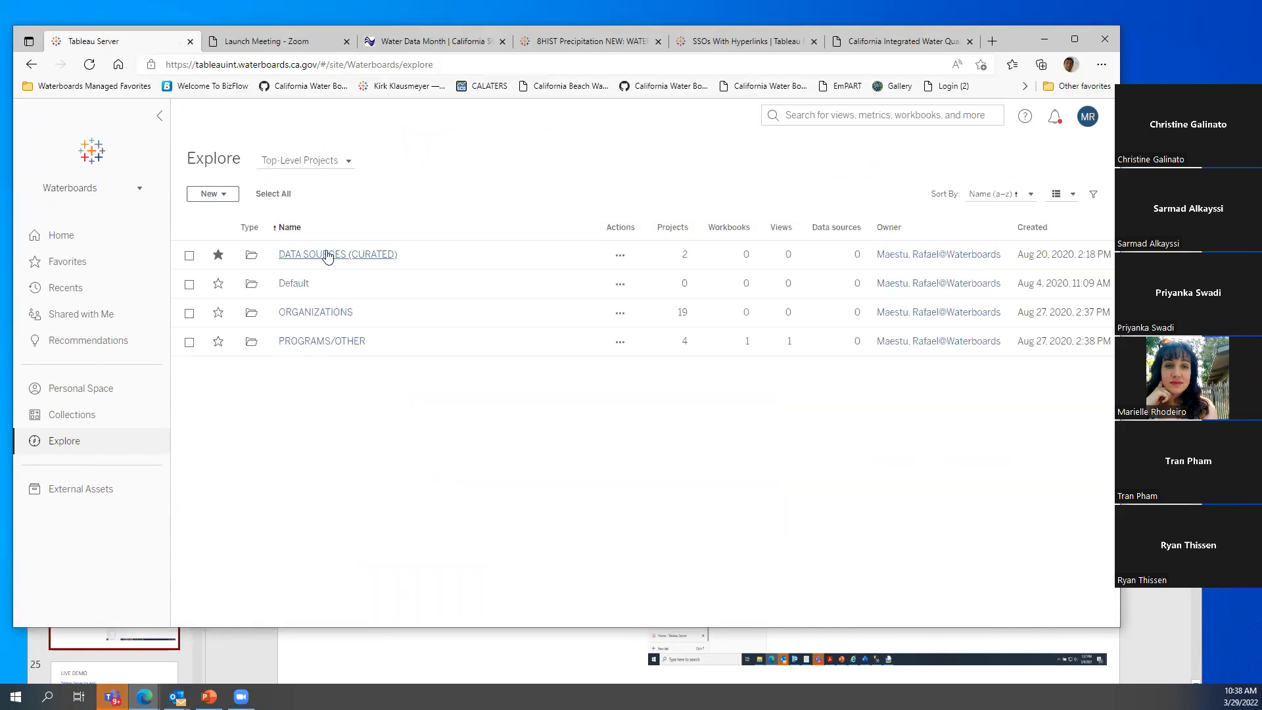
# Glance at DATA SOURCES (CURATED), then open the TRAINING project under PROGRAMS/OTHER
pyautogui.click(328, 256)
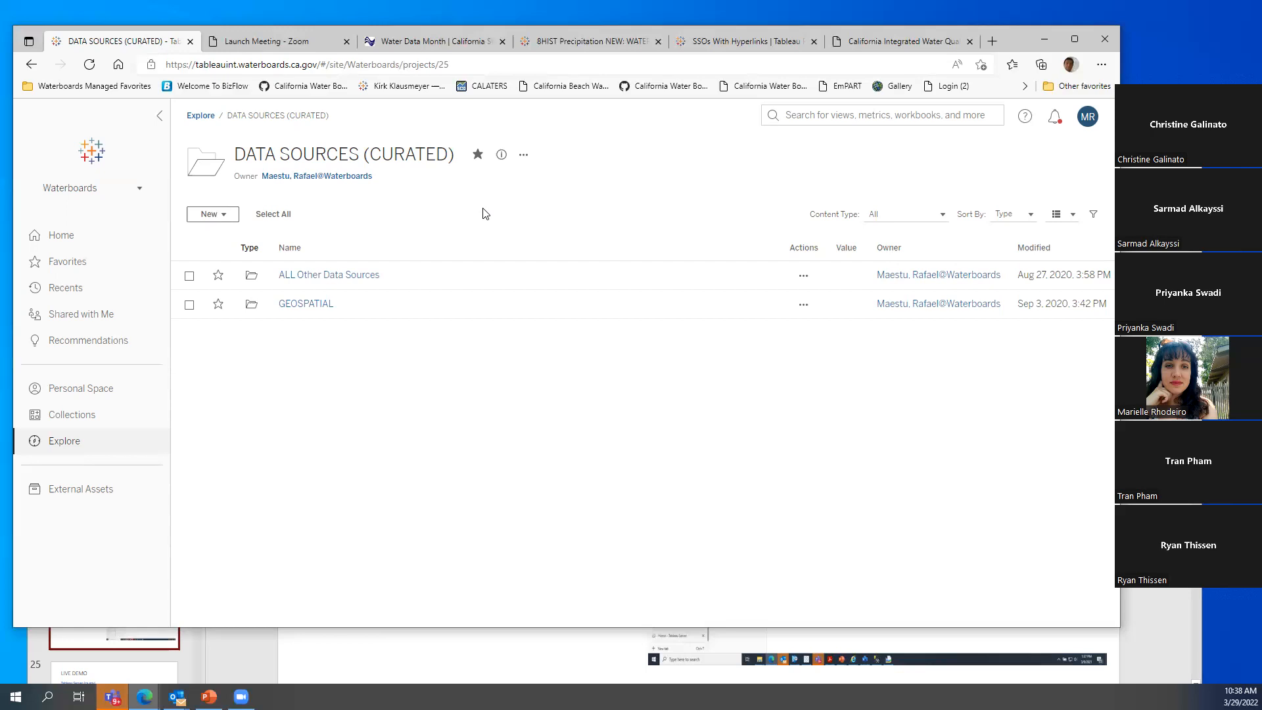
pyautogui.click(201, 115)
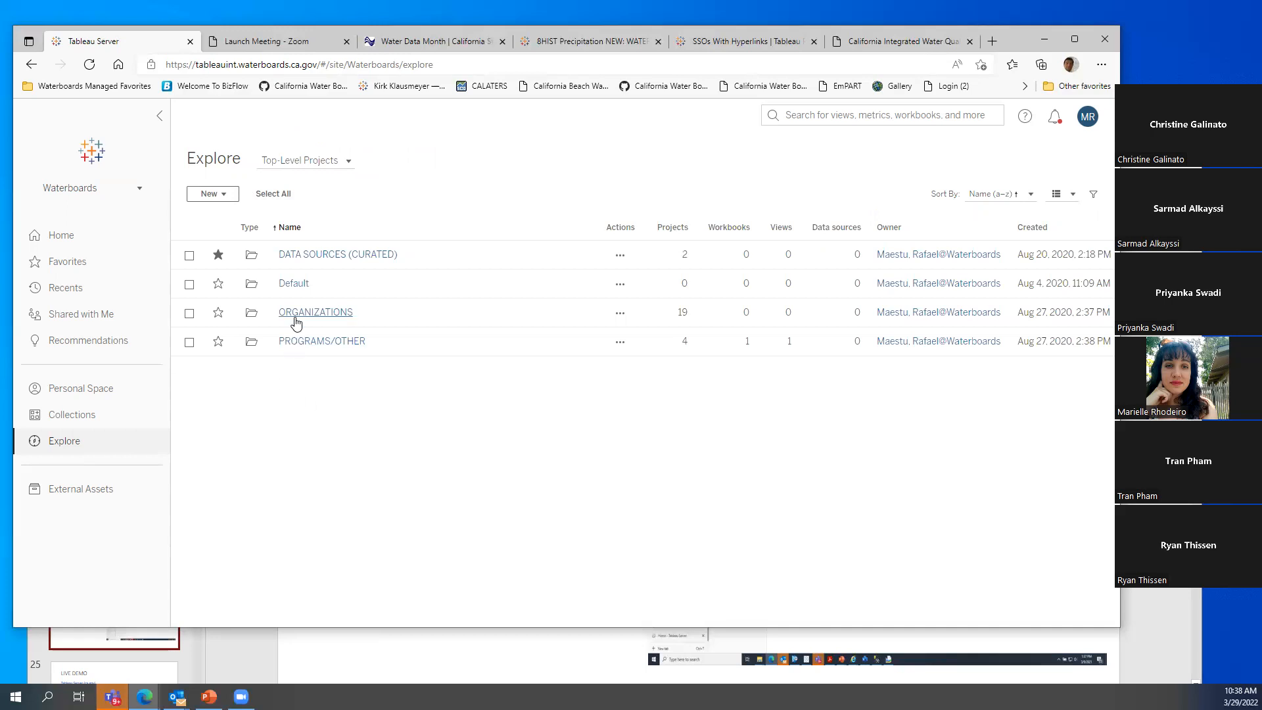
pyautogui.click(302, 343)
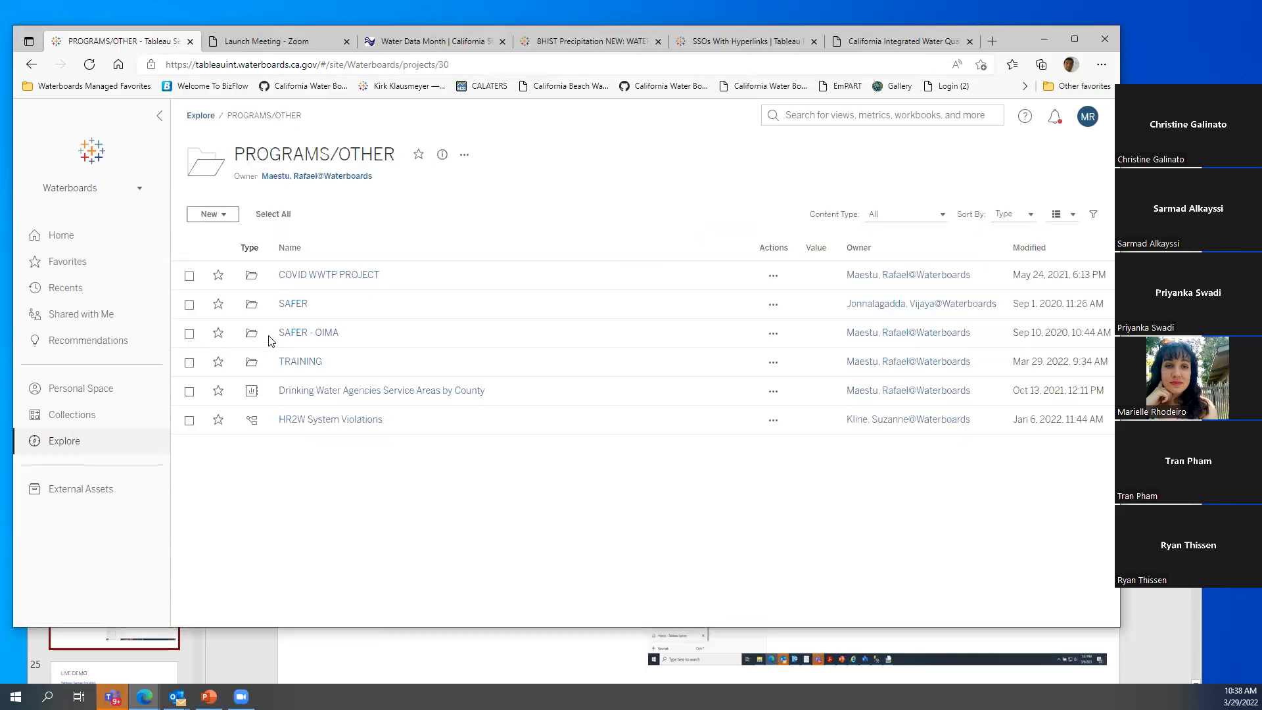
pyautogui.click(297, 361)
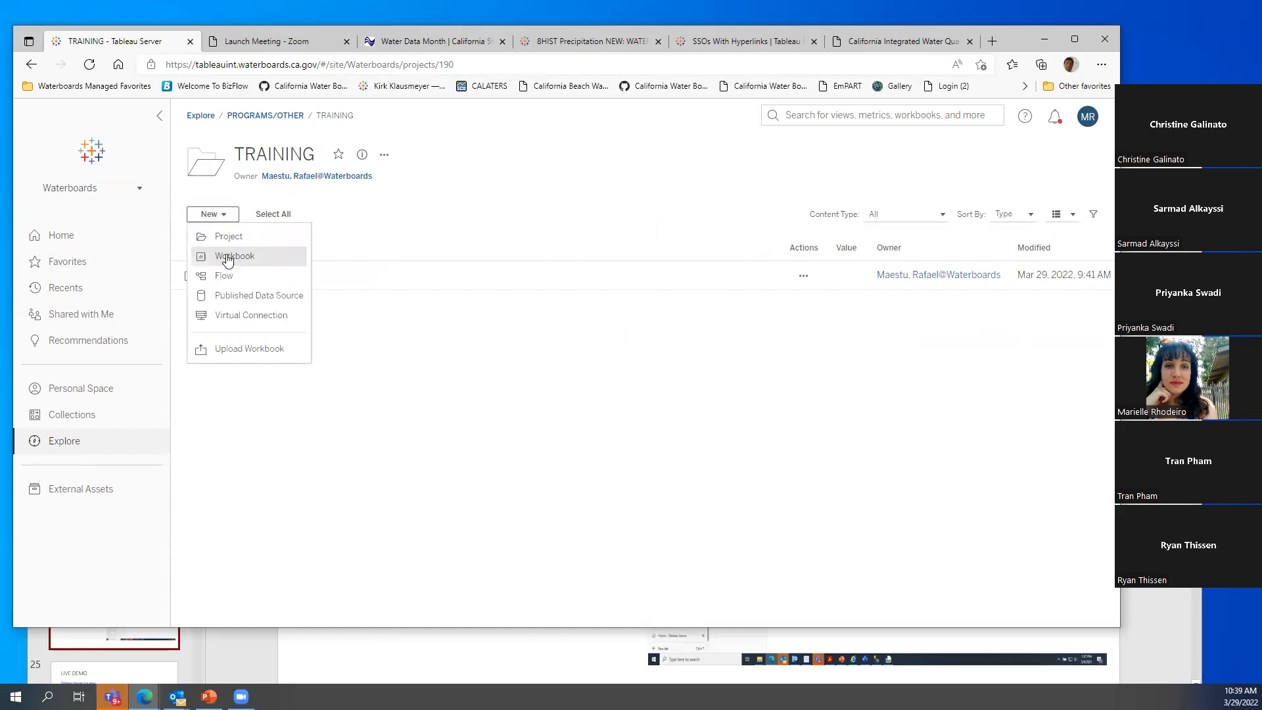
# Build a trial PROP1DATA workbook with Program Type on Rows, then discard it unpublished
pyautogui.click(230, 256)
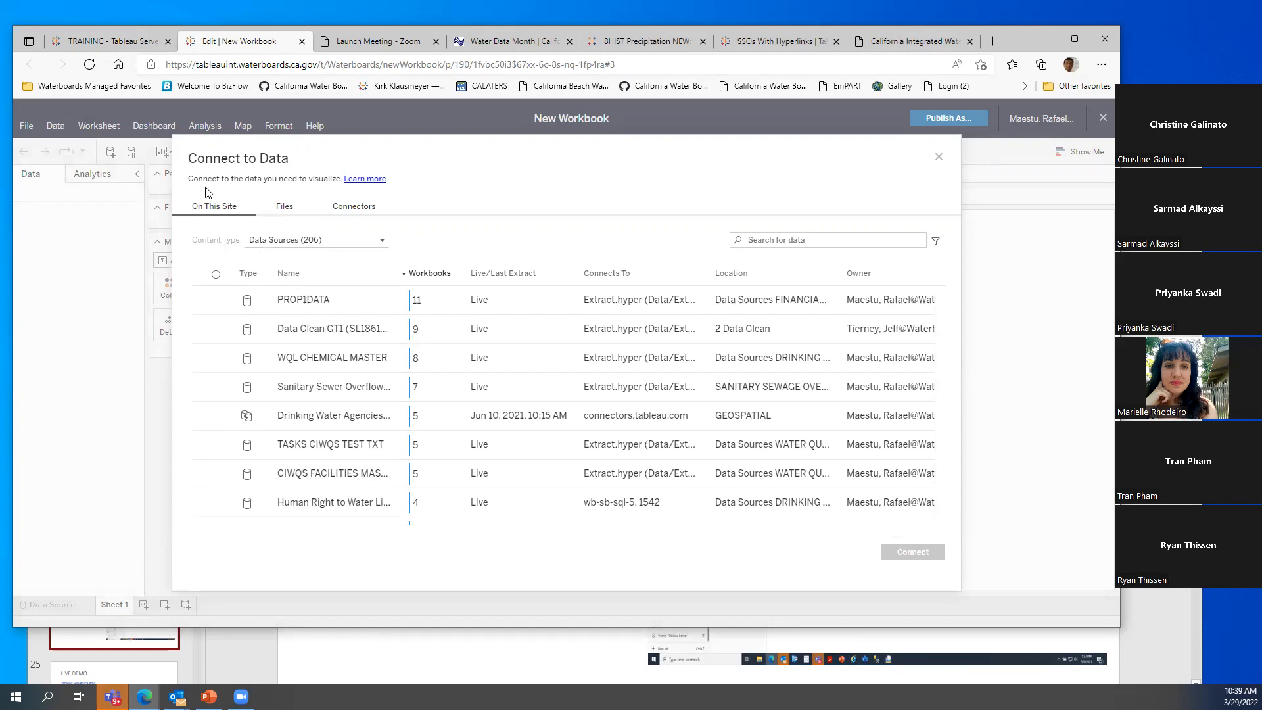
pyautogui.click(300, 300)
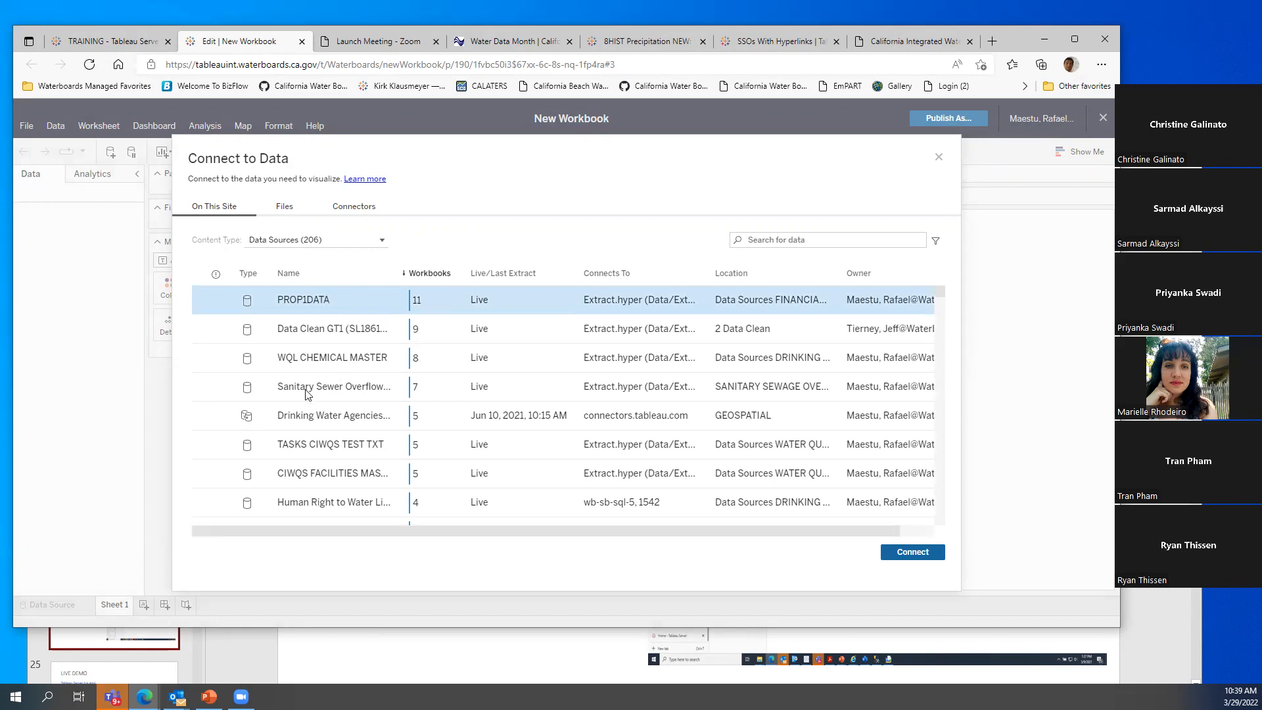
pyautogui.moveTo(938, 291)
pyautogui.mouseDown()
pyautogui.moveTo(939, 524)
pyautogui.moveTo(945, 292)
pyautogui.mouseUp()
pyautogui.click(924, 554)
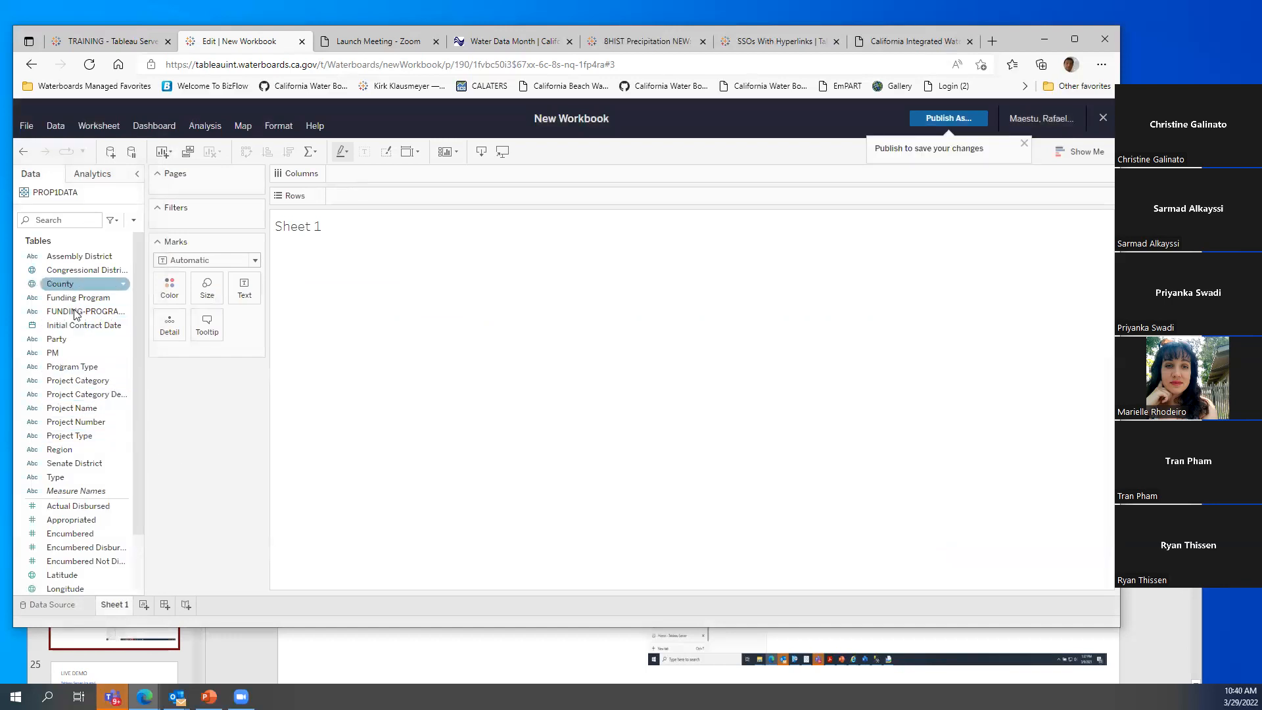
pyautogui.moveTo(68, 386); pyautogui.dragTo(321, 338)
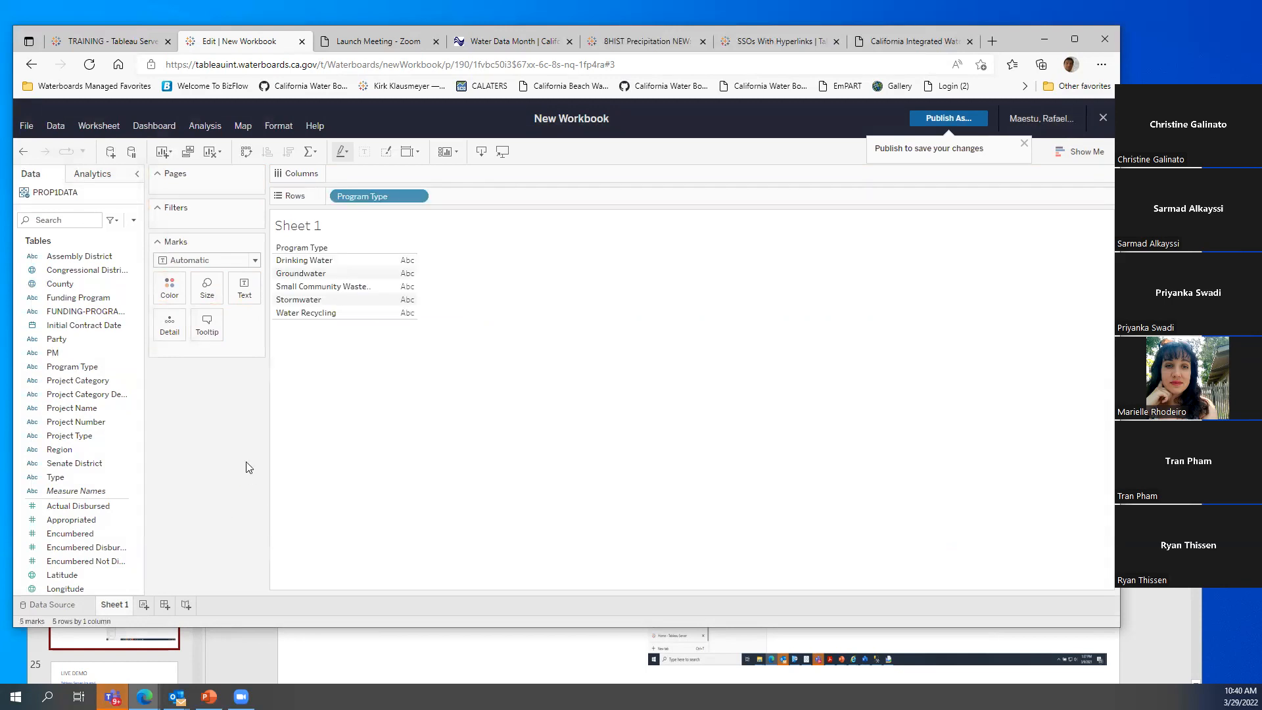
pyautogui.click(1102, 123)
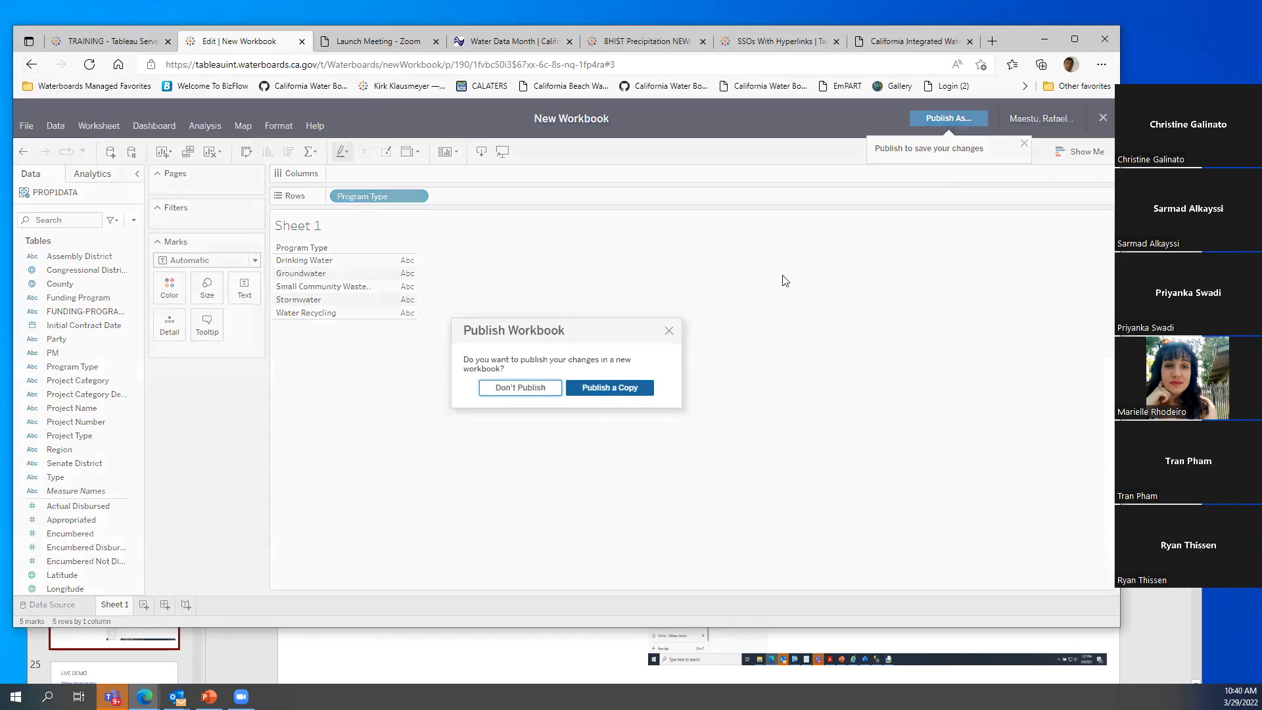
pyautogui.click(504, 395)
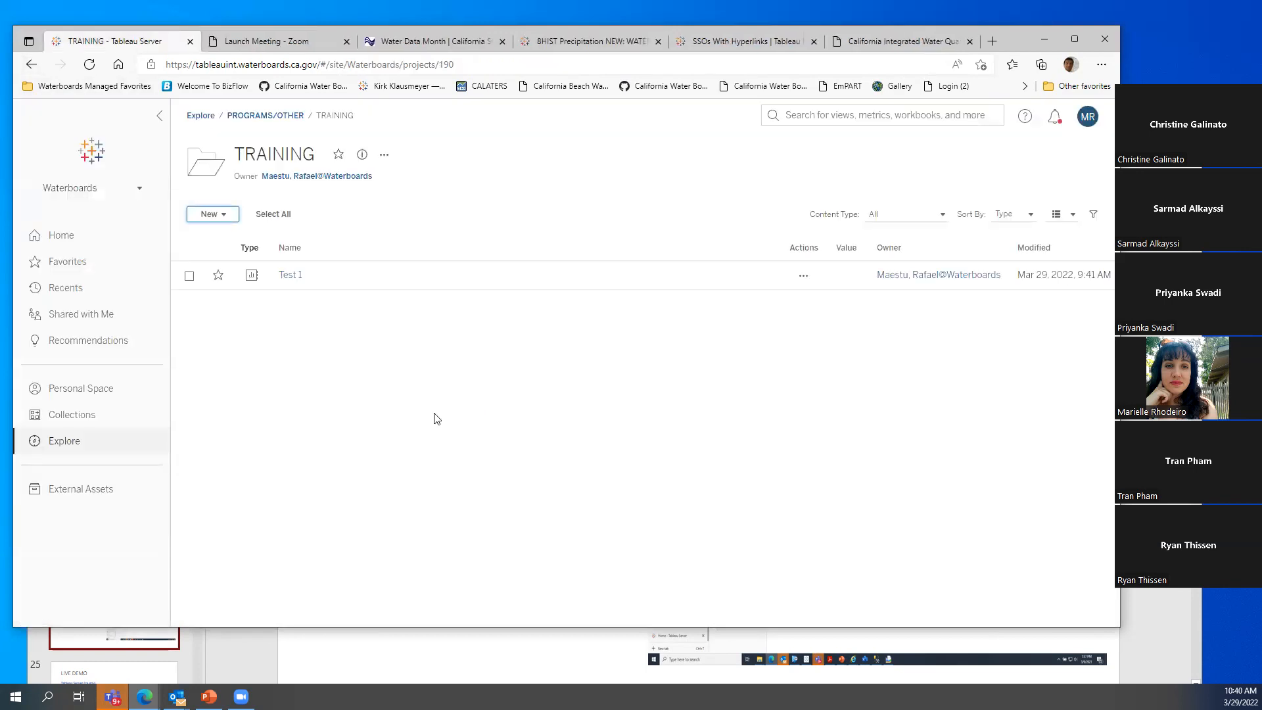
# Start a new workbook from the uploaded file Training Attendees March 2022.csv
pyautogui.click(217, 215)
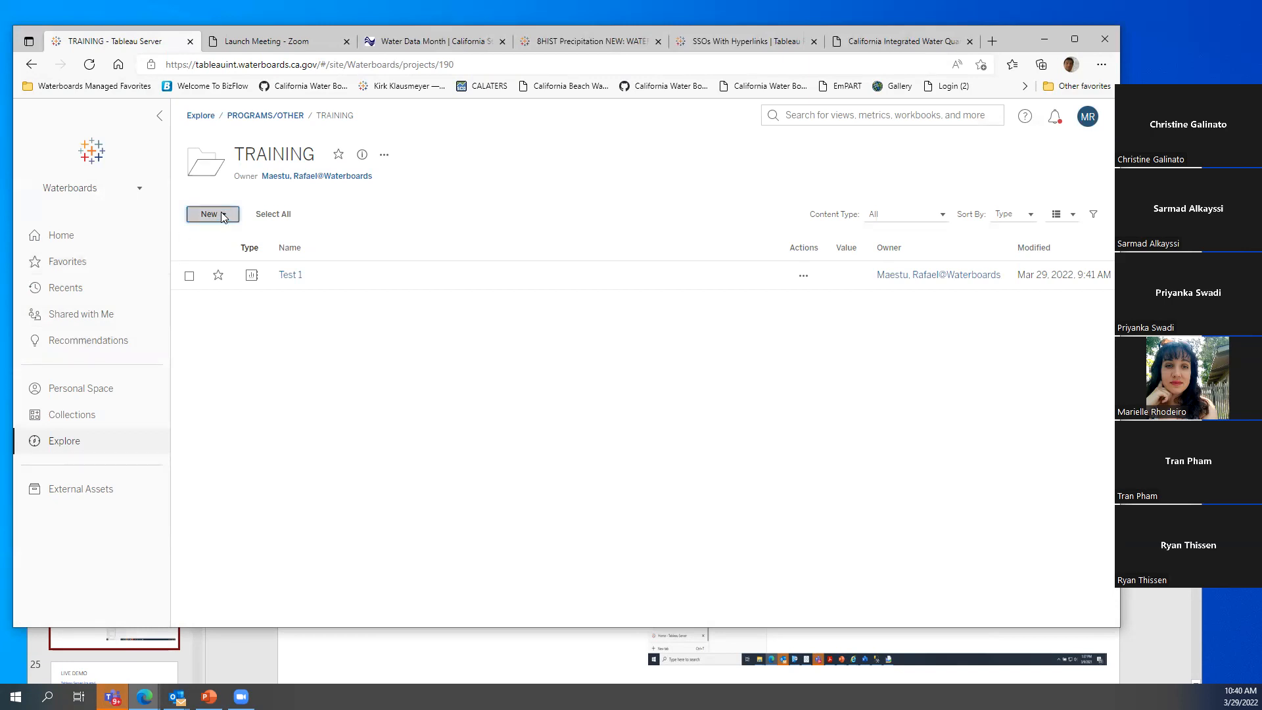
pyautogui.click(227, 256)
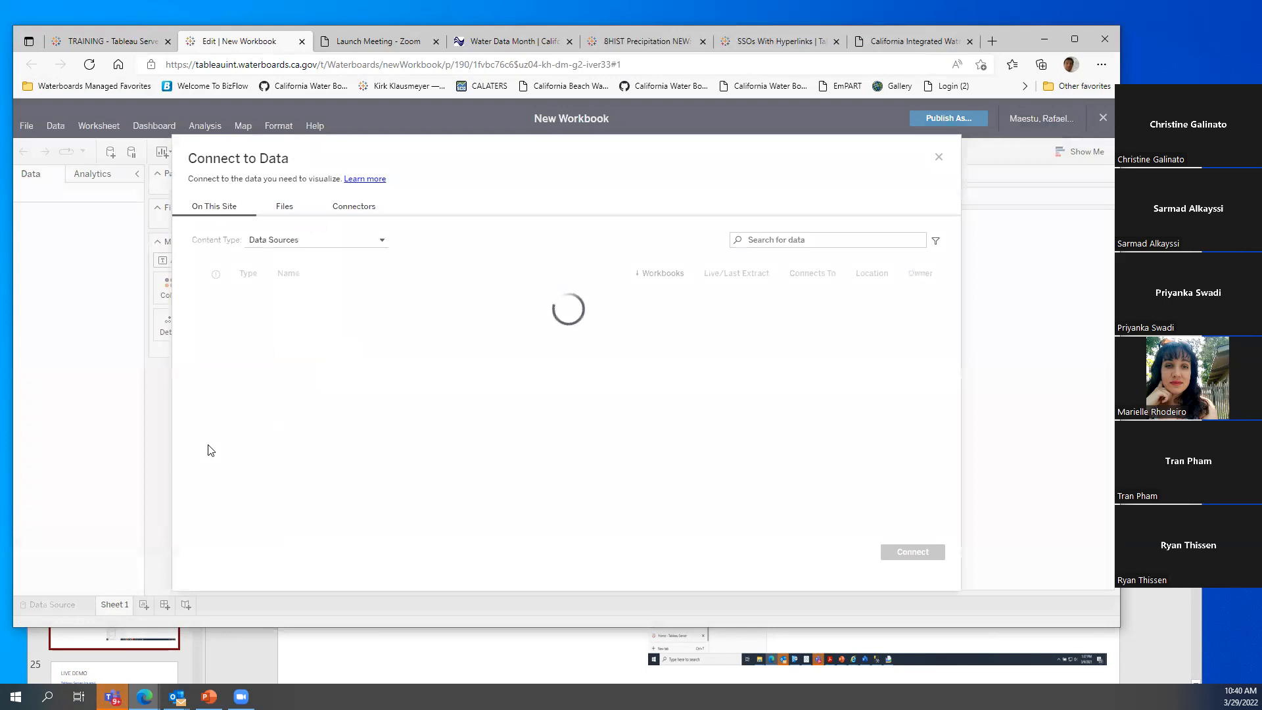
pyautogui.click(288, 209)
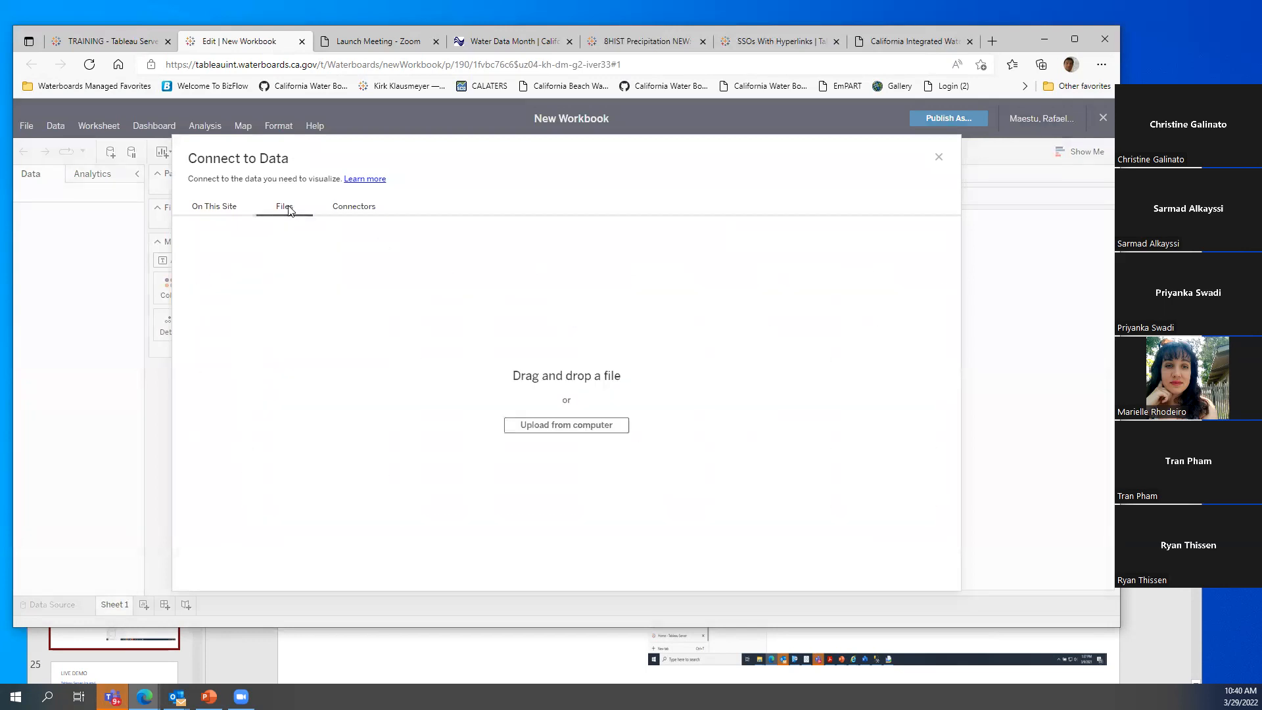
pyautogui.click(574, 427)
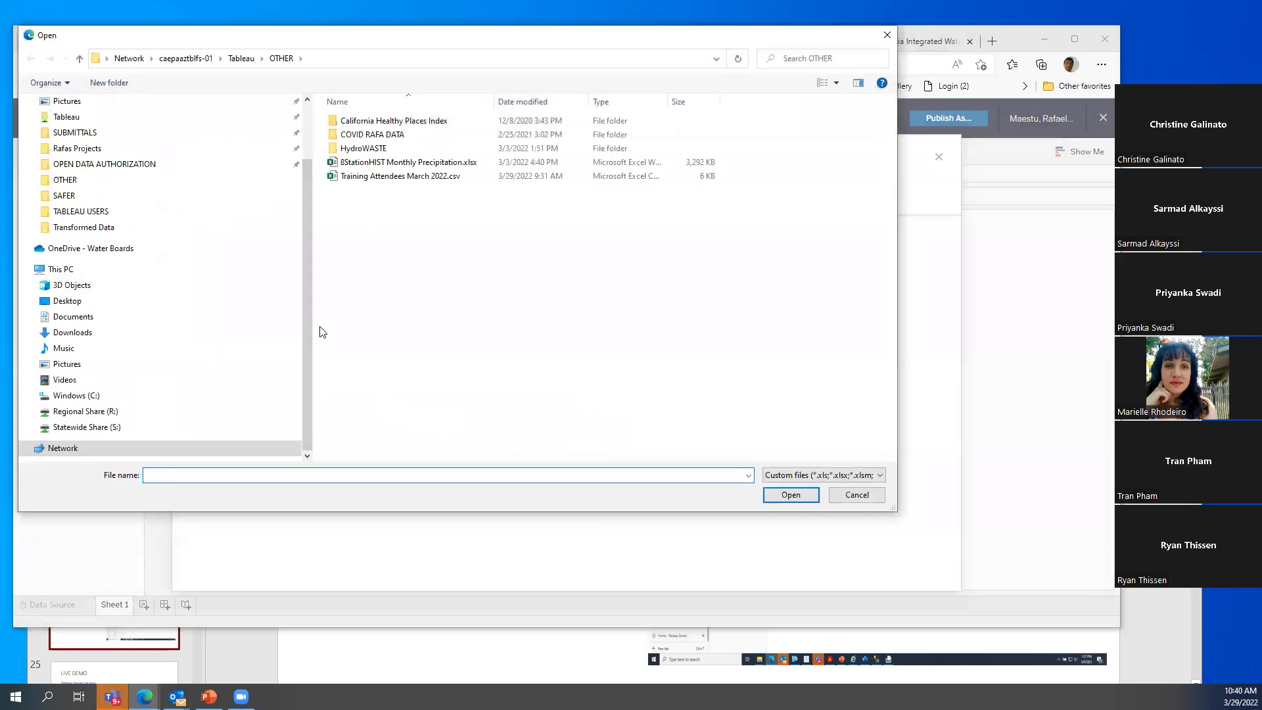
pyautogui.click(374, 178)
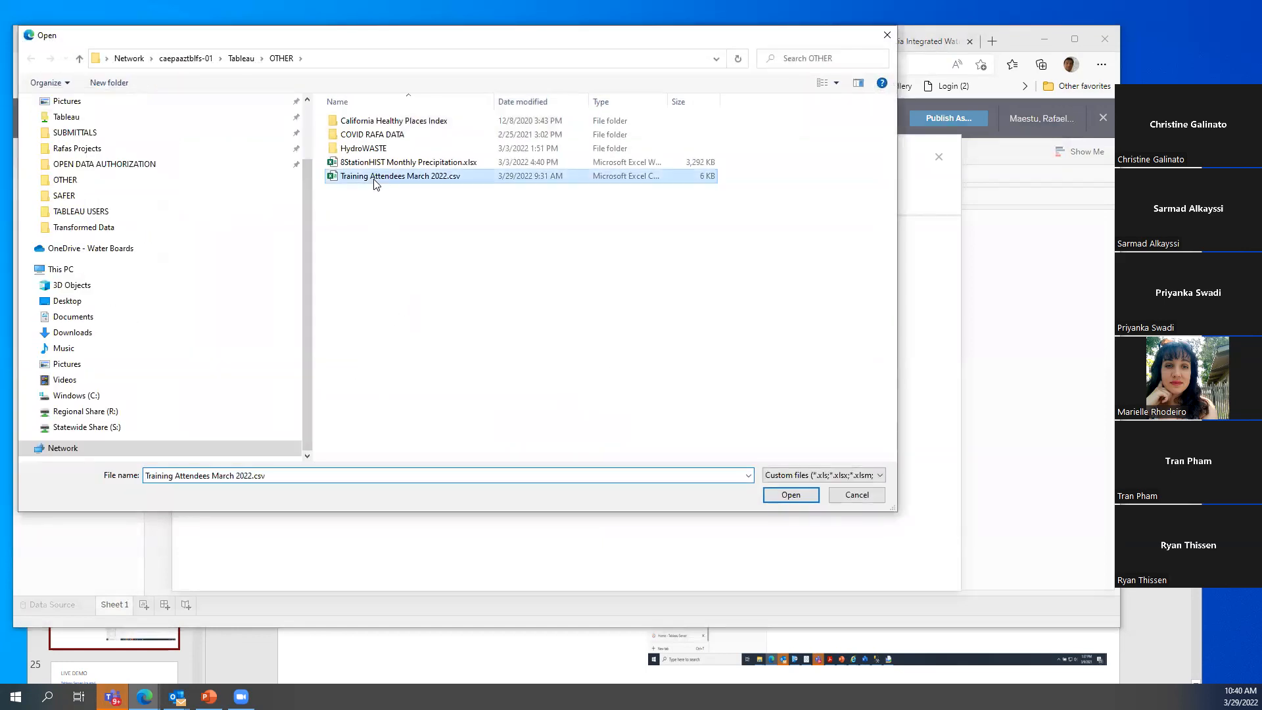
pyautogui.click(792, 495)
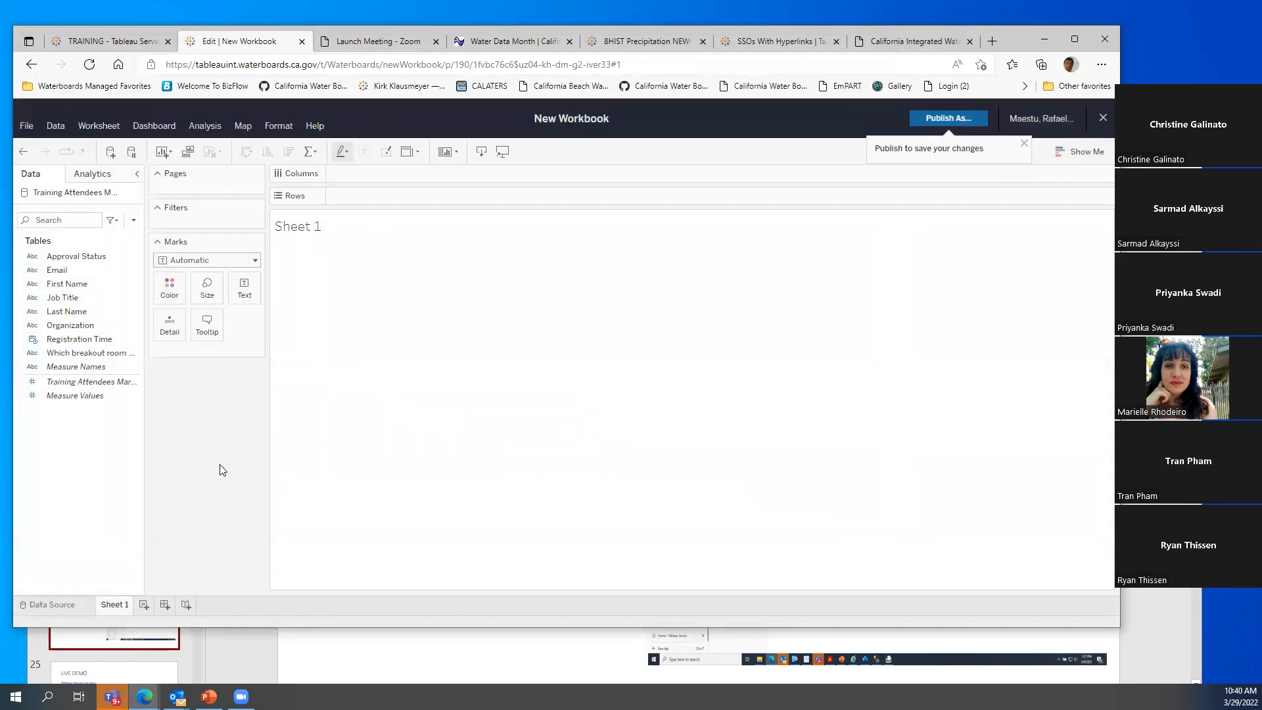
# Table First Name, Last Name and Organization rows grouped by breakout room
pyautogui.click(68, 286)
pyautogui.doubleClick(69, 283)
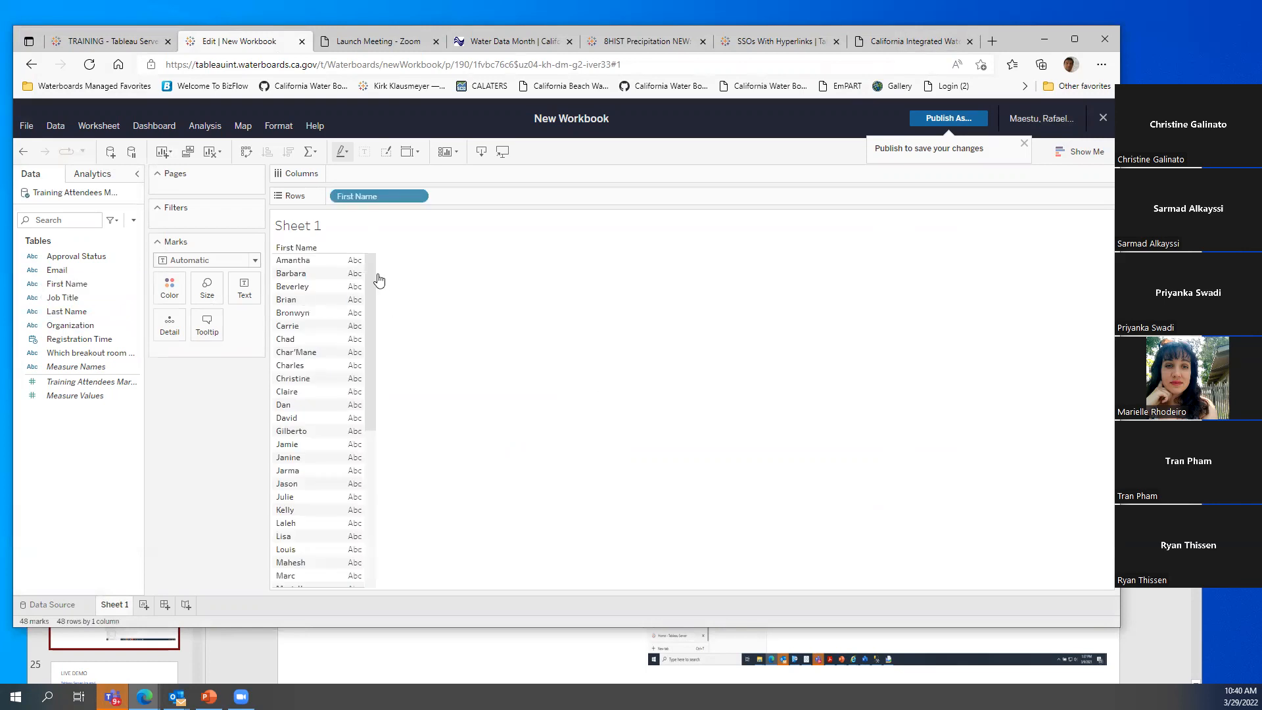
pyautogui.click(67, 313)
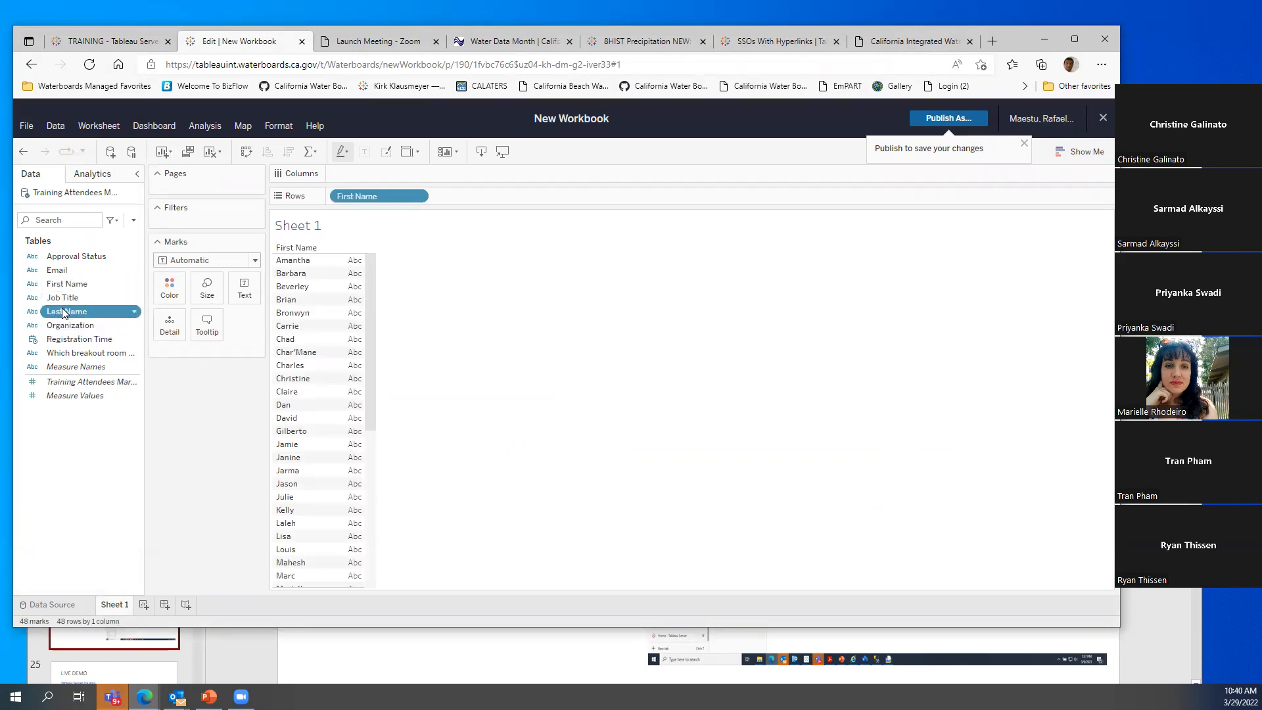
pyautogui.doubleClick(66, 311)
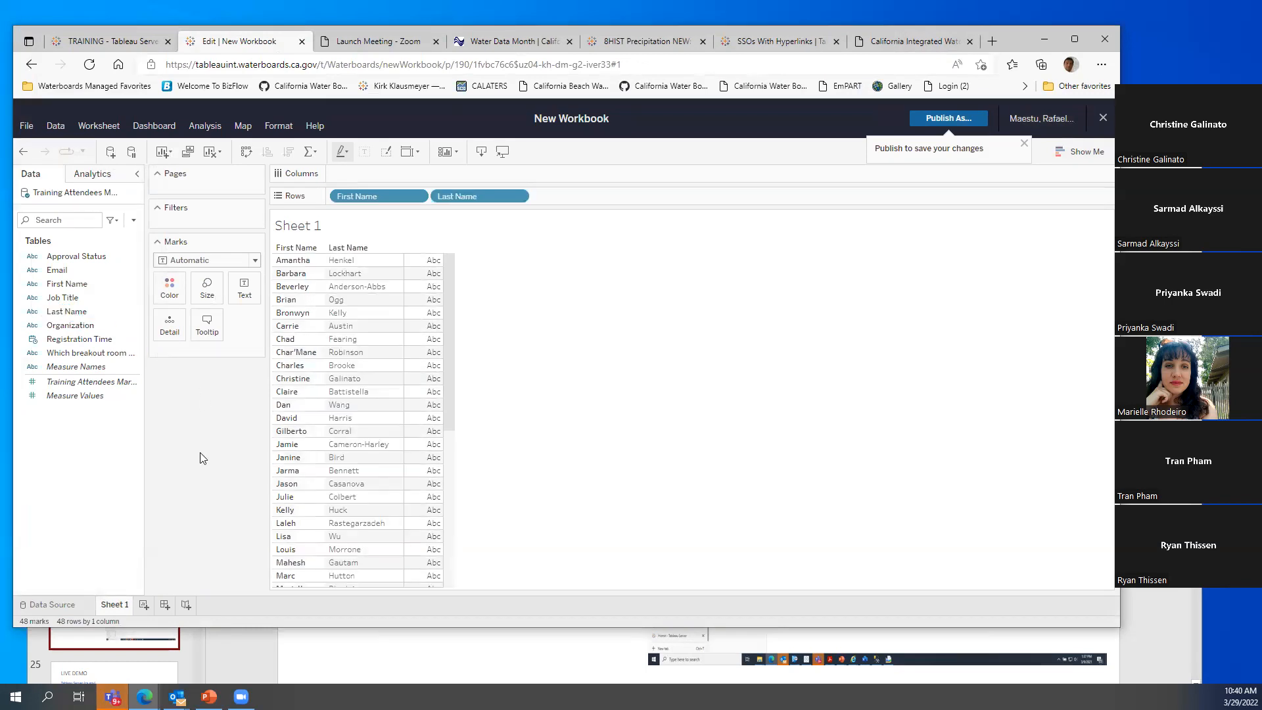
pyautogui.moveTo(71, 325); pyautogui.dragTo(611, 196)
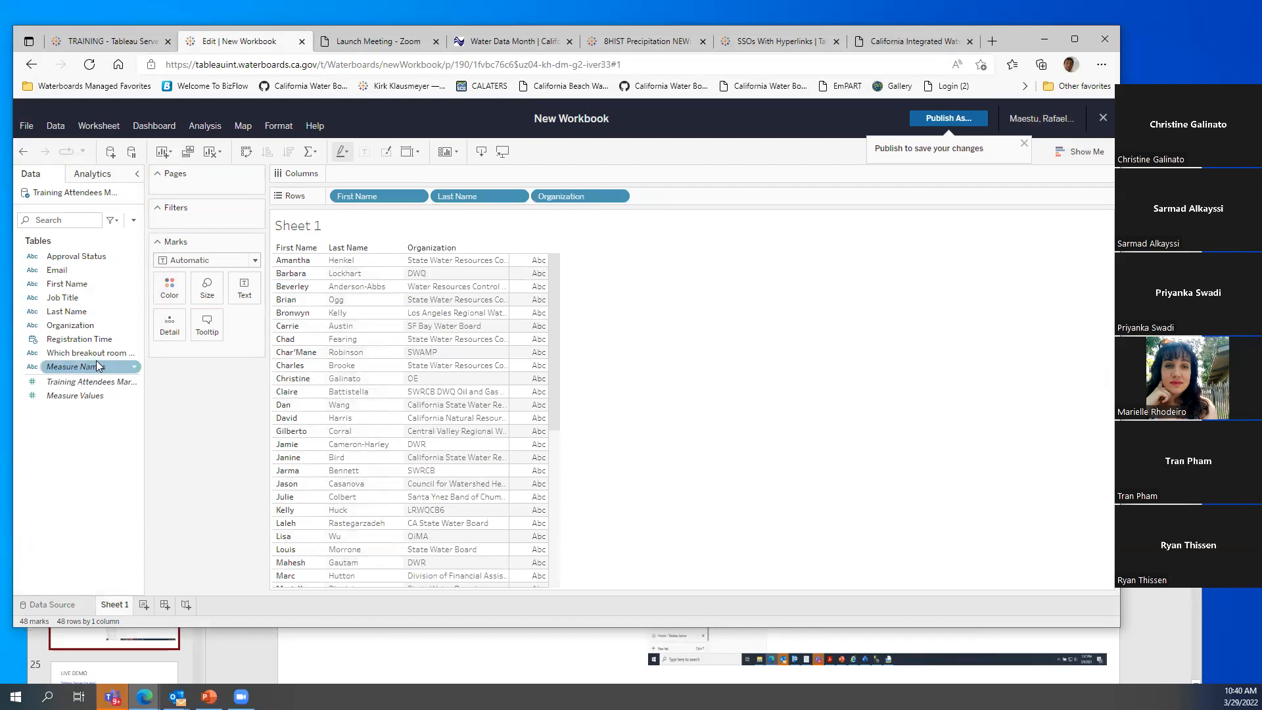
pyautogui.moveTo(92, 357); pyautogui.dragTo(332, 196)
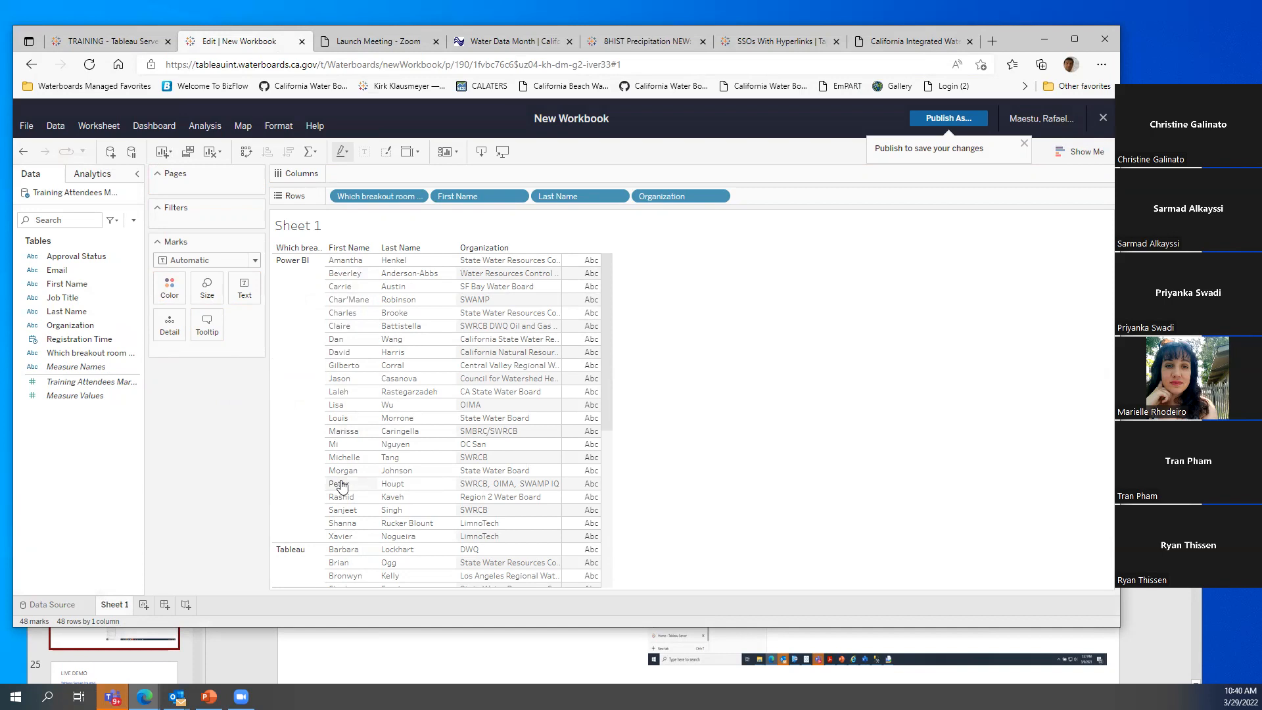
pyautogui.scroll(-4, 339, 484)
pyautogui.scroll(2, 360, 481)
pyautogui.scroll(-2, 368, 481)
pyautogui.scroll(4, 374, 480)
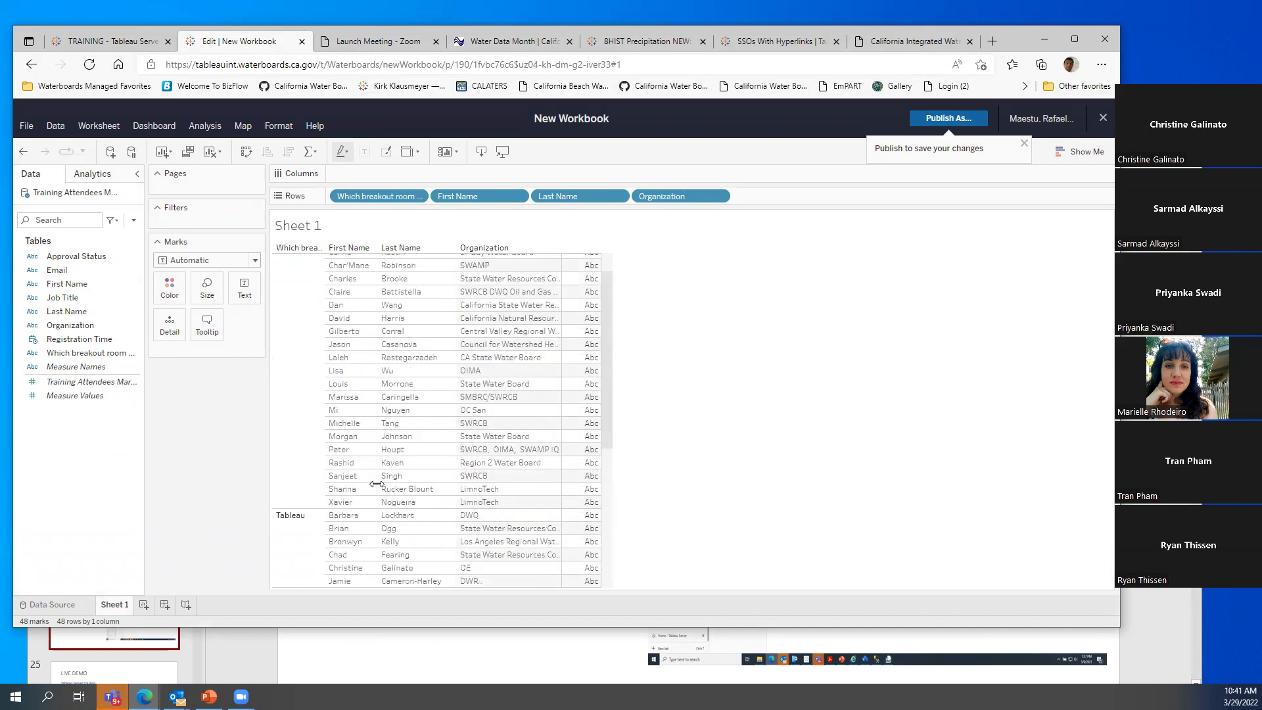
pyautogui.scroll(-4, 378, 493)
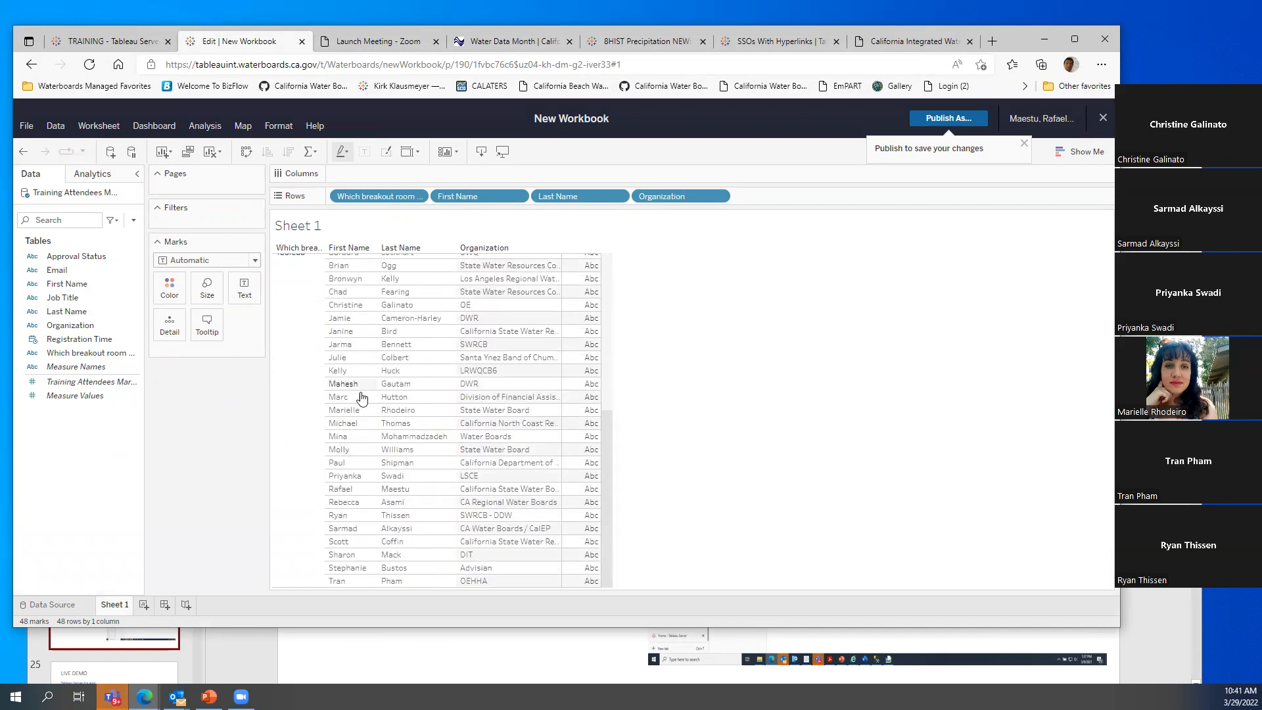
pyautogui.scroll(5, 380, 512)
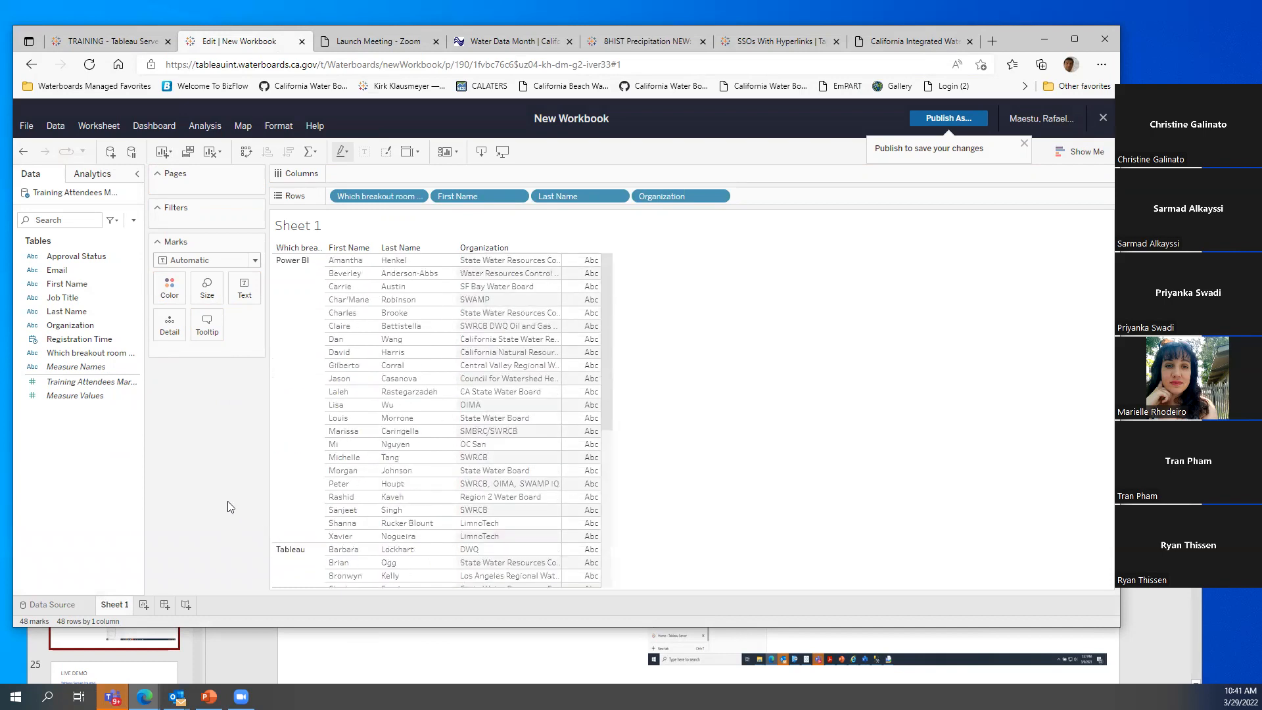
# On new Sheet 2, count First Name by Approval Status: approved 48, cancelled by self 1
pyautogui.click(144, 604)
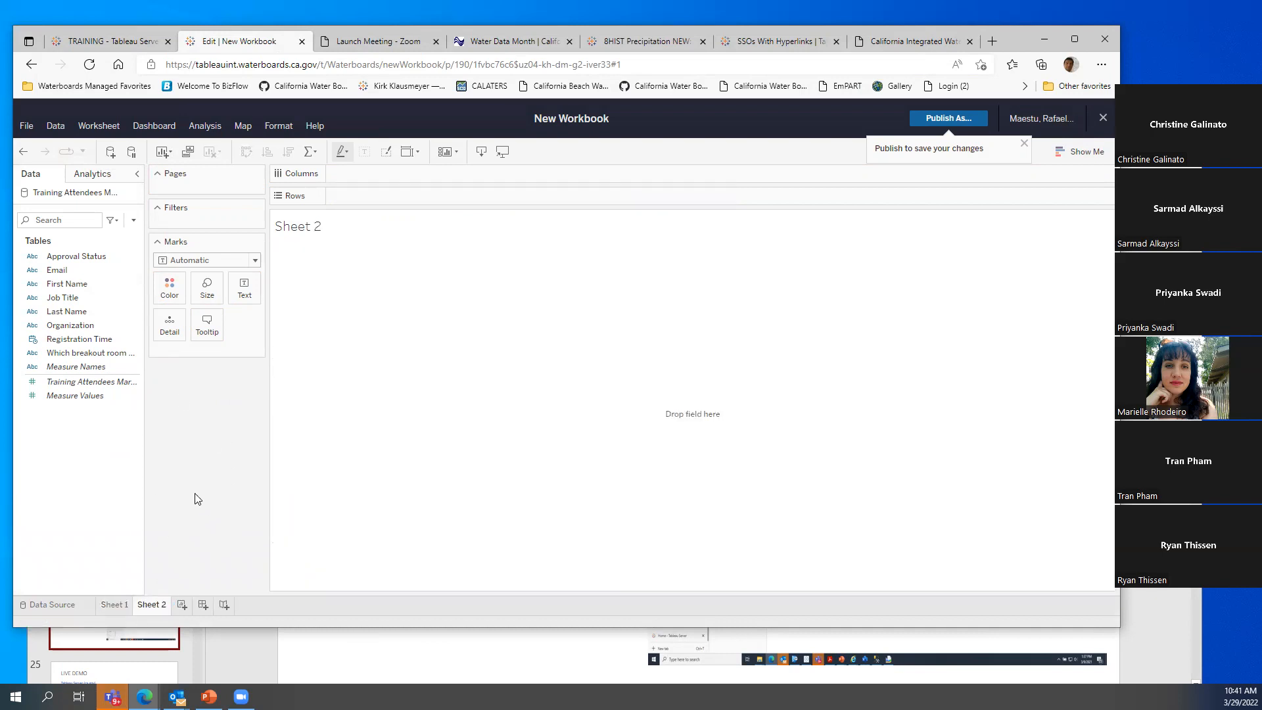
pyautogui.moveTo(59, 287); pyautogui.dragTo(231, 350)
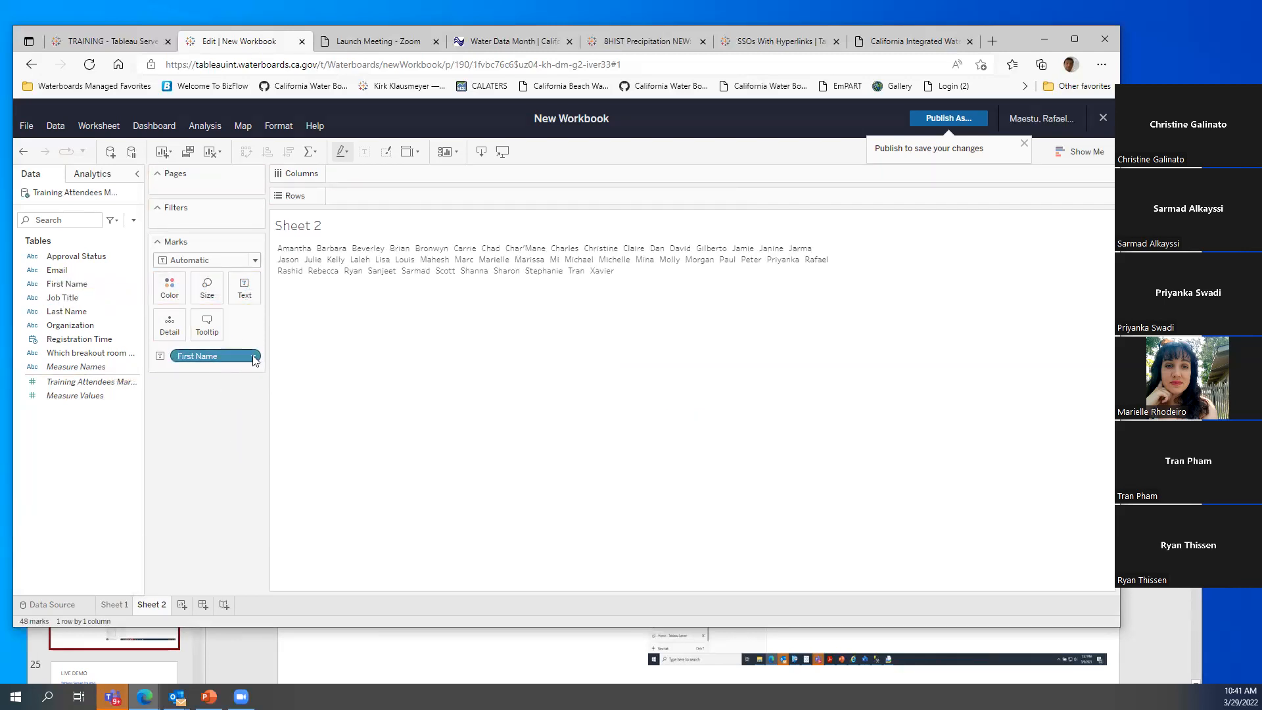
pyautogui.click(255, 355)
pyautogui.moveTo(219, 551)
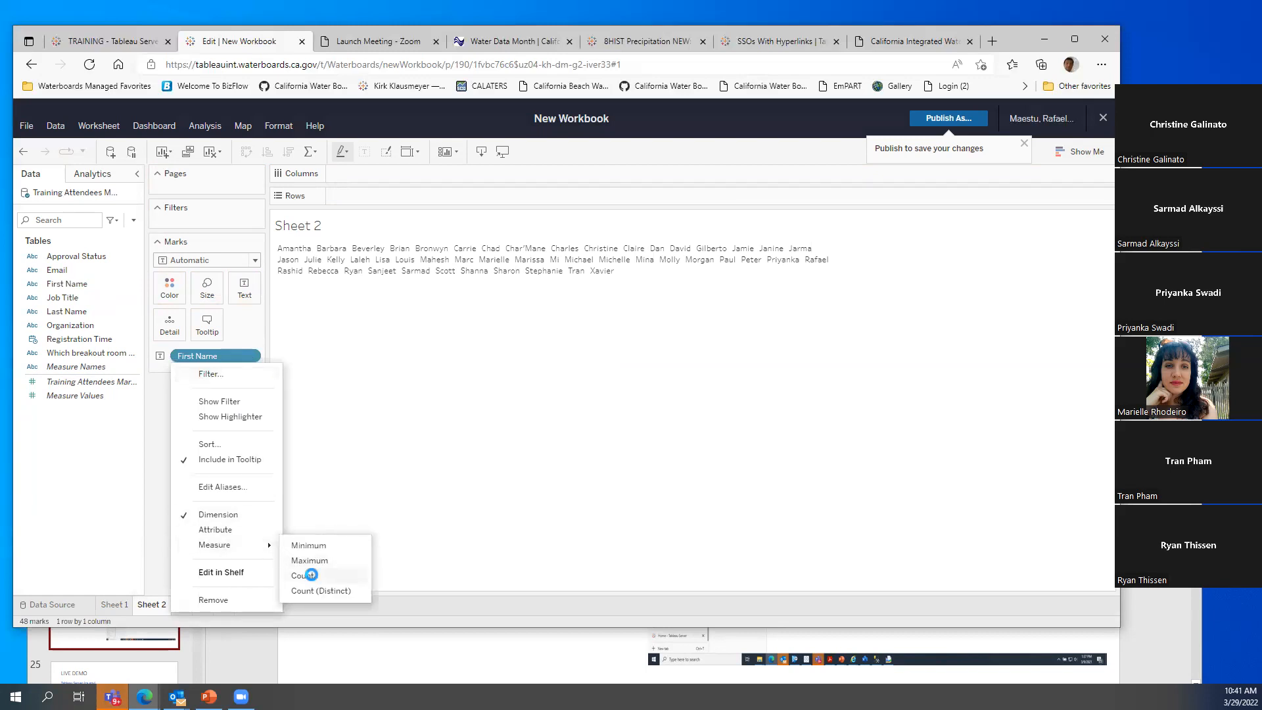
pyautogui.click(306, 576)
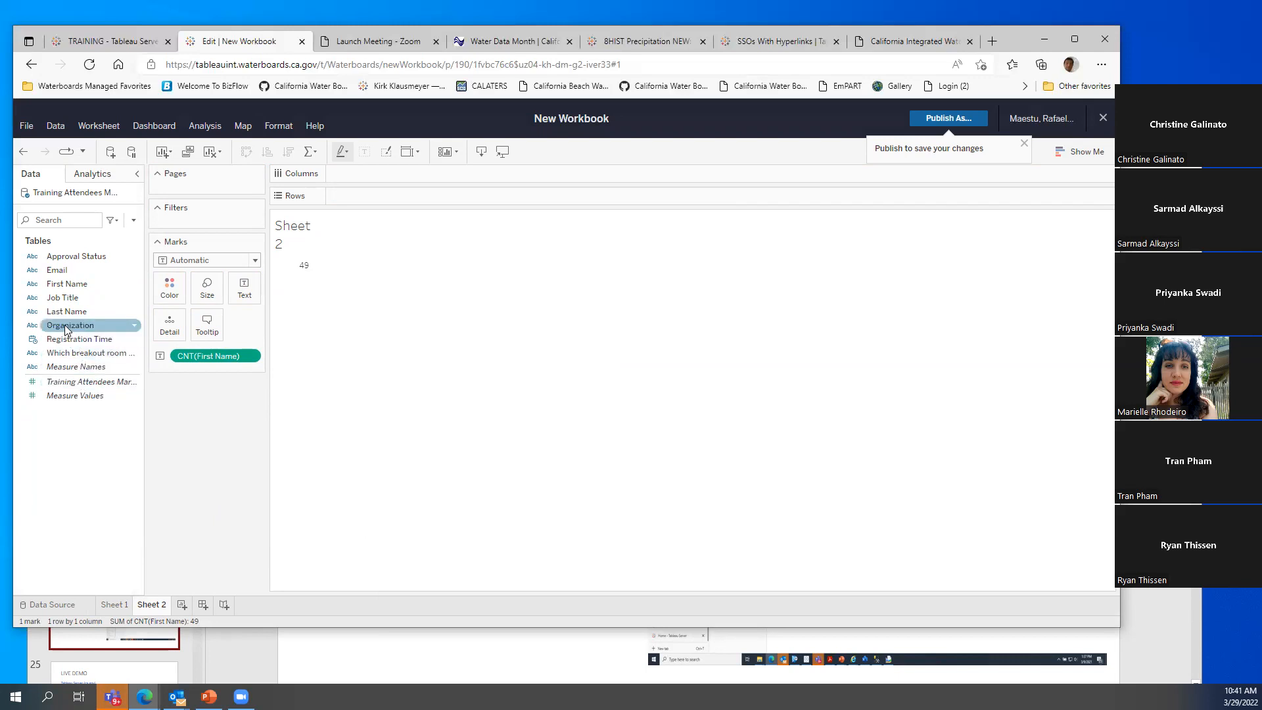
pyautogui.moveTo(66, 257); pyautogui.dragTo(227, 215)
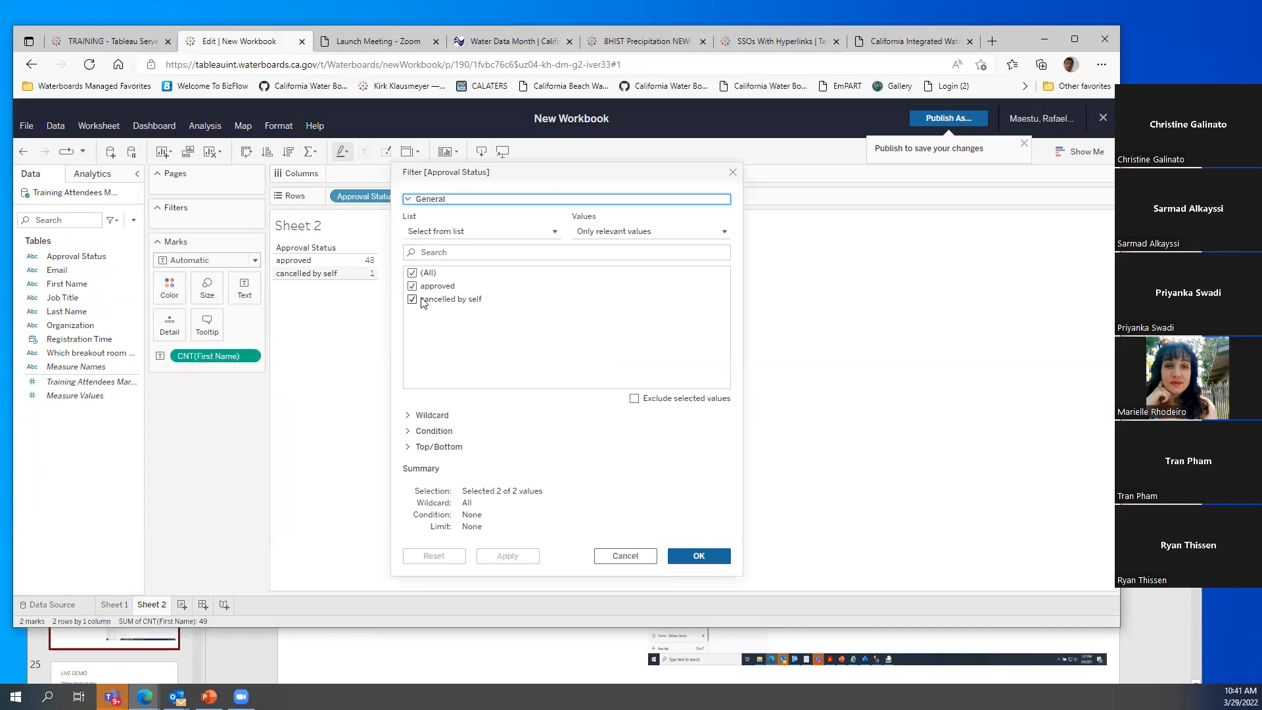
# Filter Approval Status to approved only and add breakout room to Rows (Power BI 22, Tableau 26)
pyautogui.click(412, 299)
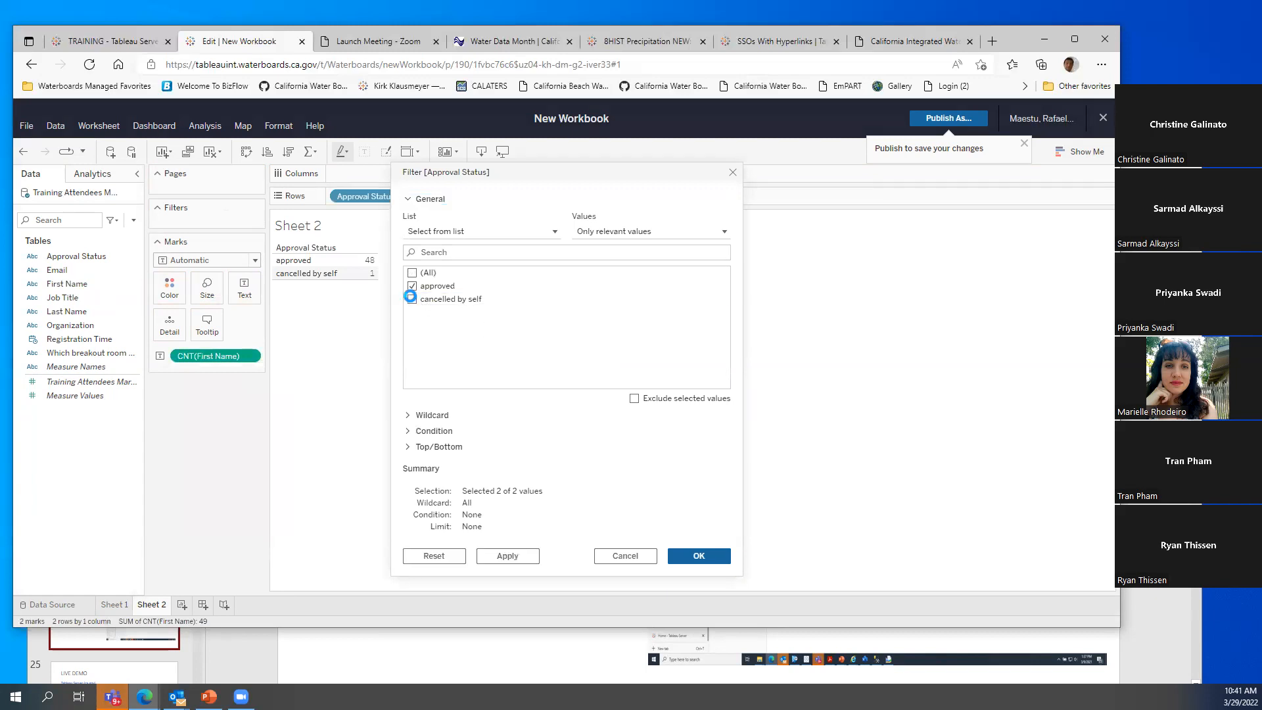
pyautogui.click(699, 556)
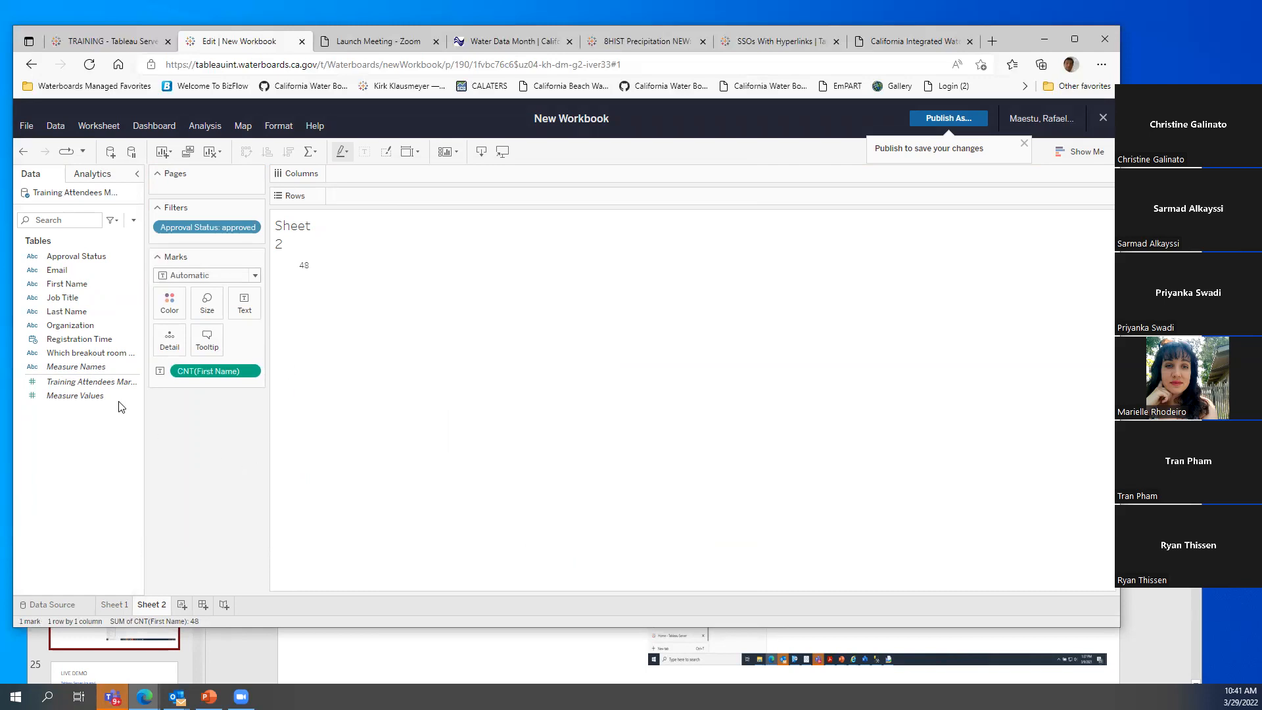
pyautogui.moveTo(74, 355); pyautogui.dragTo(375, 196)
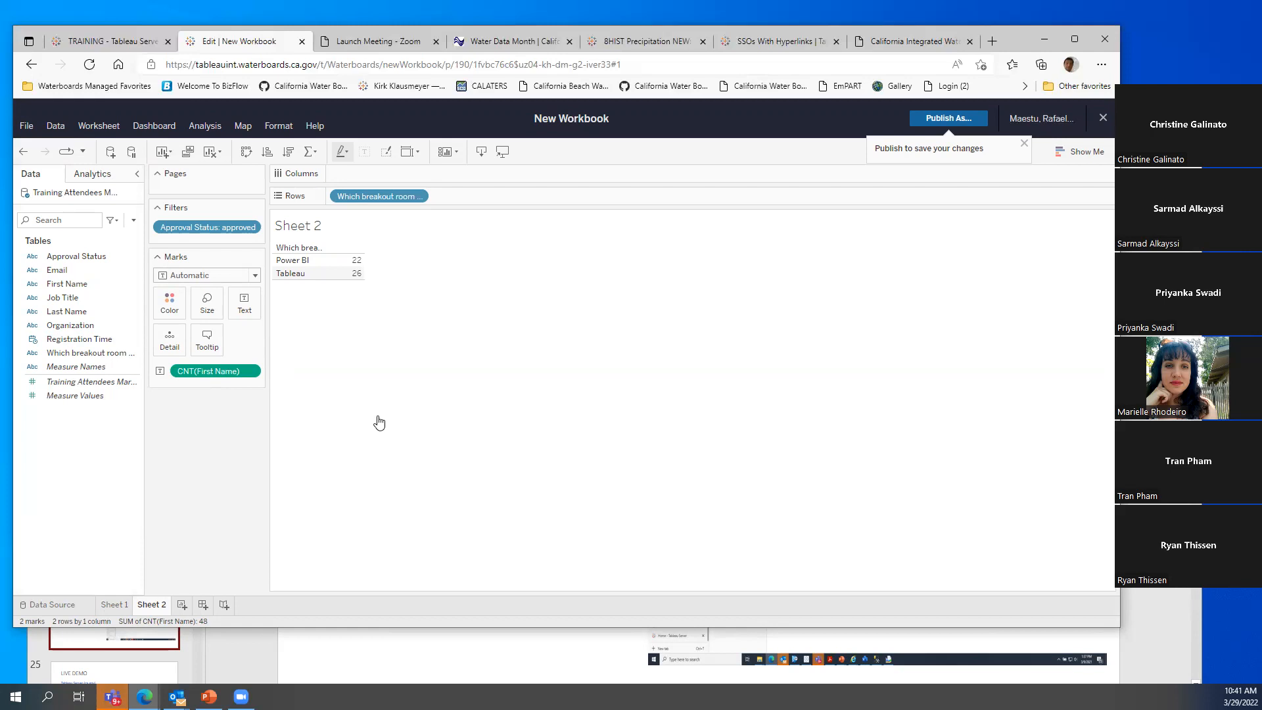
# Turn Sheet 2 into vertical bars with breakout room on Columns and the count on Rows
pyautogui.click(1067, 152)
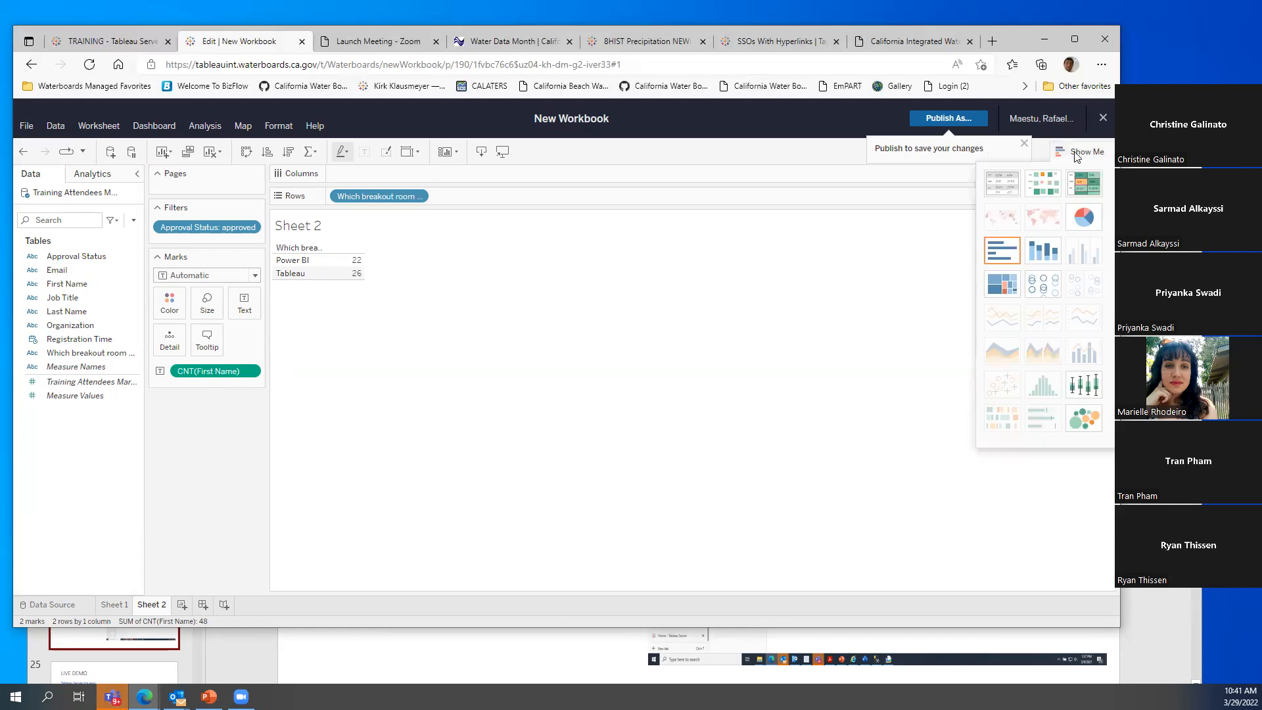
pyautogui.click(1008, 255)
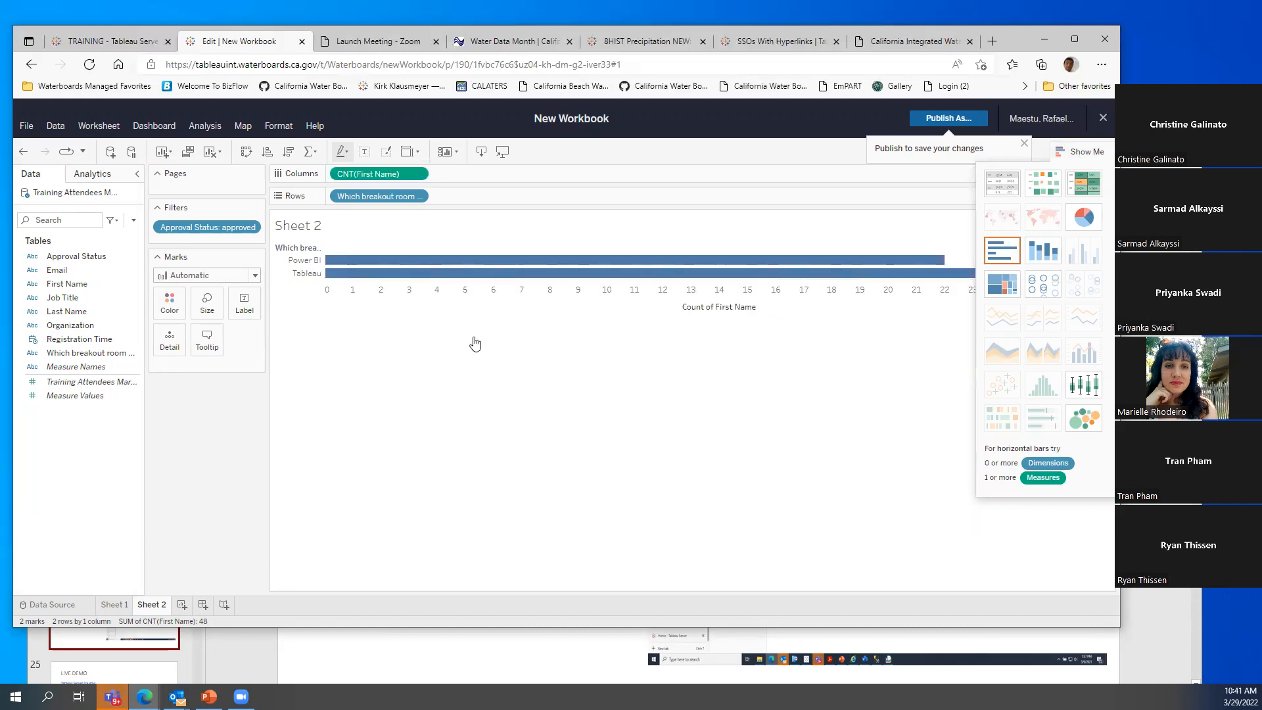
pyautogui.moveTo(401, 174); pyautogui.dragTo(477, 201)
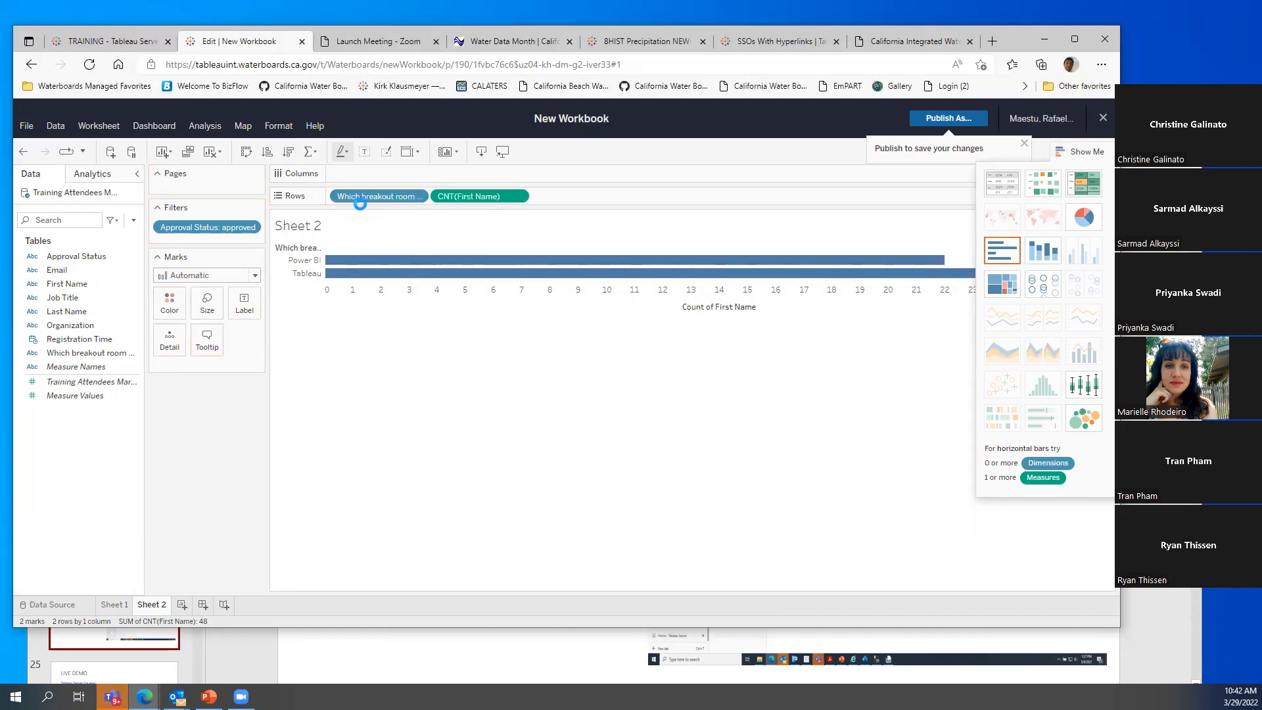
pyautogui.moveTo(360, 196); pyautogui.dragTo(366, 174)
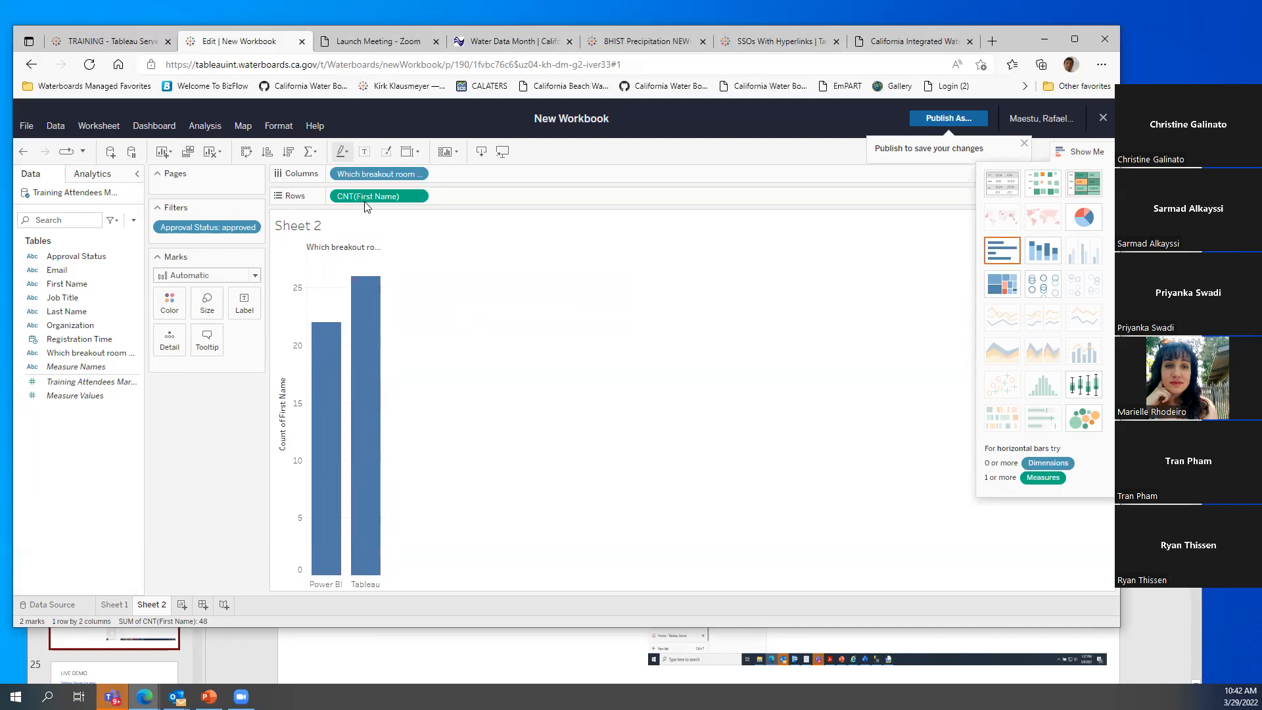
# Label the bars with the count (22 and 26) and color each bar by breakout room
pyautogui.moveTo(363, 342)
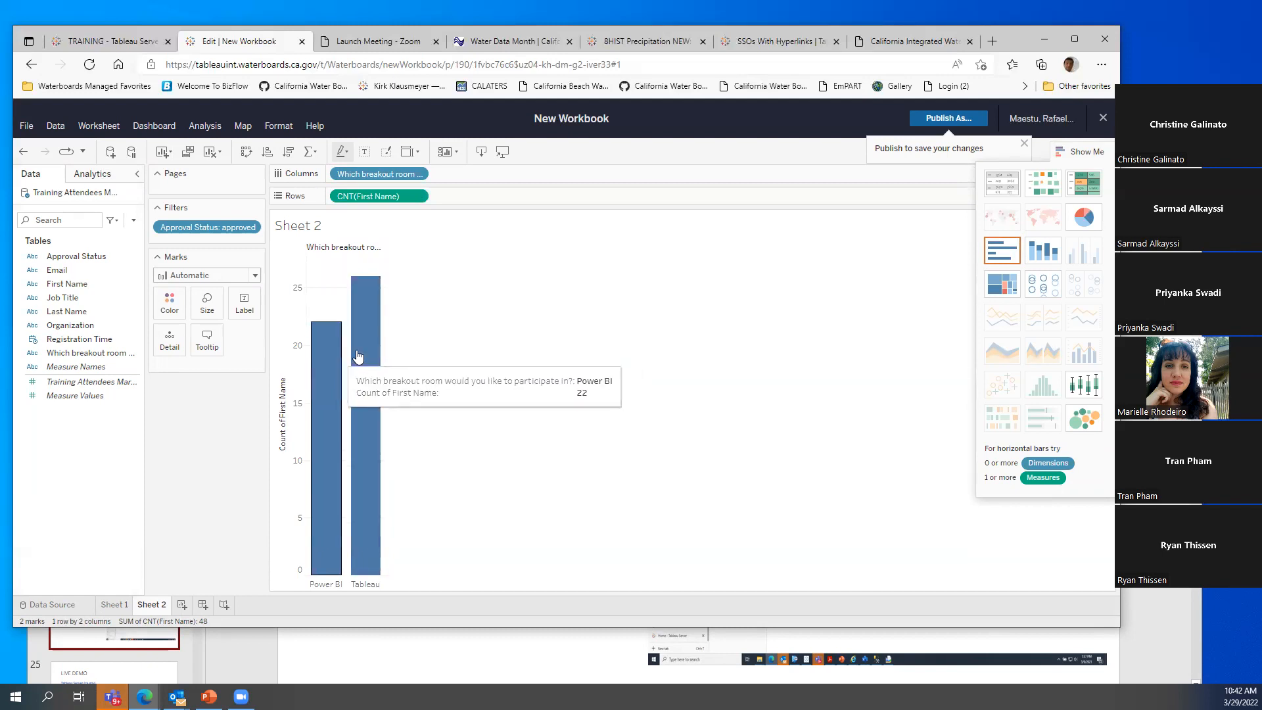
pyautogui.moveTo(368, 195); pyautogui.dragTo(248, 313)
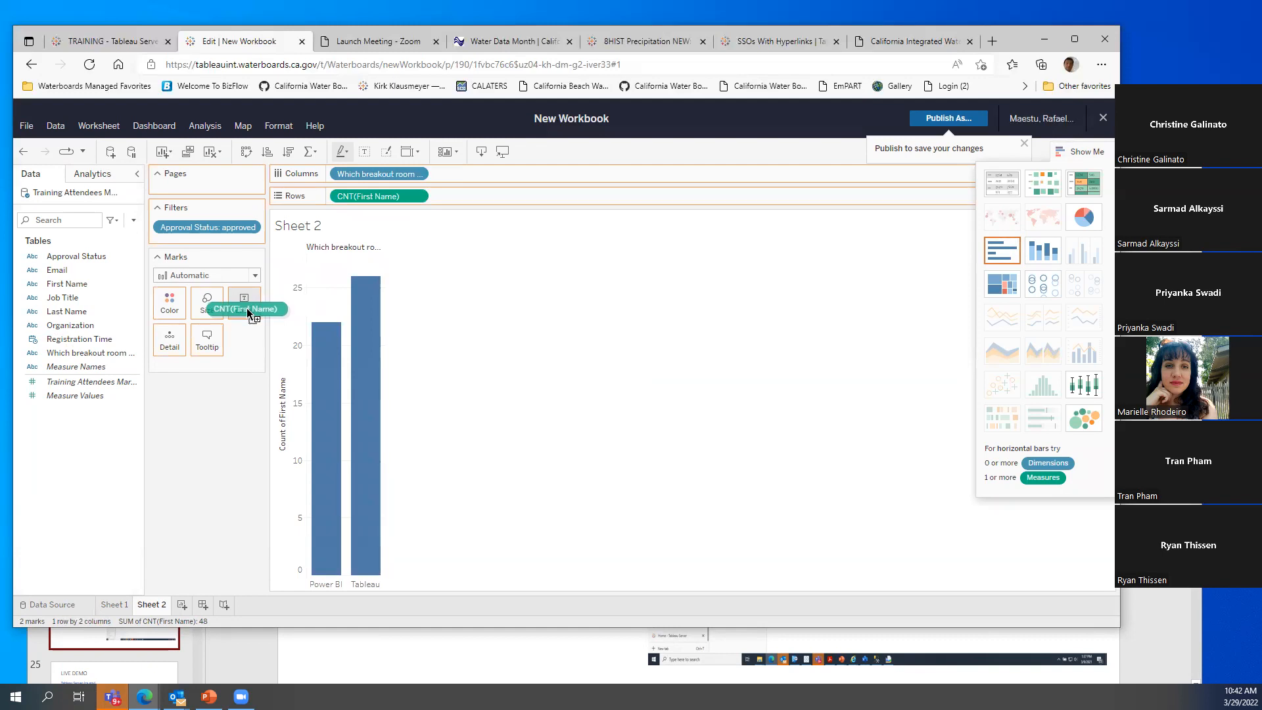
pyautogui.moveTo(248, 313); pyautogui.dragTo(246, 311)
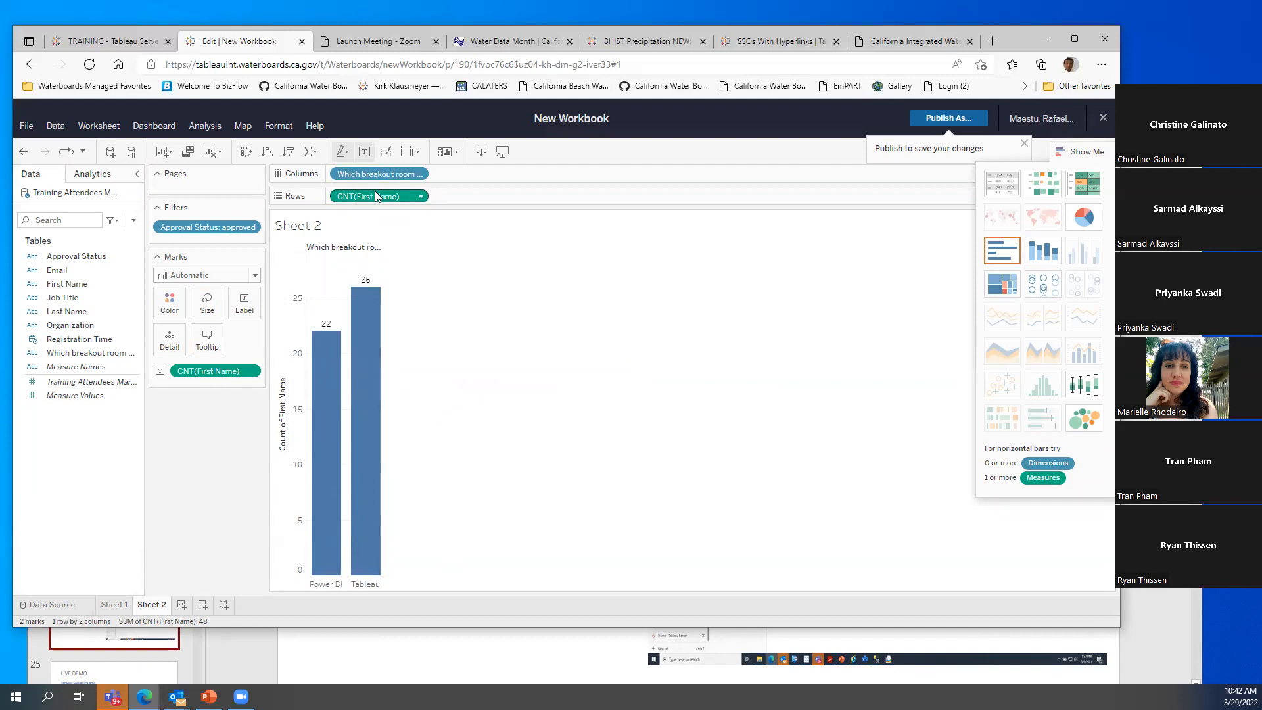
pyautogui.moveTo(378, 174); pyautogui.dragTo(173, 304)
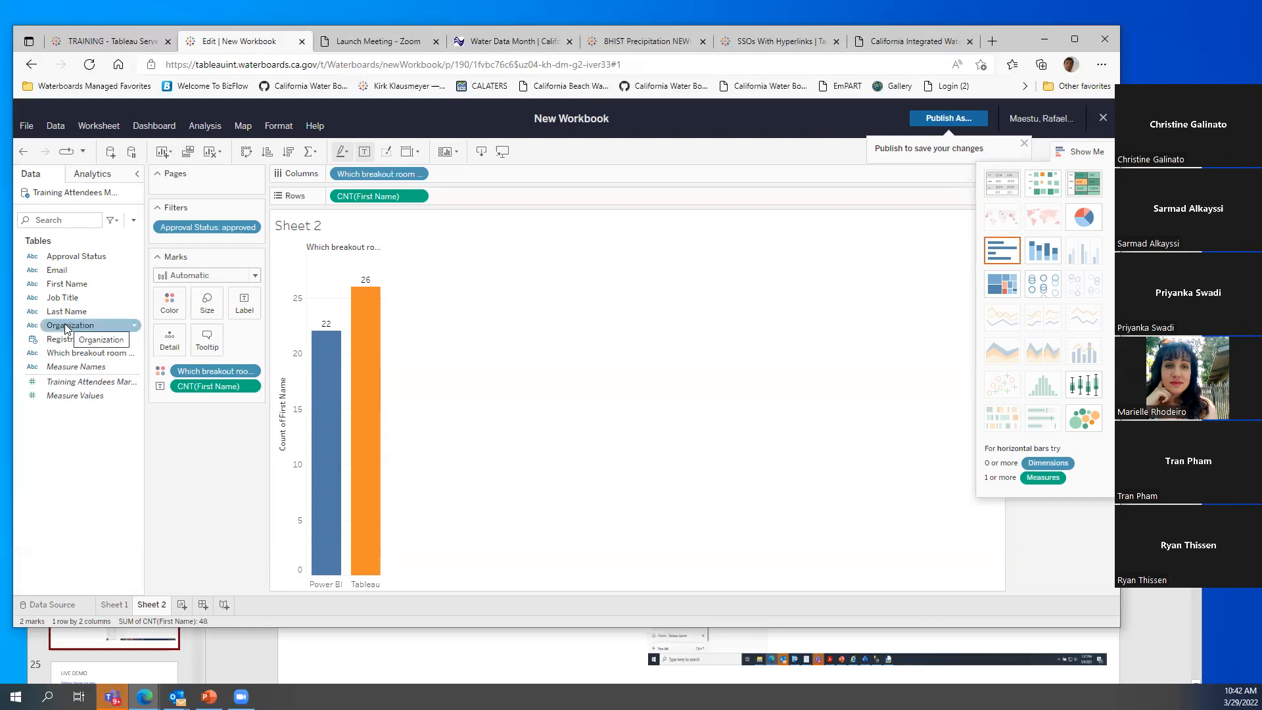
# Add Sheet 3 listing the 37 Organization values as rows
pyautogui.click(182, 605)
pyautogui.click(99, 325)
pyautogui.moveTo(101, 324); pyautogui.dragTo(315, 315)
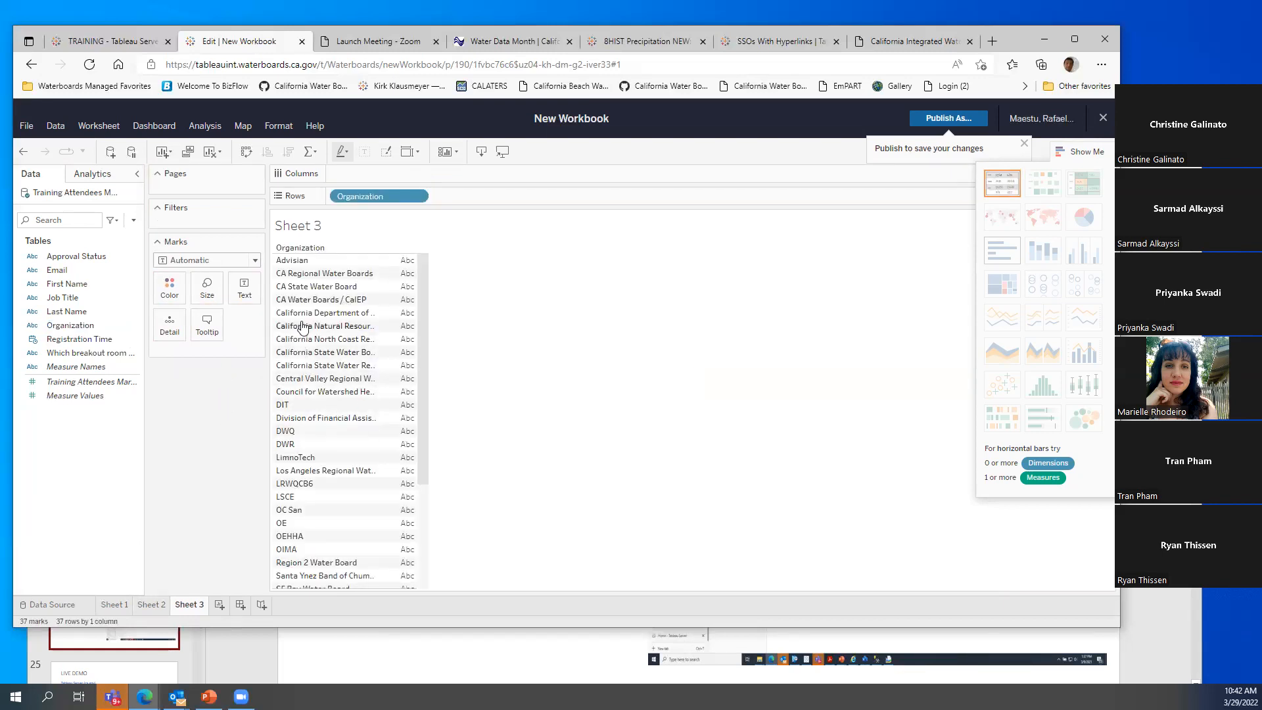
pyautogui.scroll(-3, 325, 445)
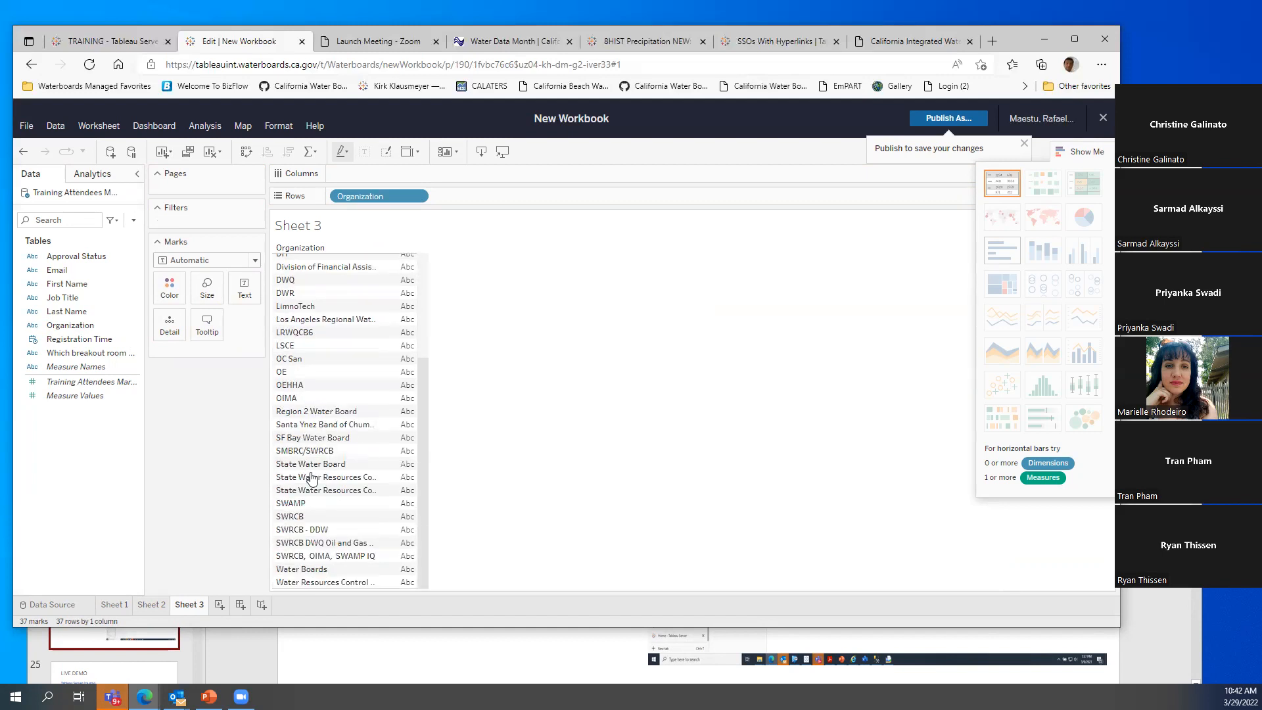
pyautogui.scroll(3, 304, 535)
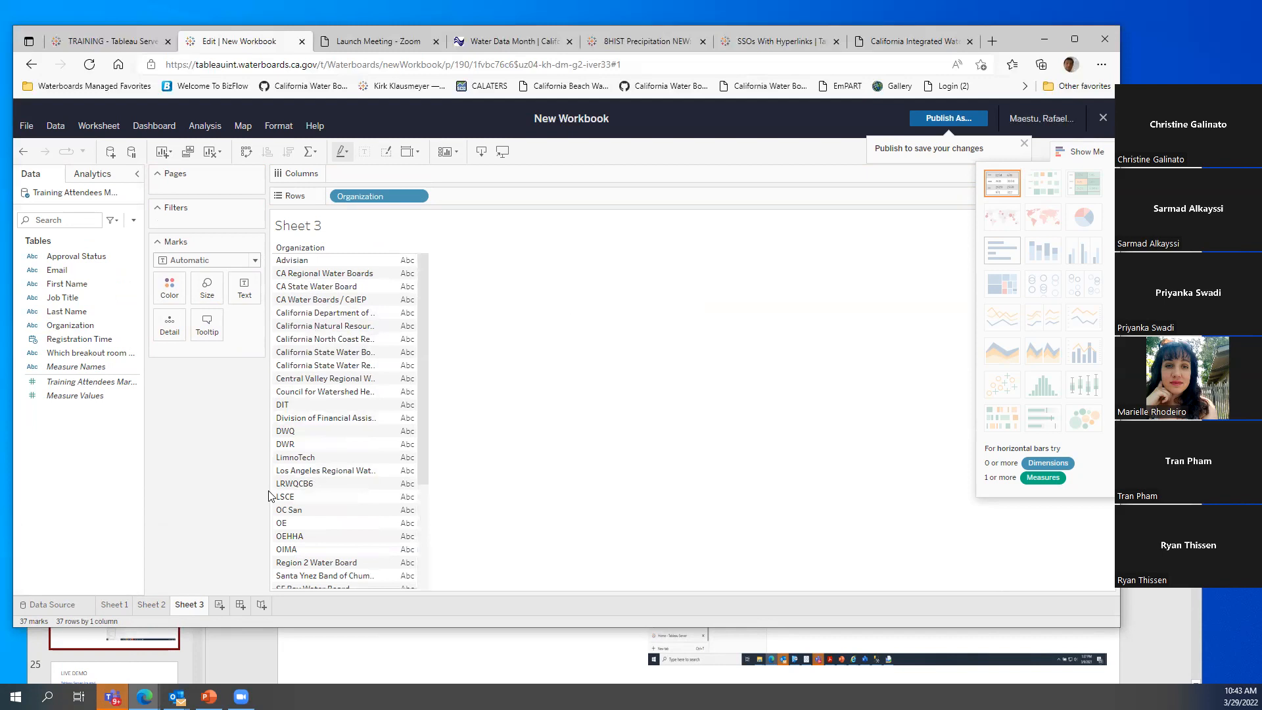
# Create a group from the Organization field
pyautogui.click(116, 327)
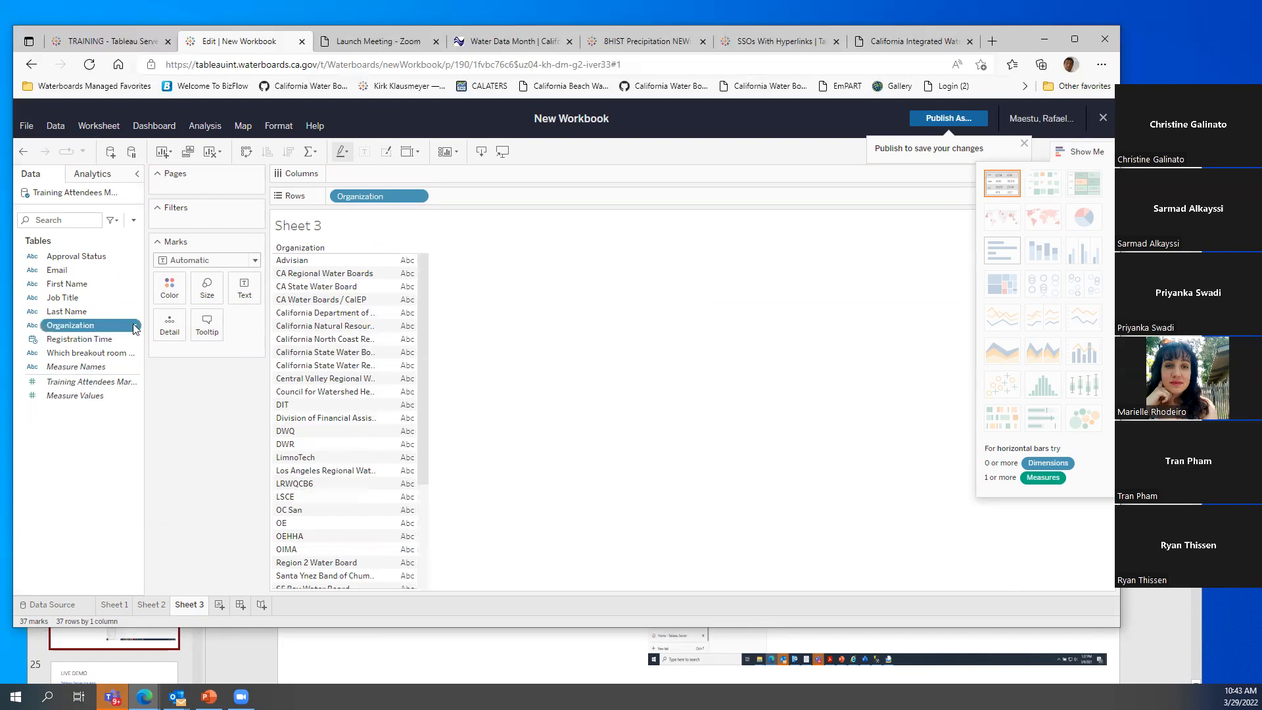
pyautogui.click(135, 327)
pyautogui.moveTo(103, 541)
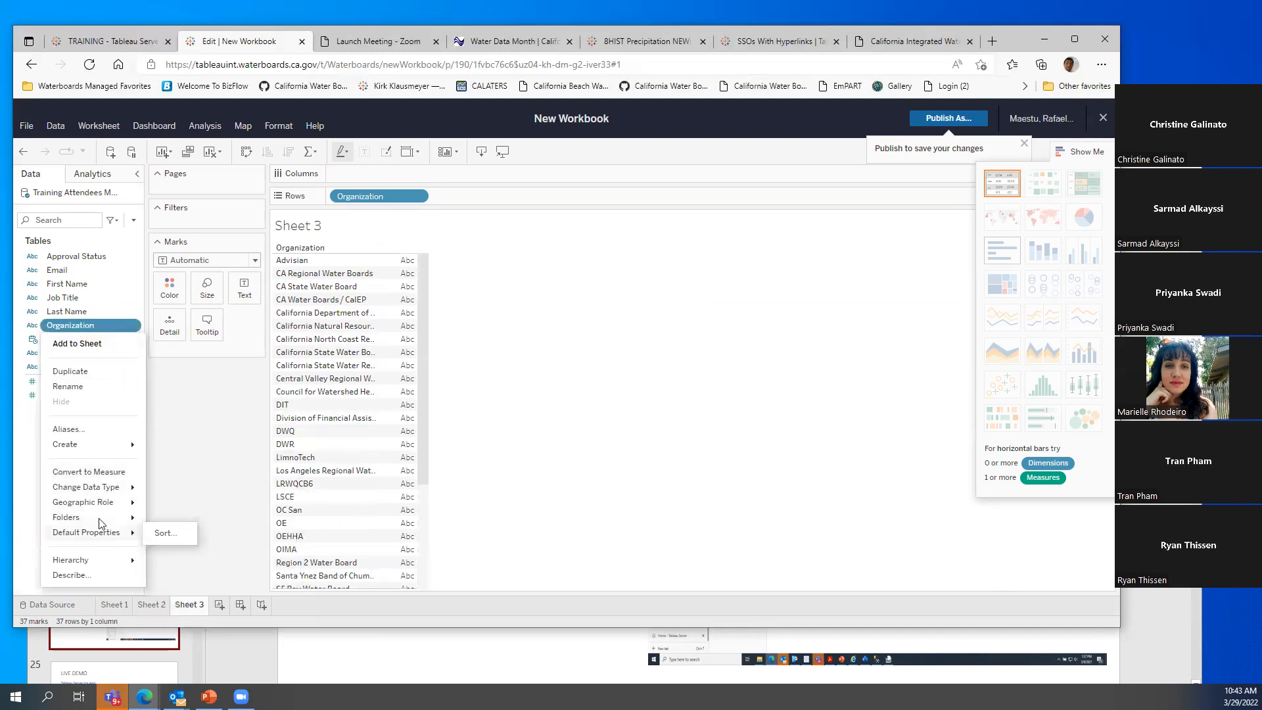
pyautogui.moveTo(96, 564)
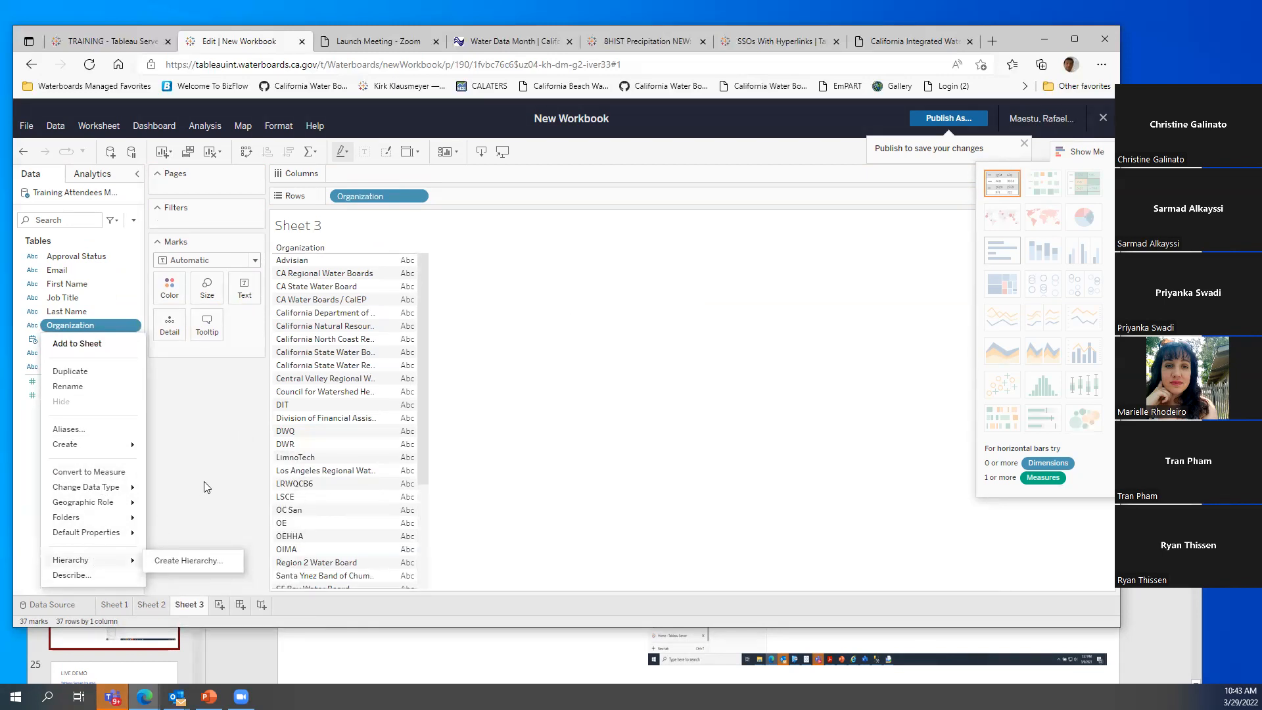
pyautogui.moveTo(123, 445)
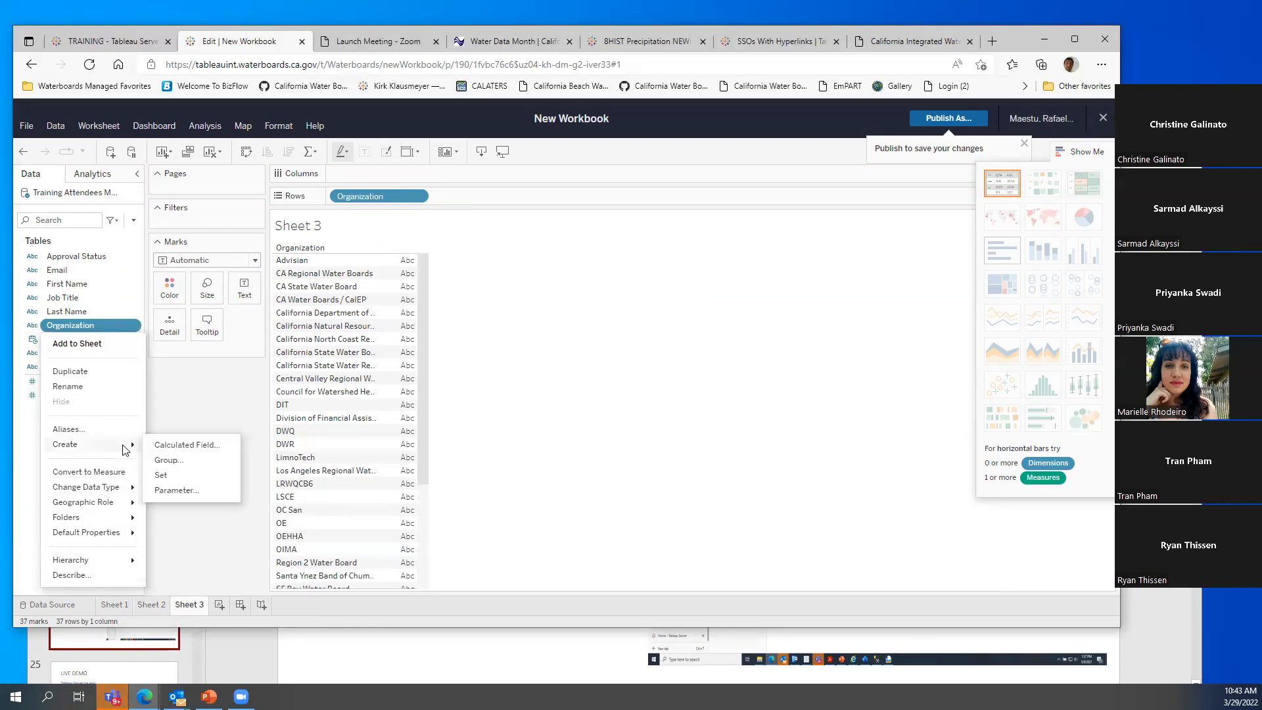
pyautogui.click(174, 460)
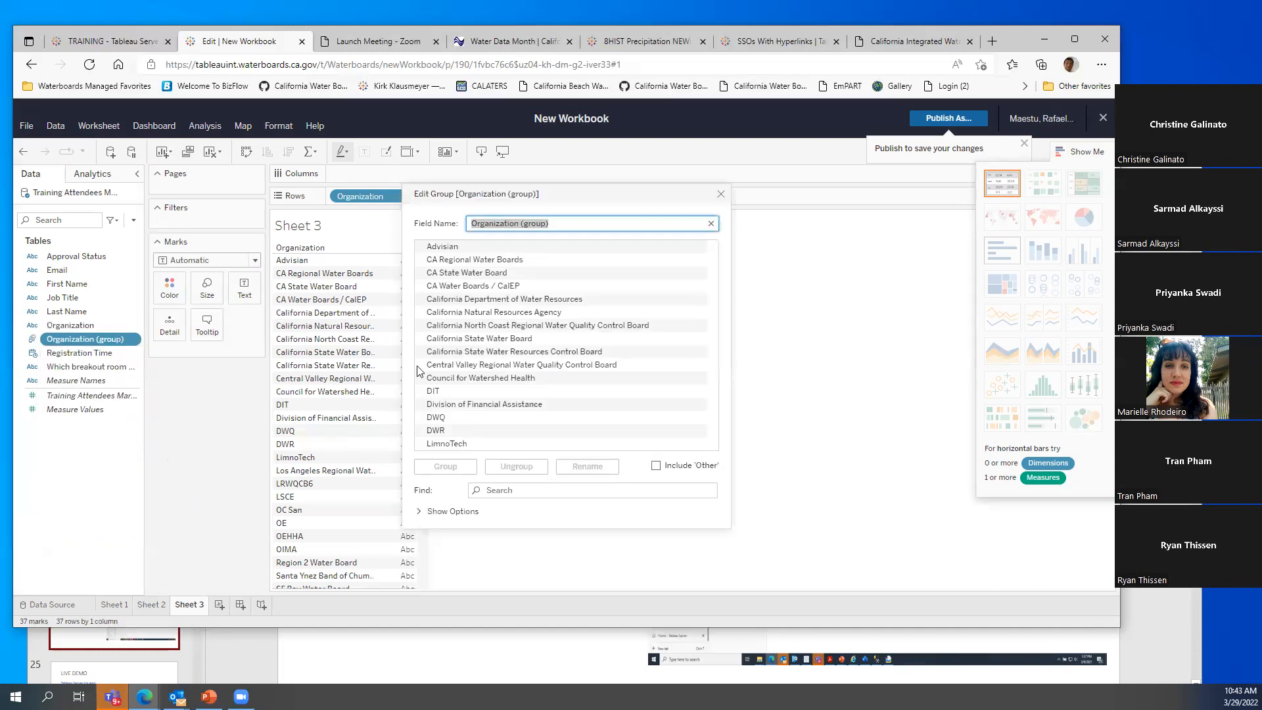
# Select the CA Regional, Los Angeles, LRWQCB6, OIMA, OE, Region 2, SF Bay, SMBRC and State Water Board entries
pyautogui.click(448, 261)
pyautogui.moveTo(450, 258); pyautogui.dragTo(444, 430)
pyautogui.moveTo(714, 310); pyautogui.dragTo(714, 383)
pyautogui.keyDown('ctrl'); pyautogui.click(494, 285); pyautogui.keyUp('ctrl')
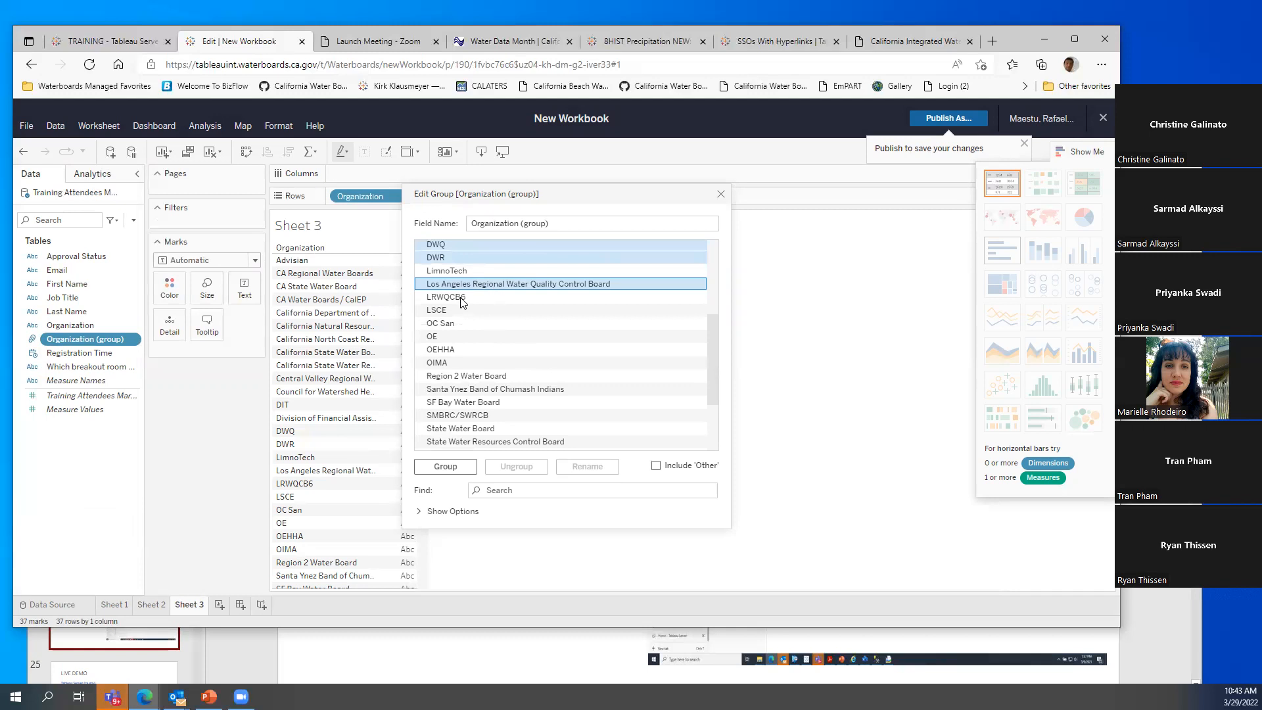
pyautogui.keyDown('ctrl'); pyautogui.click(463, 297); pyautogui.keyUp('ctrl')
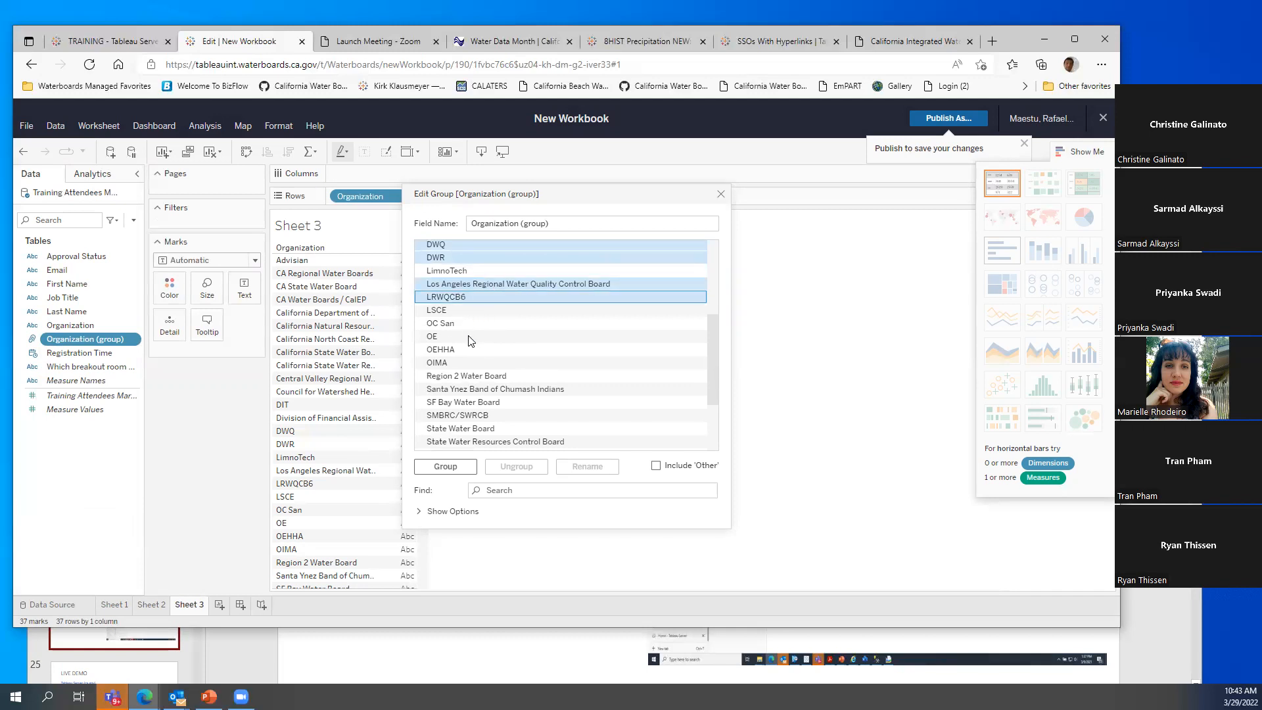
pyautogui.keyDown('ctrl'); pyautogui.click(442, 363); pyautogui.keyUp('ctrl')
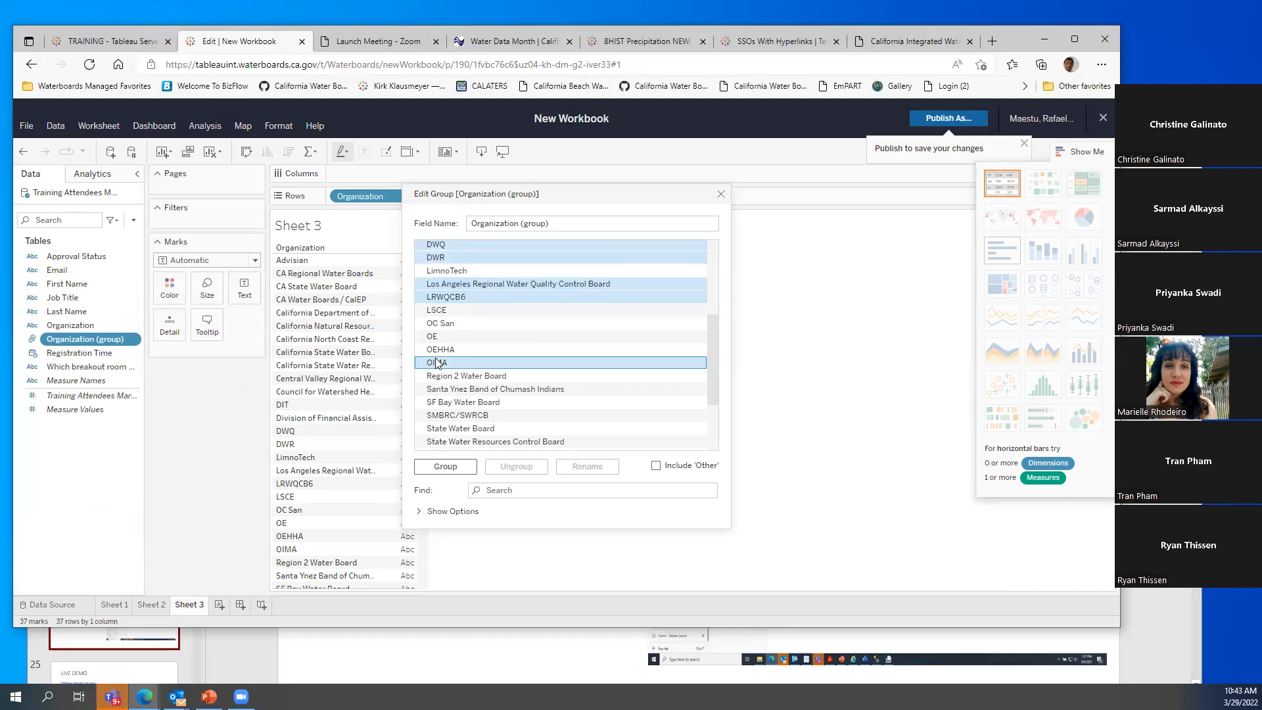
pyautogui.keyDown('ctrl'); pyautogui.click(444, 337); pyautogui.keyUp('ctrl')
pyautogui.keyDown('ctrl'); pyautogui.click(462, 377); pyautogui.keyUp('ctrl')
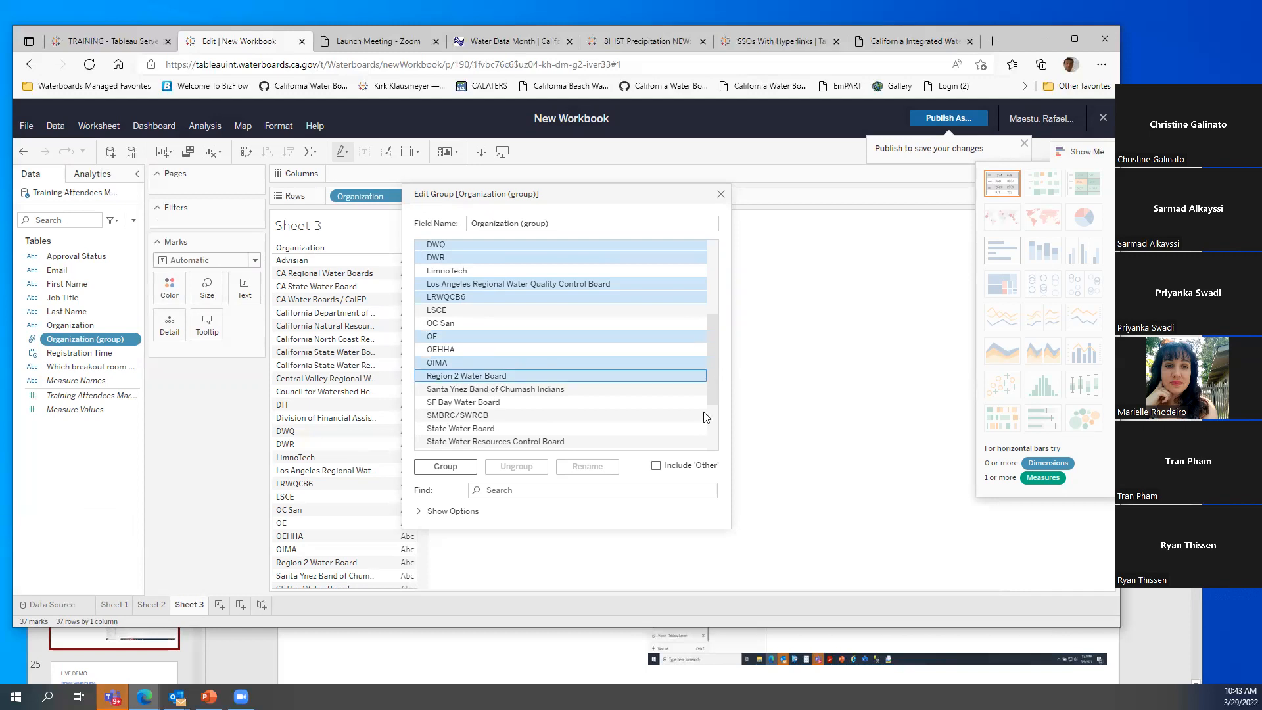
pyautogui.scroll(-1, 710, 389)
pyautogui.keyDown('ctrl'); pyautogui.click(473, 379); pyautogui.keyUp('ctrl')
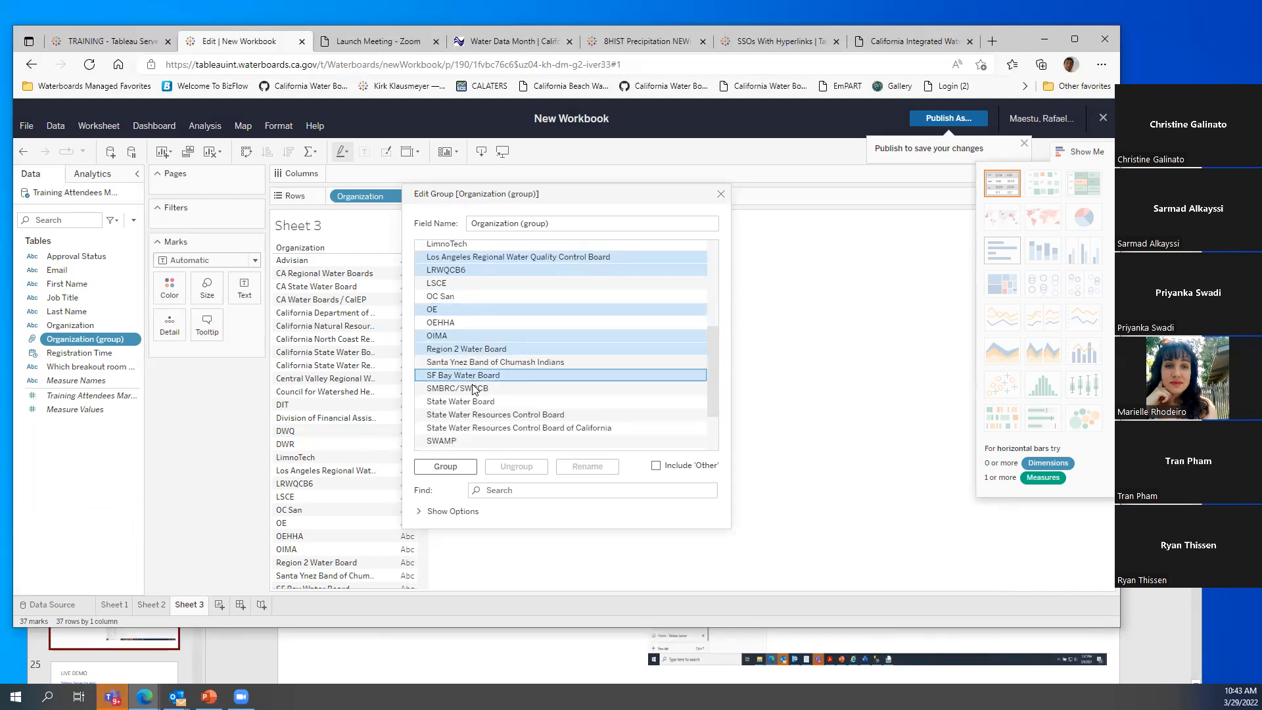
pyautogui.keyDown('ctrl'); pyautogui.click(475, 389); pyautogui.keyUp('ctrl')
pyautogui.keyDown('ctrl'); pyautogui.click(482, 402); pyautogui.keyUp('ctrl')
# Add the State Water Resources Control Board, SWAMP and SWRCB entries and group them as 'Water Boards'
pyautogui.keyDown('ctrl'); pyautogui.click(488, 415); pyautogui.keyUp('ctrl')
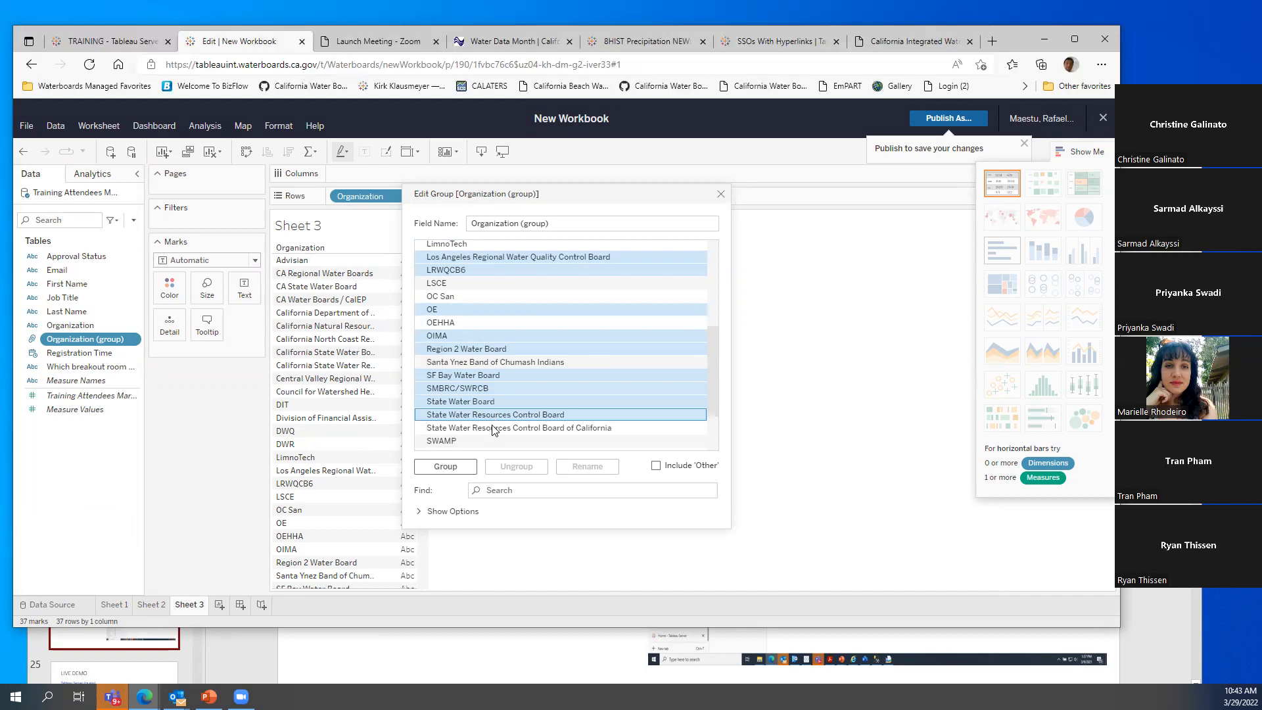
pyautogui.keyDown('ctrl'); pyautogui.click(485, 428); pyautogui.keyUp('ctrl')
pyautogui.keyDown('ctrl'); pyautogui.click(470, 441); pyautogui.keyUp('ctrl')
pyautogui.moveTo(716, 397); pyautogui.dragTo(714, 435)
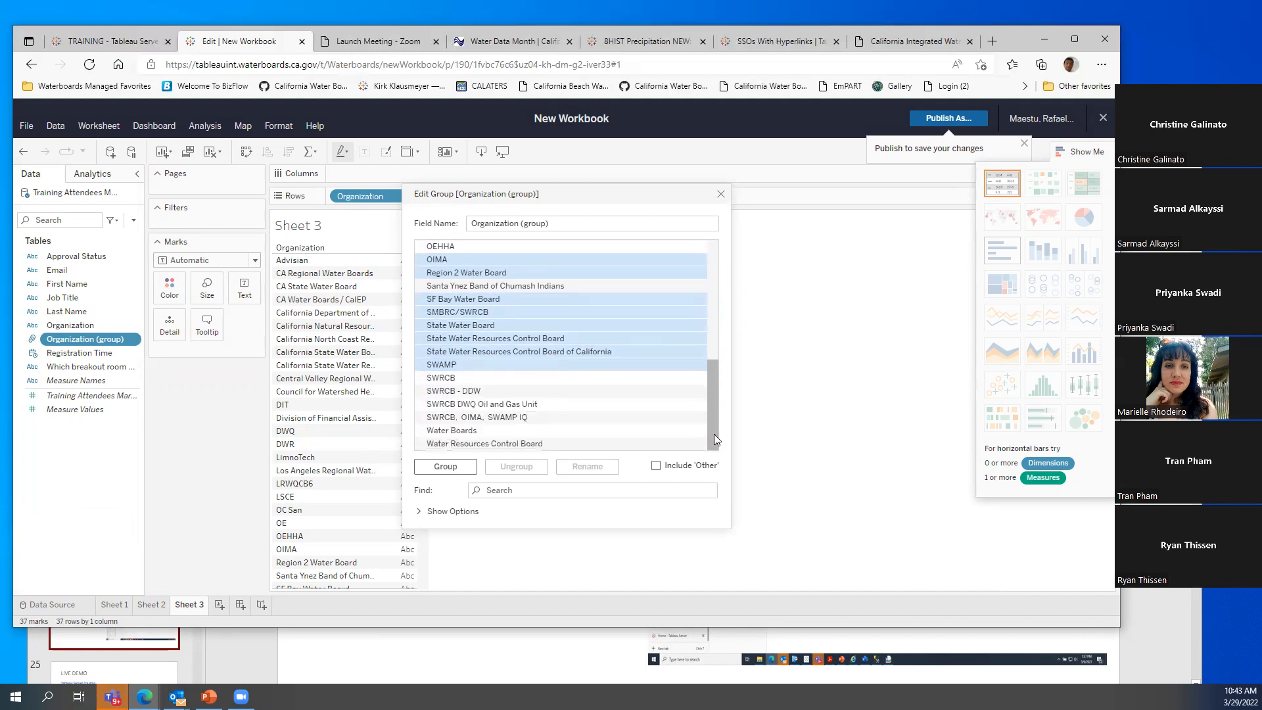
pyautogui.keyDown('ctrl'); pyautogui.click(448, 379); pyautogui.keyUp('ctrl')
pyautogui.keyDown('ctrl'); pyautogui.click(457, 391); pyautogui.keyUp('ctrl')
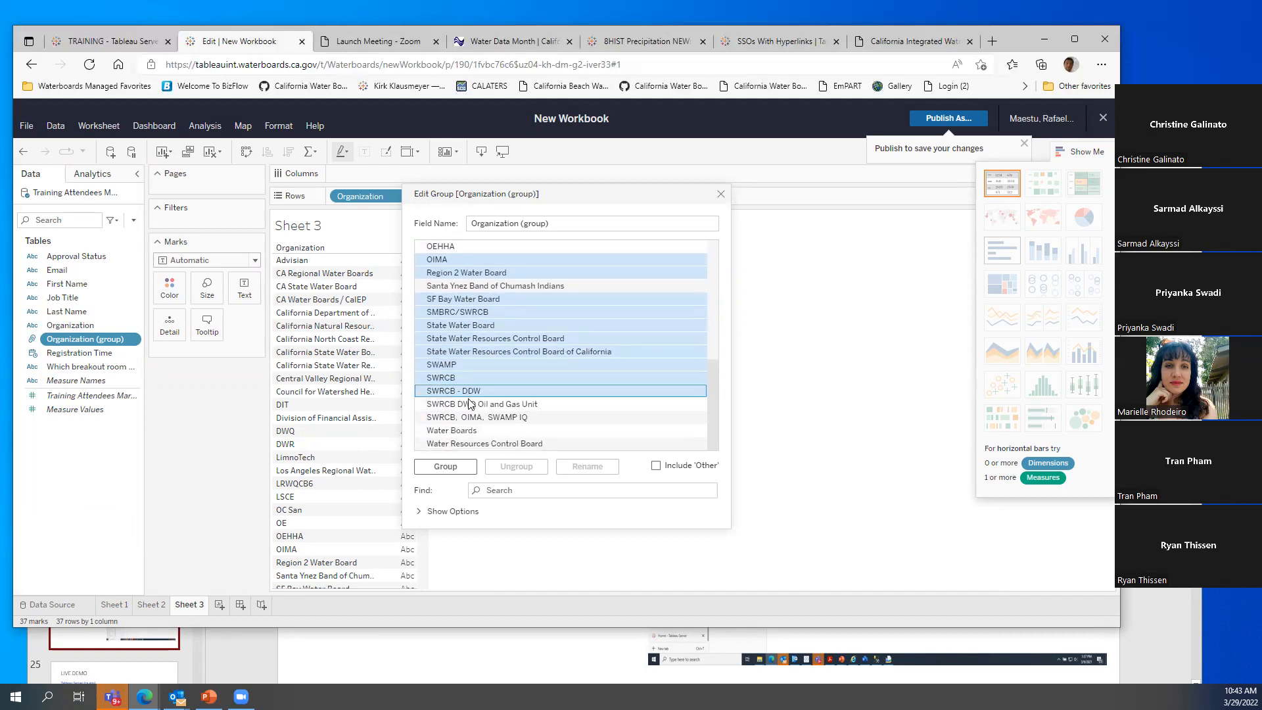
pyautogui.keyDown('ctrl'); pyautogui.click(464, 404); pyautogui.keyUp('ctrl')
pyautogui.keyDown('ctrl'); pyautogui.click(468, 417); pyautogui.keyUp('ctrl')
pyautogui.keyDown('ctrl'); pyautogui.click(472, 432); pyautogui.keyUp('ctrl')
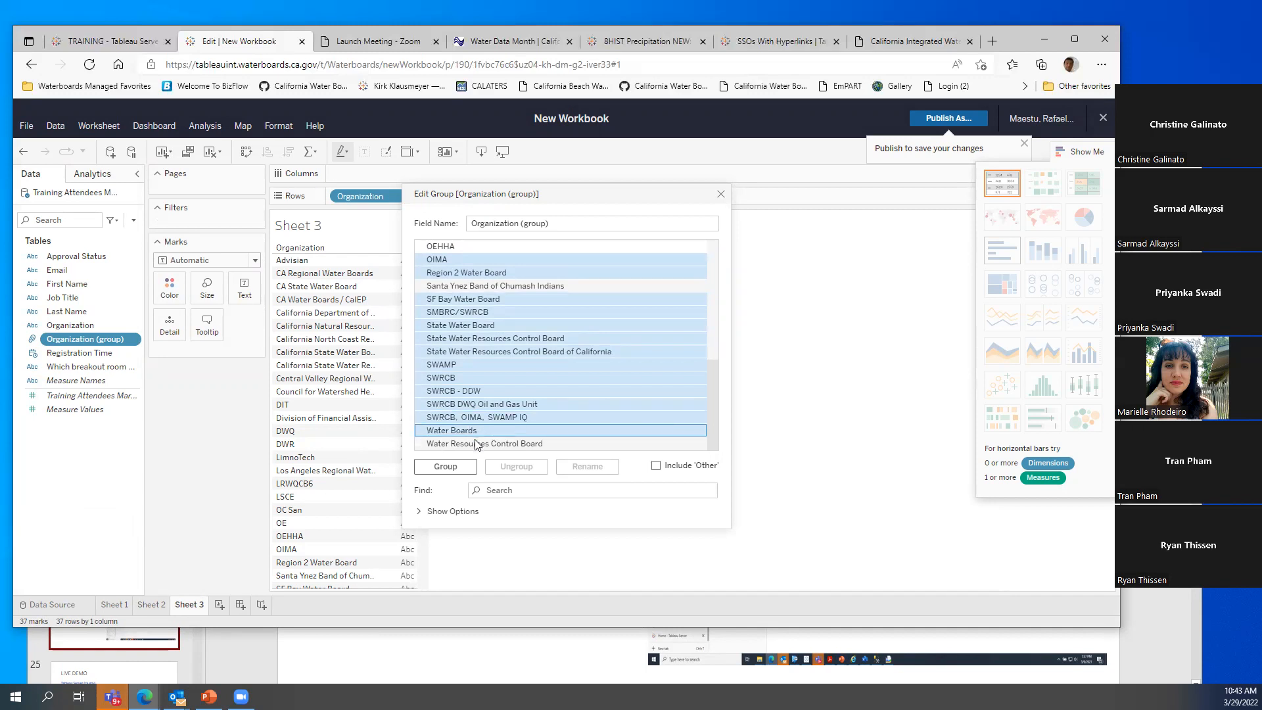
pyautogui.keyDown('ctrl'); pyautogui.click(472, 442); pyautogui.keyUp('ctrl')
pyautogui.click(445, 466)
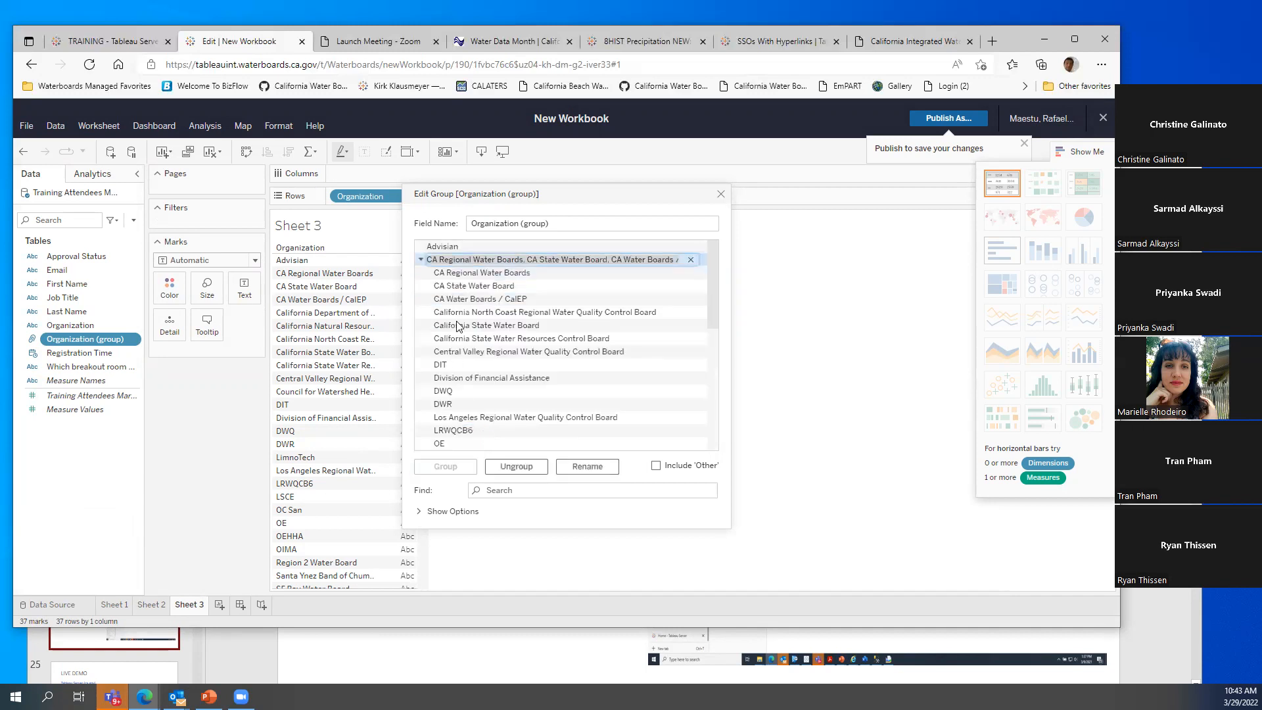
pyautogui.press('BackSpace')
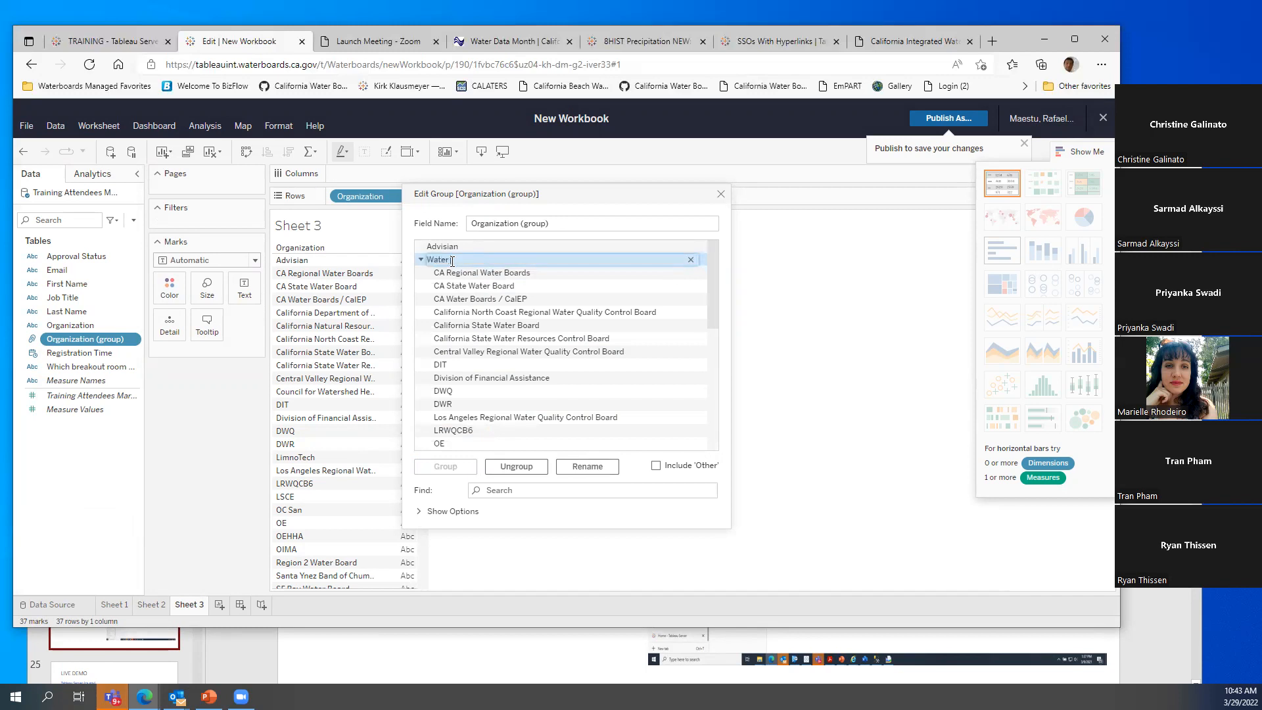
pyautogui.press('Return')
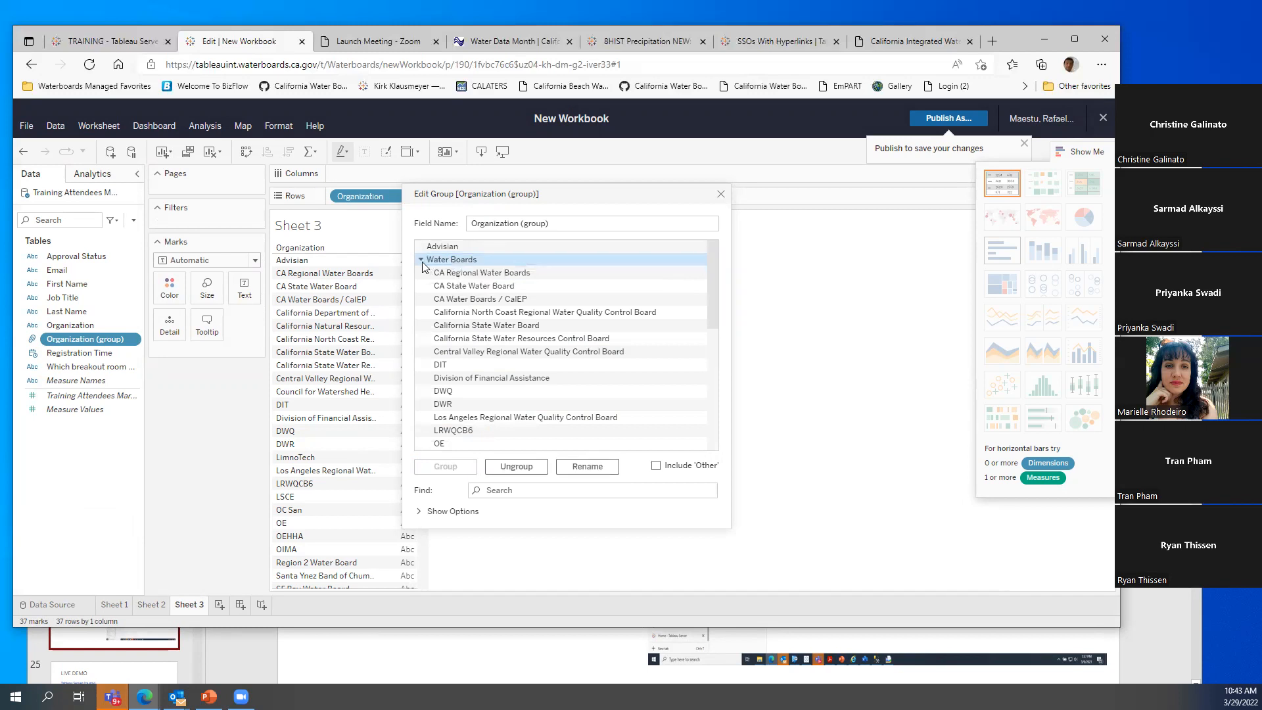
# Group the remaining organizations, including Advisian, as 'Outside Water Boards' and close the group editor
pyautogui.click(421, 260)
pyautogui.click(442, 277)
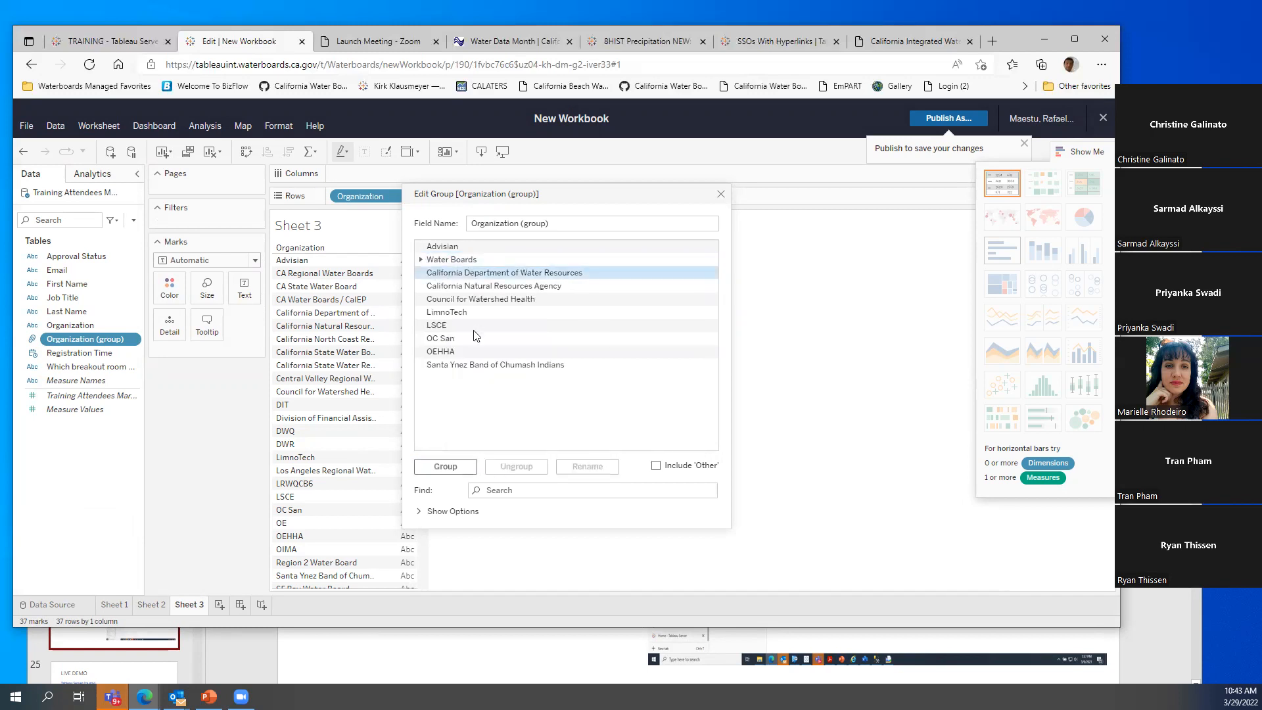
pyautogui.keyDown('shift'); pyautogui.click(472, 365); pyautogui.keyUp('shift')
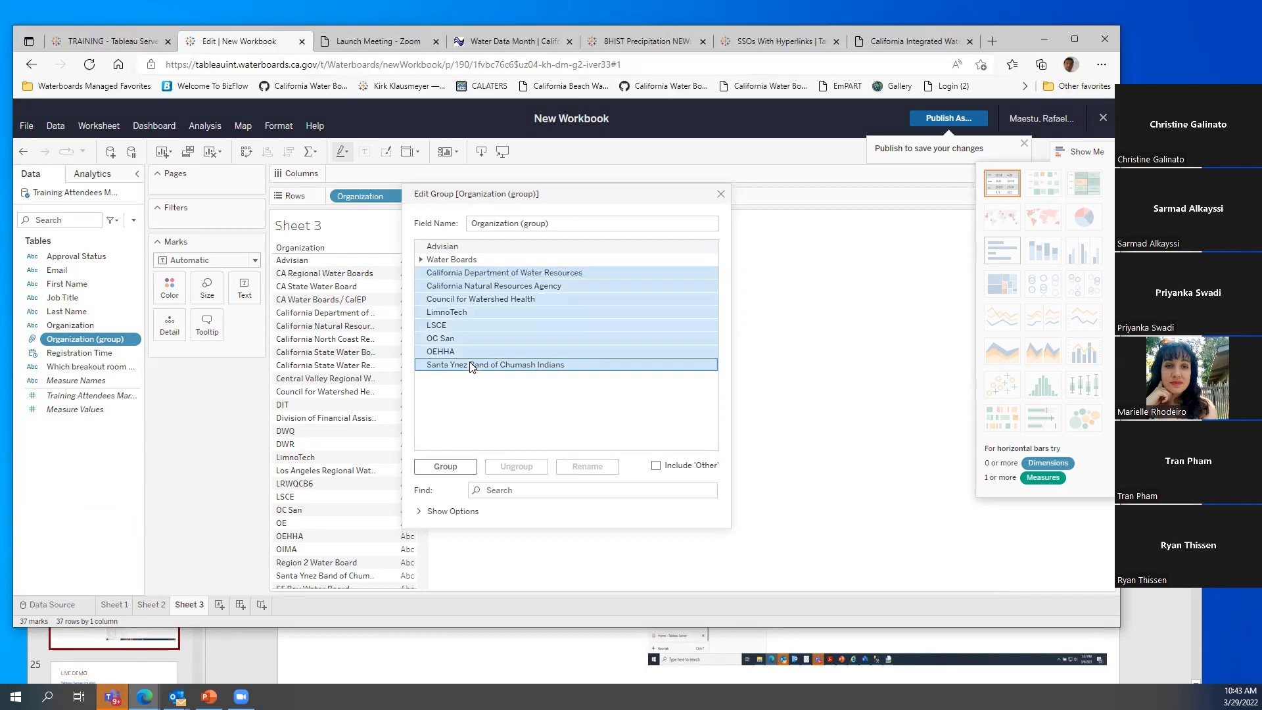
pyautogui.keyDown('ctrl'); pyautogui.click(454, 247); pyautogui.keyUp('ctrl')
pyautogui.click(454, 466)
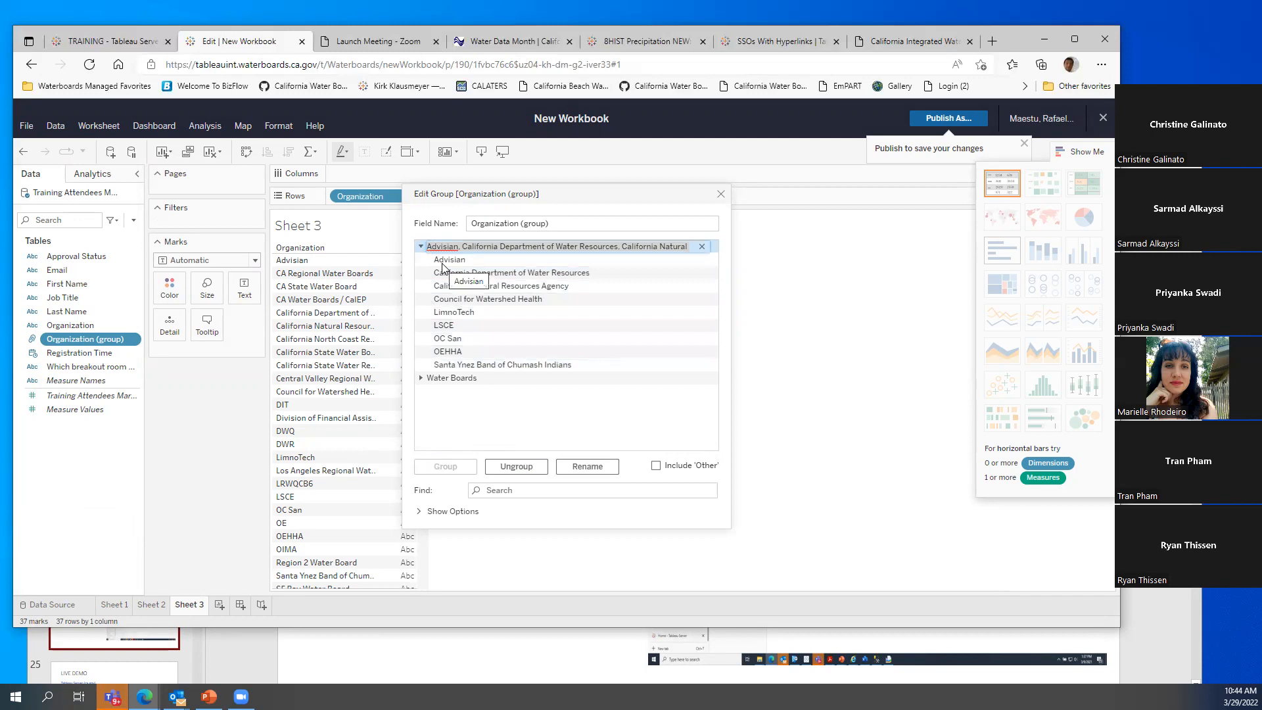
pyautogui.write('Outside Water Boards')
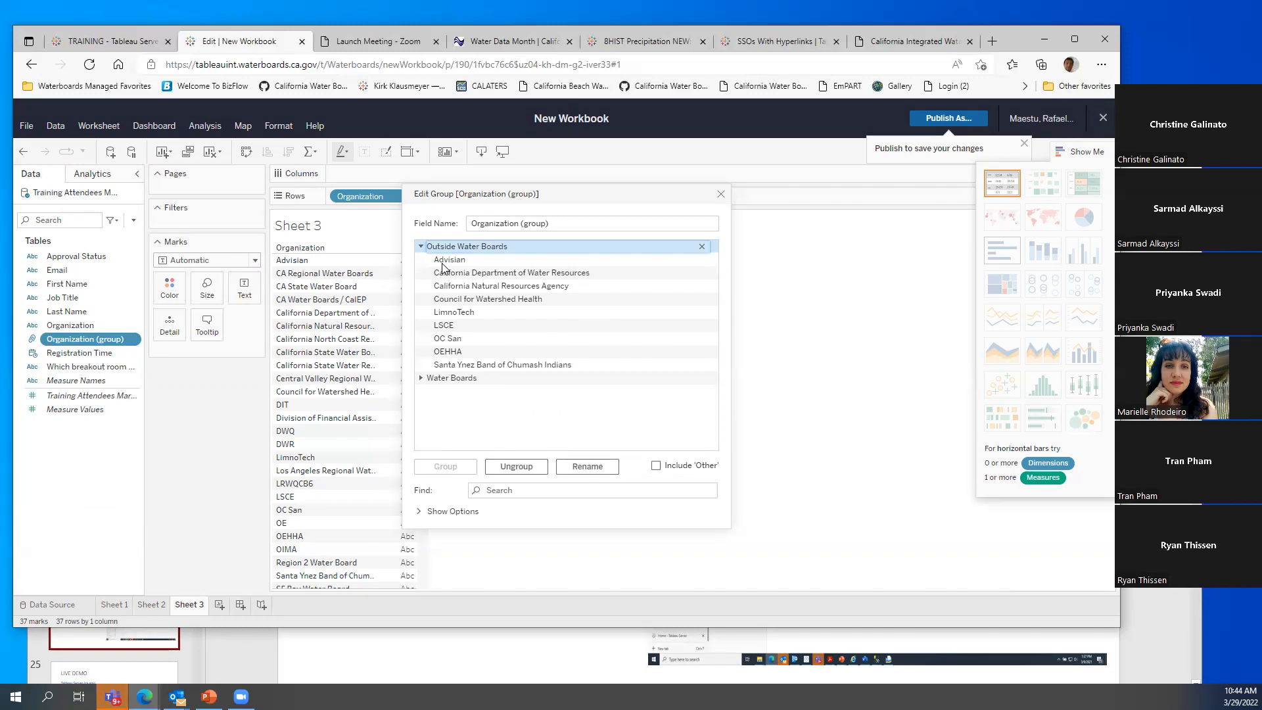
pyautogui.press('Return')
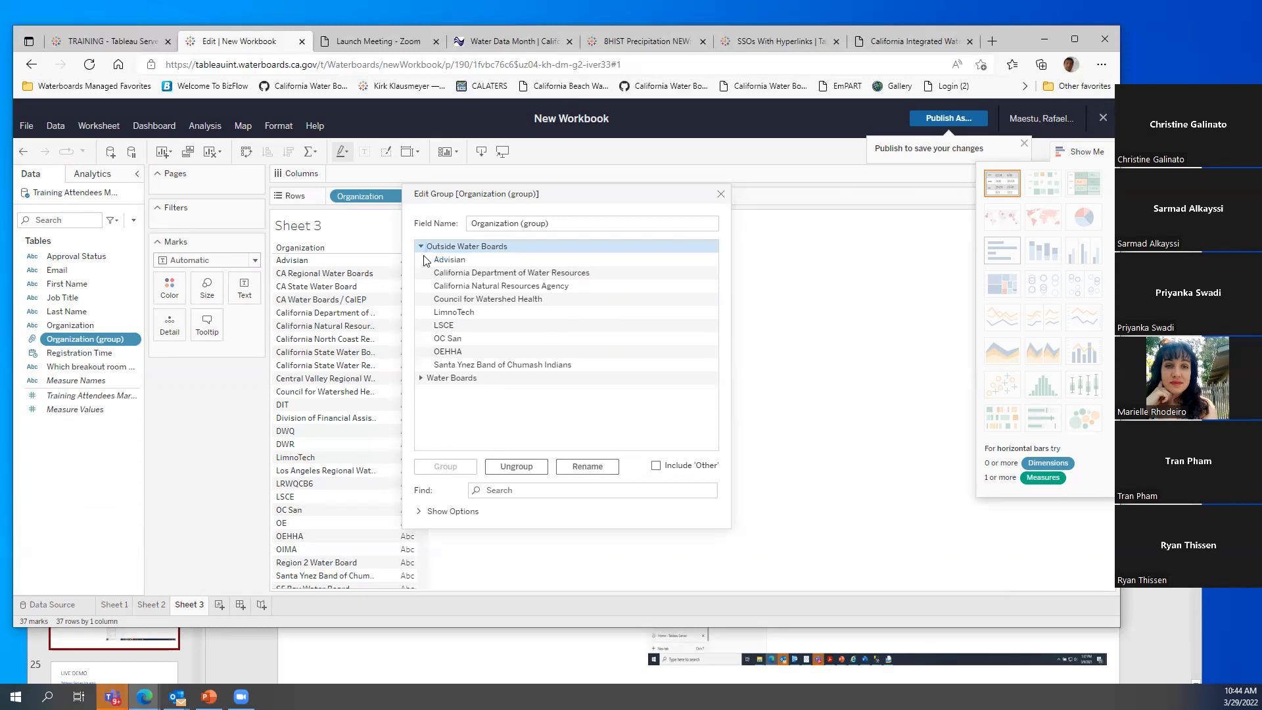
pyautogui.click(421, 247)
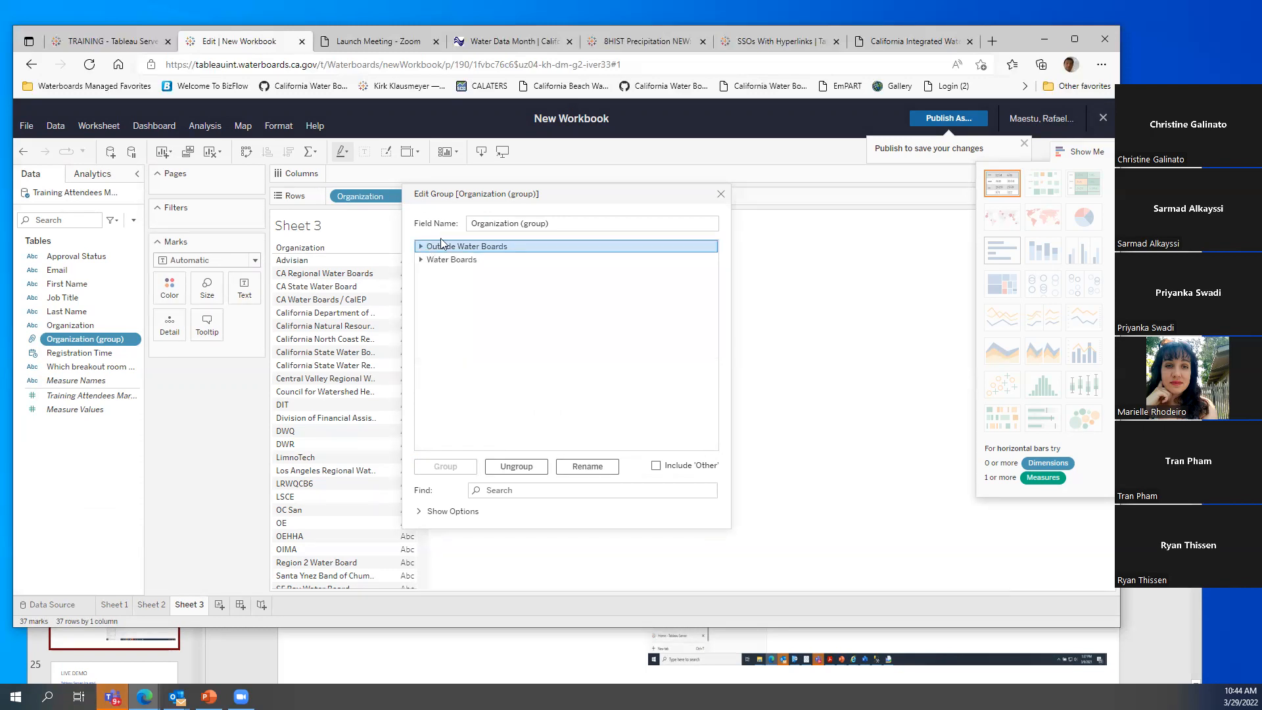
pyautogui.click(721, 194)
# Add Organization (group) to Sheet 2's Columns, test swapping it, and keep breakout room outermost
pyautogui.click(154, 608)
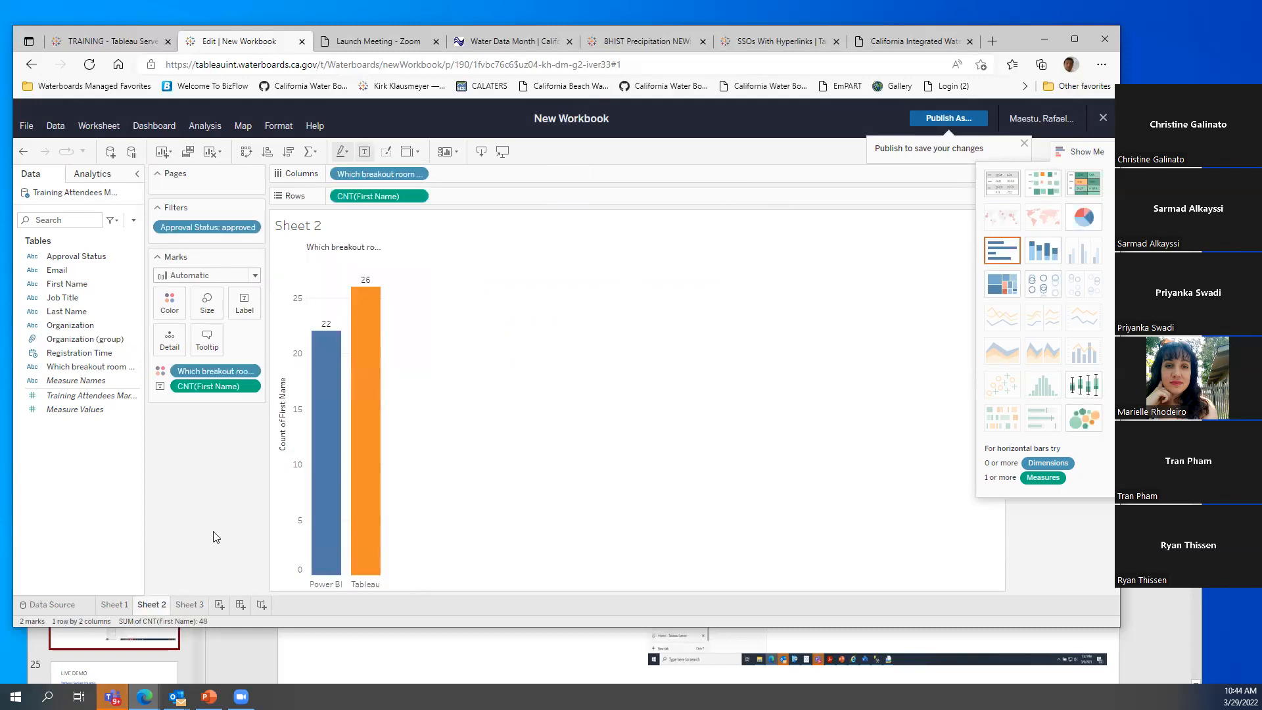
pyautogui.click(69, 342)
pyautogui.moveTo(69, 343); pyautogui.dragTo(515, 178)
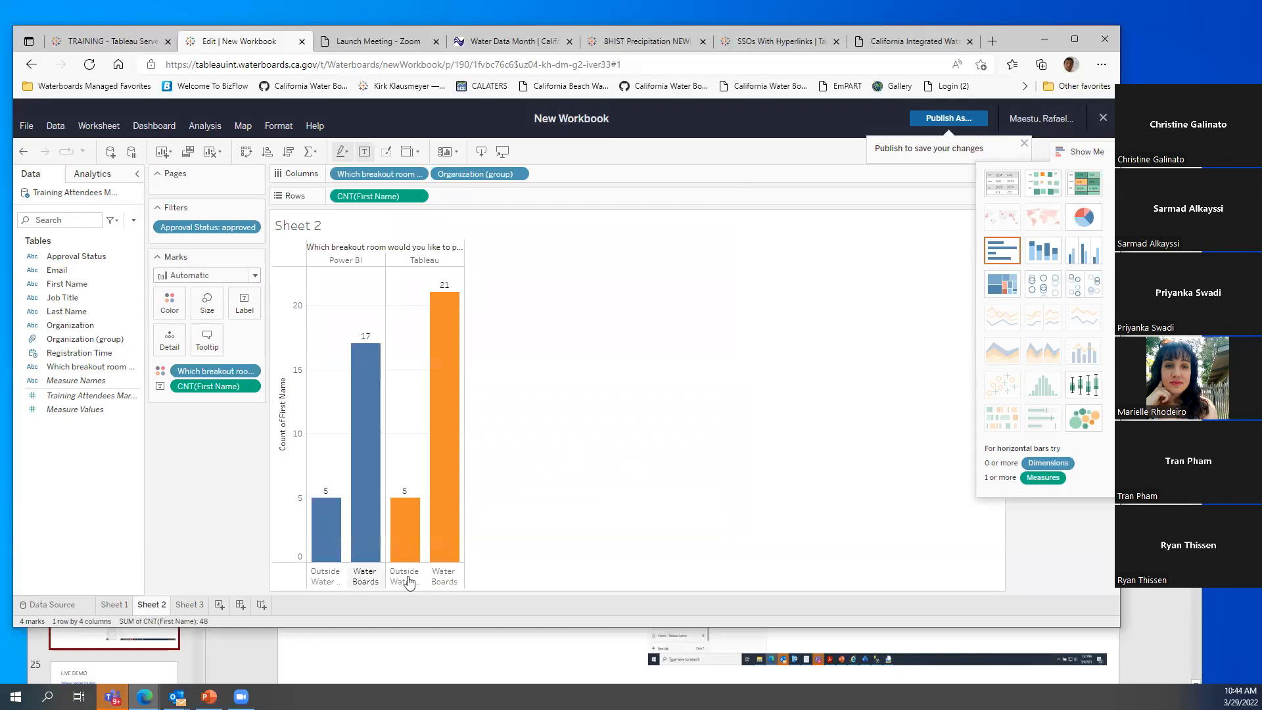
pyautogui.moveTo(442, 510)
pyautogui.moveTo(369, 177); pyautogui.dragTo(555, 171)
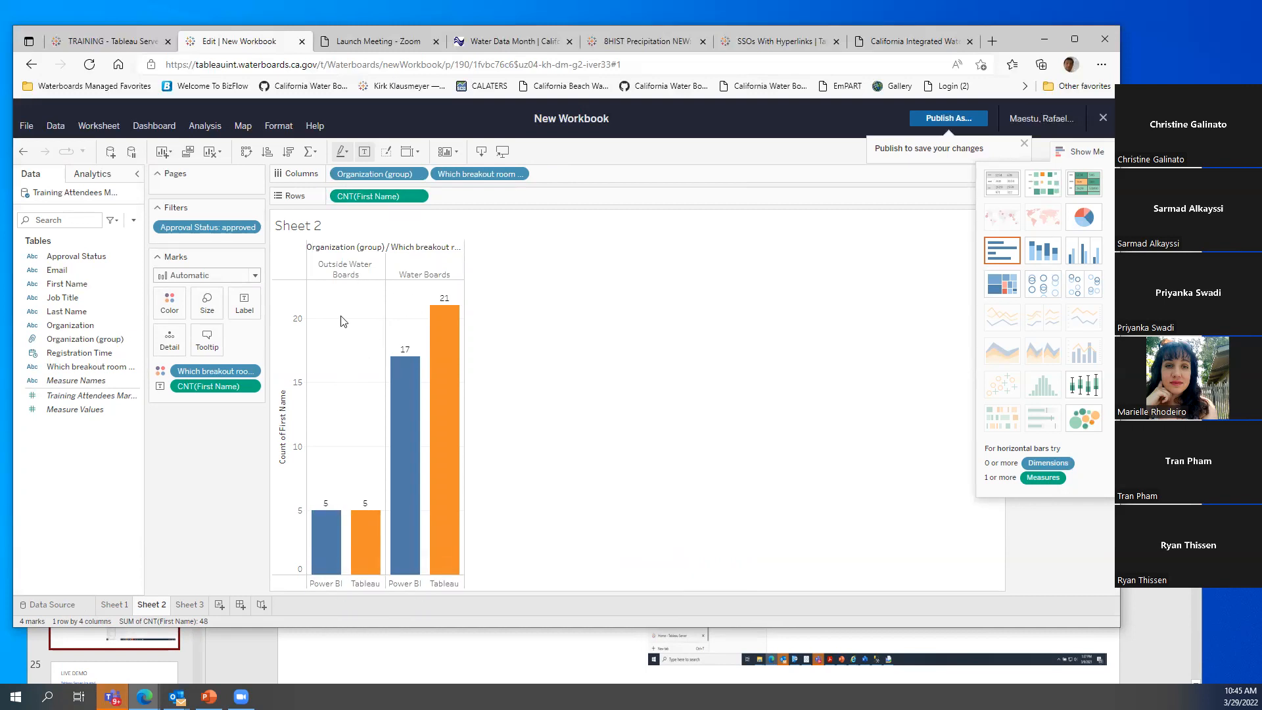
pyautogui.moveTo(363, 174); pyautogui.dragTo(559, 184)
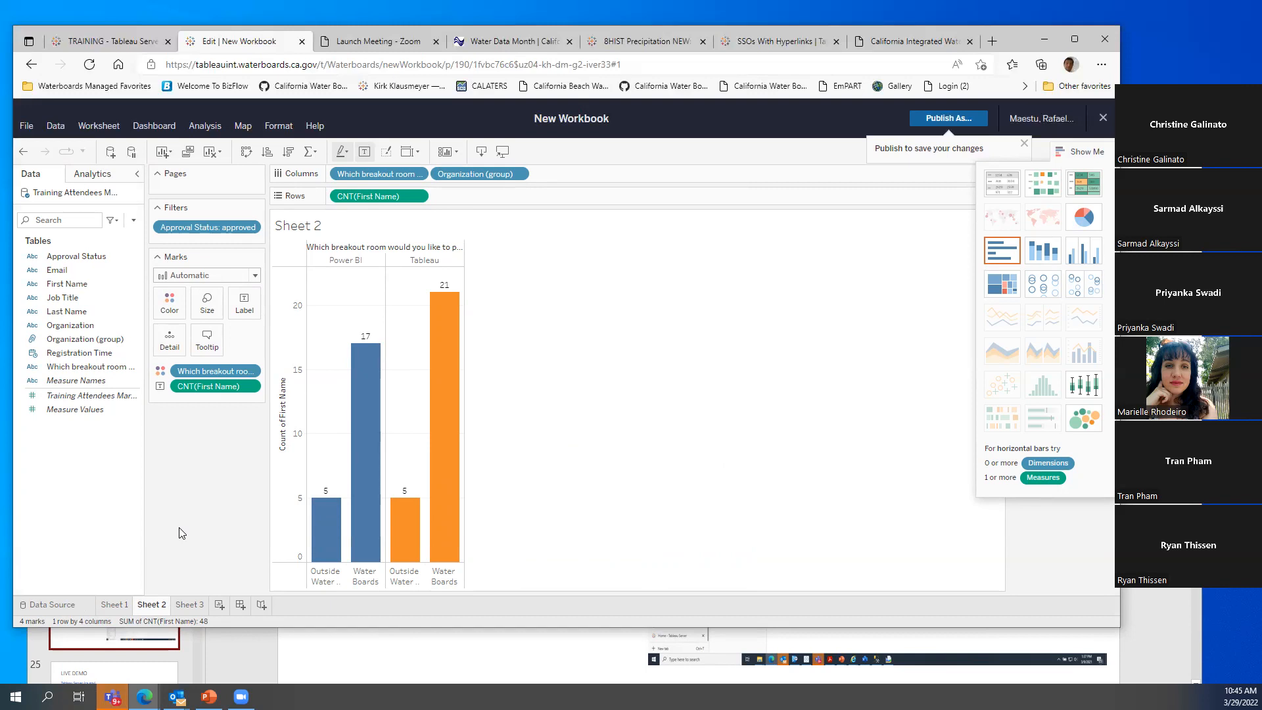
# Look over Sheet 1 and Sheet 3, then come back to Sheet 2
pyautogui.click(119, 607)
pyautogui.click(195, 606)
pyautogui.click(151, 606)
# Start a floating Dashboard 1 and place the Sheet 1 table, made taller and wider
pyautogui.click(240, 605)
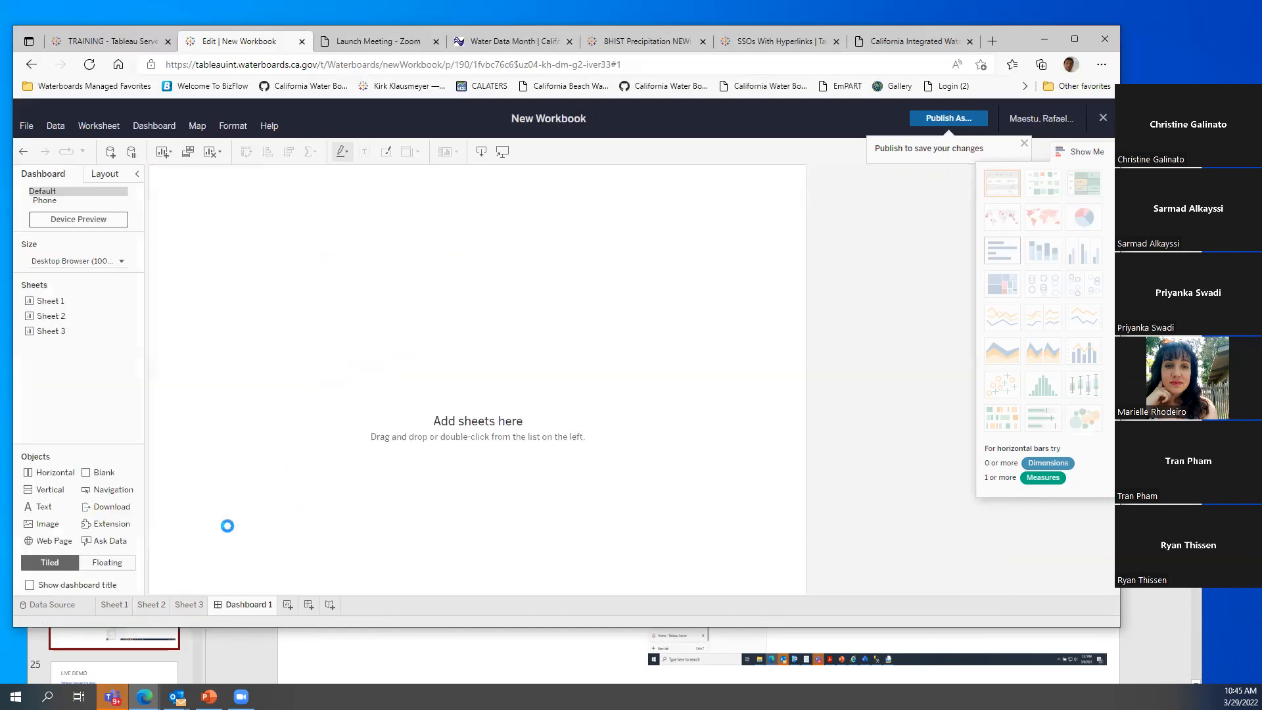
pyautogui.click(107, 563)
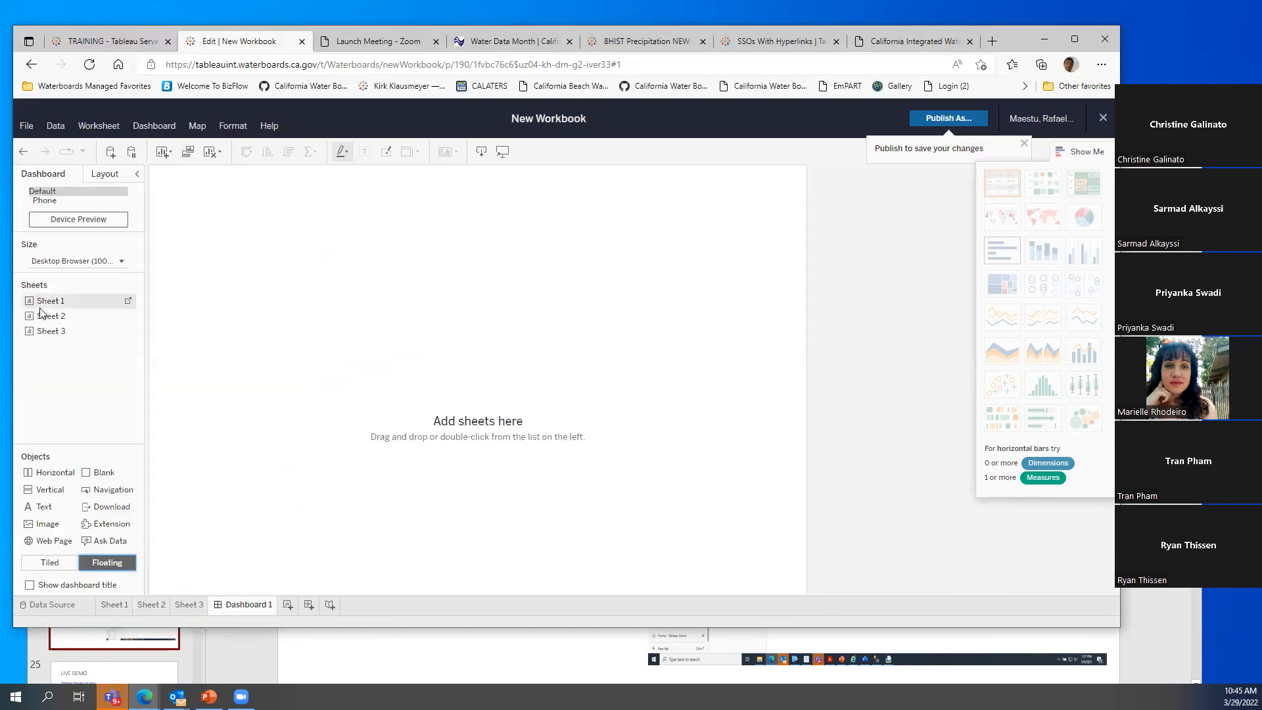
pyautogui.moveTo(45, 306); pyautogui.dragTo(159, 232)
pyautogui.moveTo(258, 374); pyautogui.dragTo(249, 562)
pyautogui.moveTo(378, 405); pyautogui.dragTo(491, 406)
# Place the Sheet 2 bar chart beside the table and enlarge it
pyautogui.moveTo(49, 322); pyautogui.dragTo(524, 184)
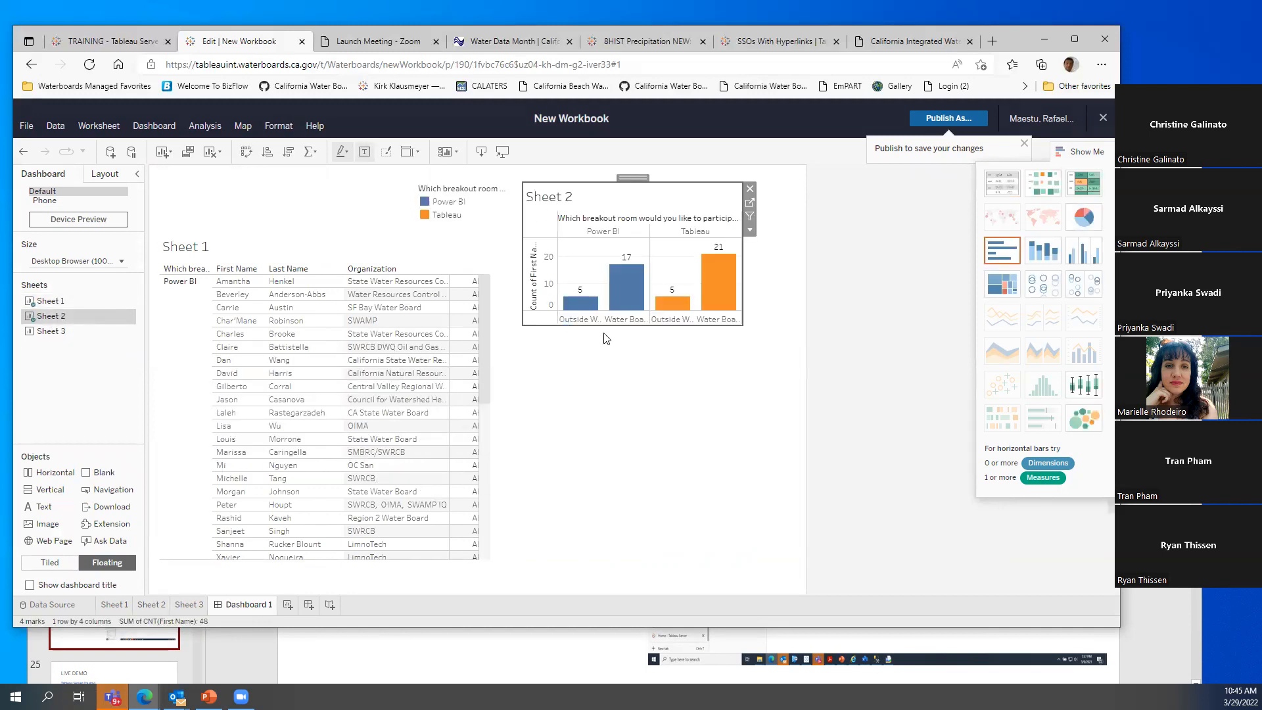
pyautogui.moveTo(606, 326); pyautogui.dragTo(597, 546)
pyautogui.moveTo(740, 402); pyautogui.dragTo(784, 401)
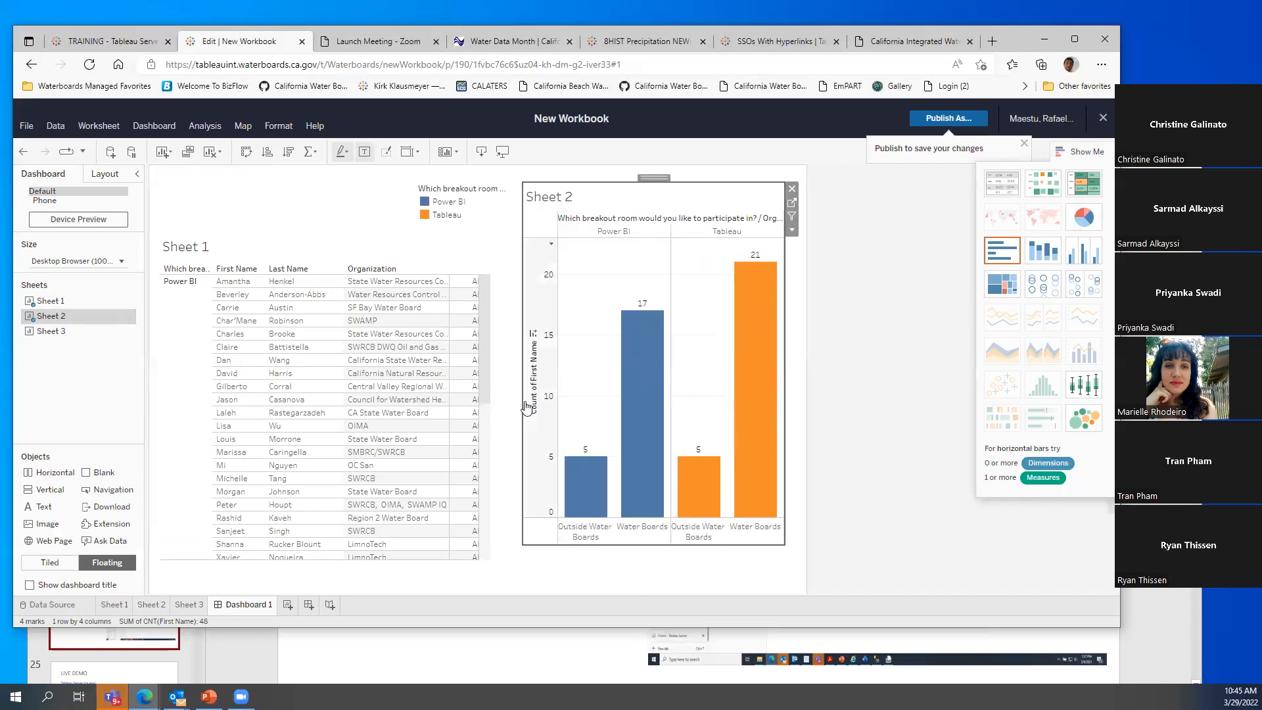
pyautogui.moveTo(522, 402); pyautogui.dragTo(506, 402)
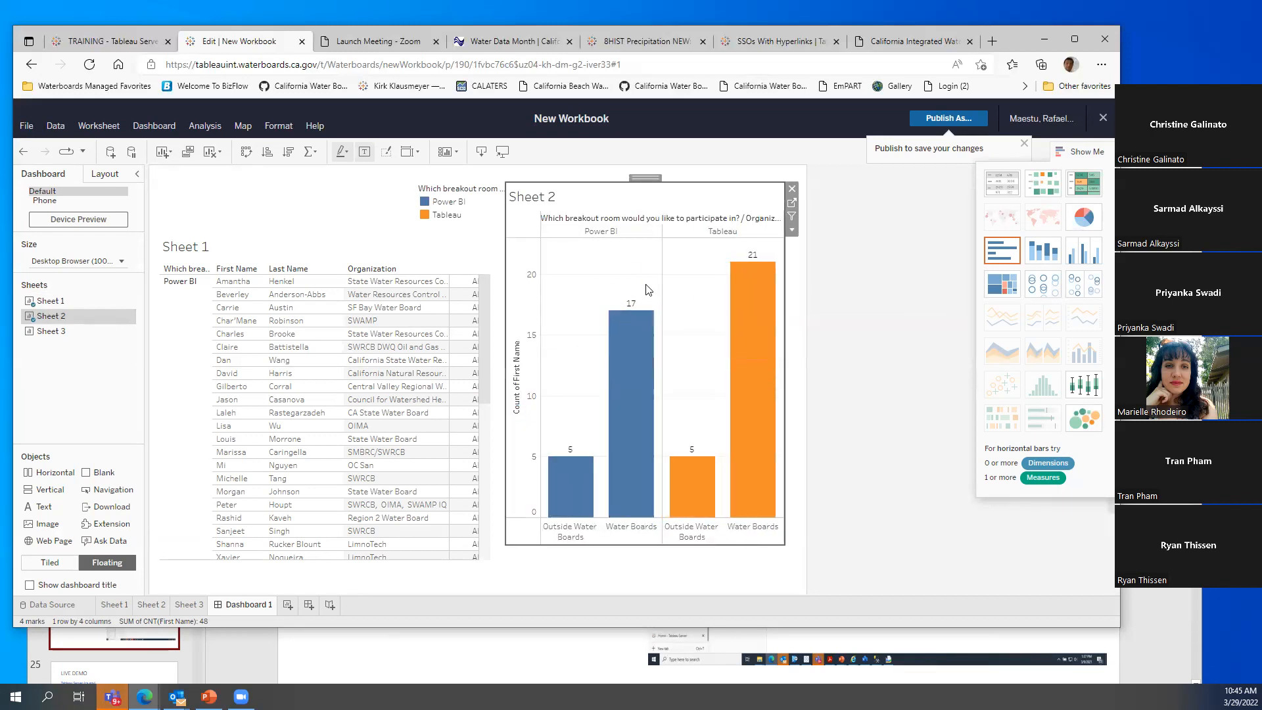
# Set the Sheet 2 chart to Use as Filter and test it on both organization groups
pyautogui.click(793, 230)
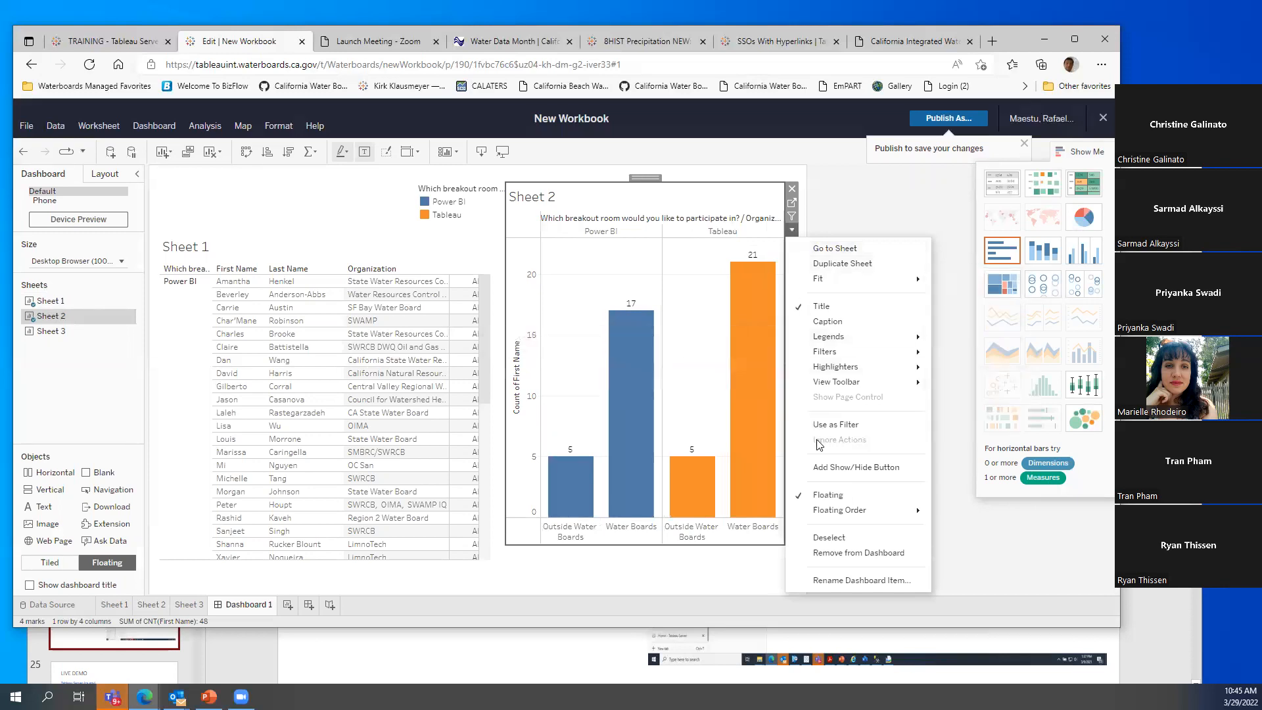
pyautogui.click(832, 424)
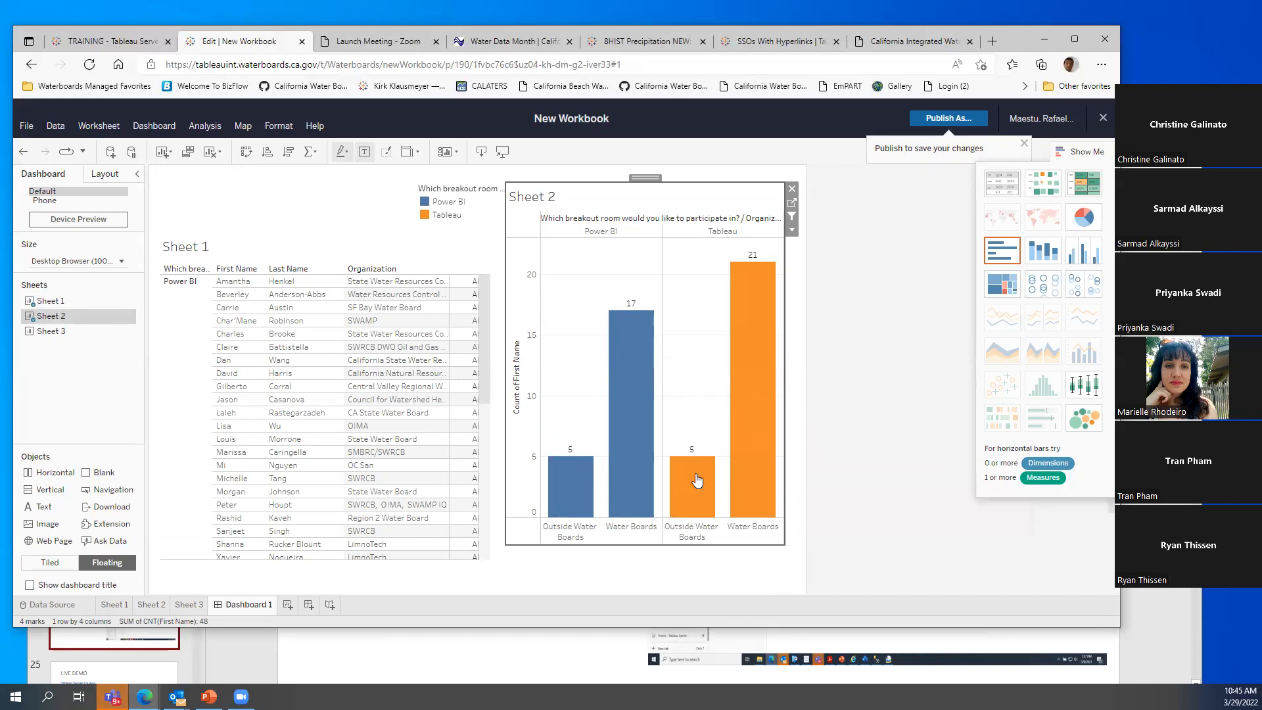
pyautogui.click(695, 496)
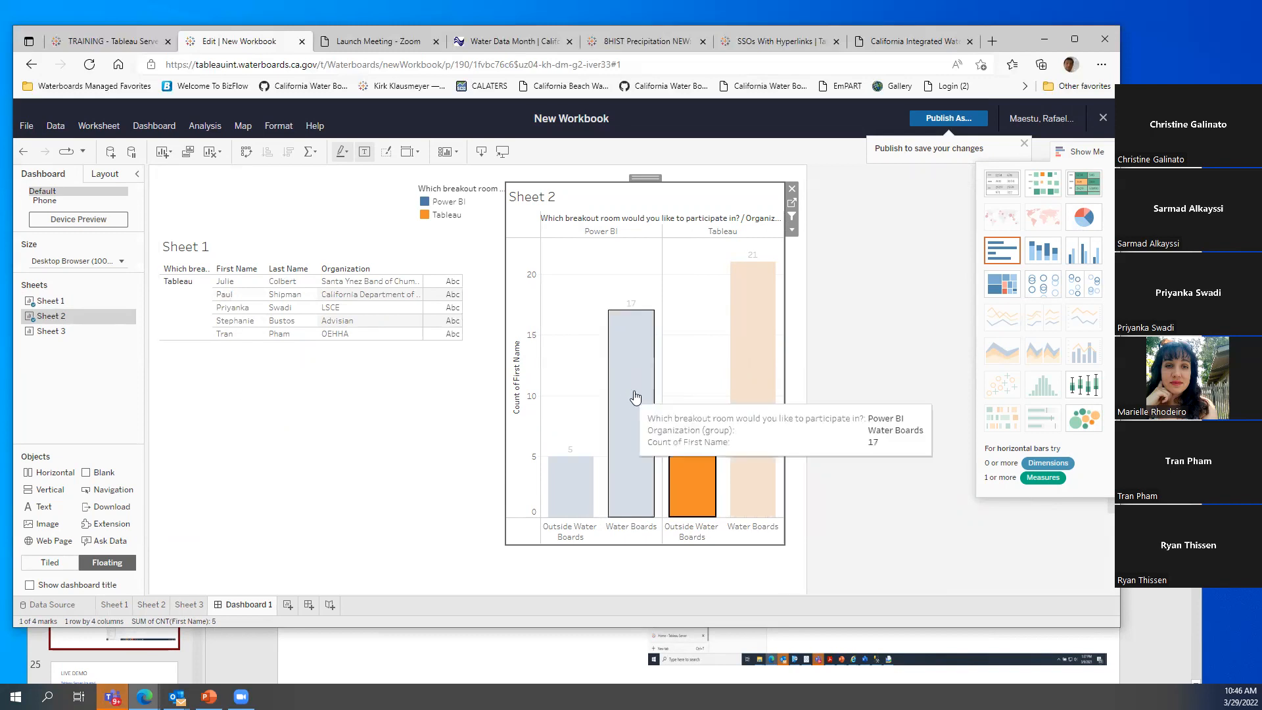
pyautogui.click(752, 334)
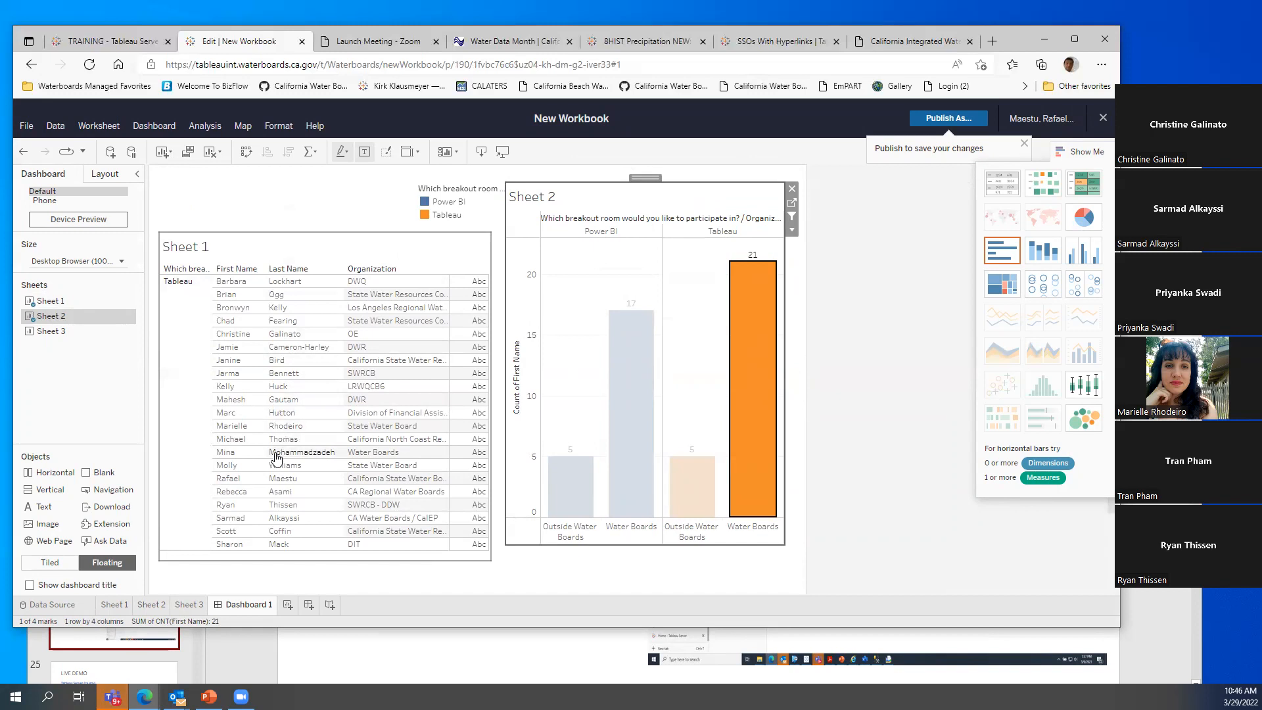
pyautogui.click(289, 204)
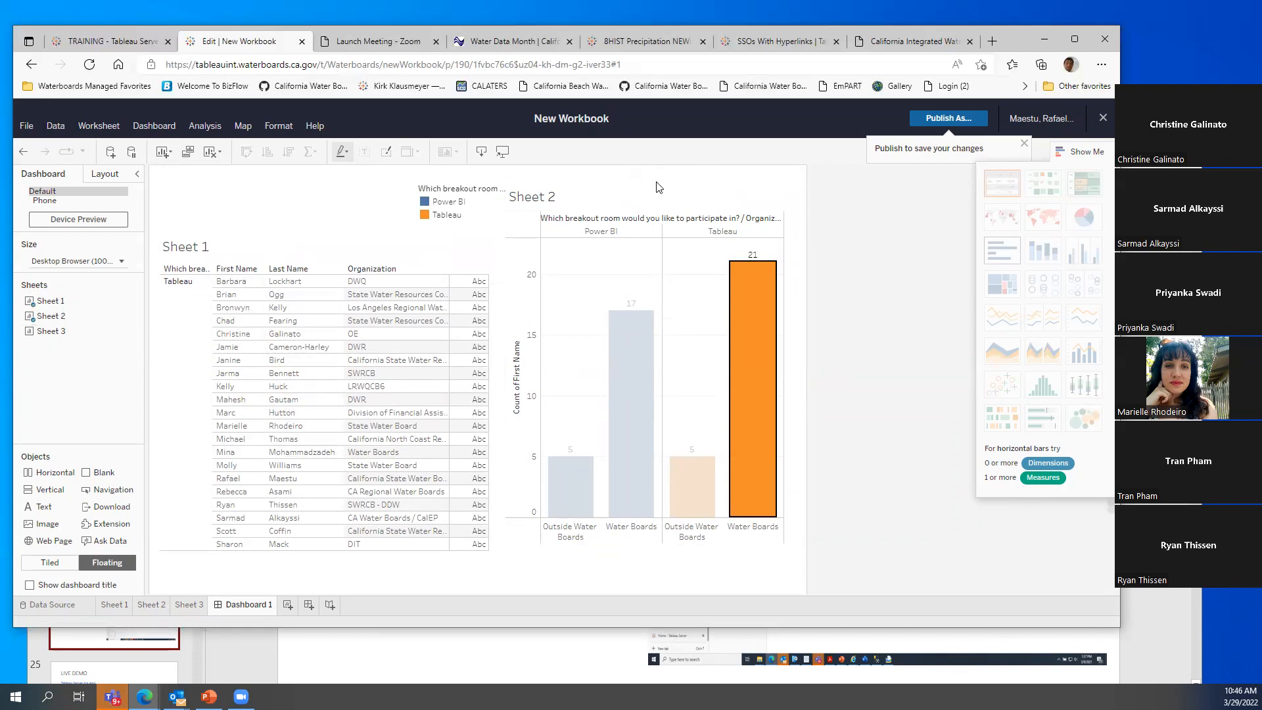
# Publish the workbook as test2 to the TRAINING project and open its page
pyautogui.click(943, 118)
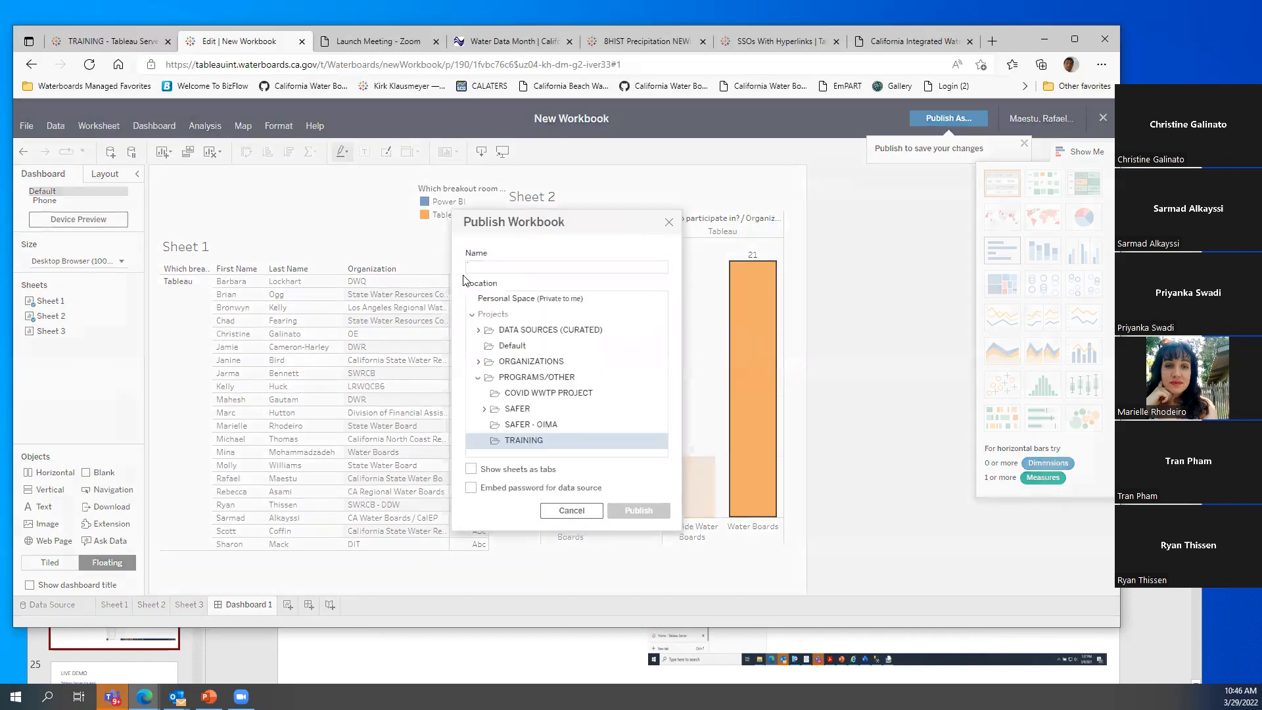
pyautogui.click(484, 269)
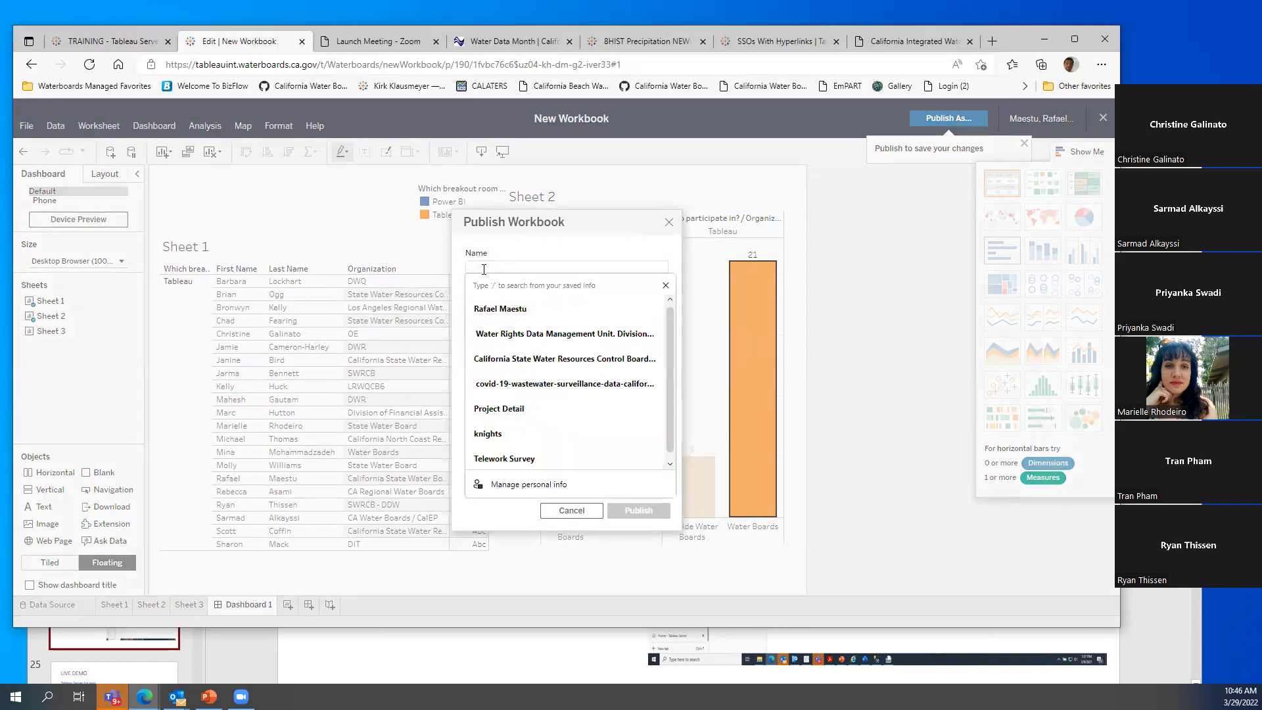
pyautogui.write('test1')
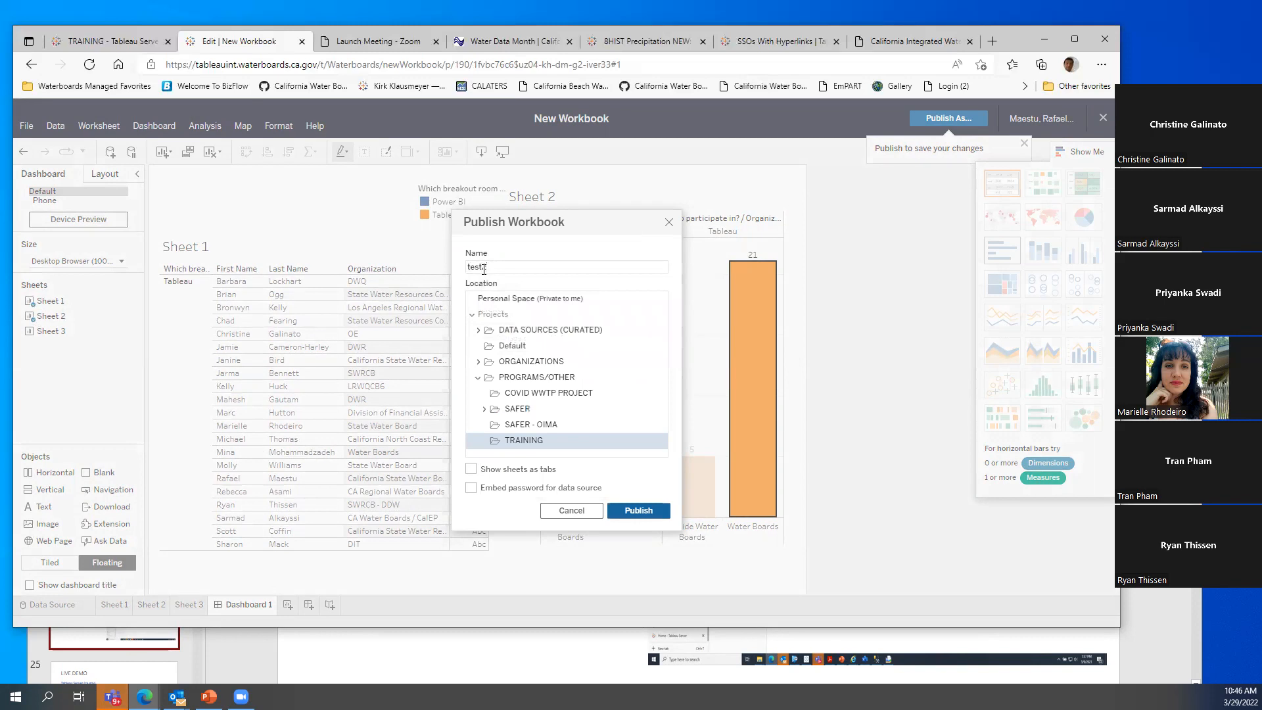
pyautogui.click(636, 508)
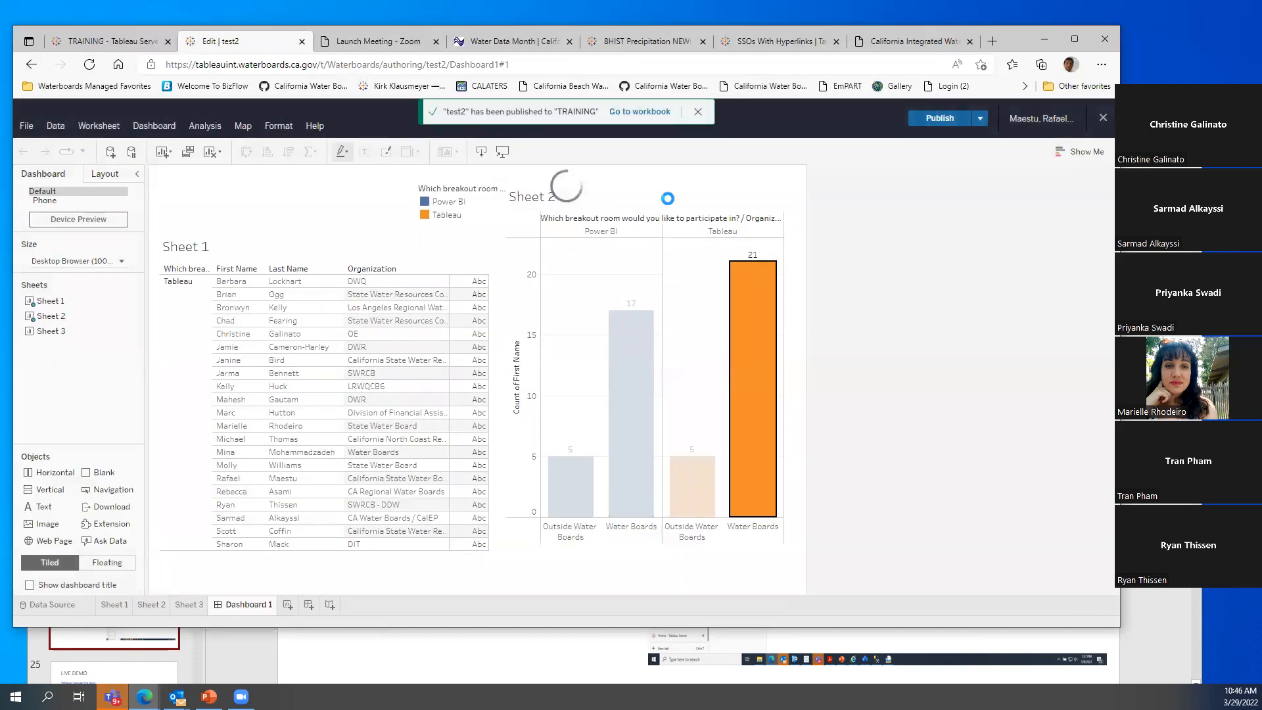
pyautogui.click(656, 113)
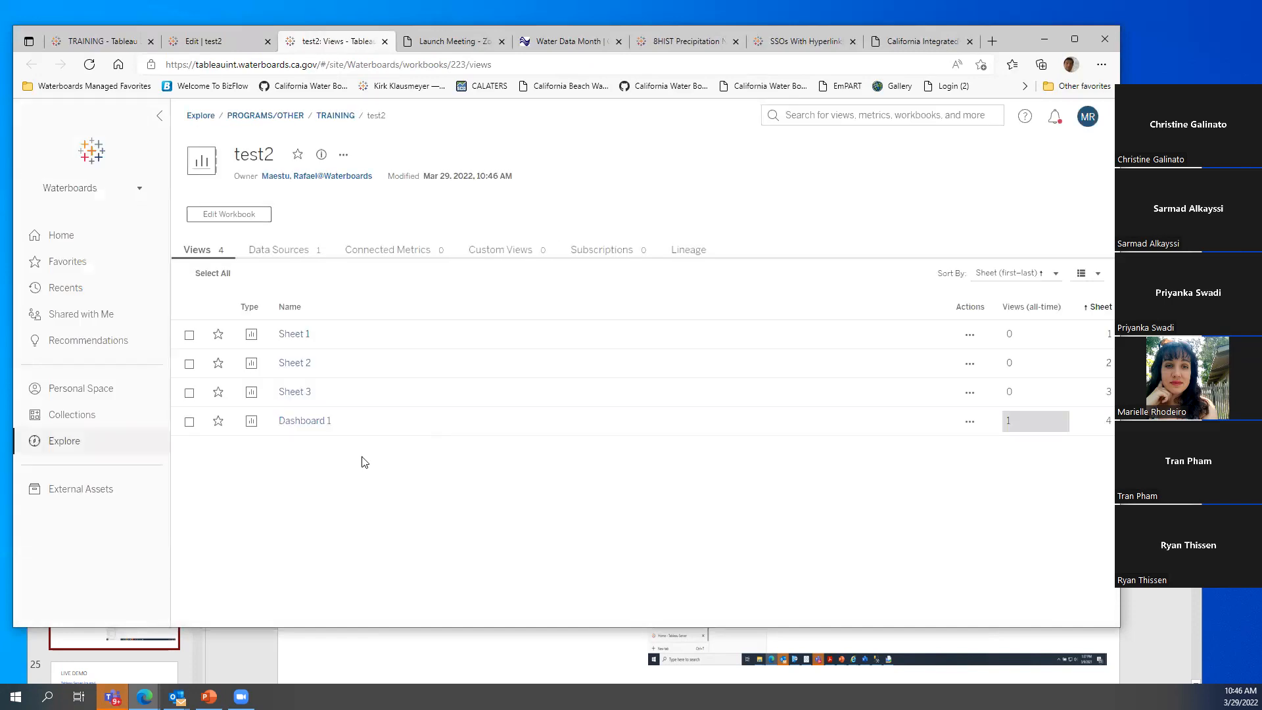
# Open the published Dashboard 1, test its bar filters, and bring up Share View
pyautogui.click(302, 422)
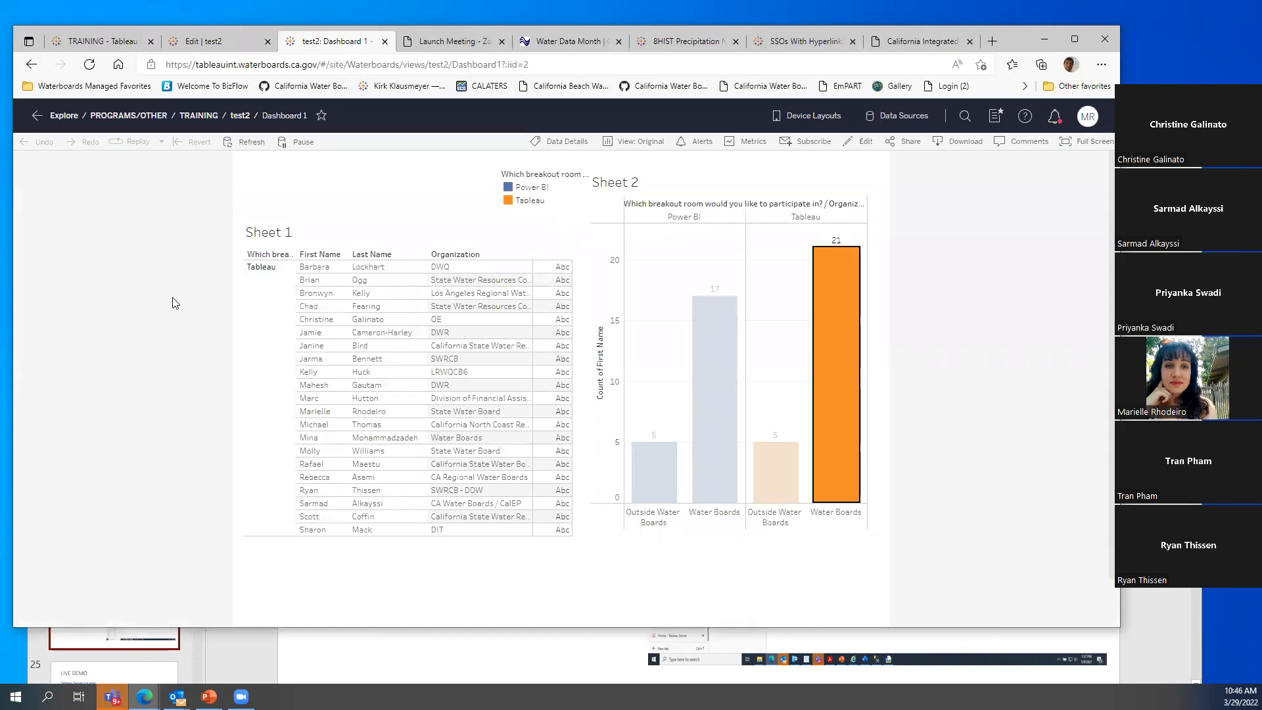
pyautogui.click(790, 470)
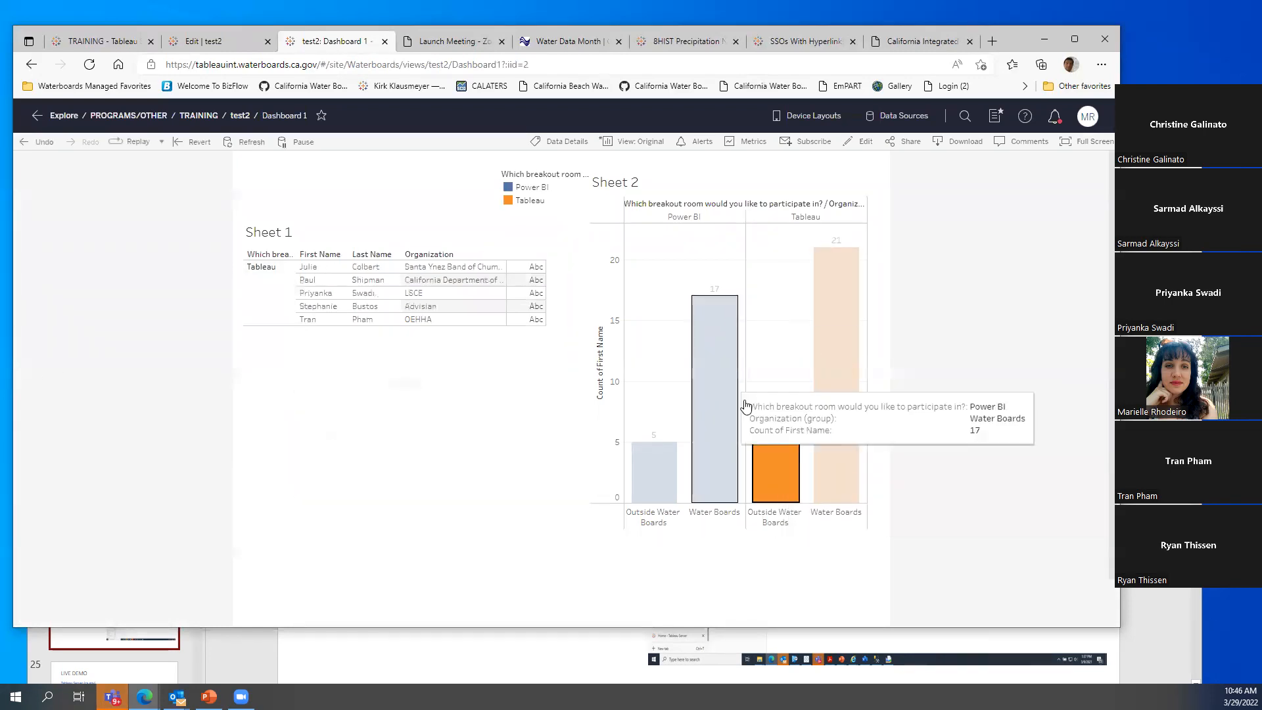
pyautogui.click(702, 400)
pyautogui.click(701, 400)
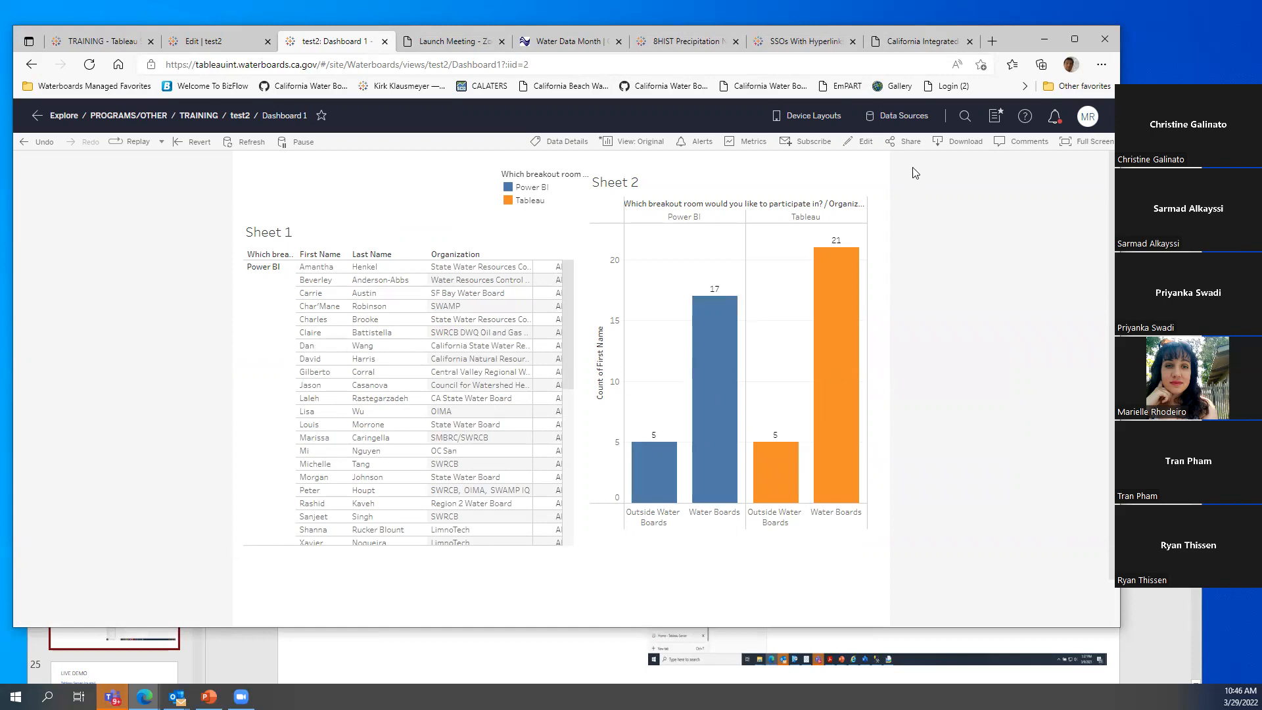
pyautogui.click(908, 143)
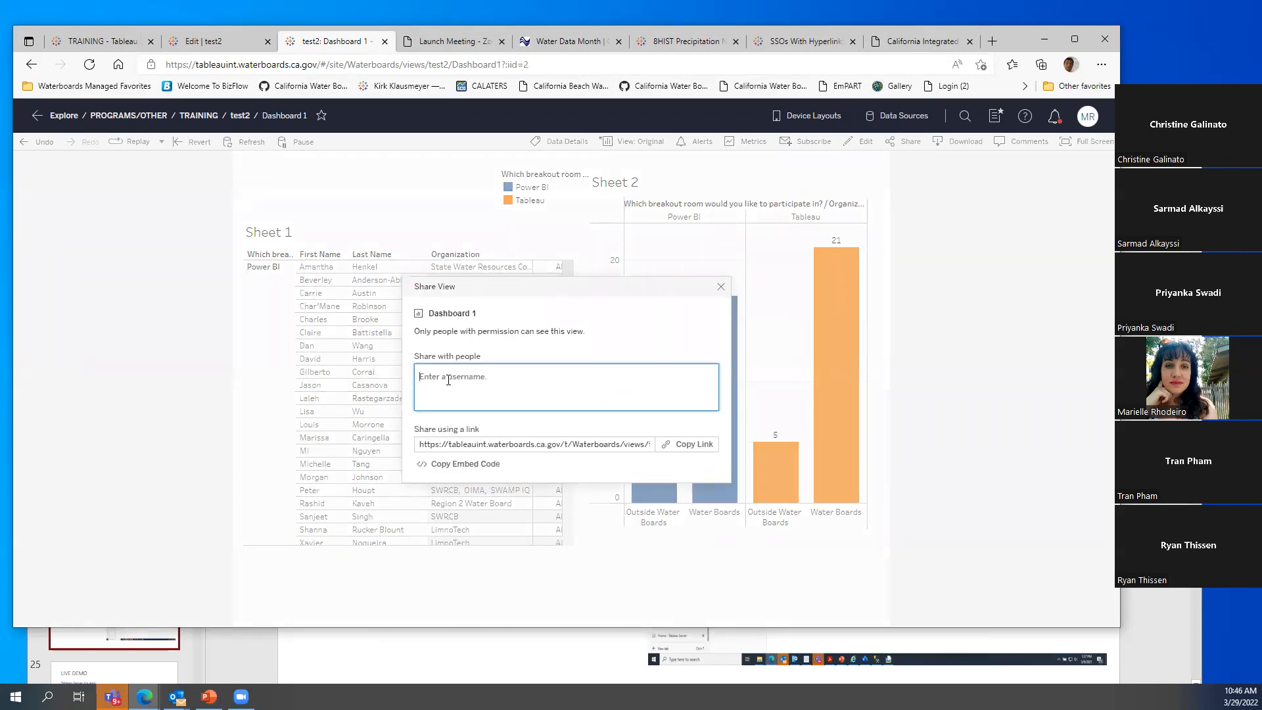
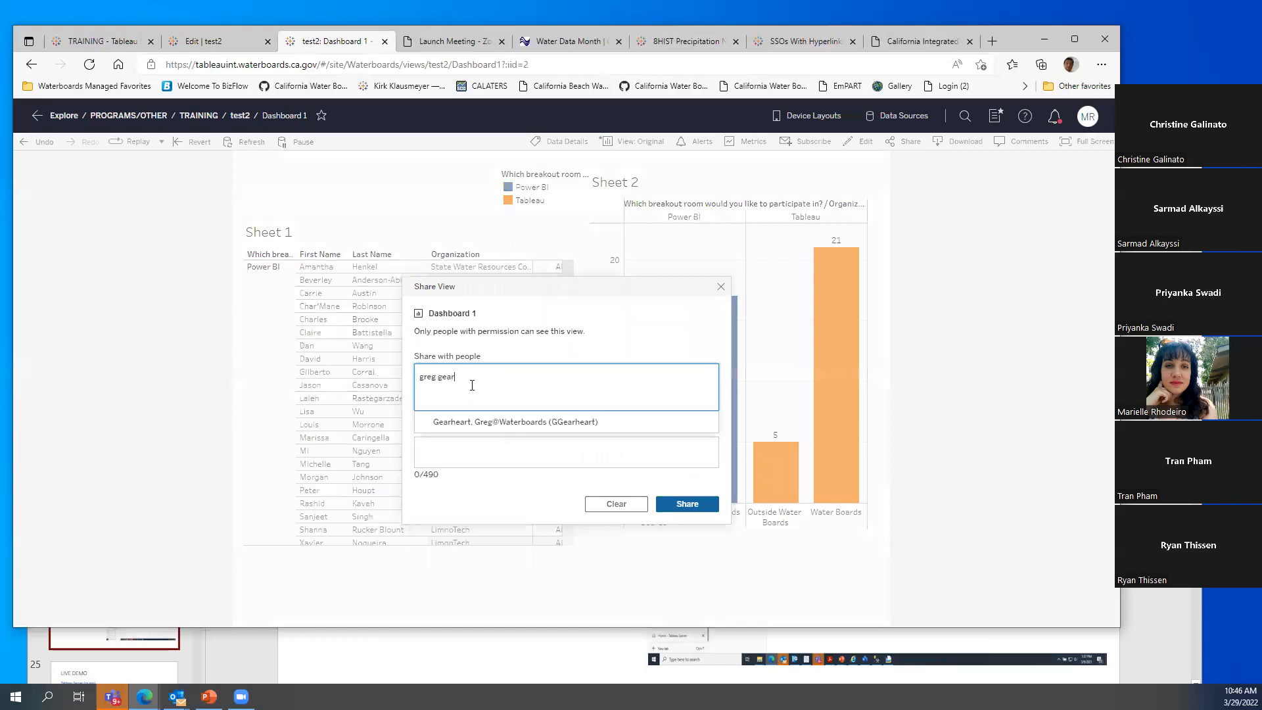
# Share the dashboard with a colleague, adding the message 'Check thois'
pyautogui.click(524, 426)
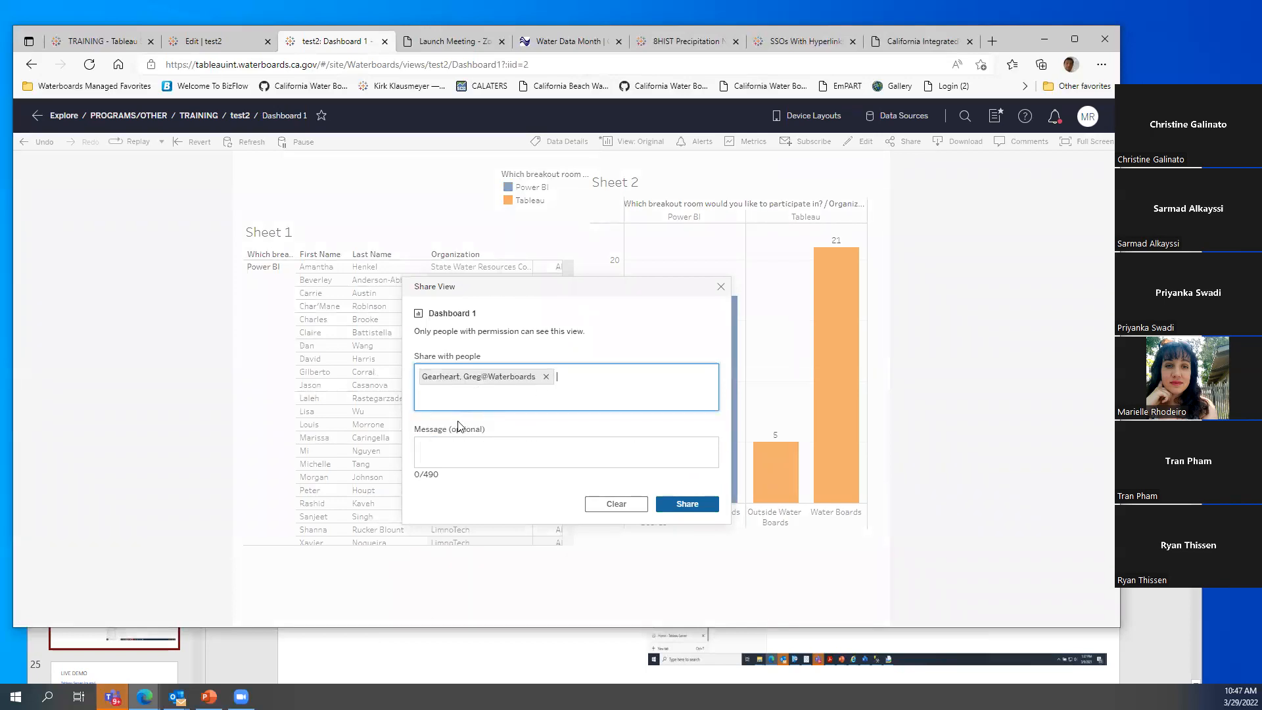
pyautogui.click(690, 510)
pyautogui.click(459, 451)
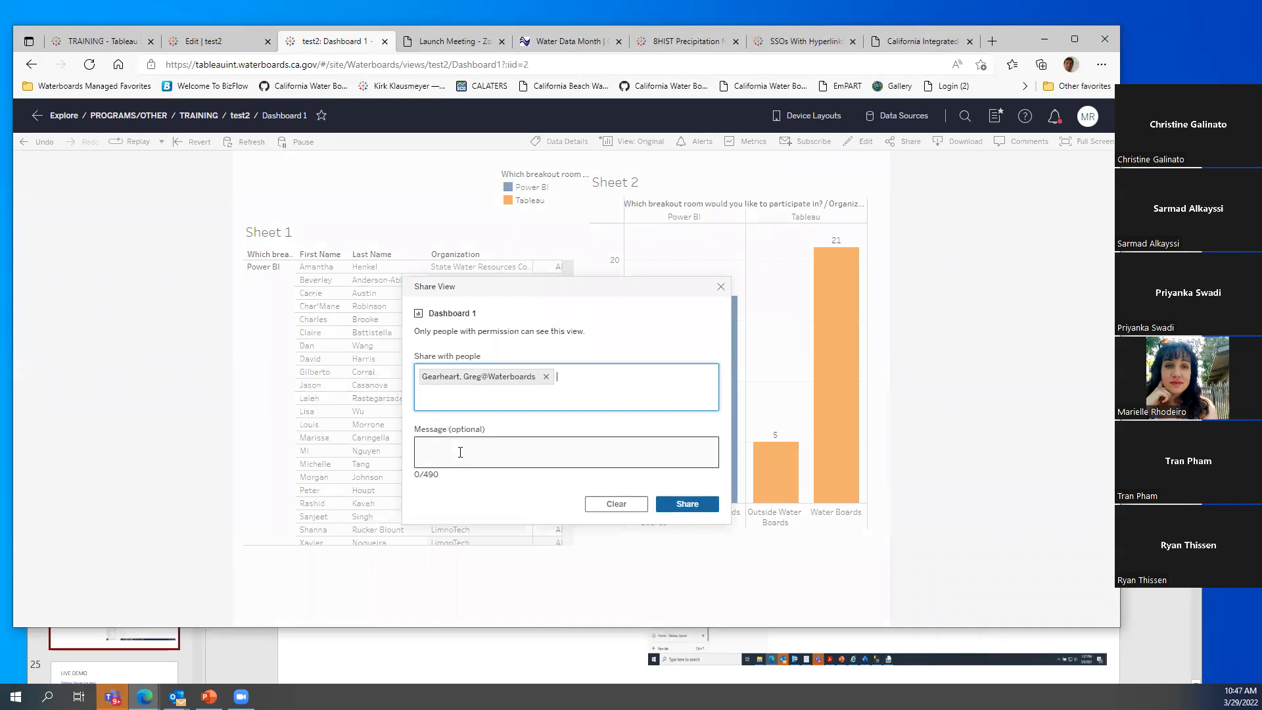
pyautogui.write('Check thois out')
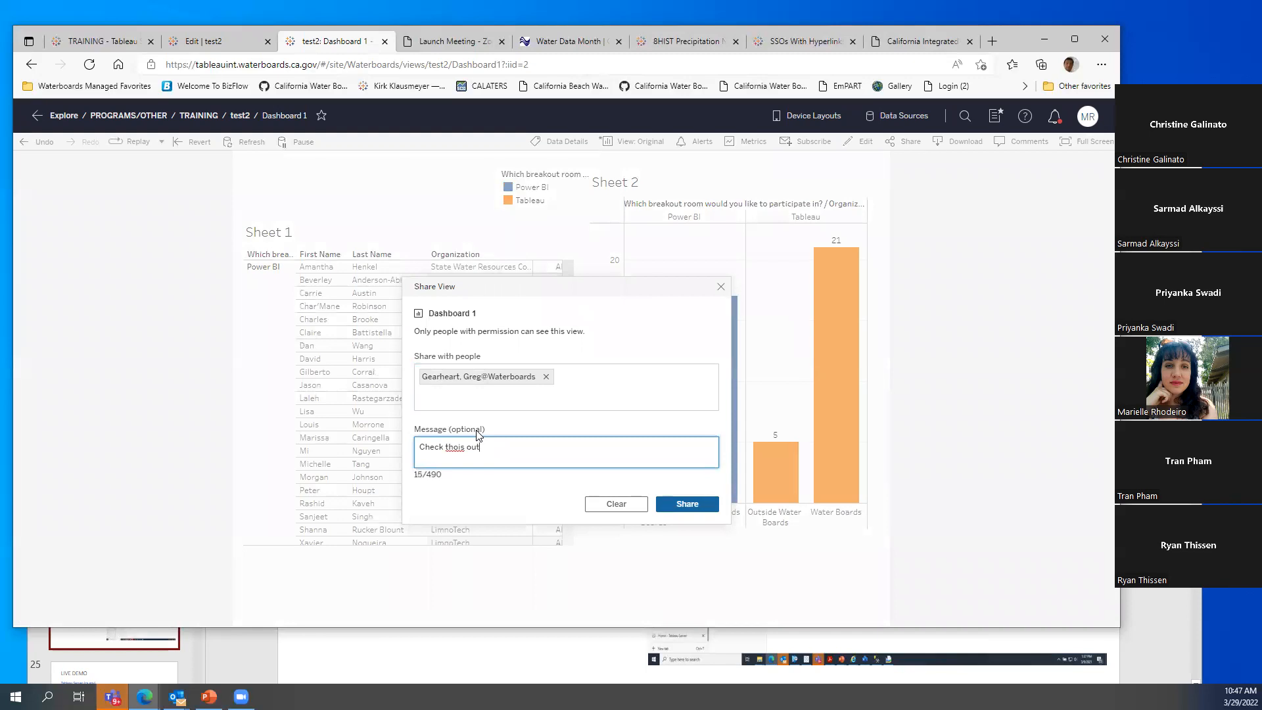
pyautogui.click(699, 507)
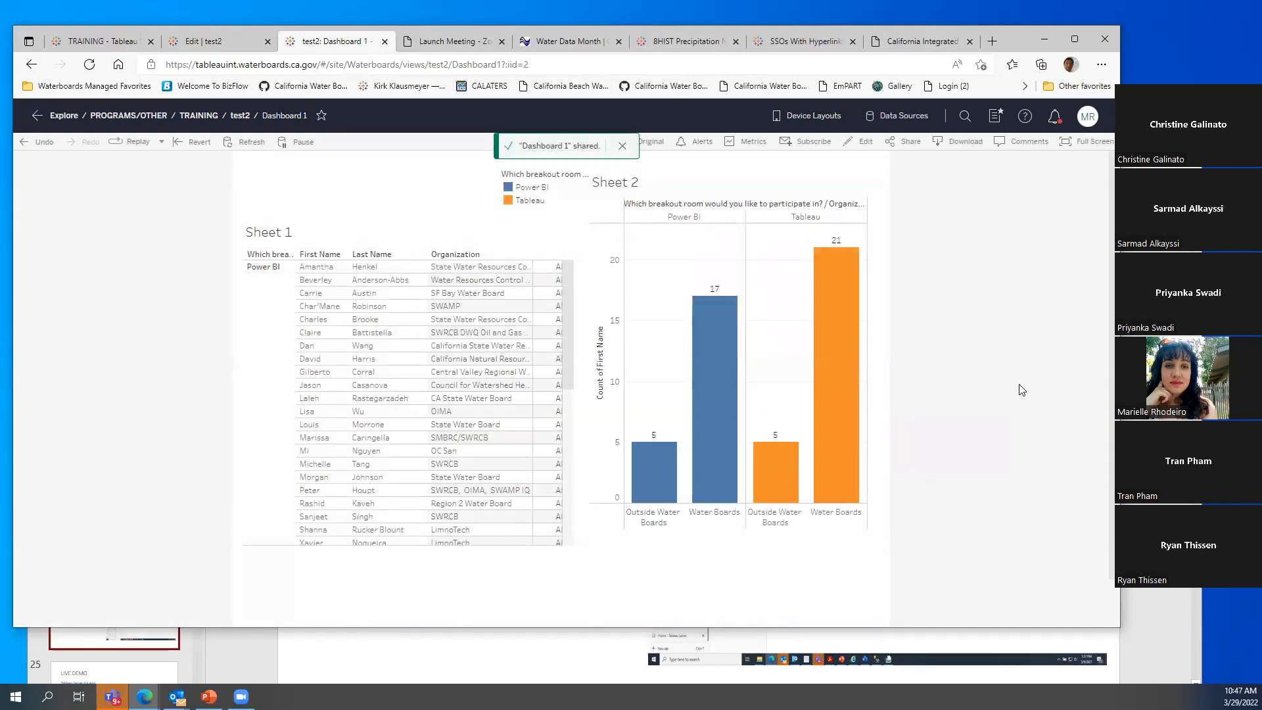
# Copy the dashboard's link and embed code, then close Share View
pyautogui.click(911, 150)
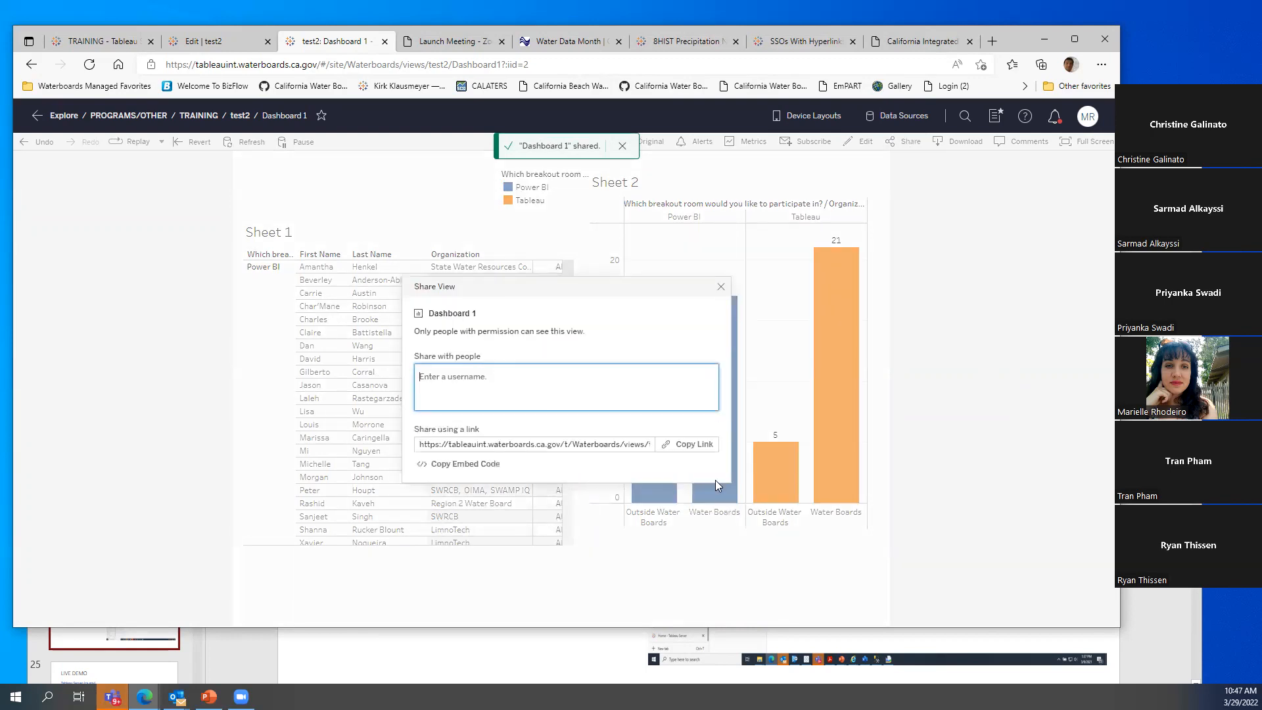
pyautogui.click(695, 447)
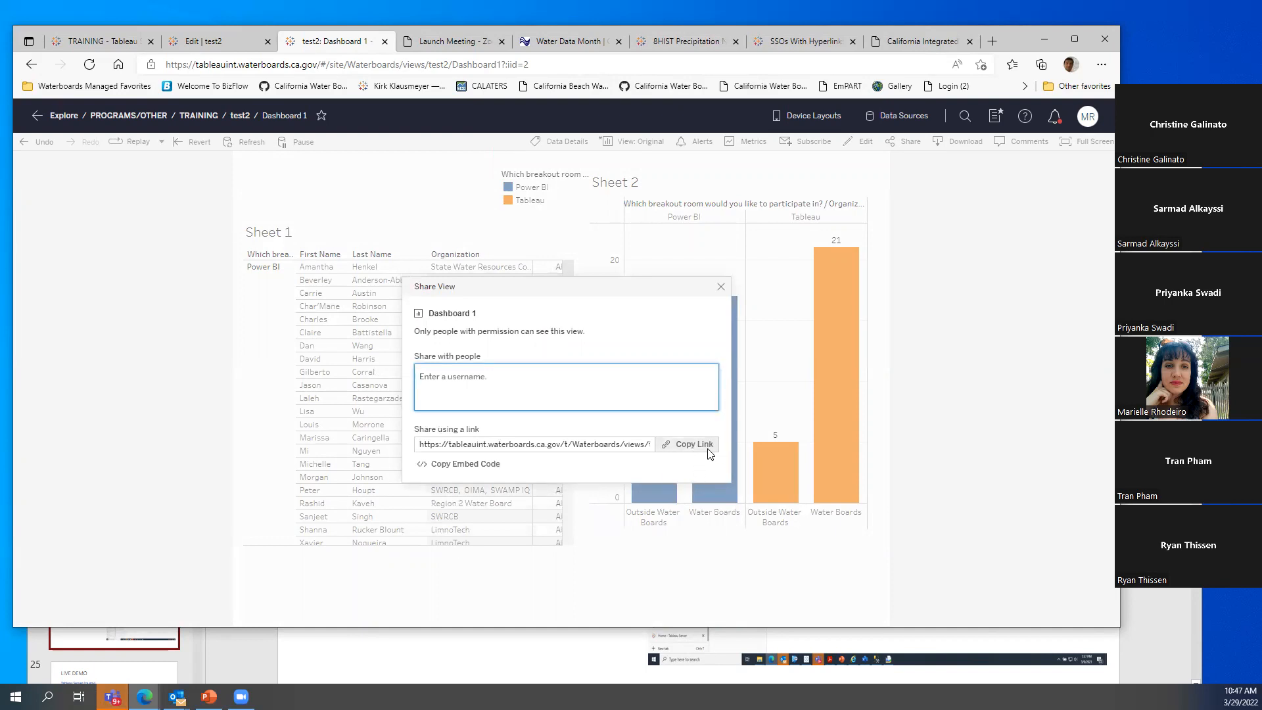
pyautogui.click(476, 466)
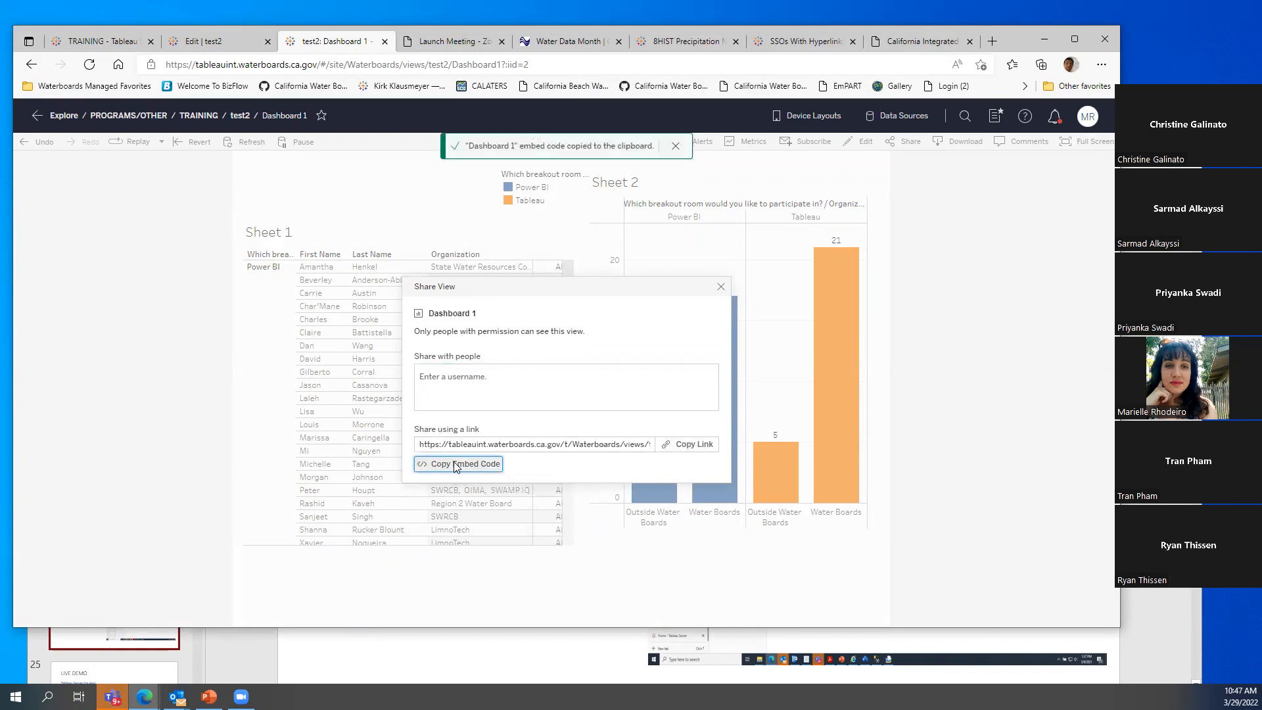
pyautogui.click(523, 381)
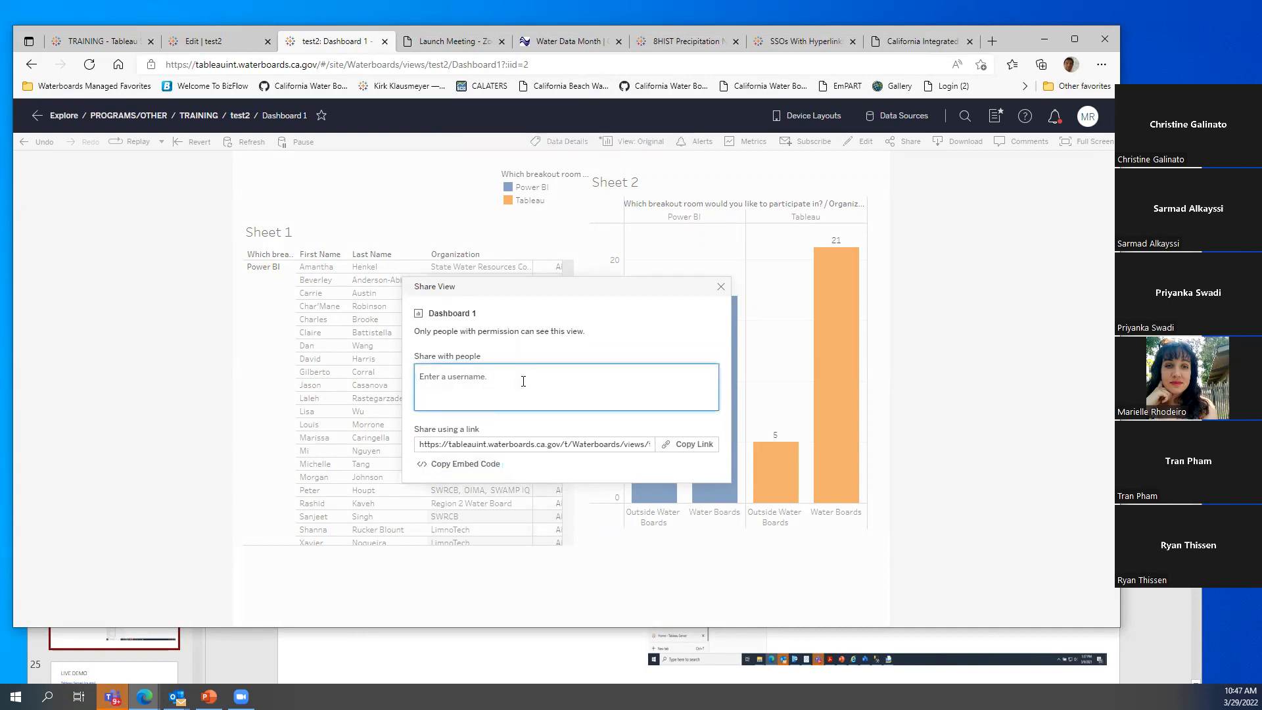
pyautogui.click(721, 287)
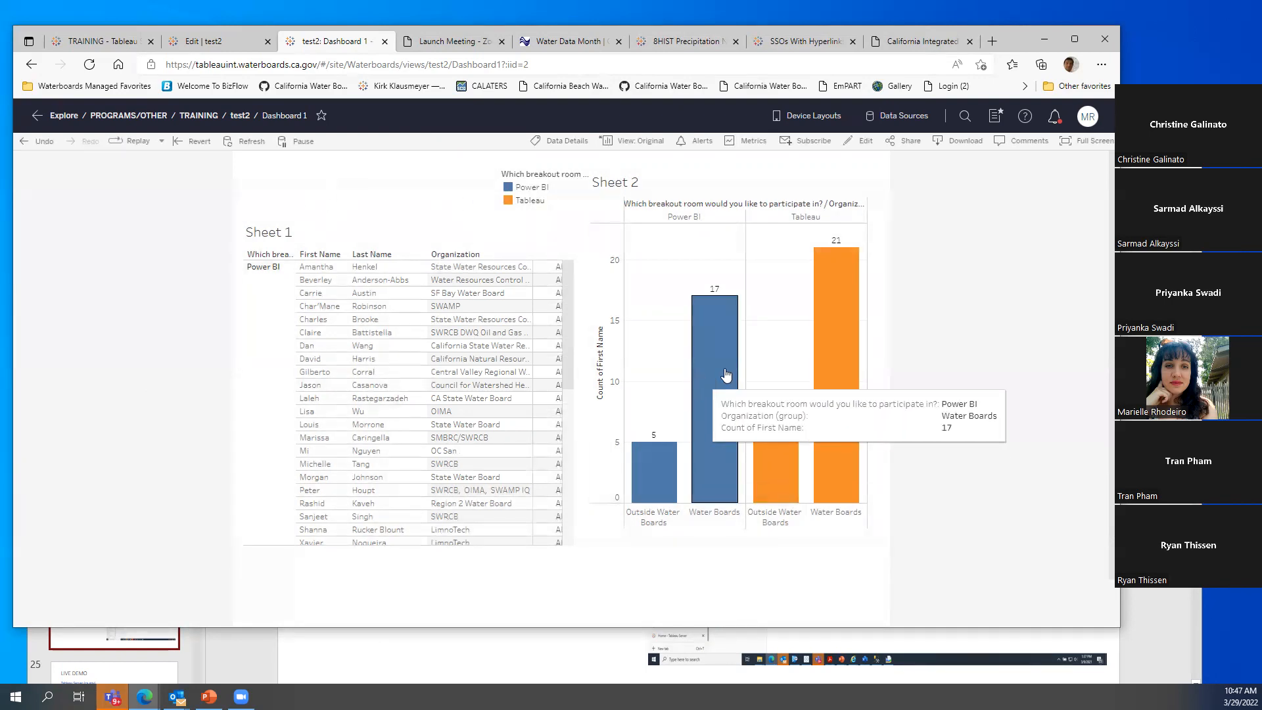
# Close the editing tab and browse Explore > PROGRAMS/OTHER > TRAINING to the test2 workbook
pyautogui.click(221, 44)
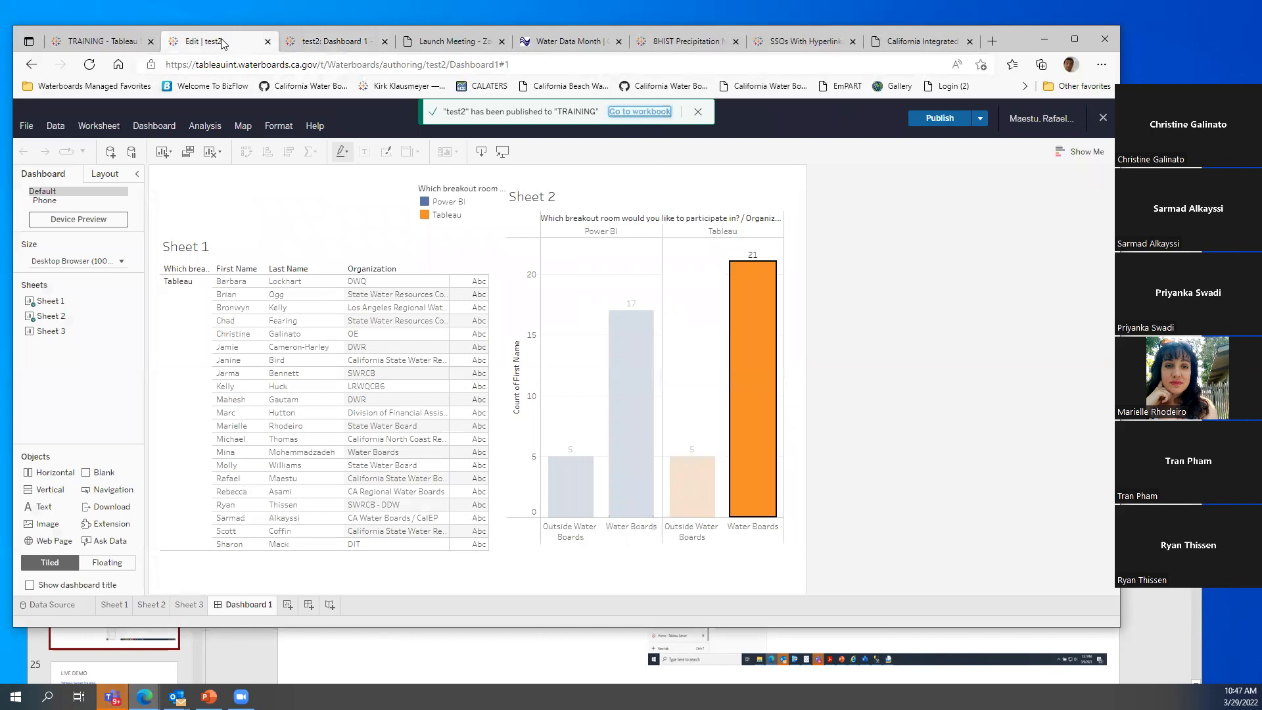
pyautogui.click(267, 41)
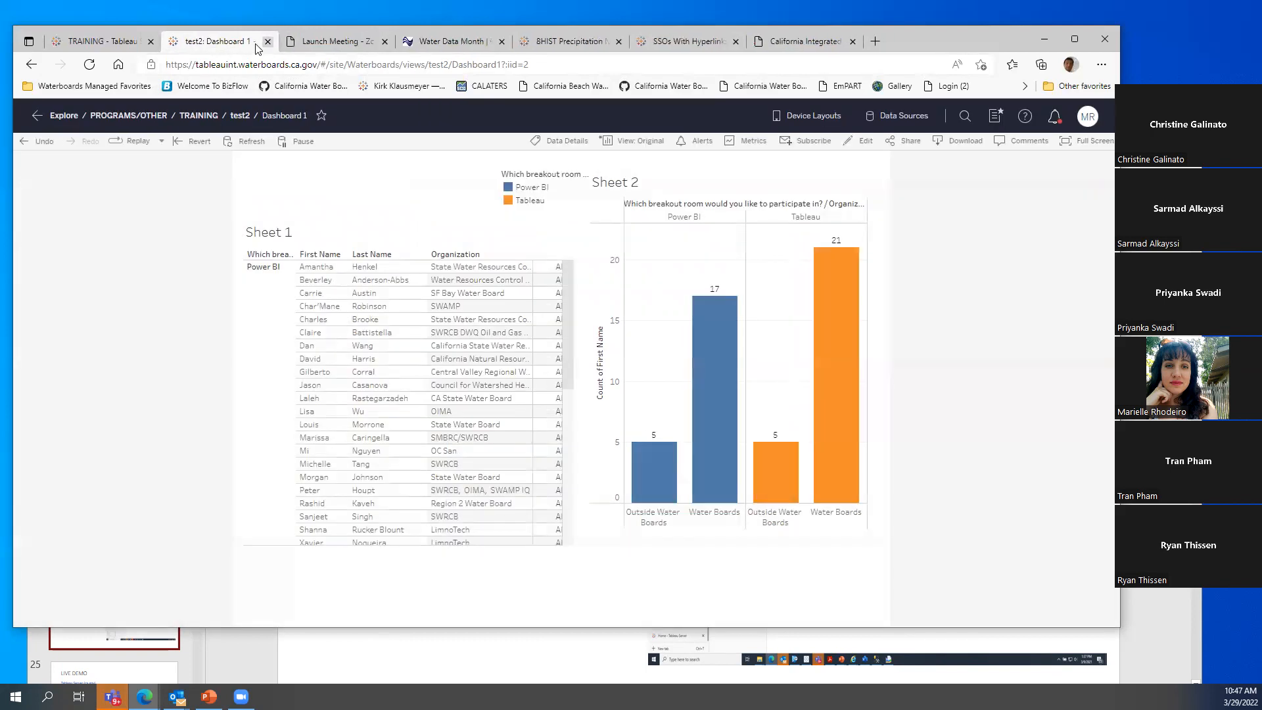
pyautogui.click(117, 43)
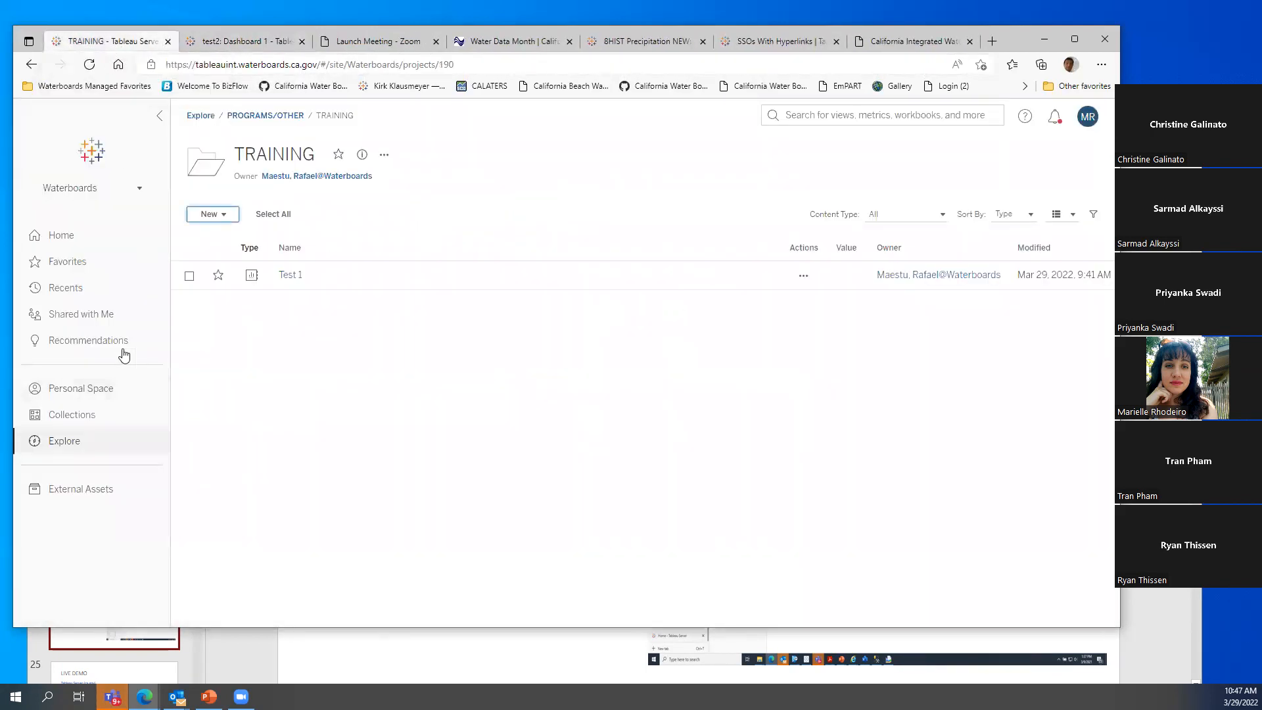
pyautogui.click(73, 442)
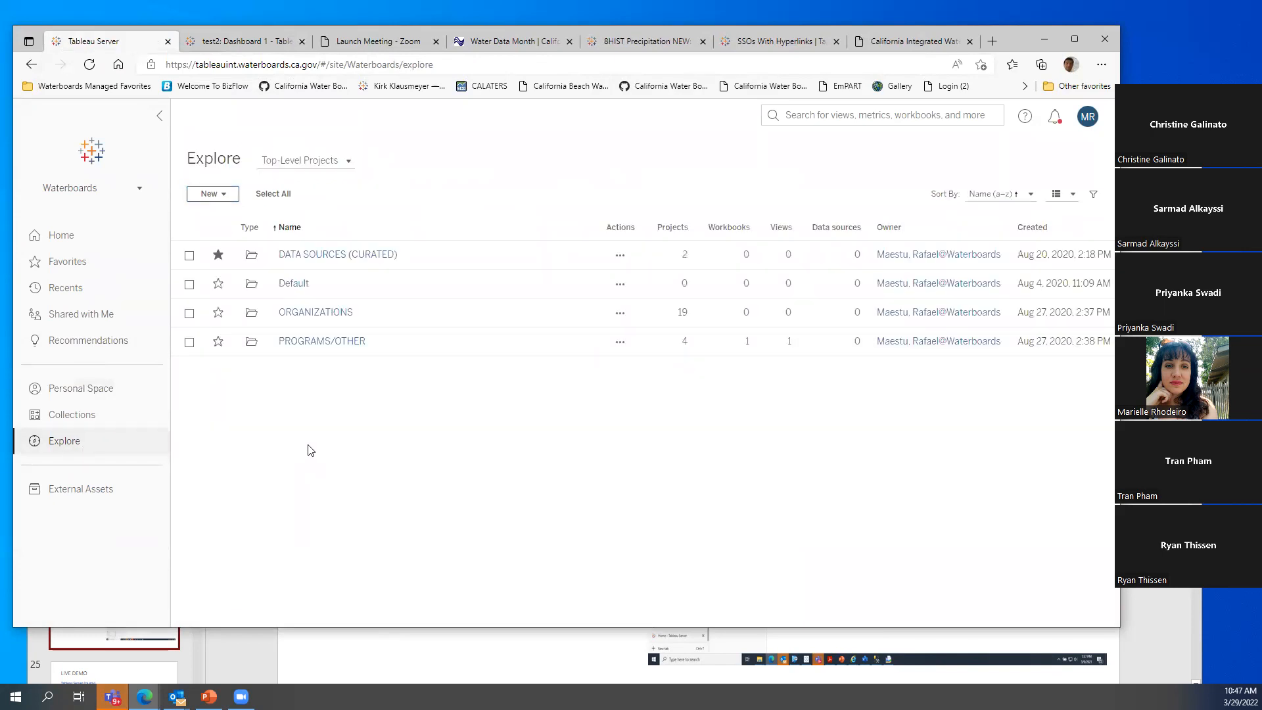
pyautogui.click(320, 343)
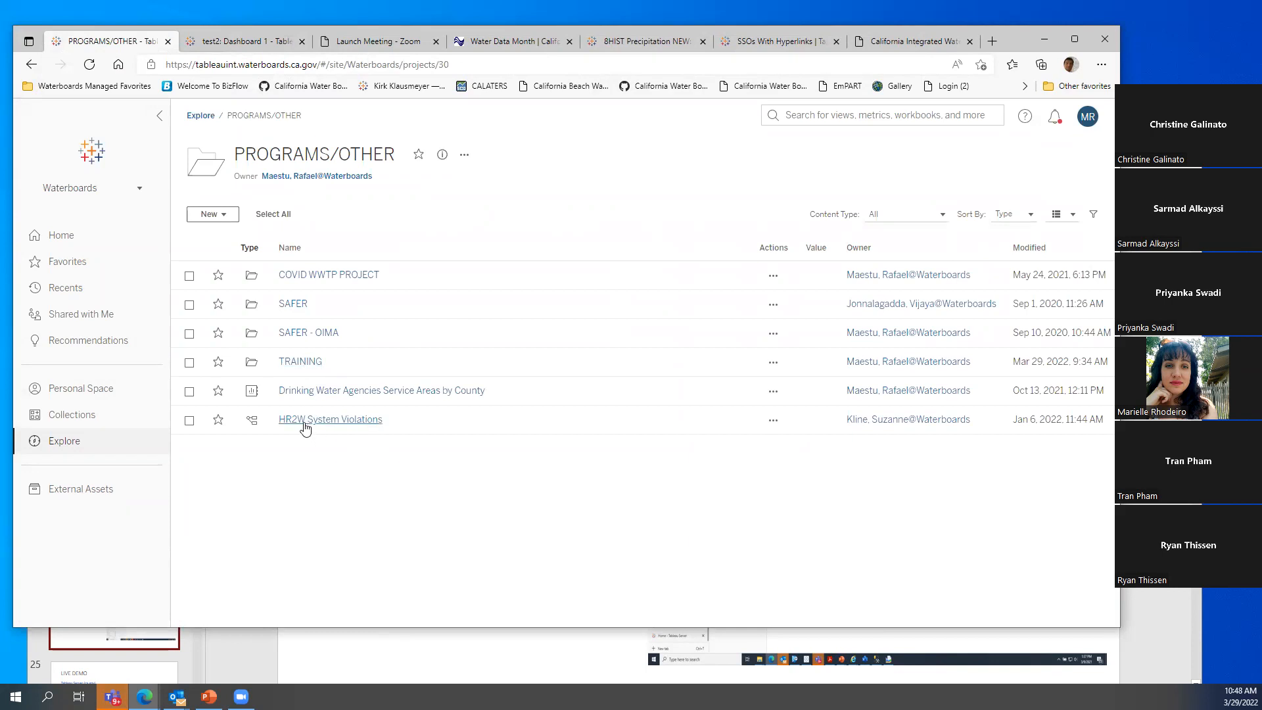
pyautogui.click(300, 363)
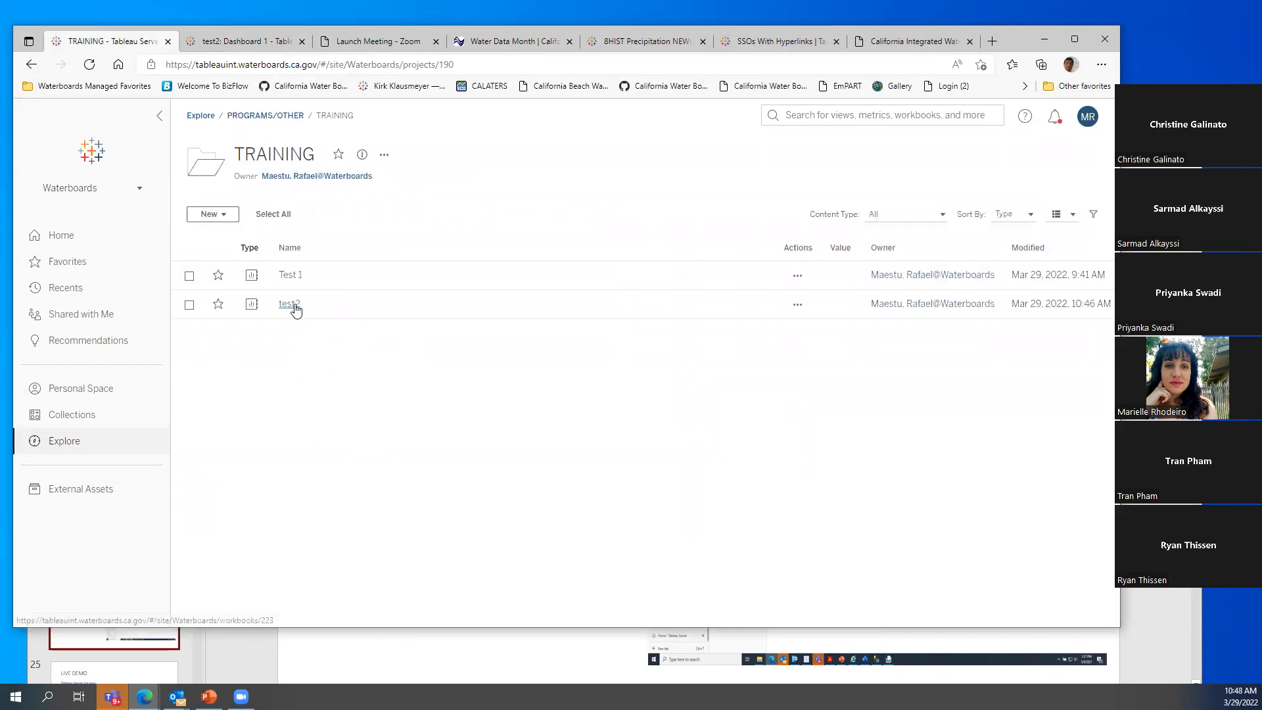
pyautogui.click(290, 305)
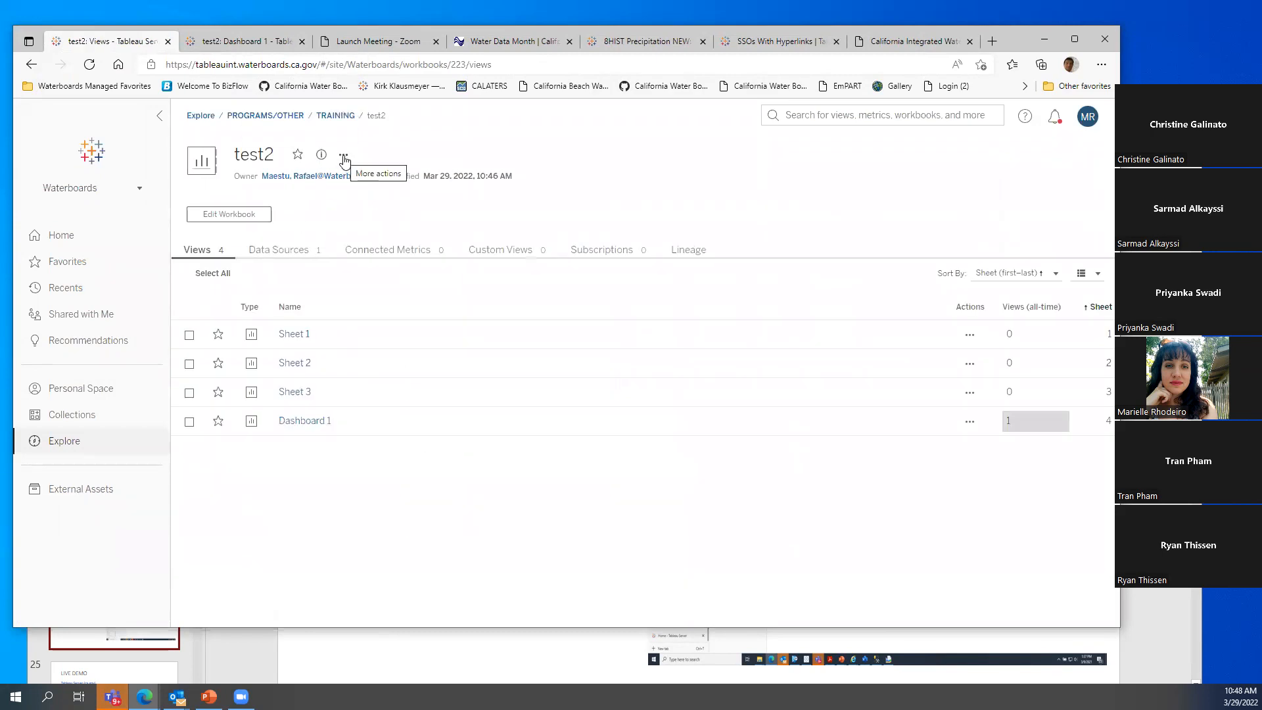
# Open the Permissions dialog for the test2 workbook
pyautogui.click(343, 159)
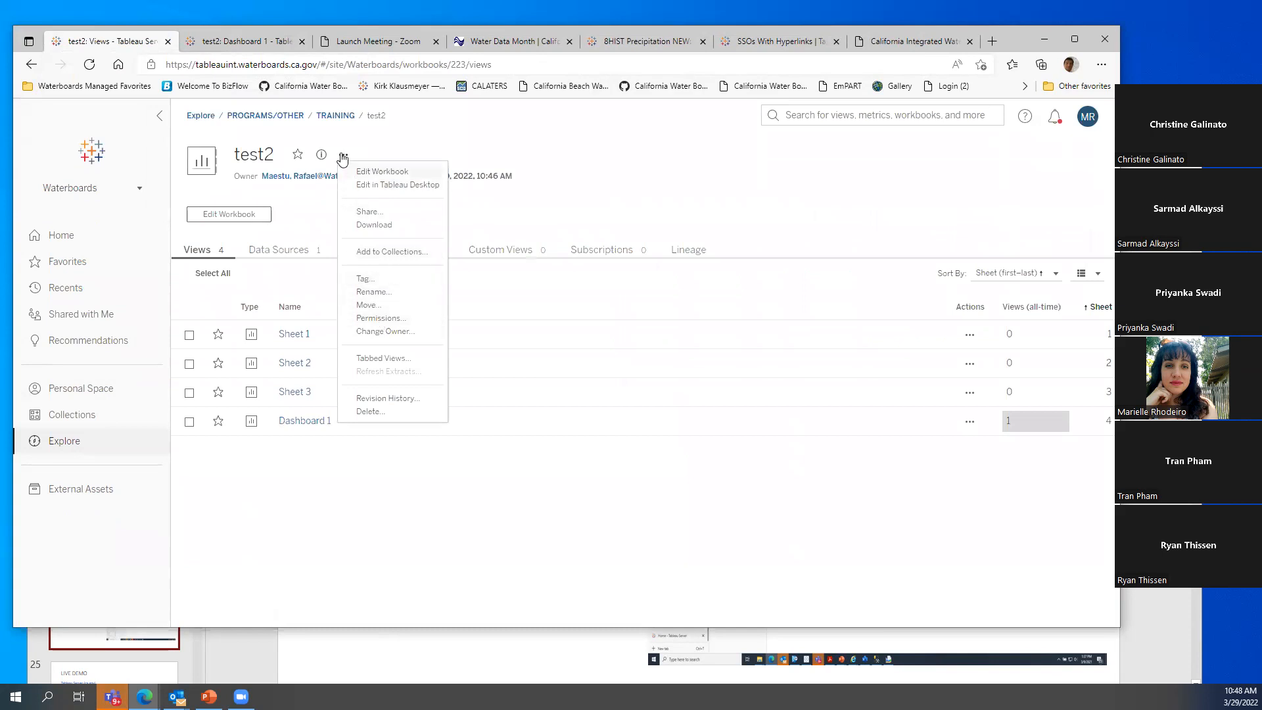
pyautogui.click(318, 214)
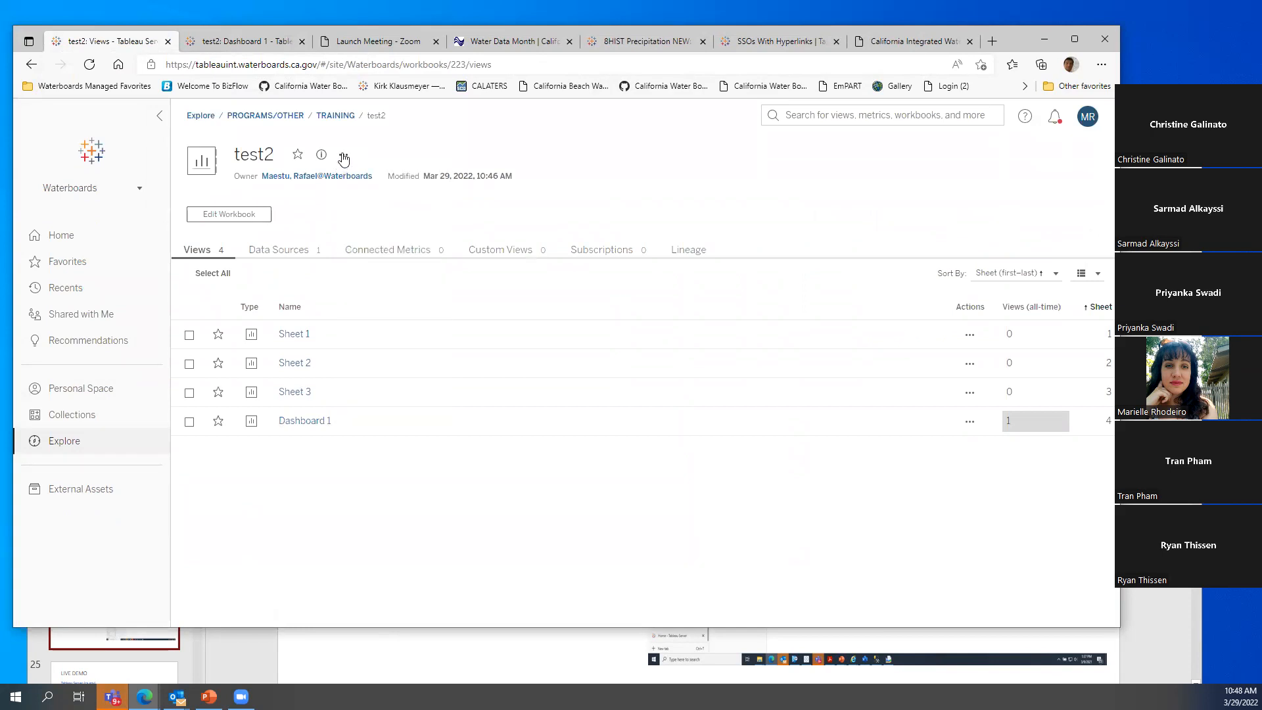
pyautogui.click(342, 158)
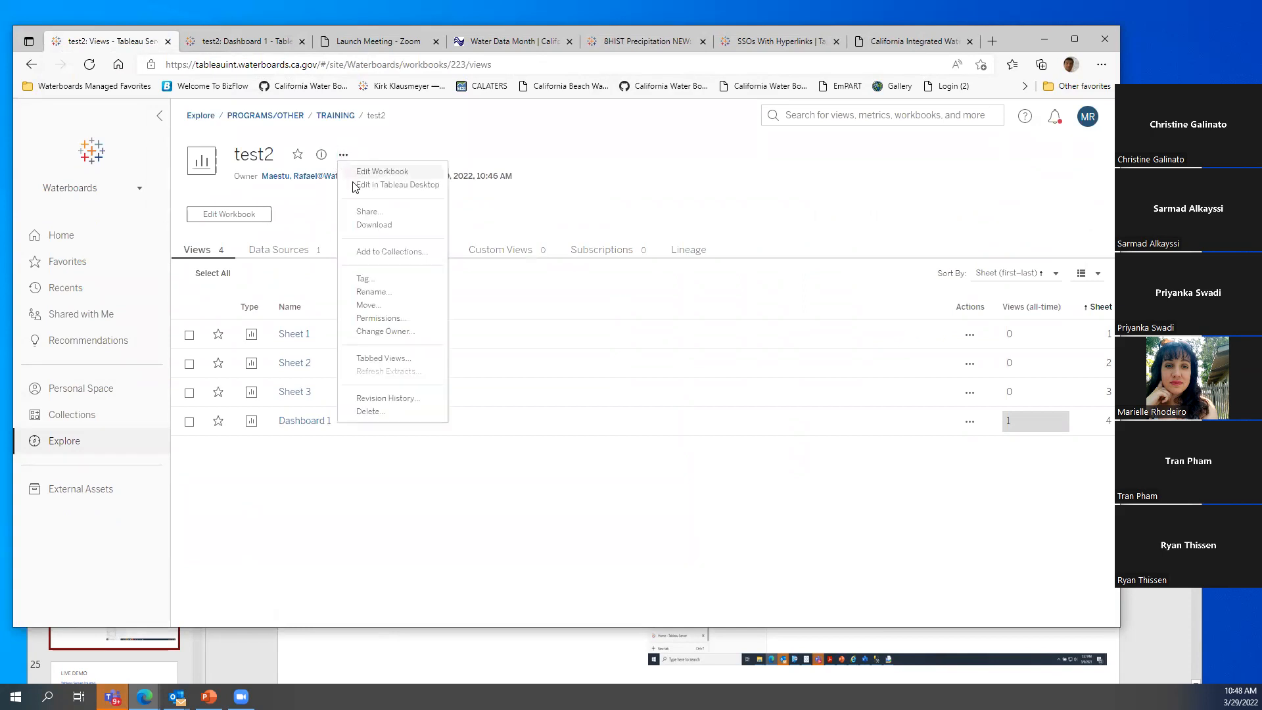
pyautogui.click(386, 319)
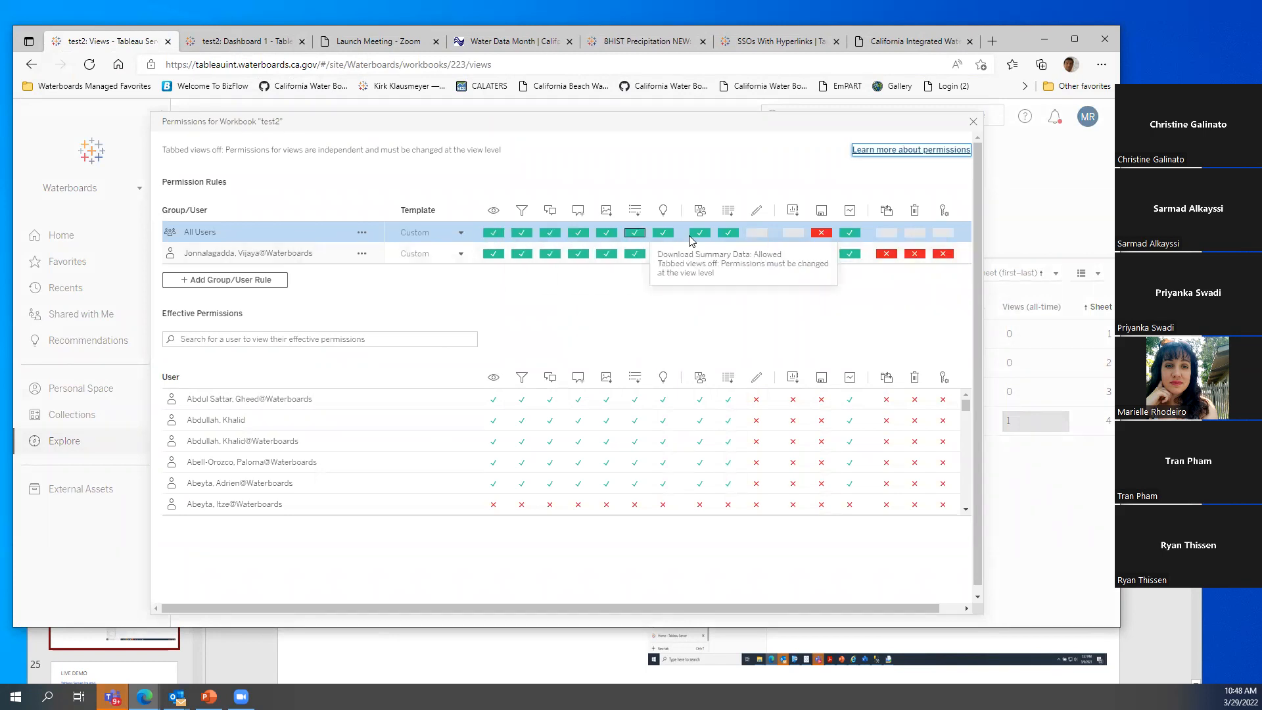
# Allow All Users Overwrite, Move, Web Edit and Download/Save a Copy, then save
pyautogui.click(822, 234)
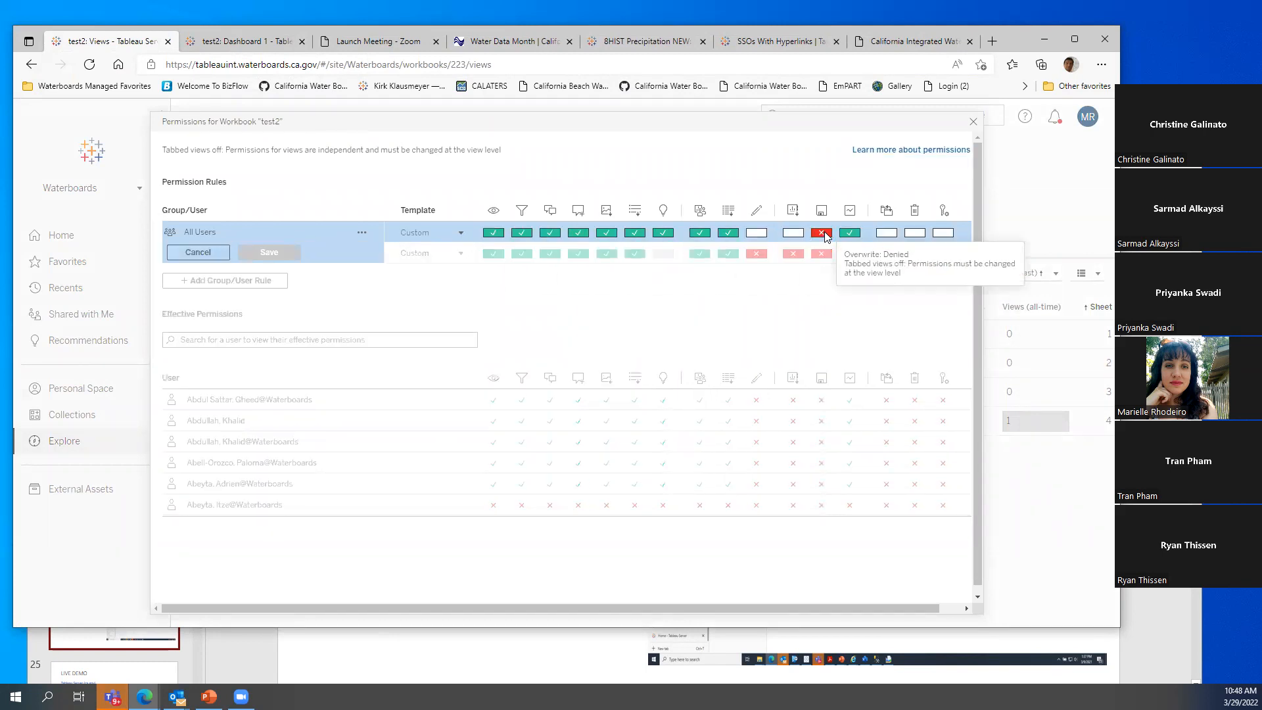
pyautogui.click(827, 236)
pyautogui.click(887, 234)
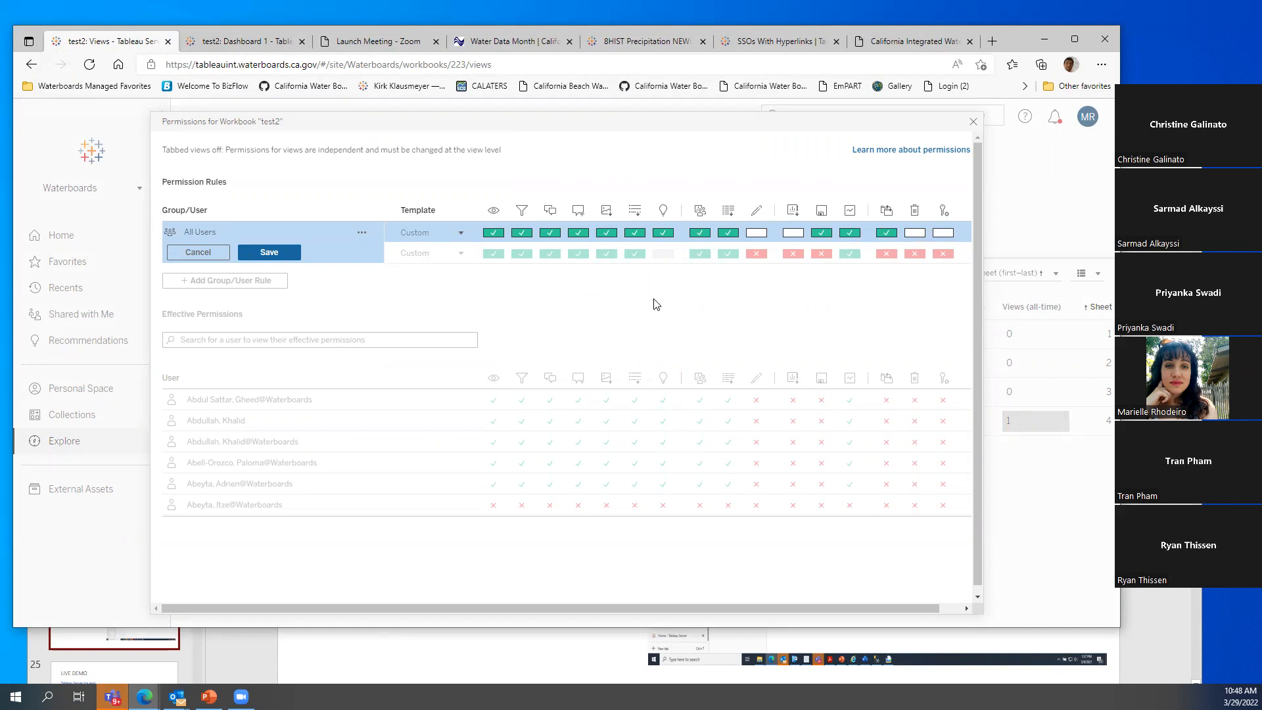
pyautogui.click(759, 235)
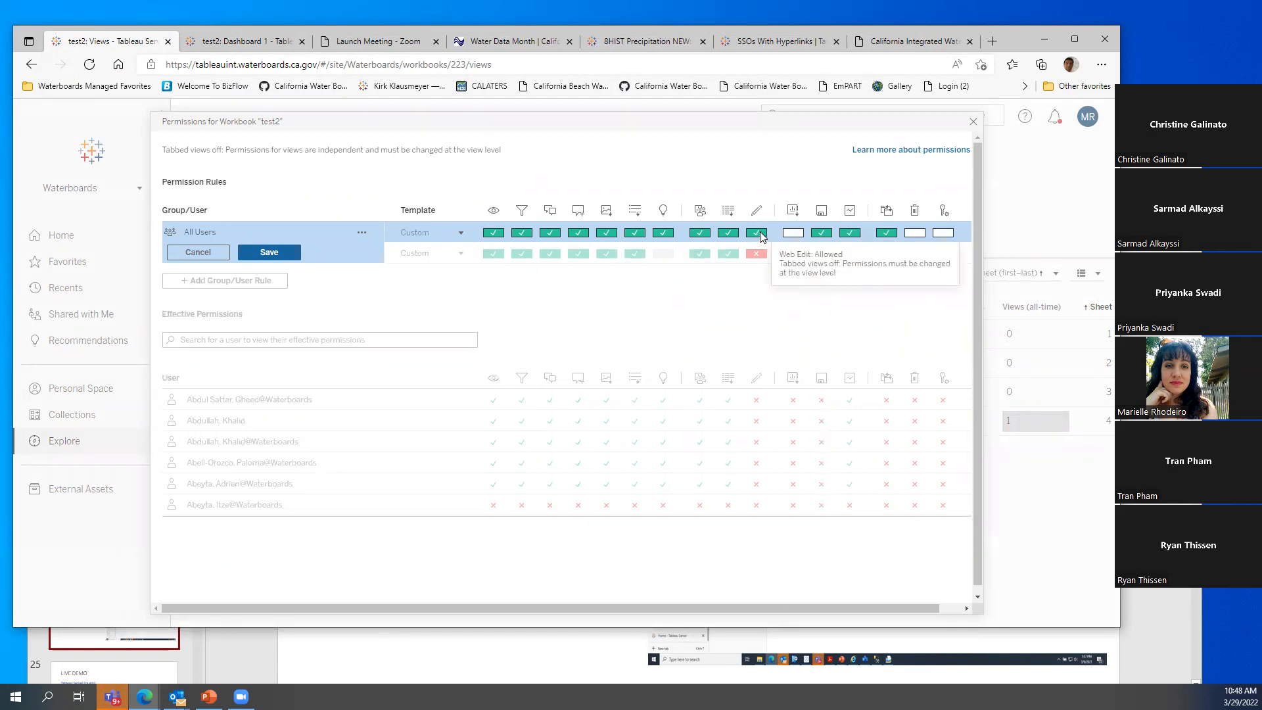
pyautogui.click(794, 234)
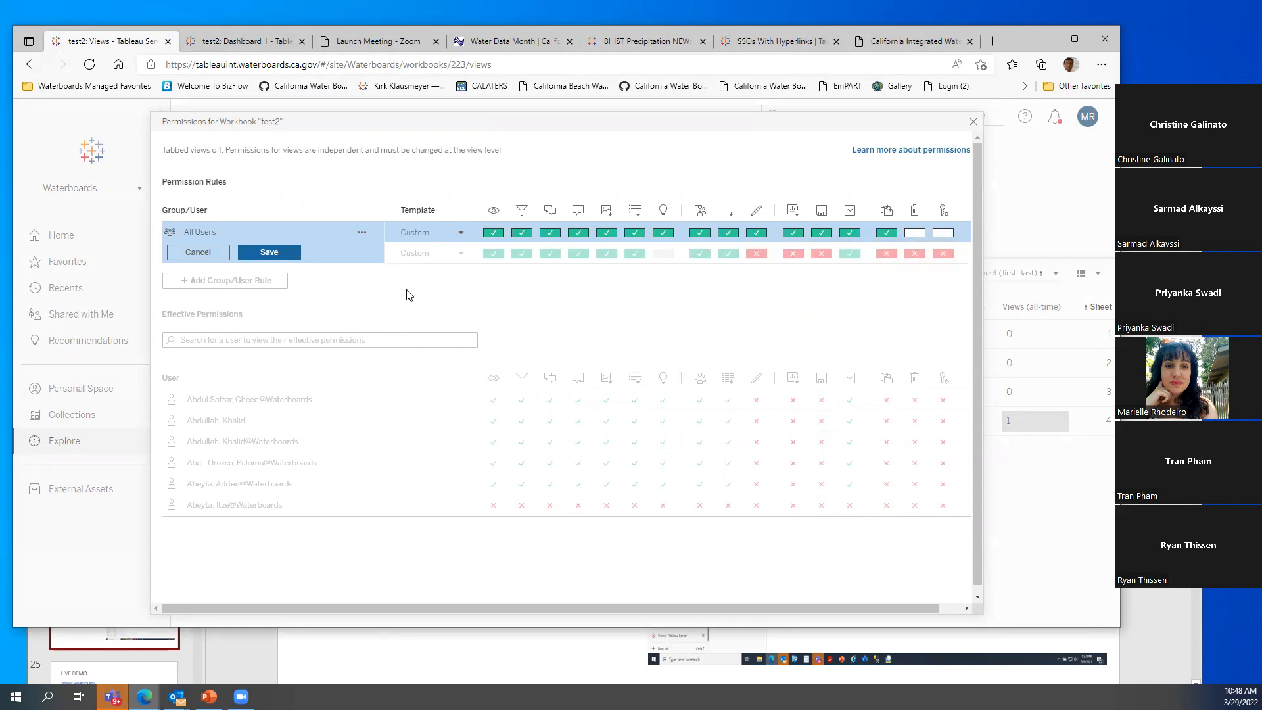
pyautogui.click(269, 252)
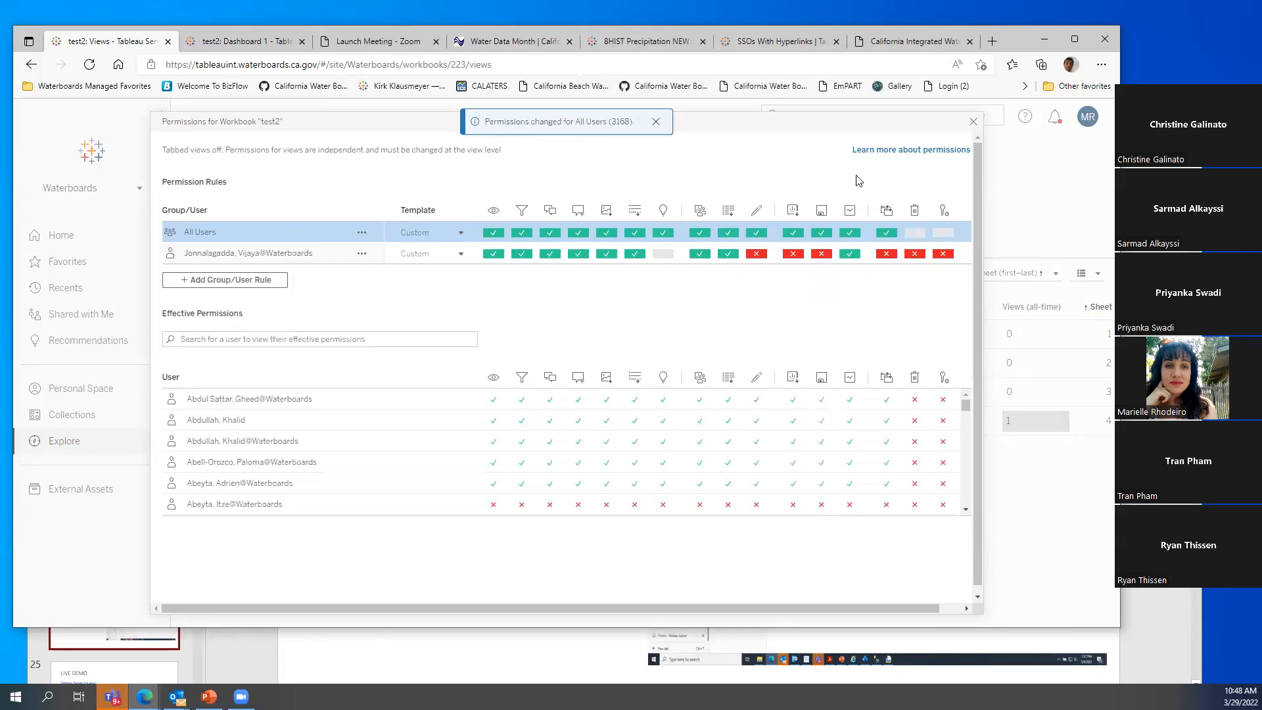
pyautogui.click(973, 123)
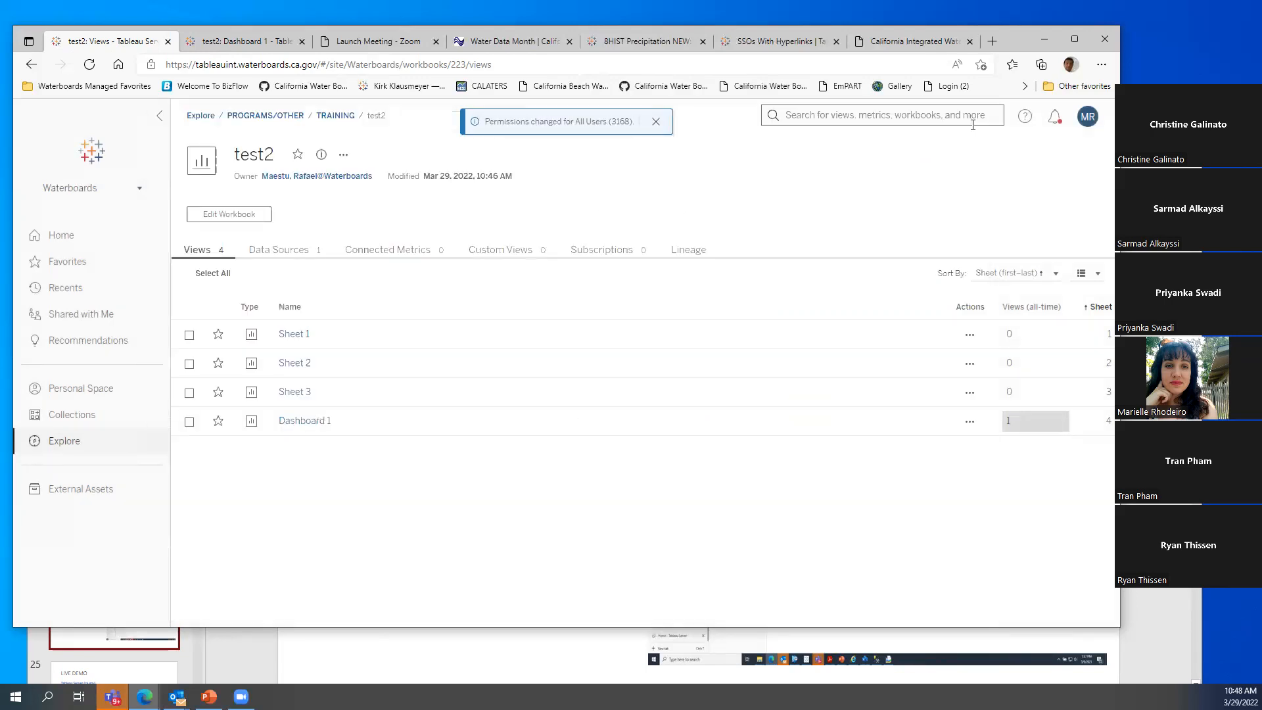
# Browse via PROGRAMS/OTHER and DATA SOURCES (CURATED) back to TRAINING and open the test2 workbook
pyautogui.click(335, 117)
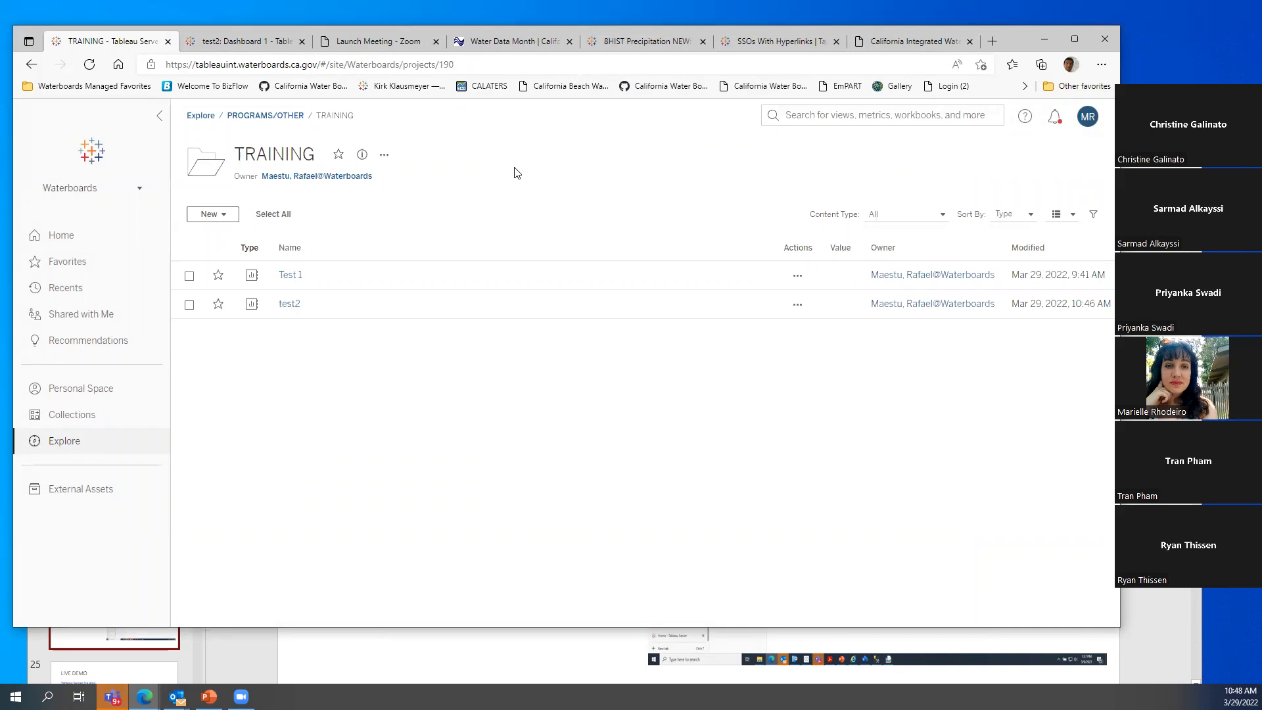
pyautogui.click(268, 119)
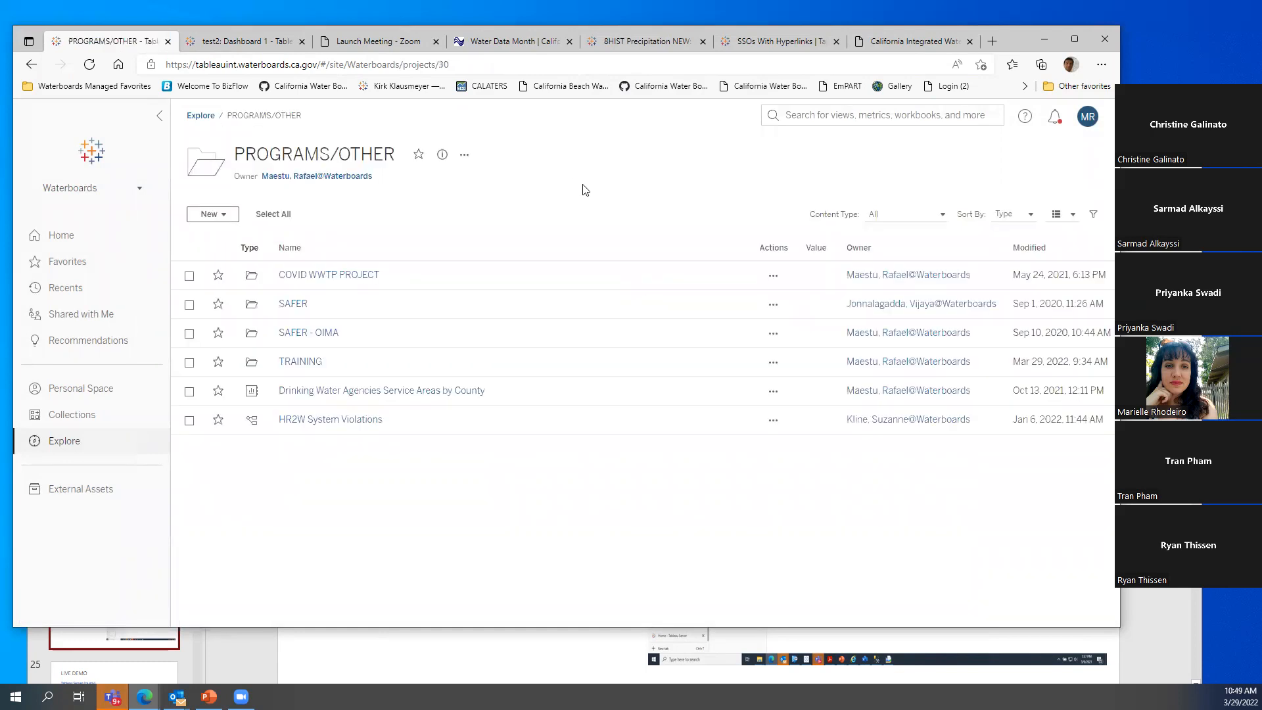
pyautogui.click(59, 441)
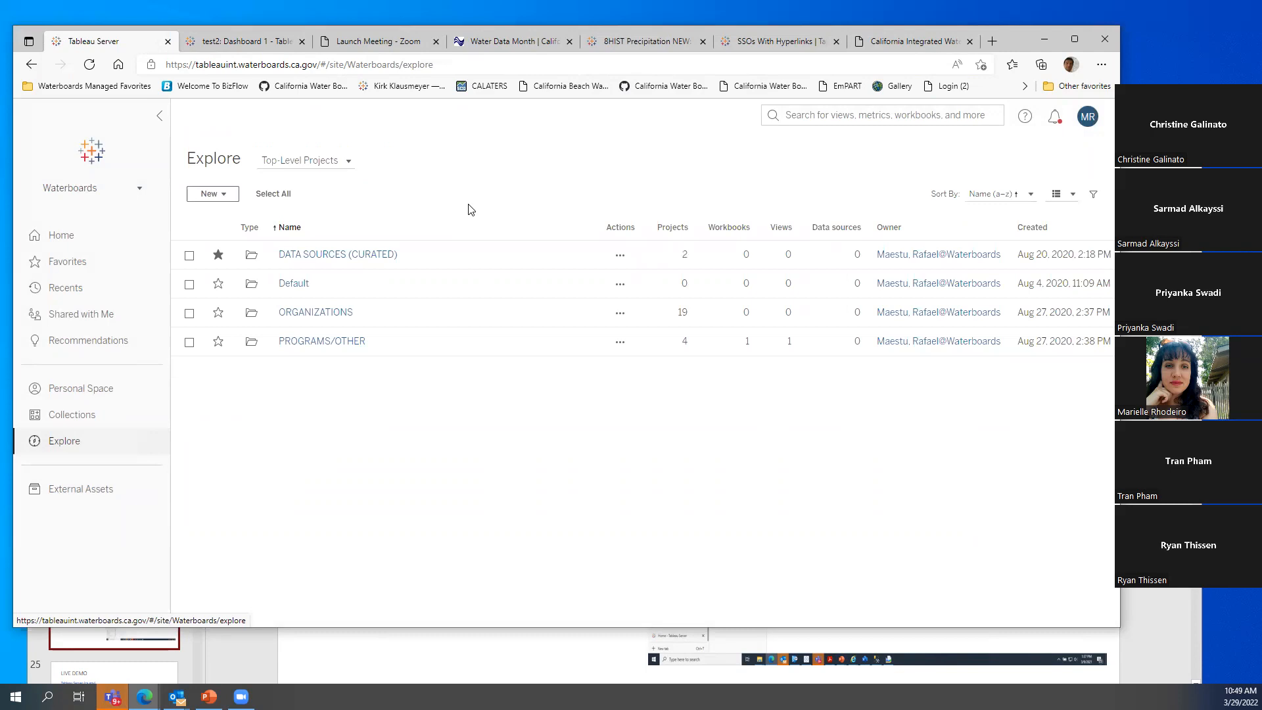
pyautogui.click(352, 261)
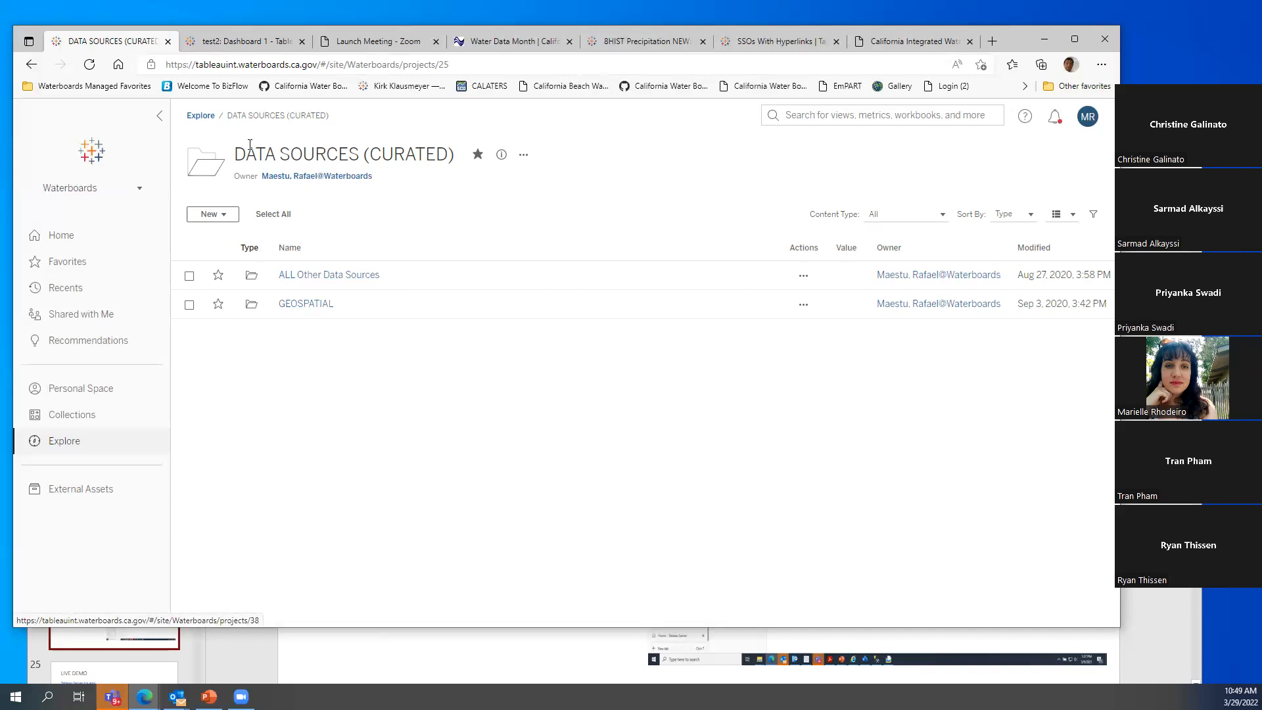
pyautogui.click(201, 116)
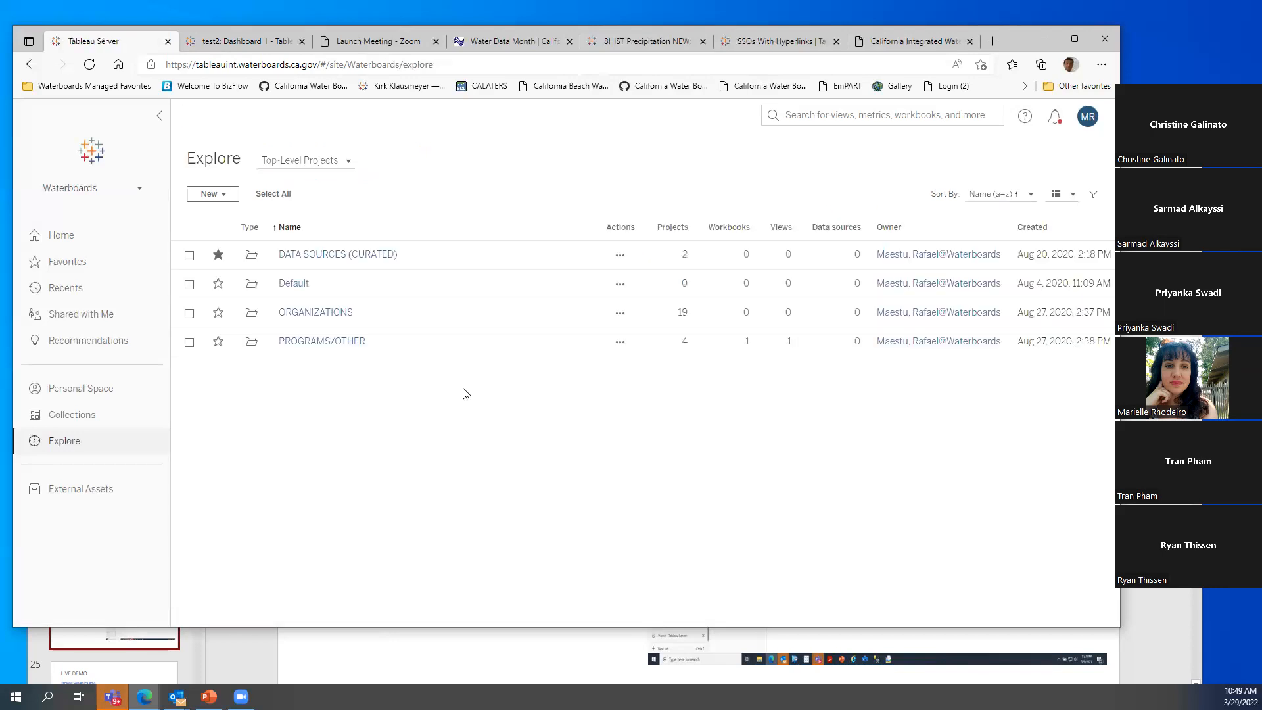
pyautogui.click(318, 342)
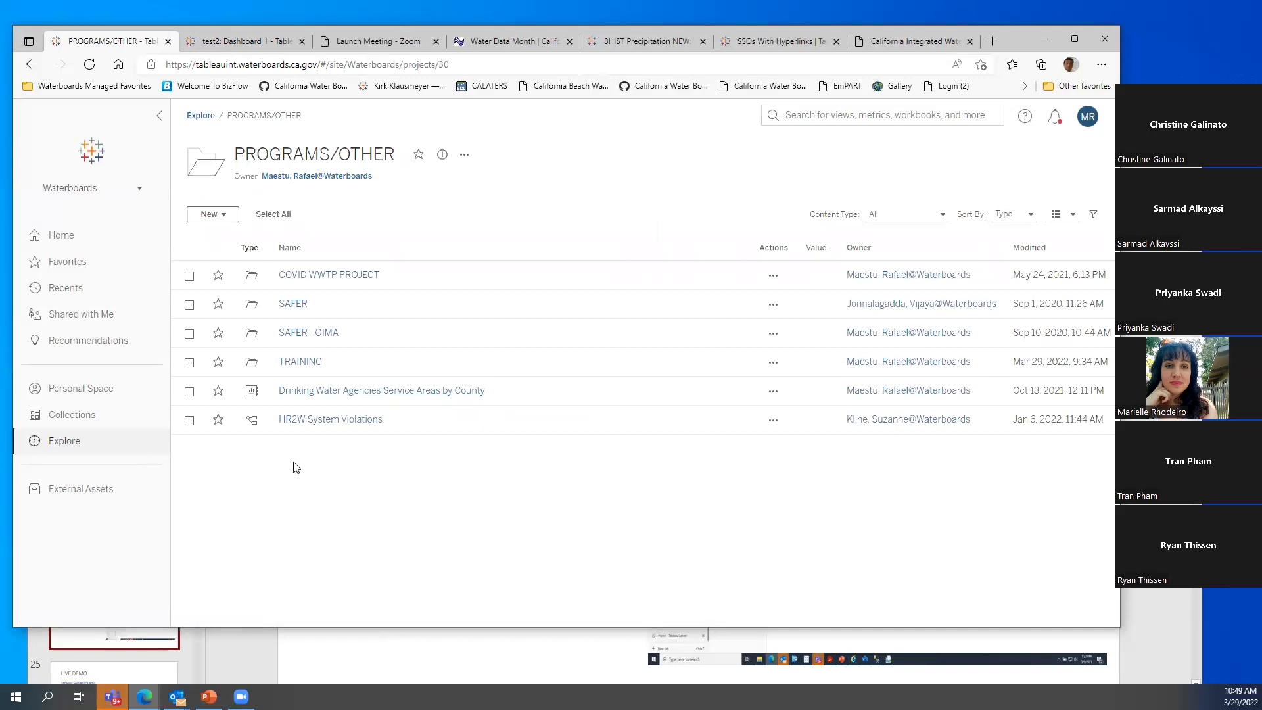
pyautogui.click(299, 362)
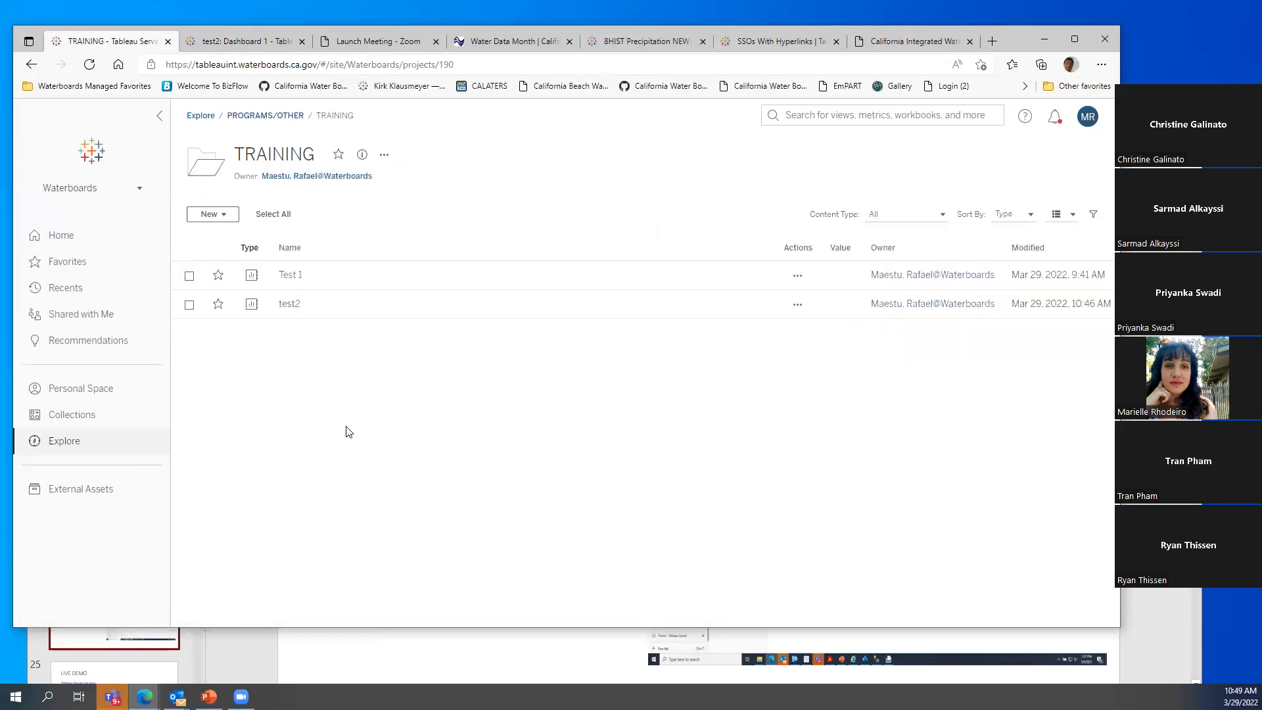
pyautogui.click(287, 306)
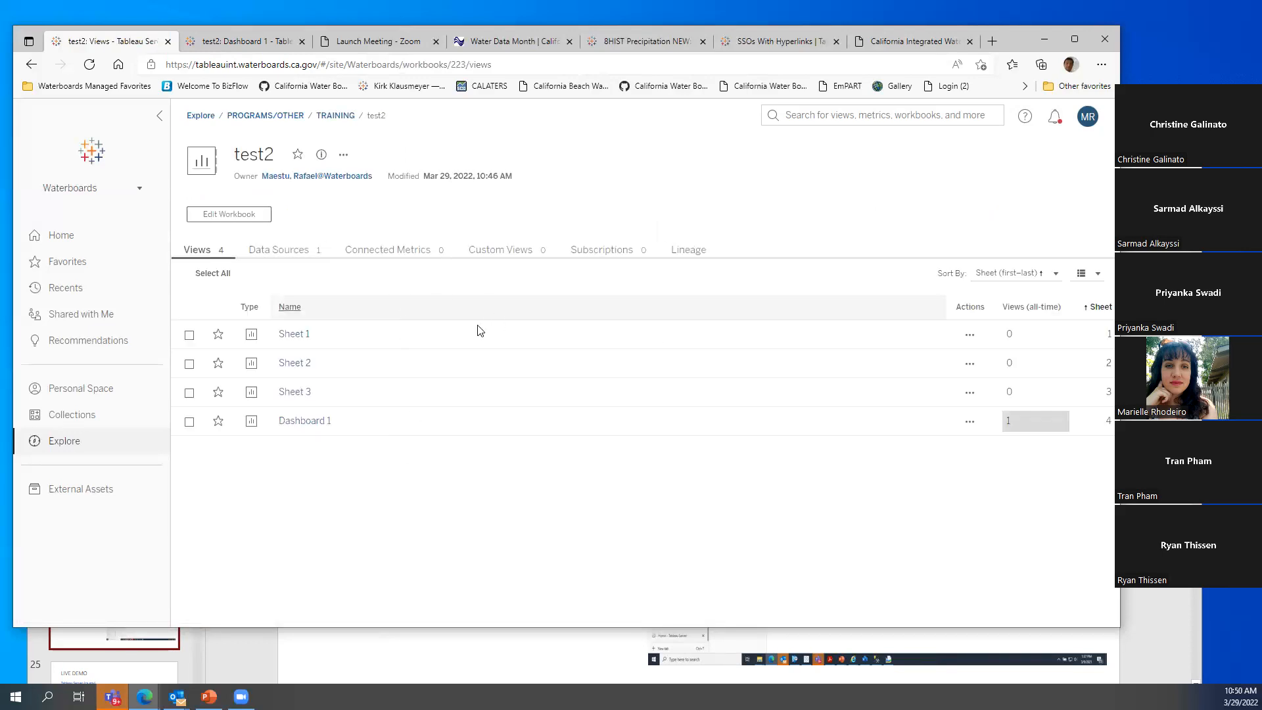
pyautogui.click(343, 155)
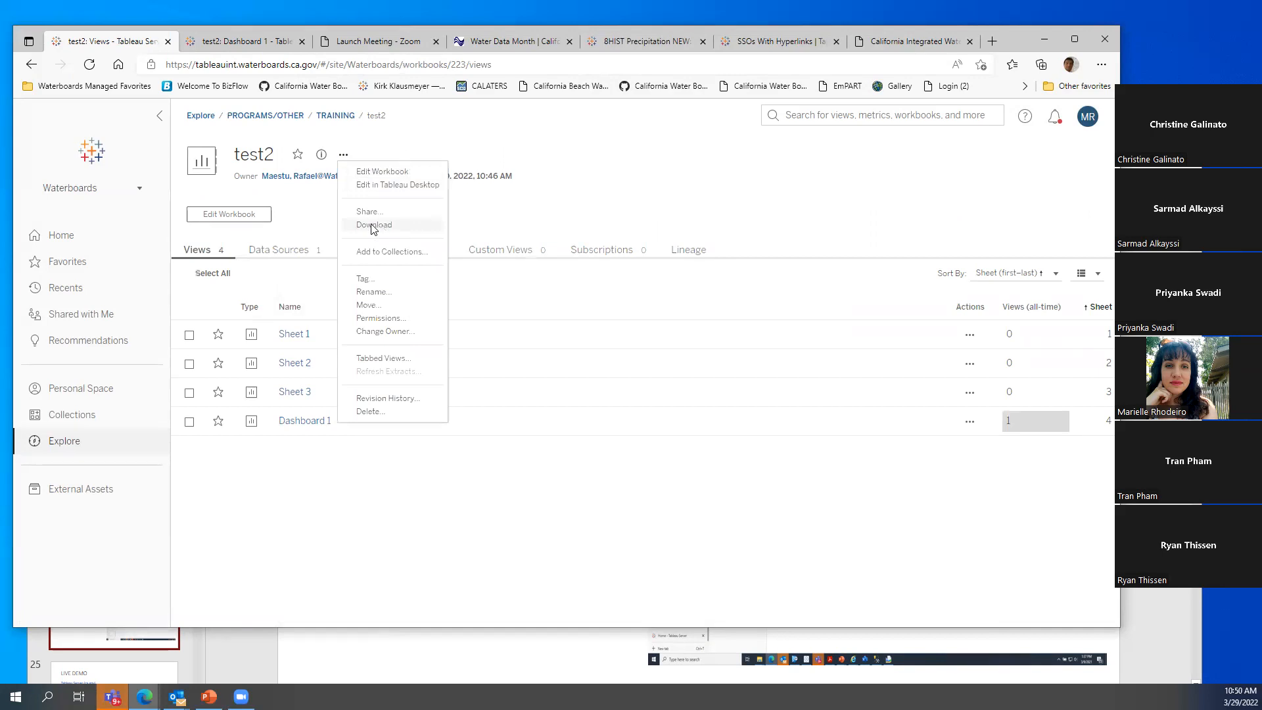
pyautogui.click(322, 218)
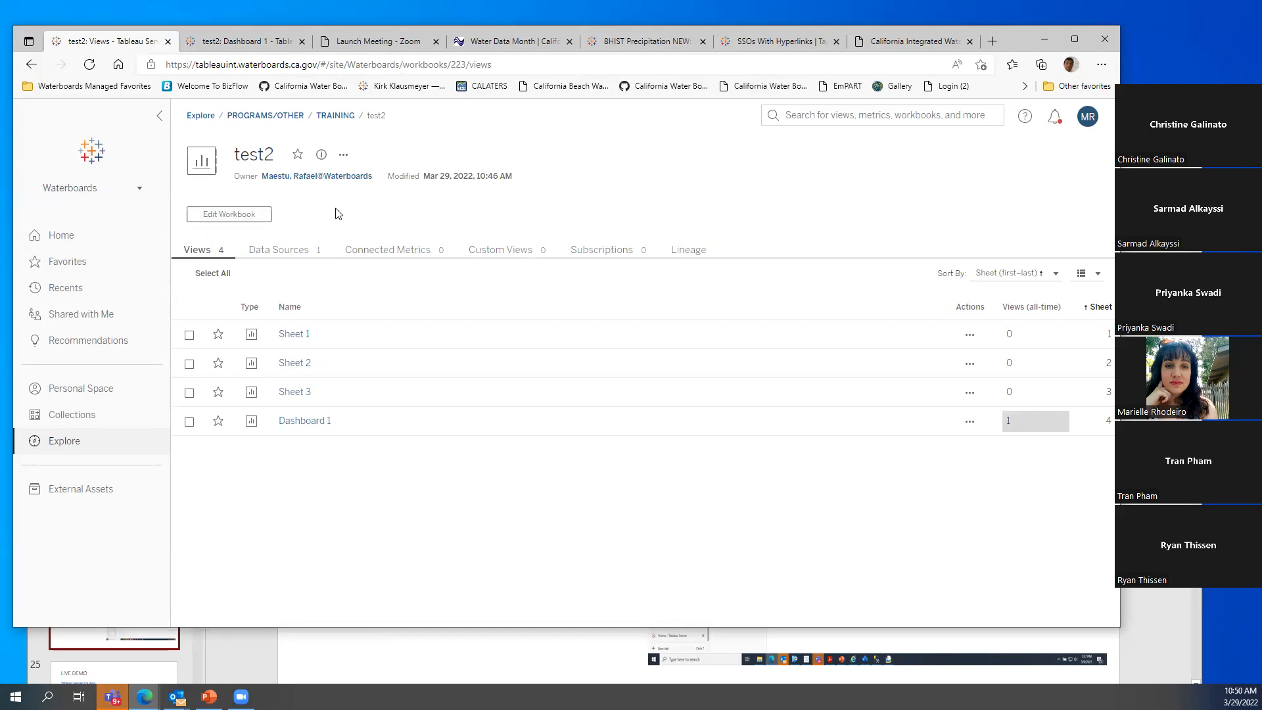
pyautogui.click(344, 155)
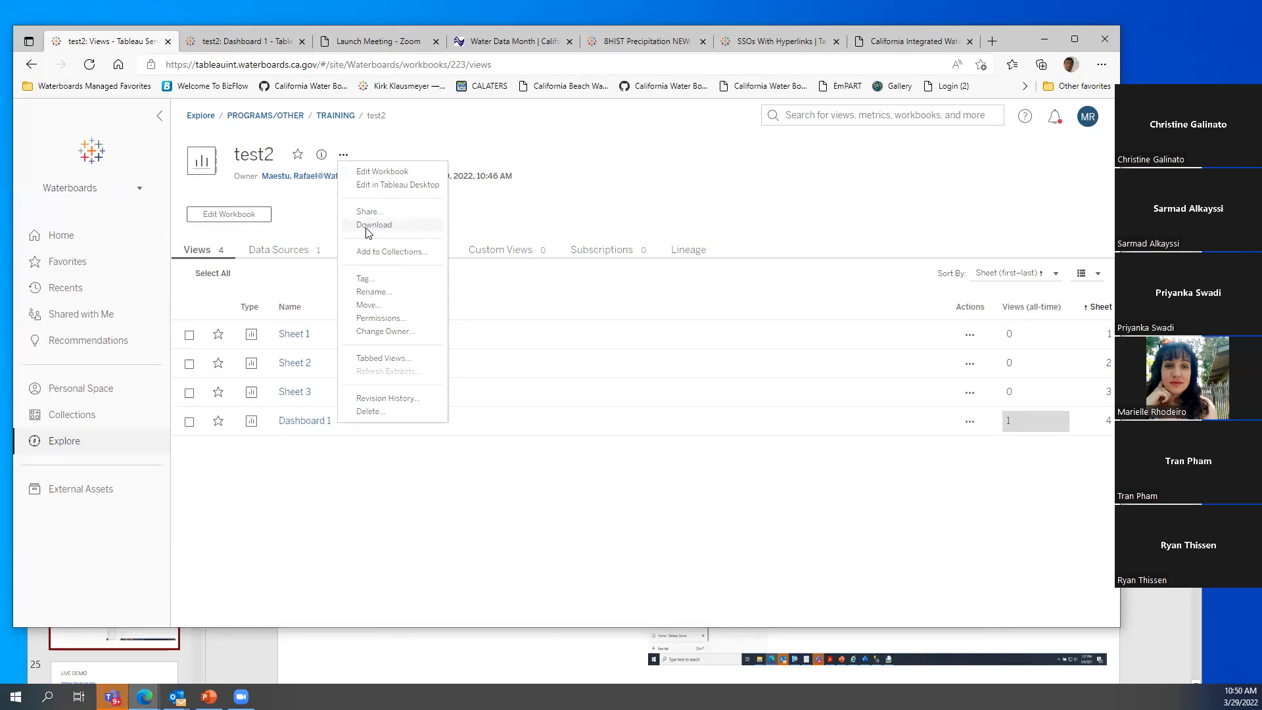
pyautogui.click(283, 217)
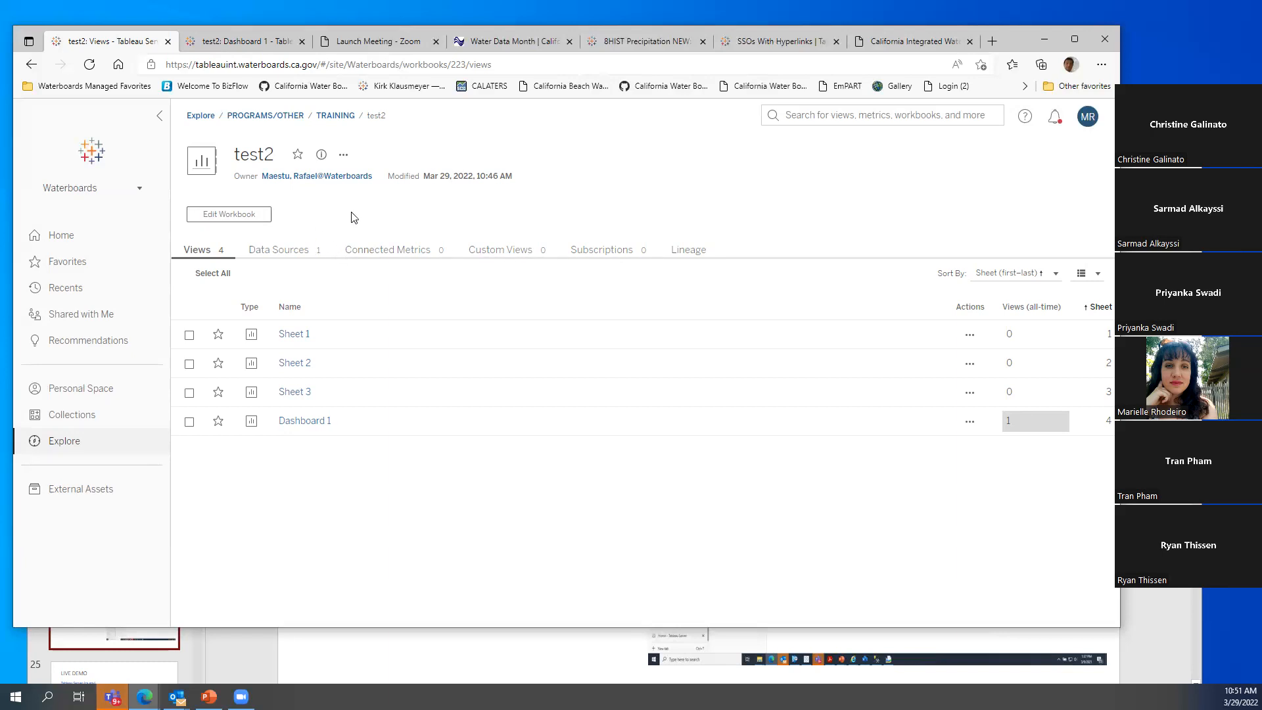
# Open test2 for web editing on its Data Source page, enlarge the lower panel, and add a connection
pyautogui.click(227, 213)
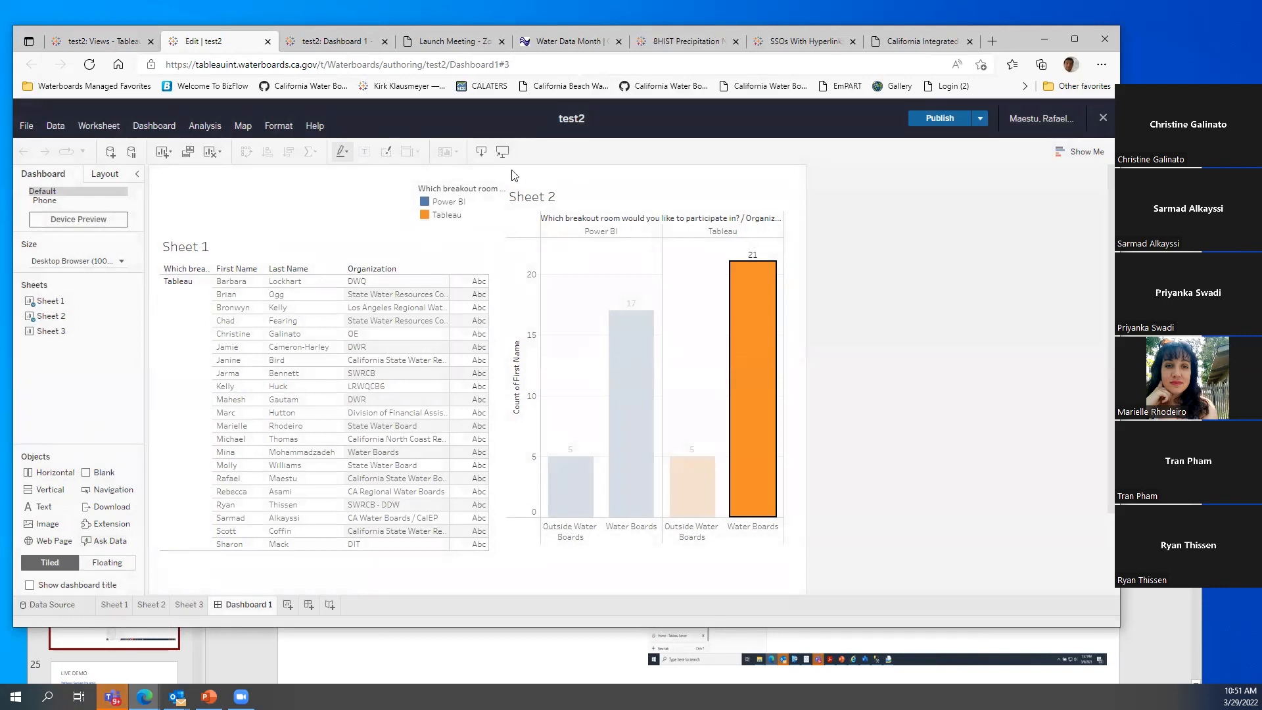
pyautogui.click(62, 604)
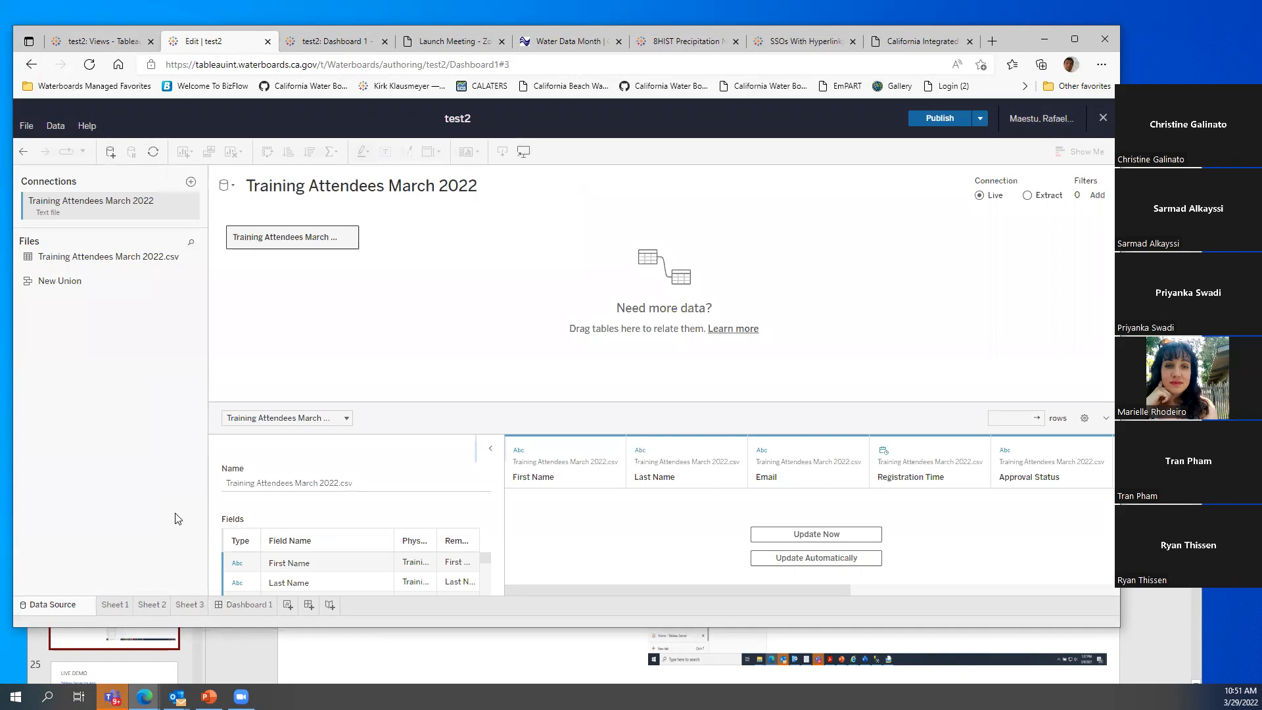
pyautogui.moveTo(500, 403); pyautogui.dragTo(500, 364)
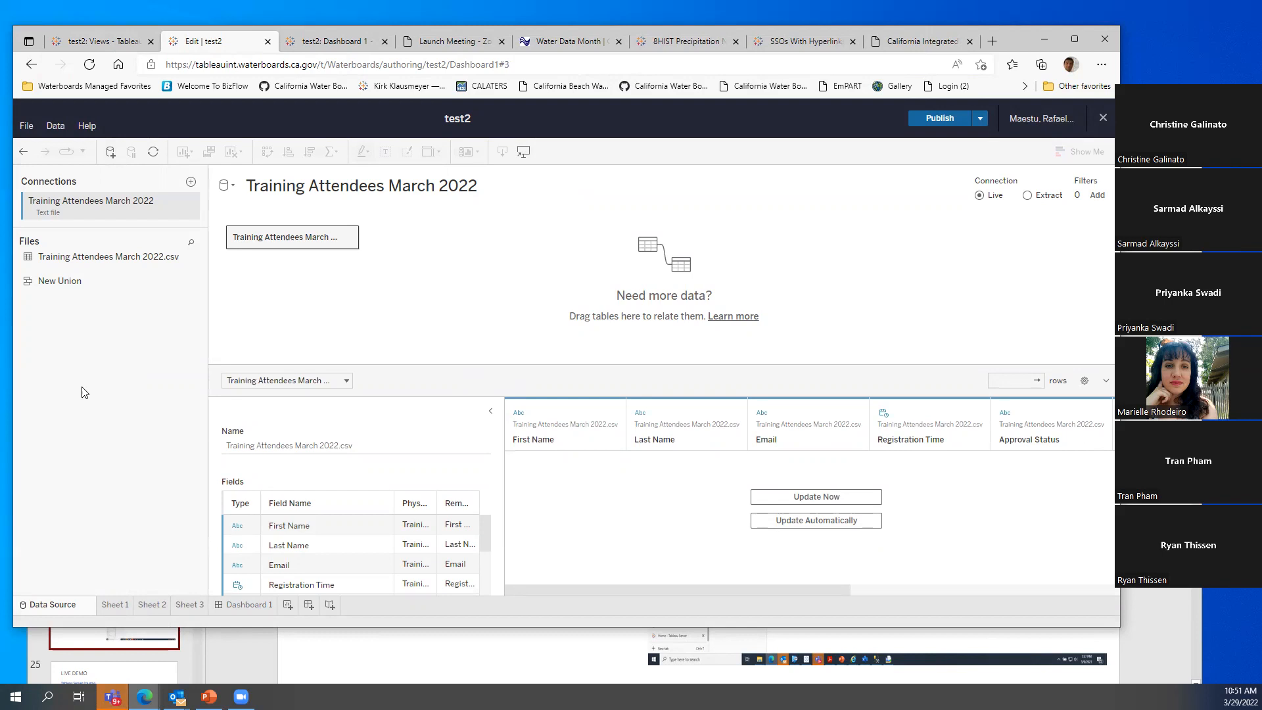
pyautogui.click(191, 181)
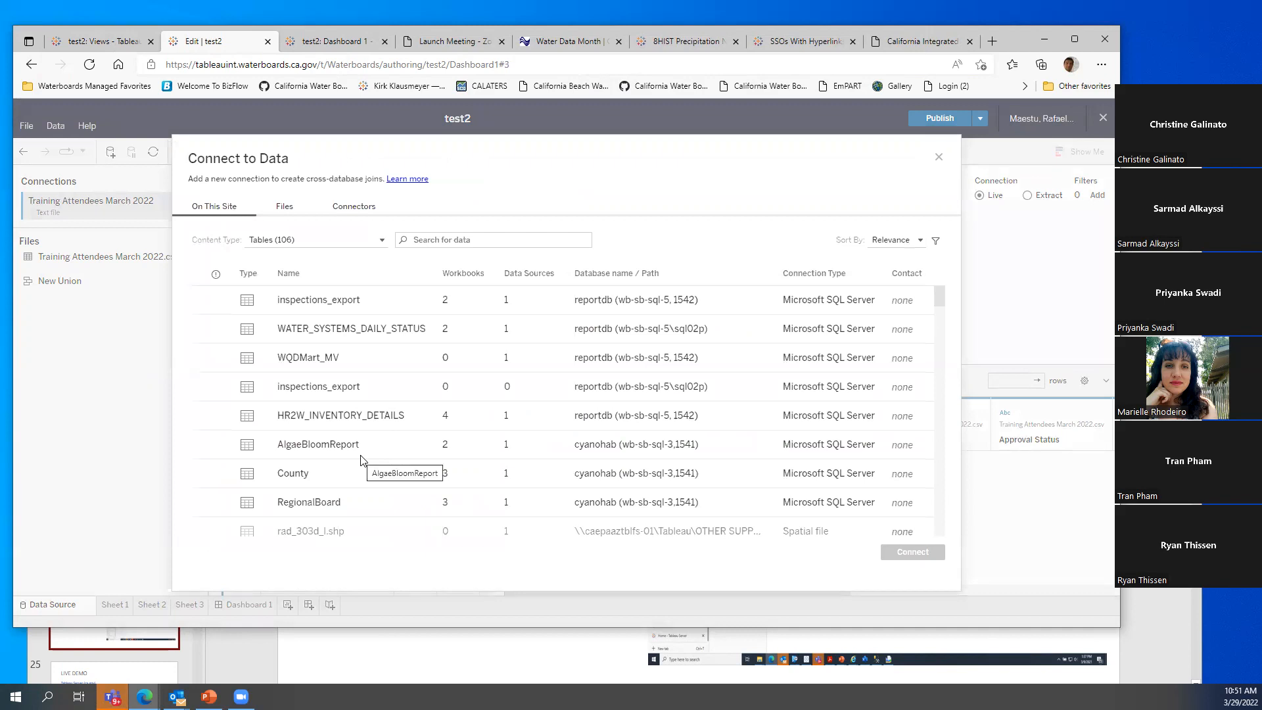
# Connect to AlgaeBloomReport in the cyanohab SQL Server database and remove the existing tables
pyautogui.click(316, 448)
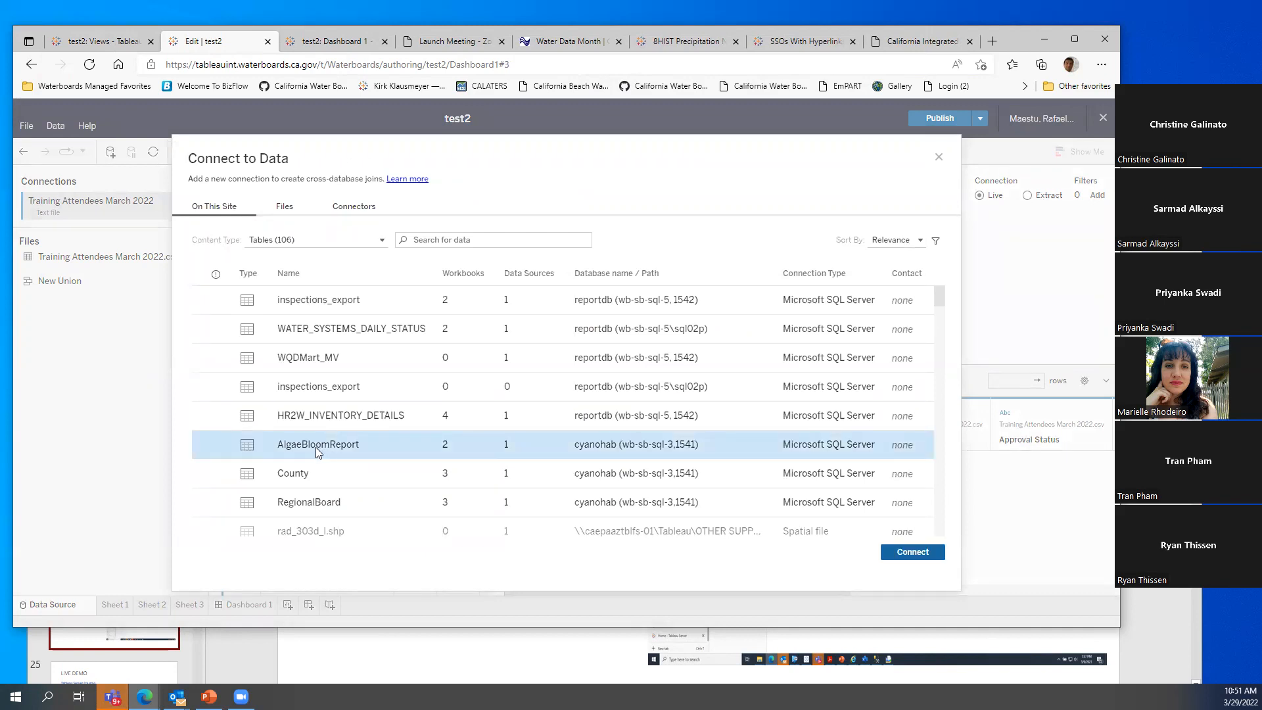
pyautogui.click(918, 555)
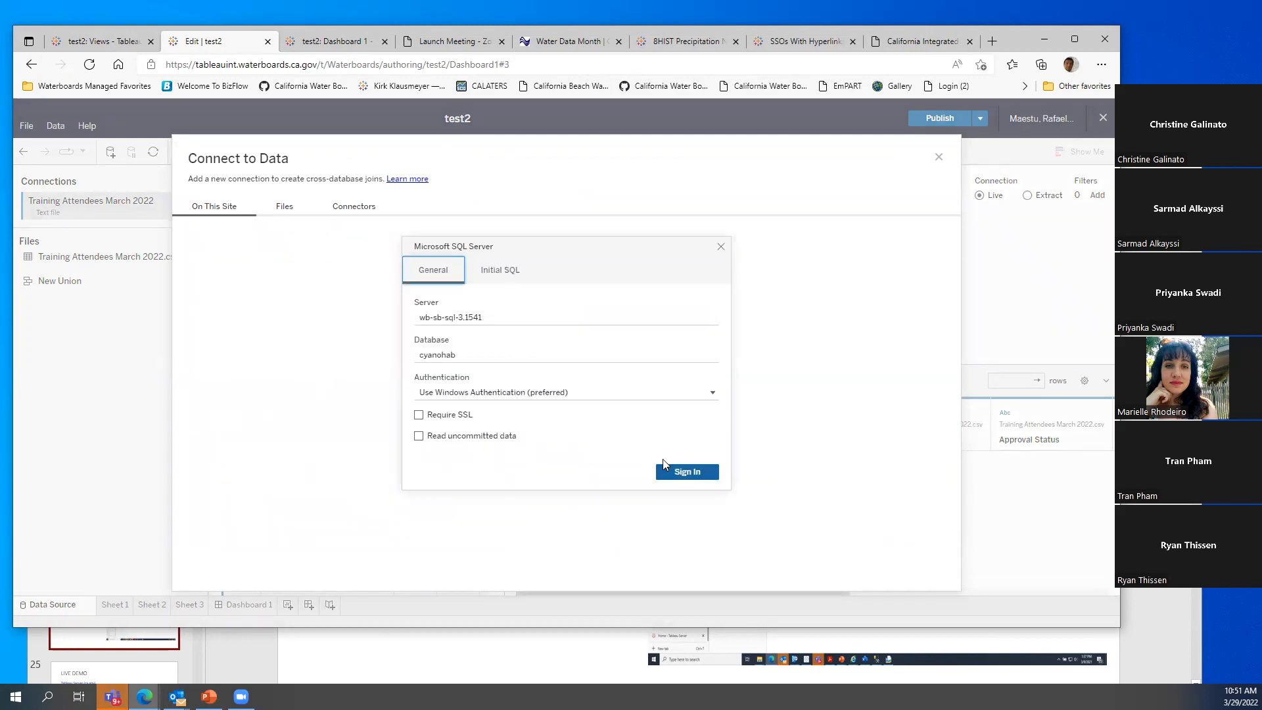
pyautogui.click(684, 472)
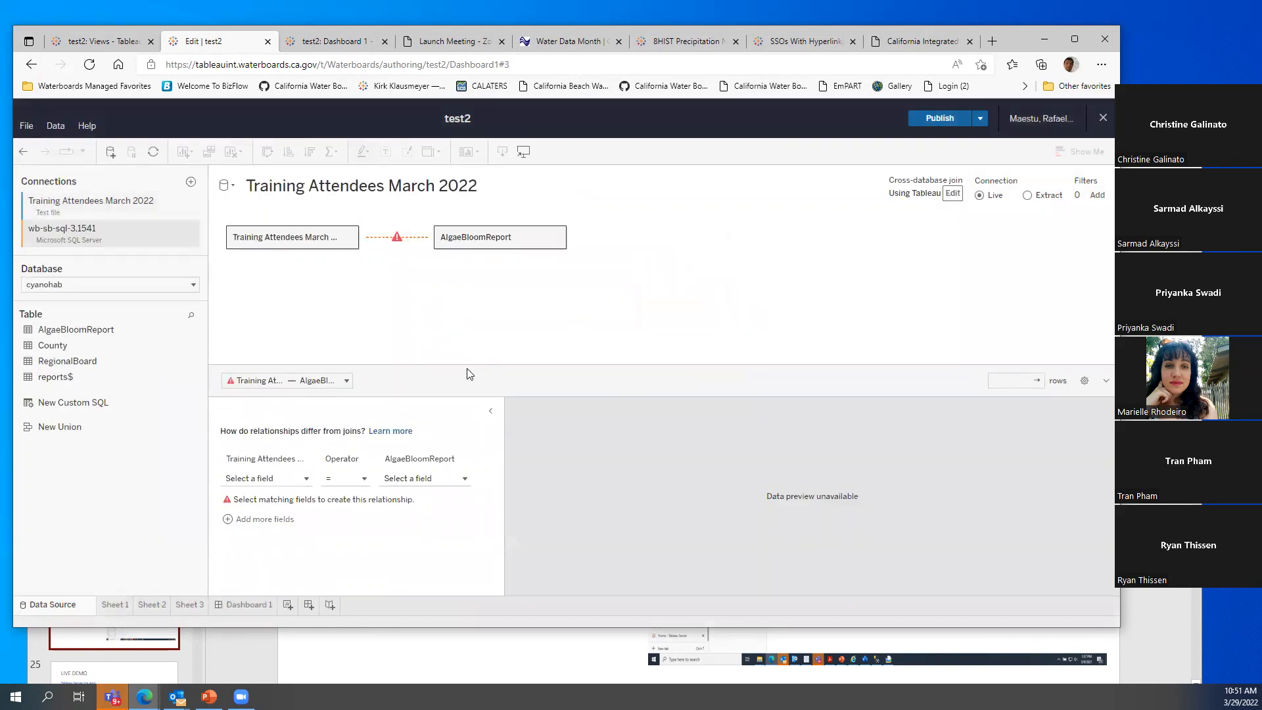
pyautogui.click(351, 239)
pyautogui.click(378, 284)
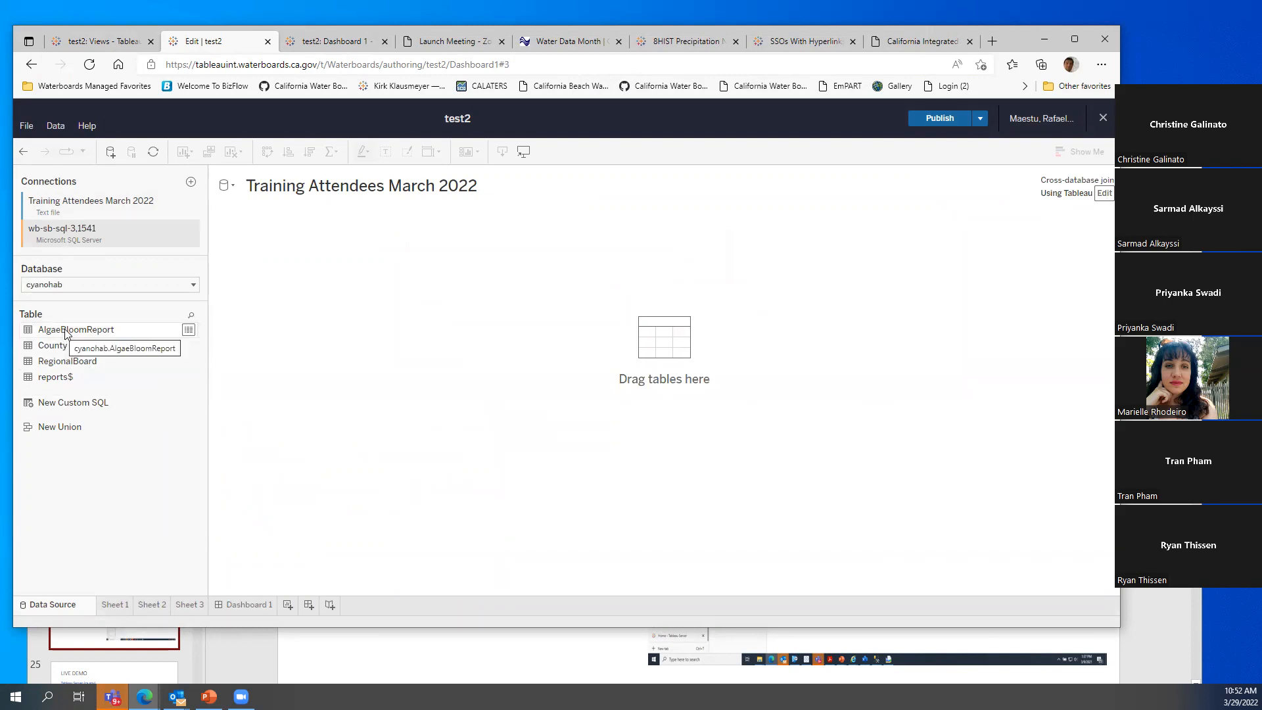
# Relate RegionalBoard and AlgaeBloomReport on the canvas and load an enlarged data preview
pyautogui.moveTo(67, 361); pyautogui.dragTo(298, 377)
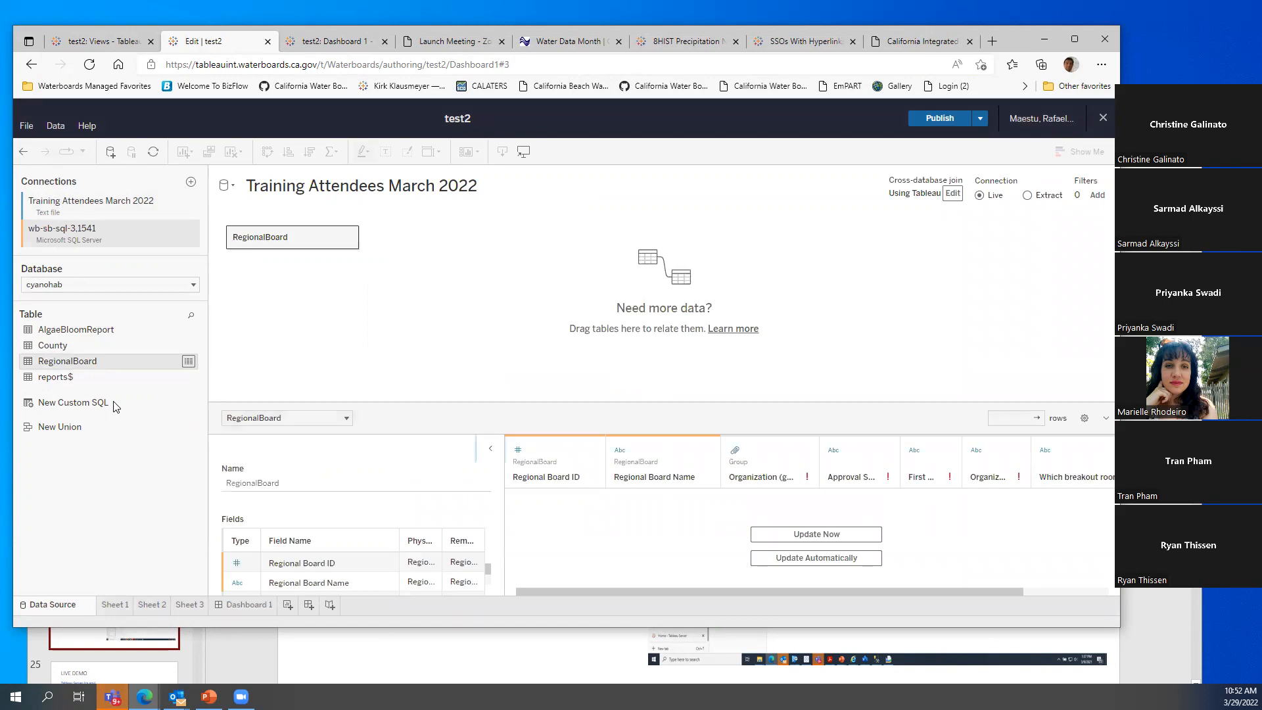
pyautogui.moveTo(79, 329); pyautogui.dragTo(445, 324)
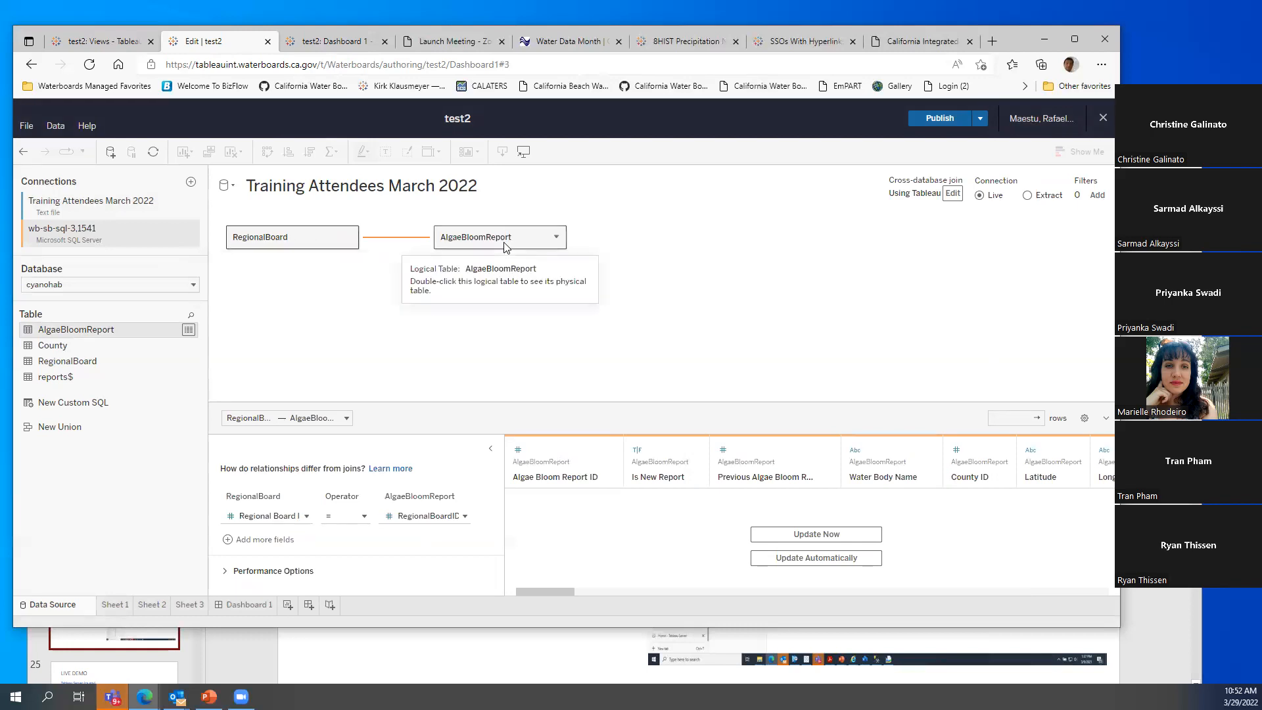
pyautogui.click(816, 534)
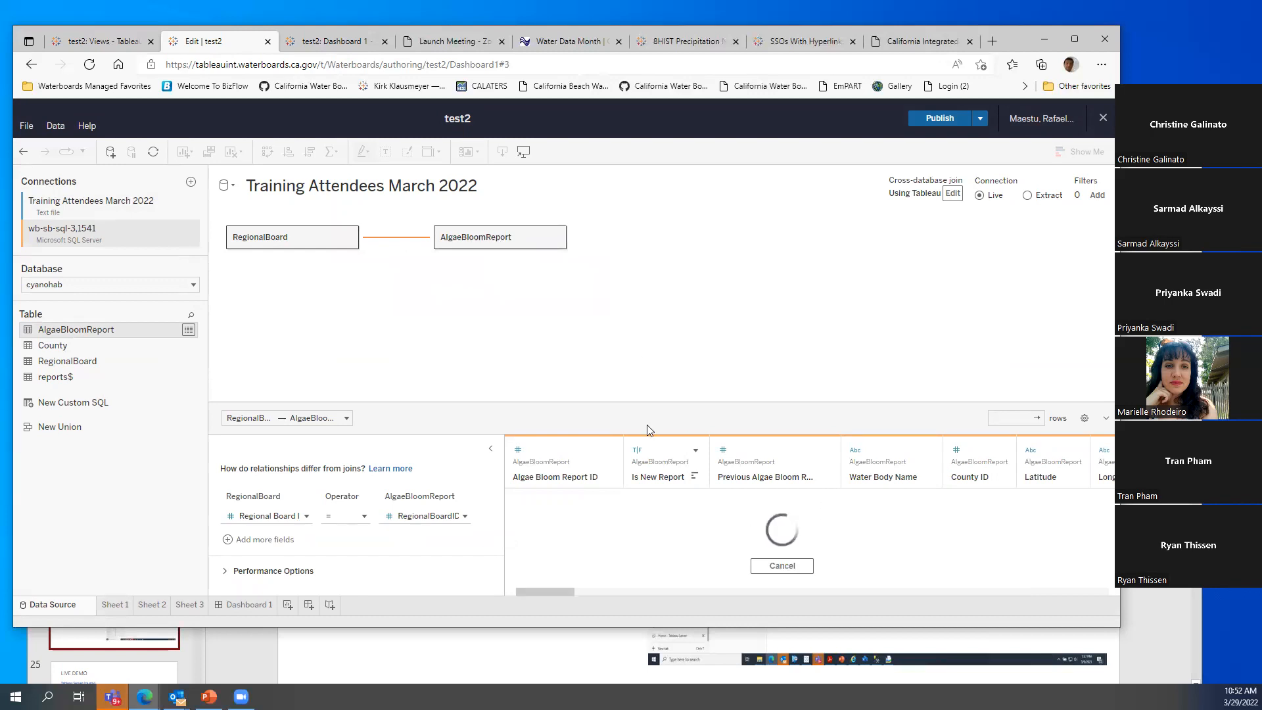
pyautogui.moveTo(596, 403); pyautogui.dragTo(596, 303)
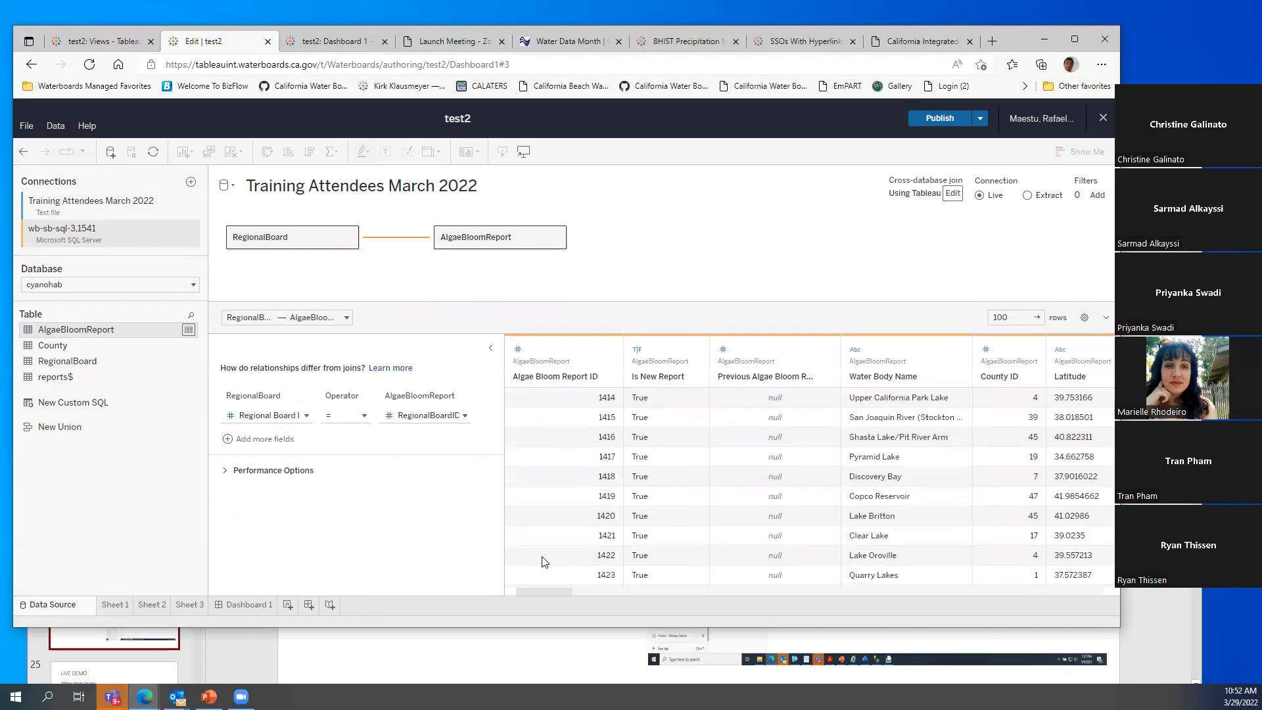
pyautogui.moveTo(509, 524); pyautogui.dragTo(488, 519)
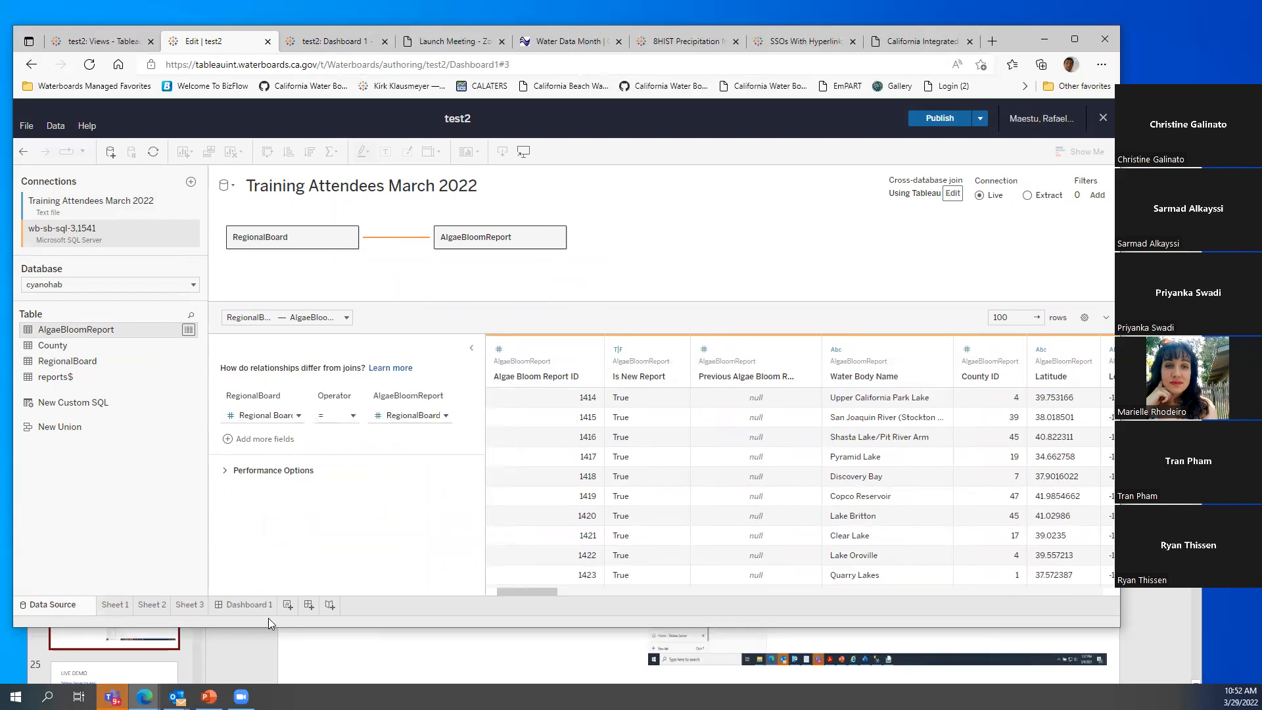
pyautogui.click(288, 604)
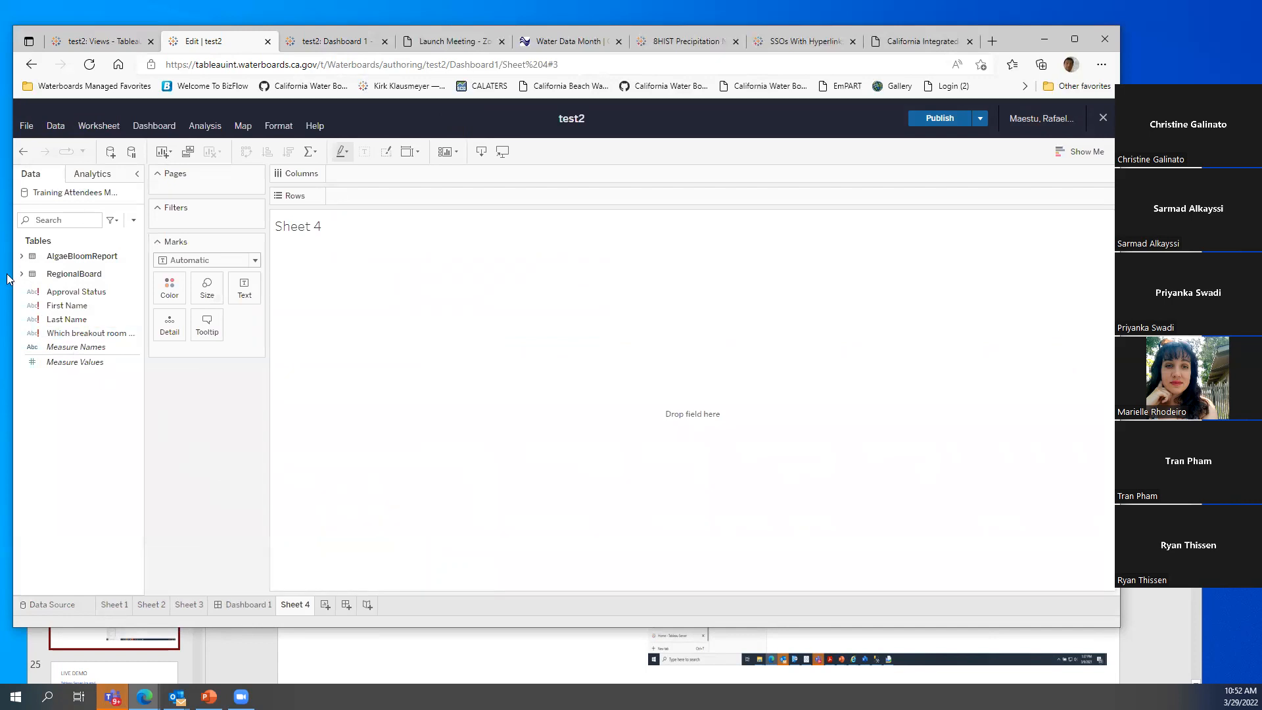
pyautogui.click(21, 274)
pyautogui.click(21, 274)
pyautogui.click(55, 293)
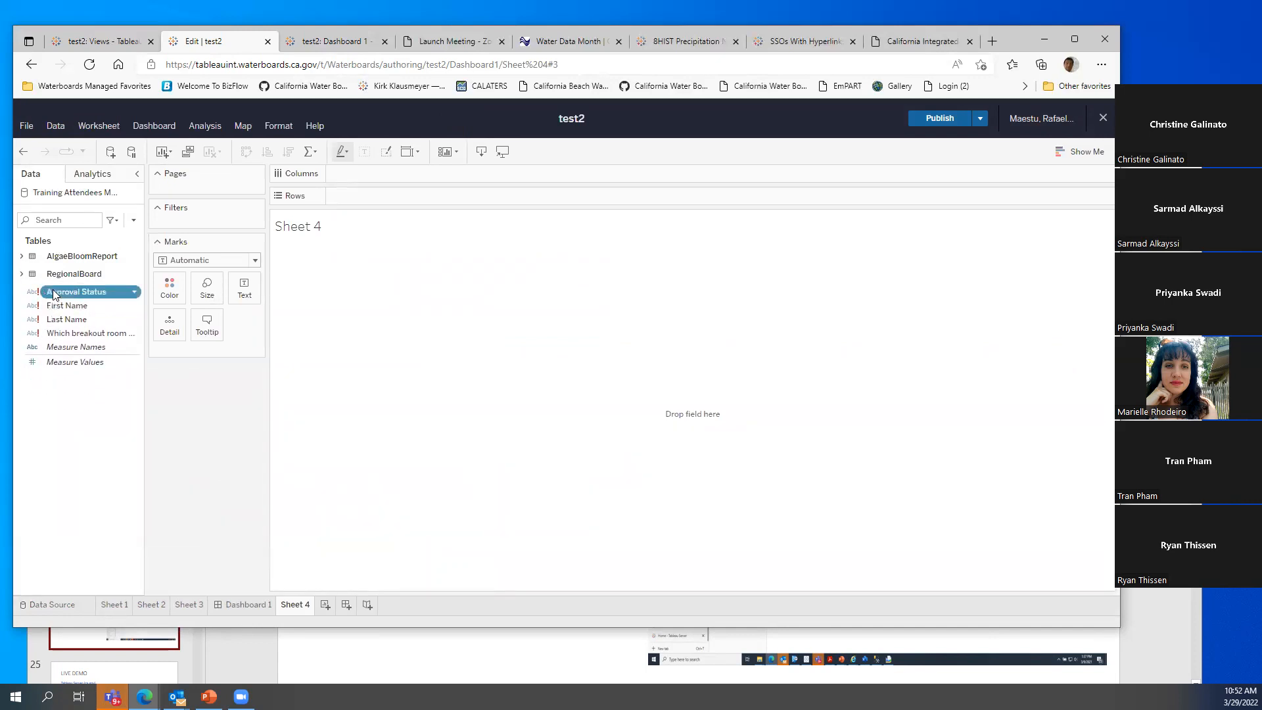
pyautogui.click(21, 256)
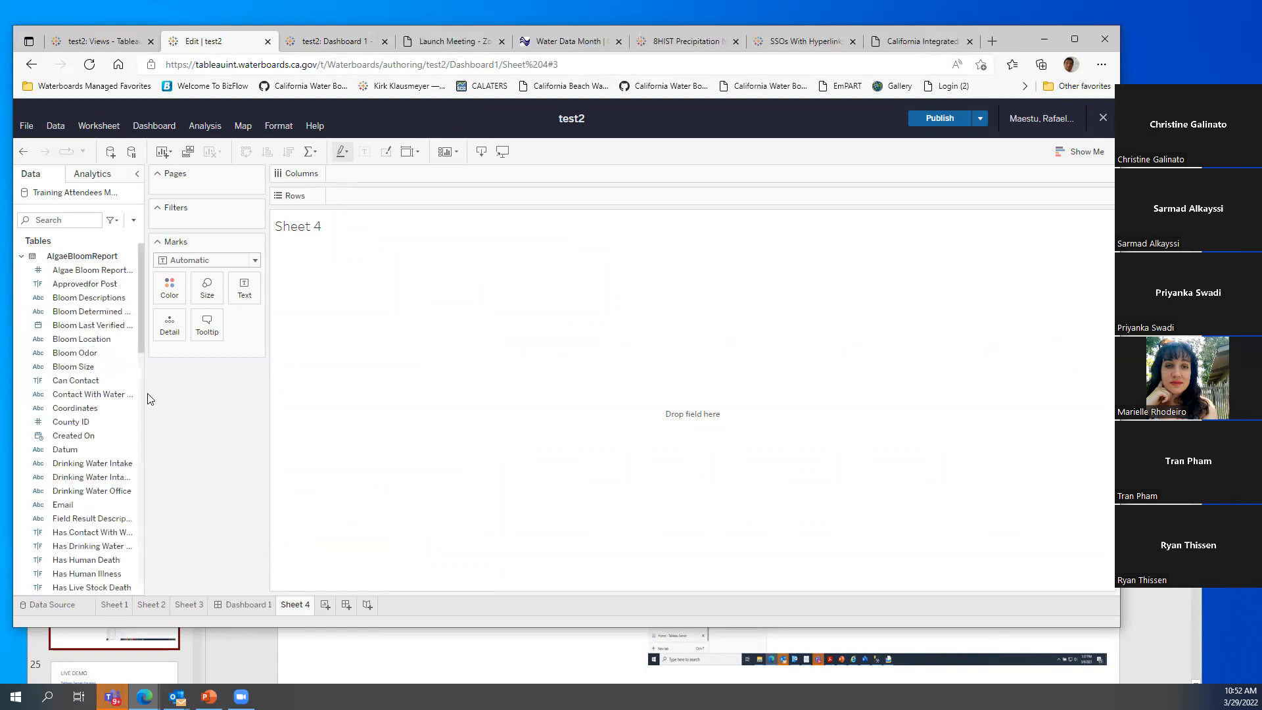
pyautogui.moveTo(147, 400); pyautogui.dragTo(262, 412)
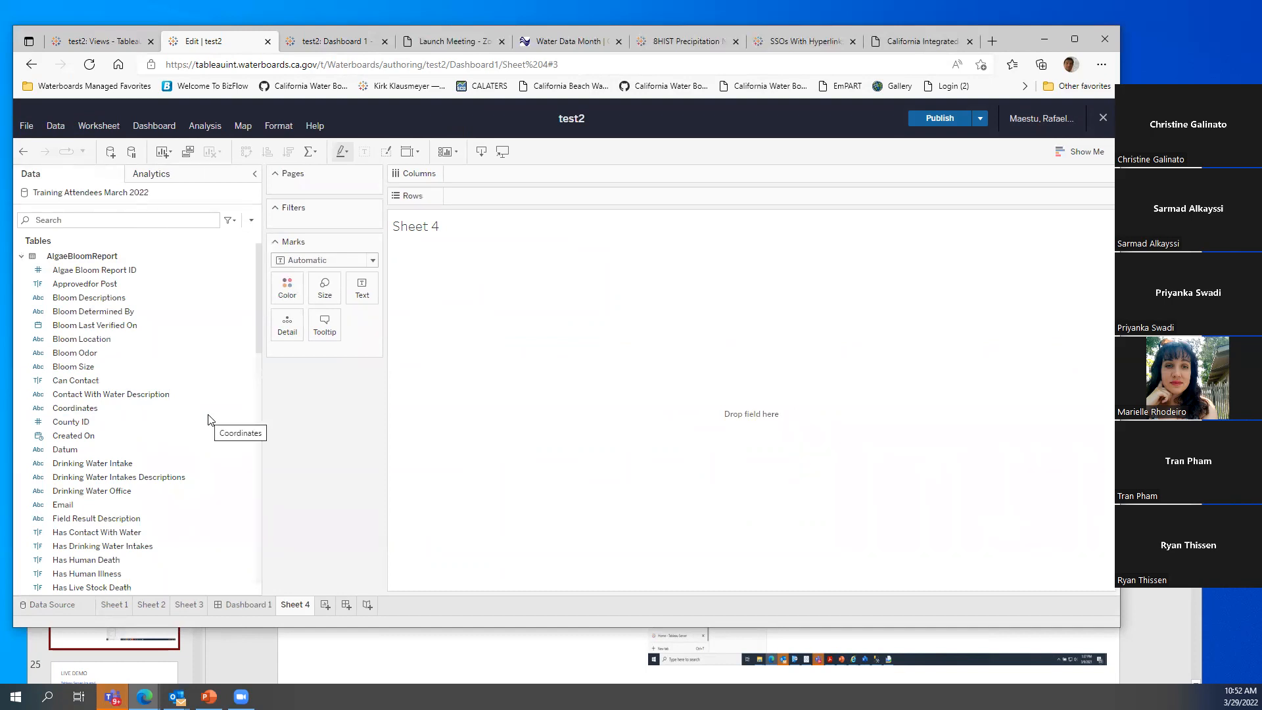
pyautogui.scroll(-3, 205, 427)
pyautogui.scroll(1, 204, 434)
pyautogui.scroll(1, 206, 438)
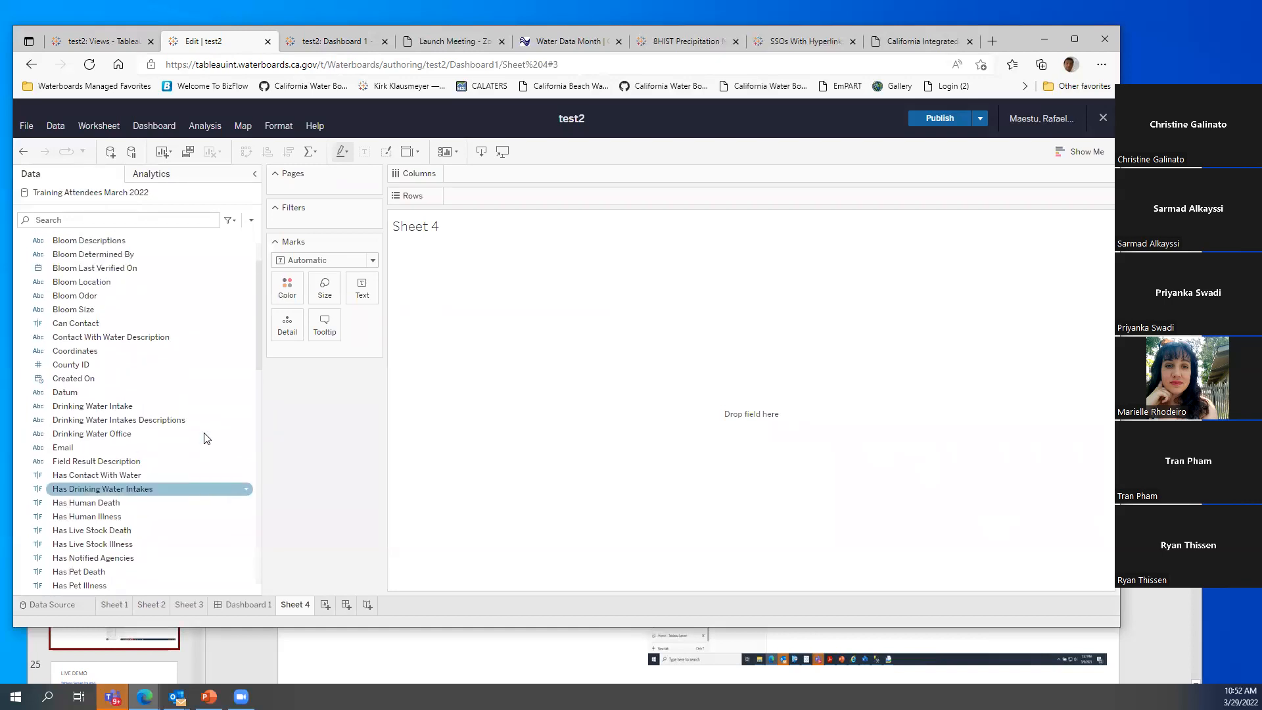
pyautogui.click(84, 438)
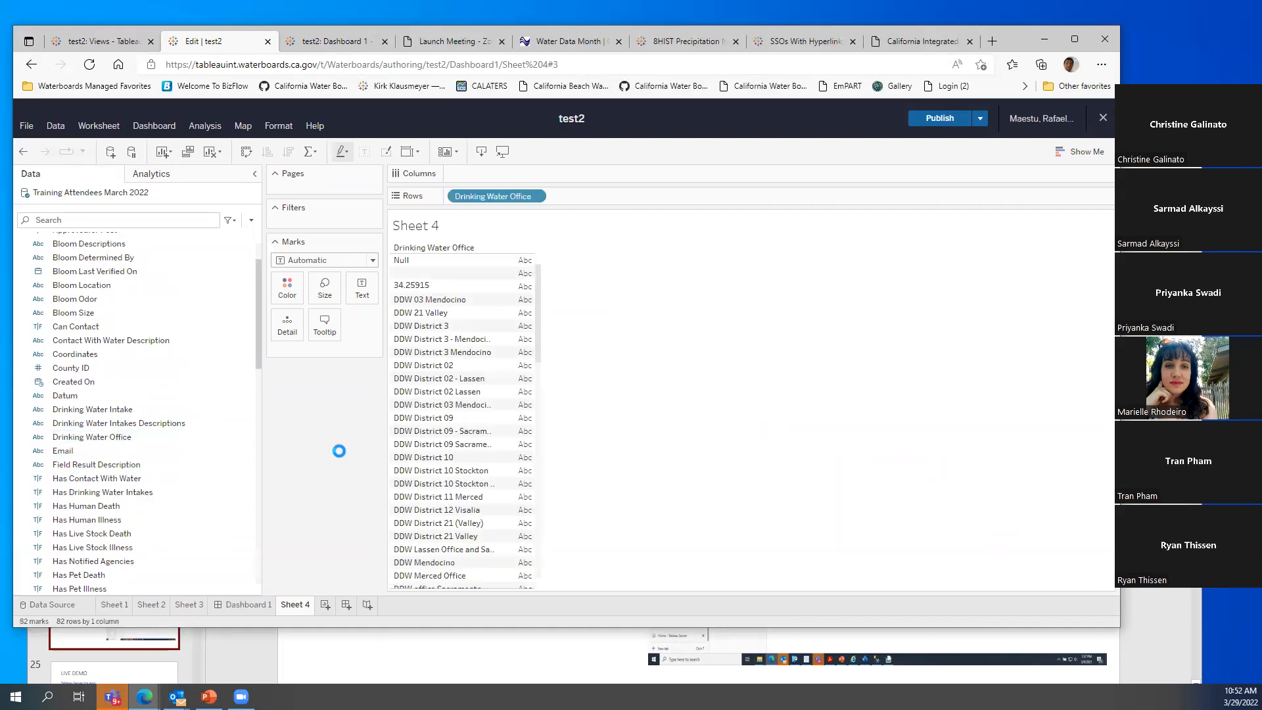
pyautogui.scroll(-5, 431, 466)
pyautogui.scroll(-10, 160, 448)
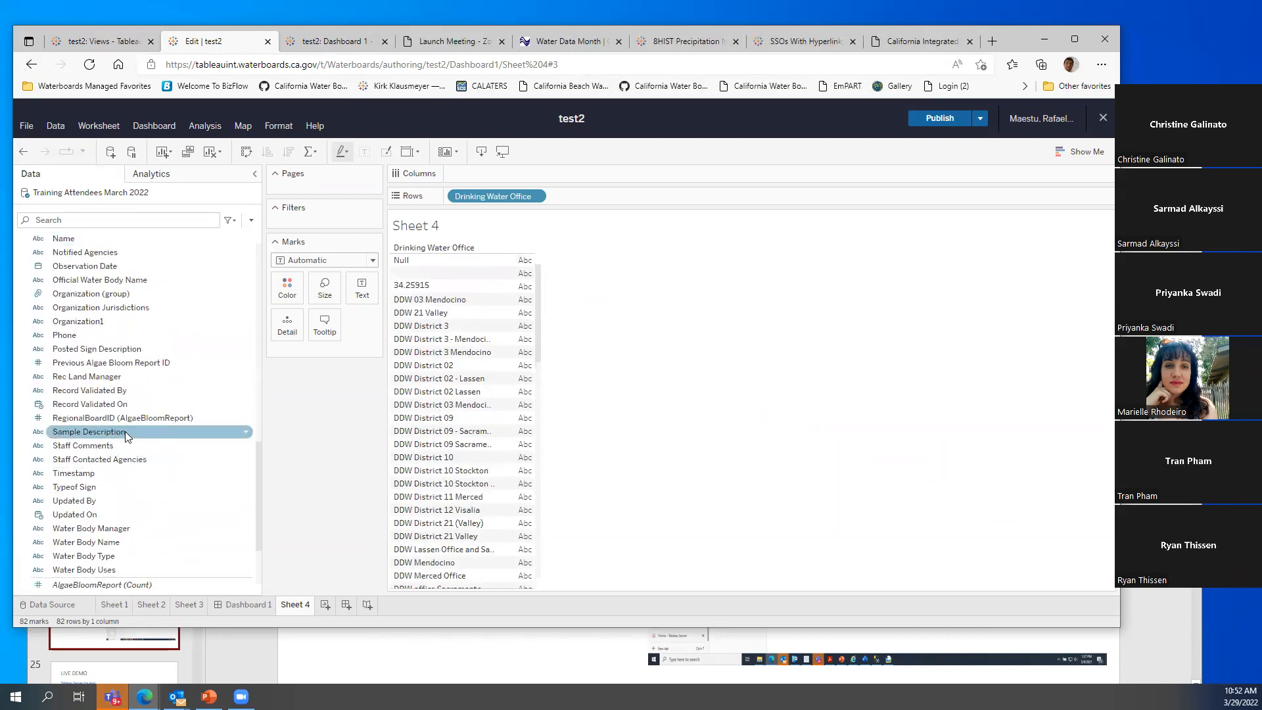
pyautogui.scroll(3, 158, 439)
pyautogui.scroll(4, 159, 440)
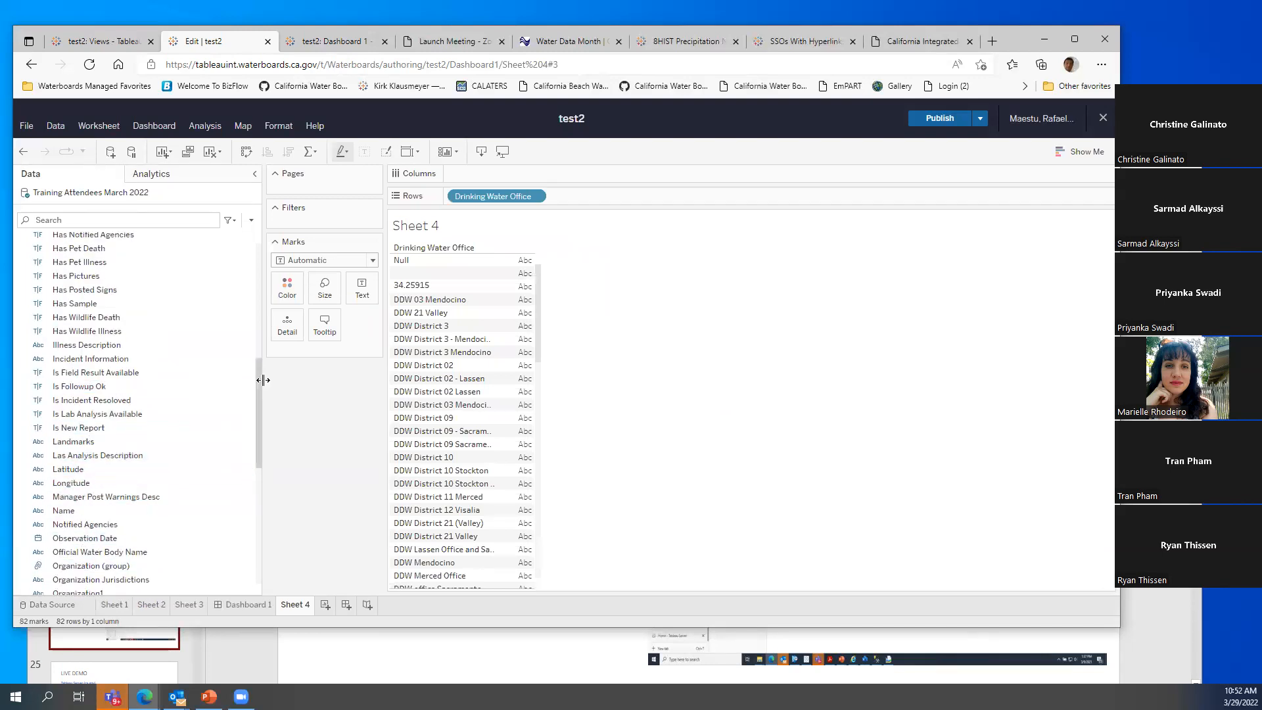
pyautogui.moveTo(257, 391); pyautogui.dragTo(256, 435)
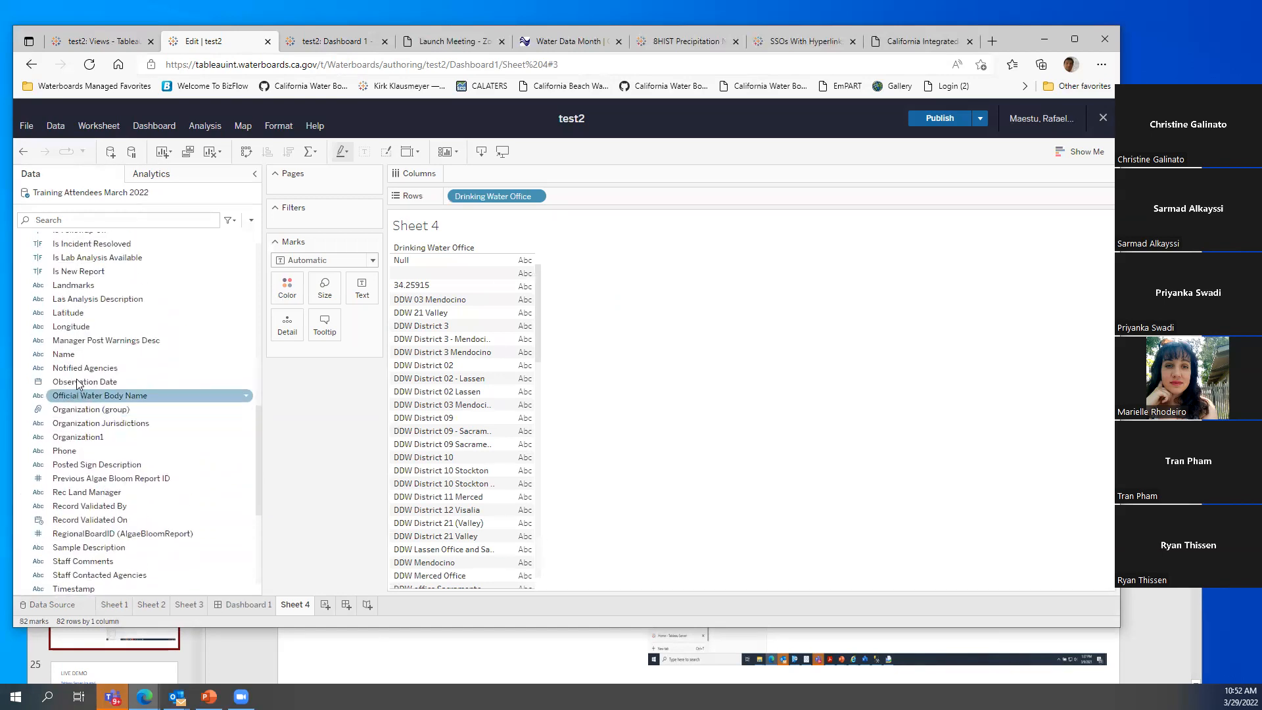
pyautogui.click(70, 315)
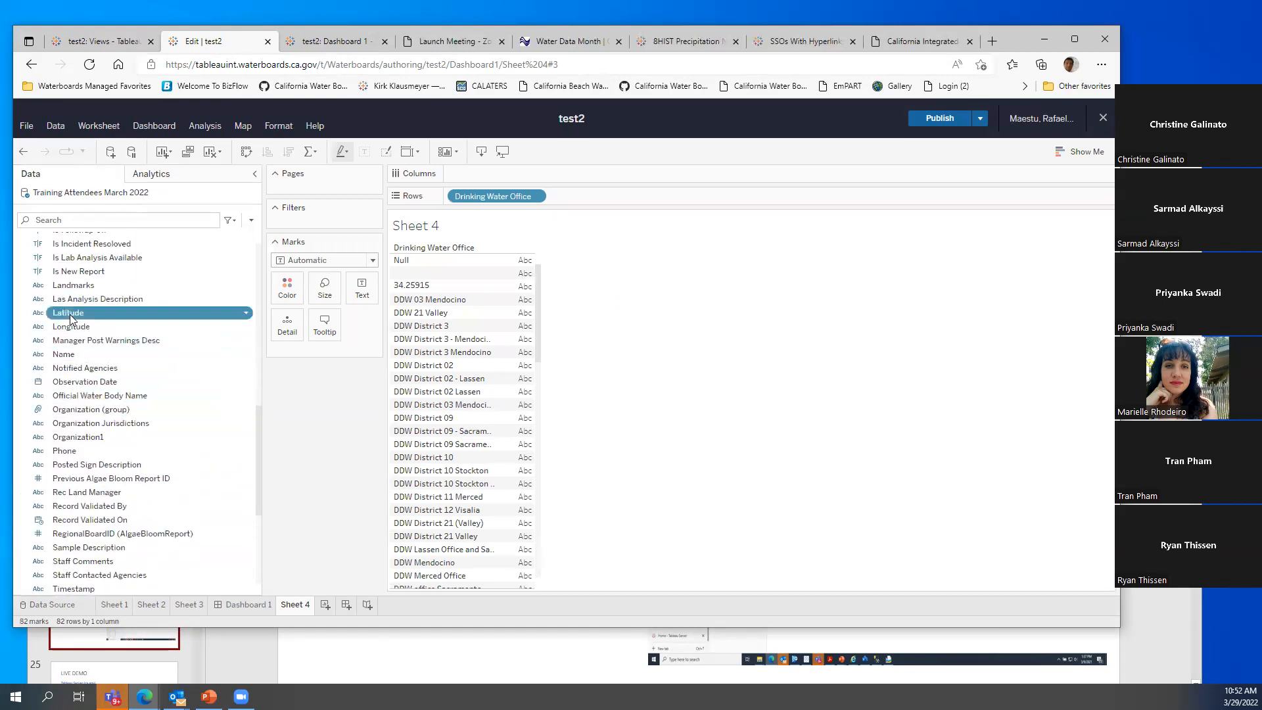
pyautogui.click(247, 315)
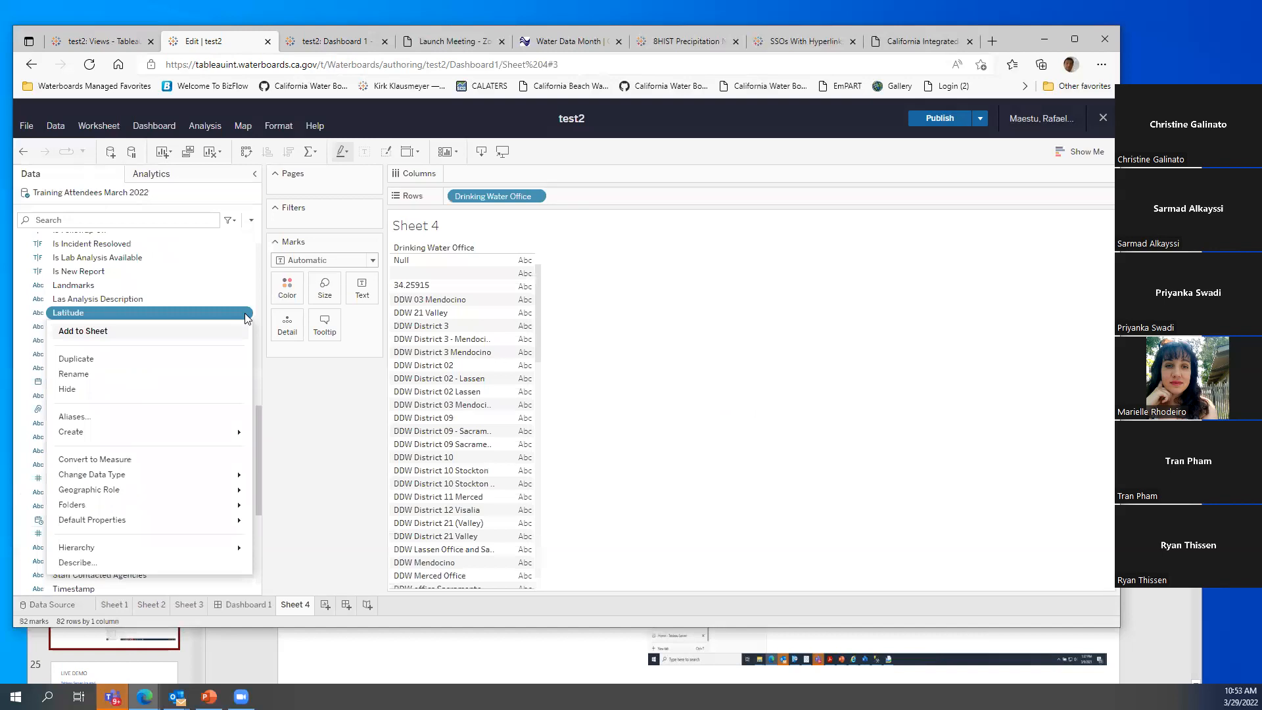
pyautogui.moveTo(167, 499)
pyautogui.click(322, 429)
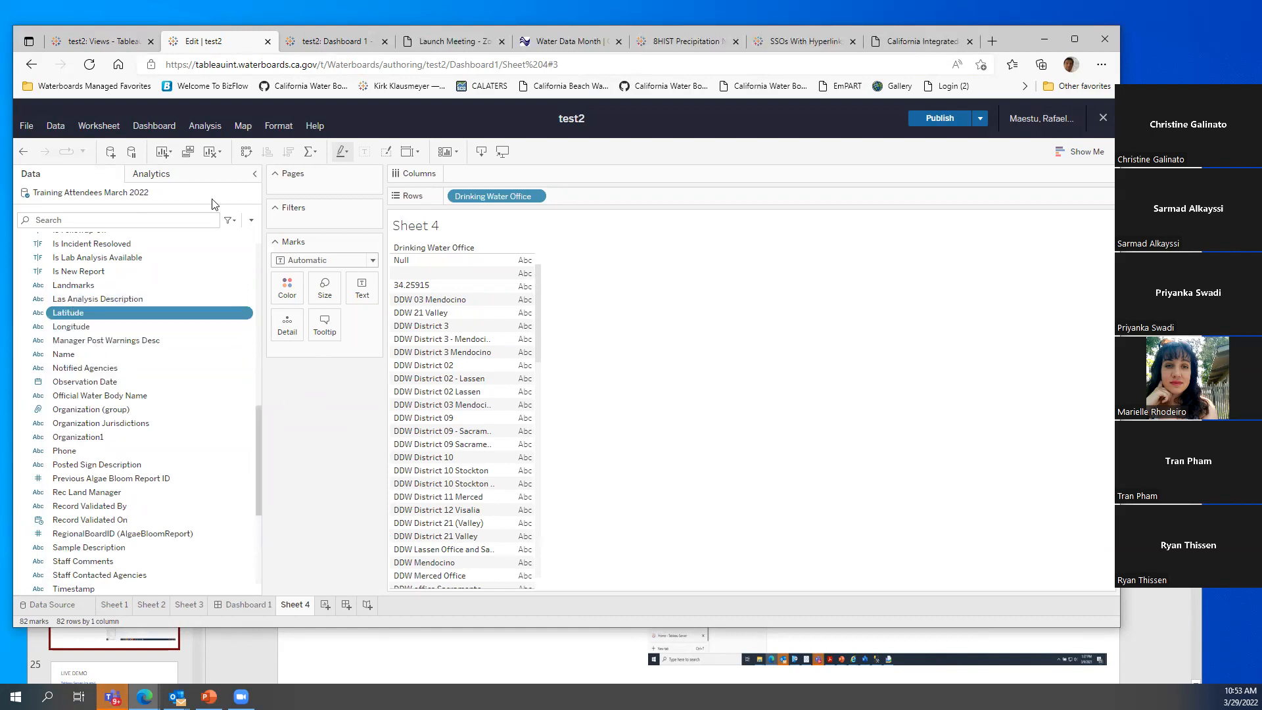
pyautogui.click(34, 70)
# Return to the Data Source page and close the test2 editor without publishing
pyautogui.click(31, 68)
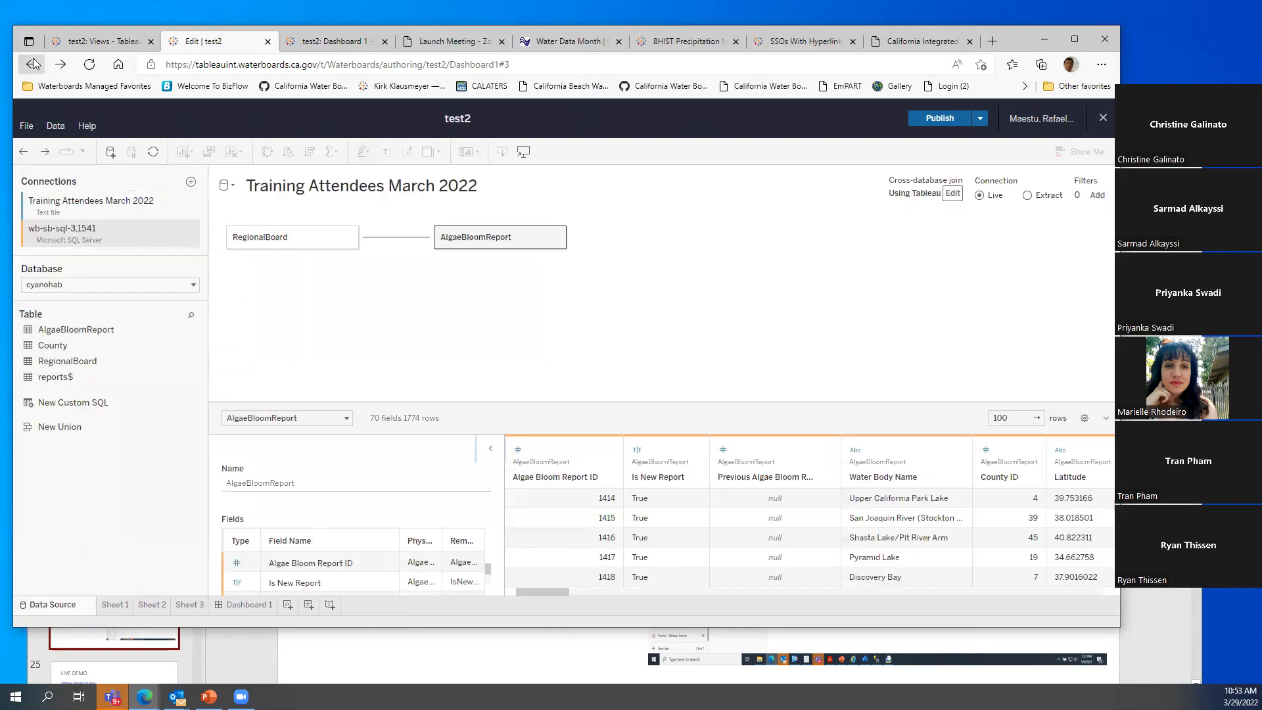
pyautogui.click(1103, 119)
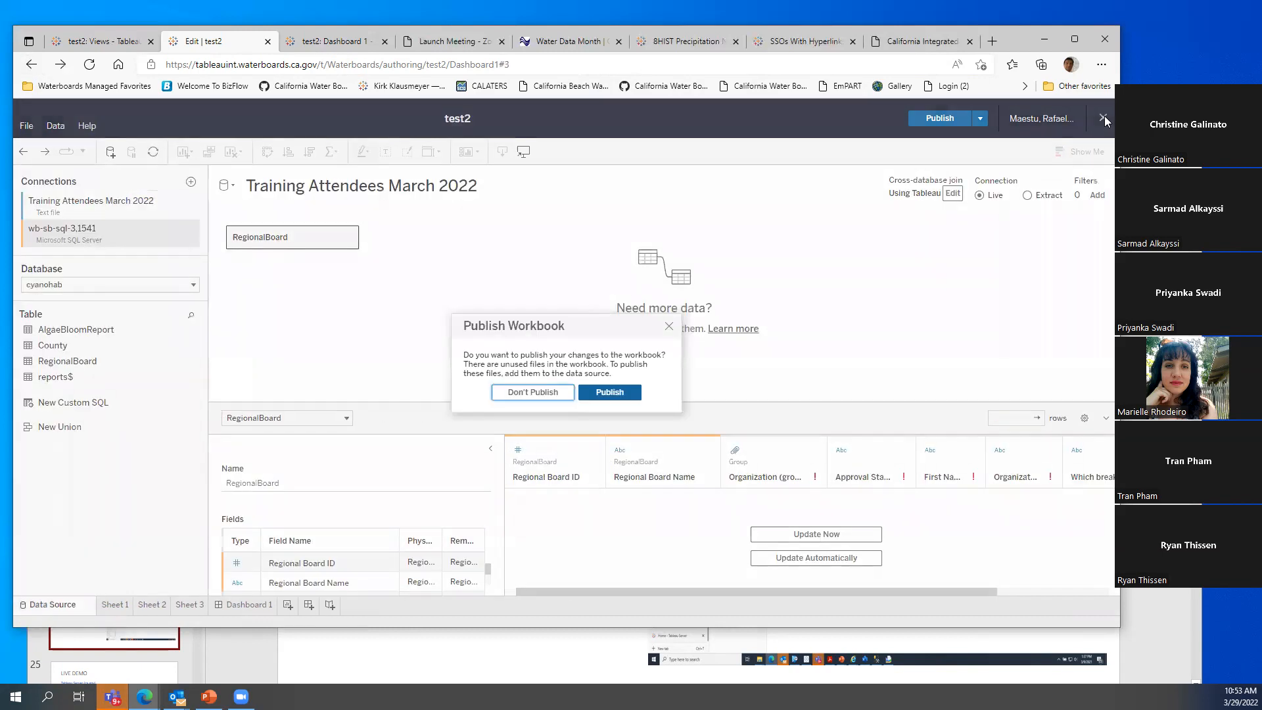
pyautogui.click(527, 394)
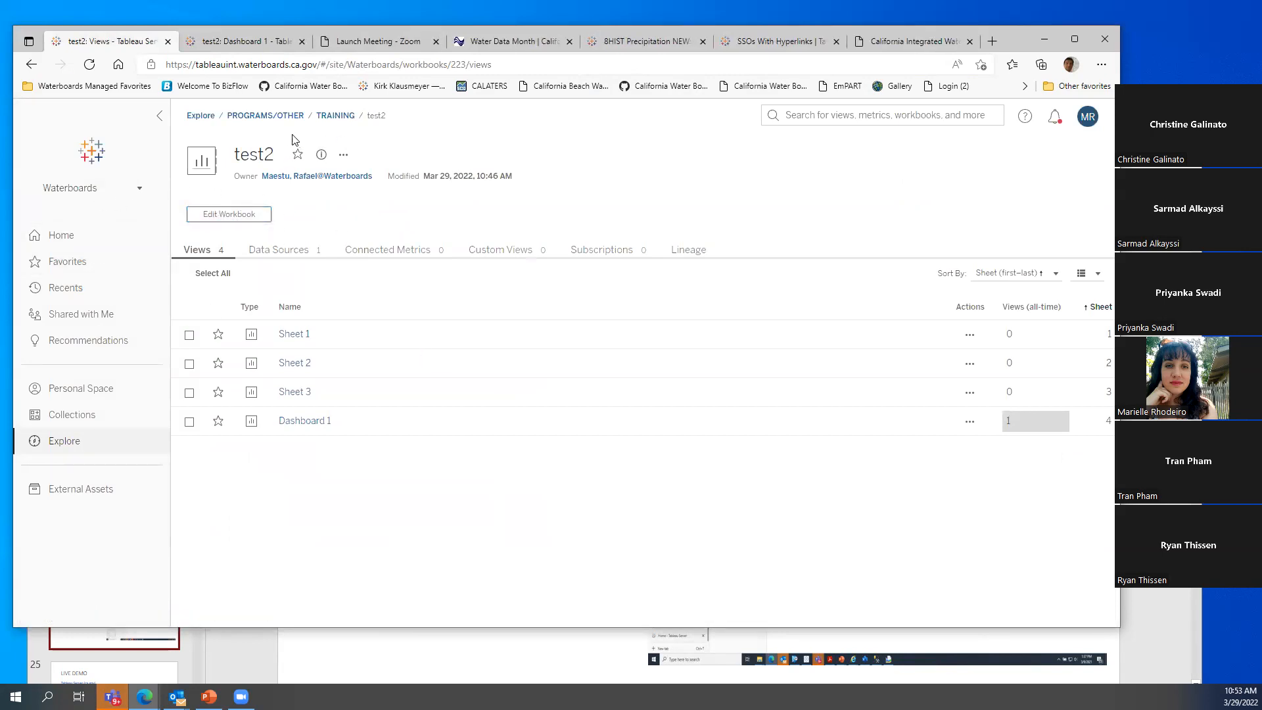
# Create a new TRAINING workbook connected to Sanitary Sewer Overflow, found by searching 'ss'
pyautogui.click(335, 116)
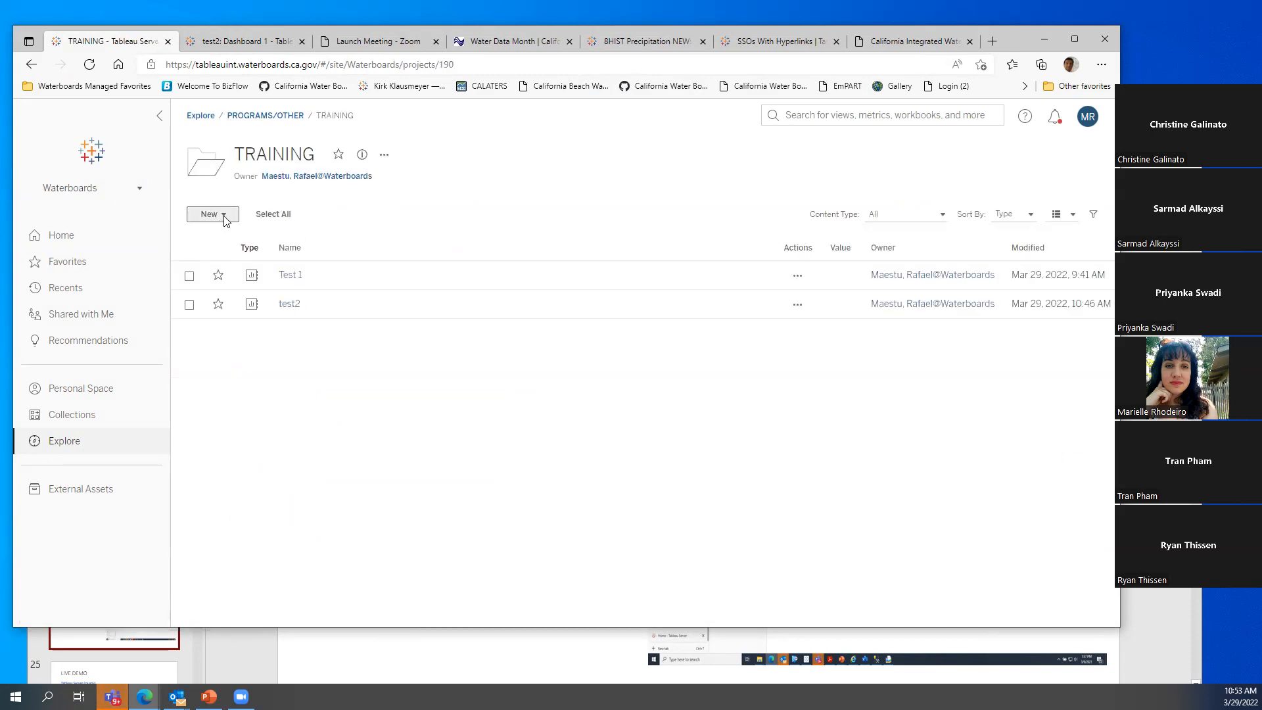
pyautogui.click(224, 217)
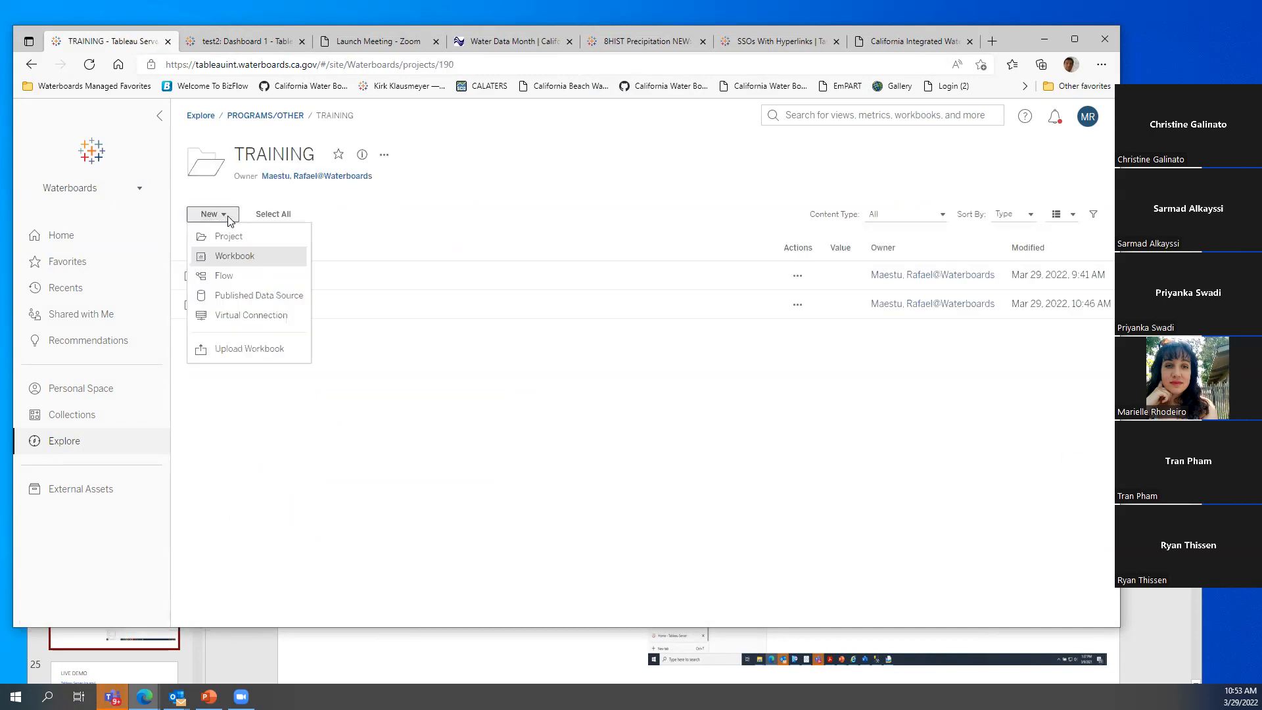
pyautogui.click(231, 257)
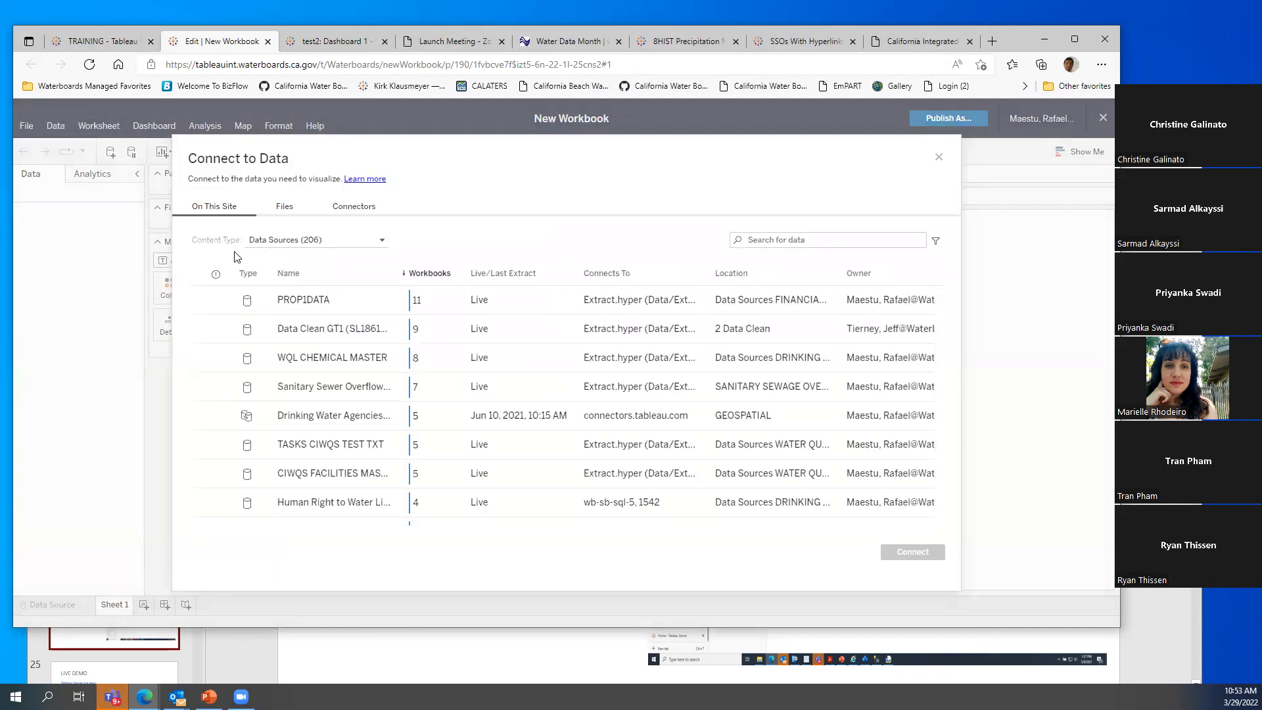
pyautogui.click(763, 239)
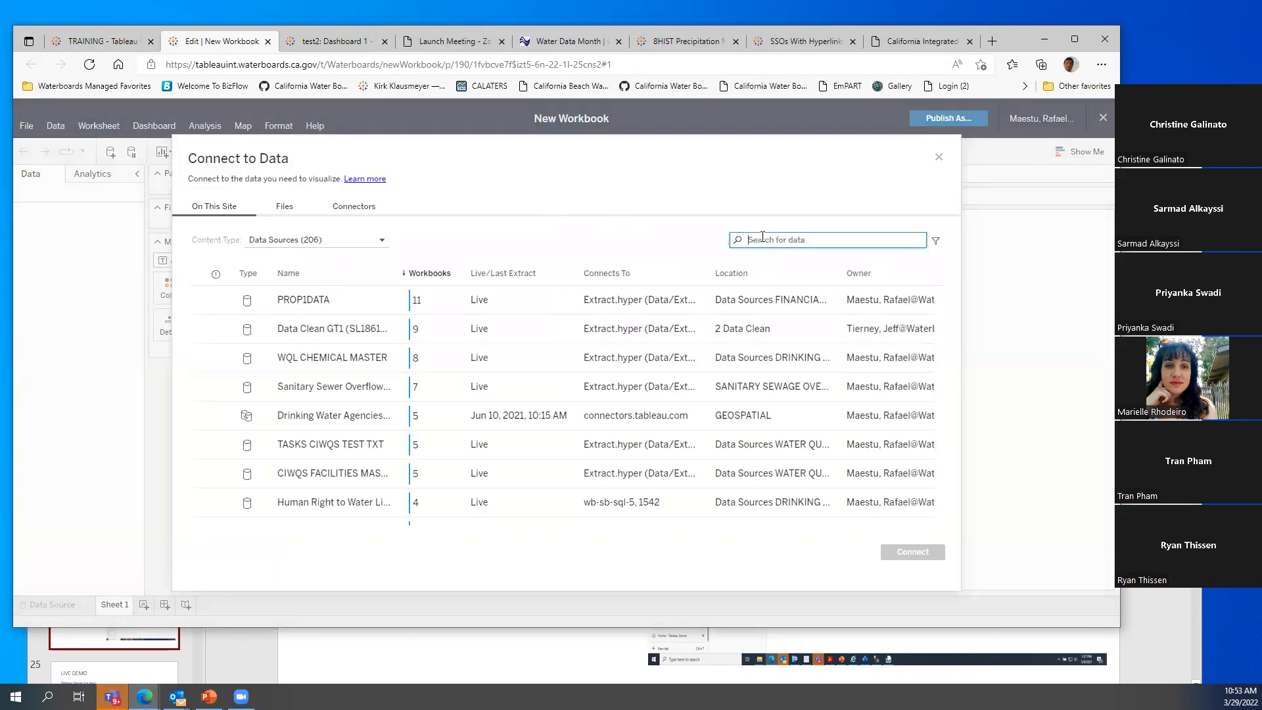
pyautogui.write('sso')
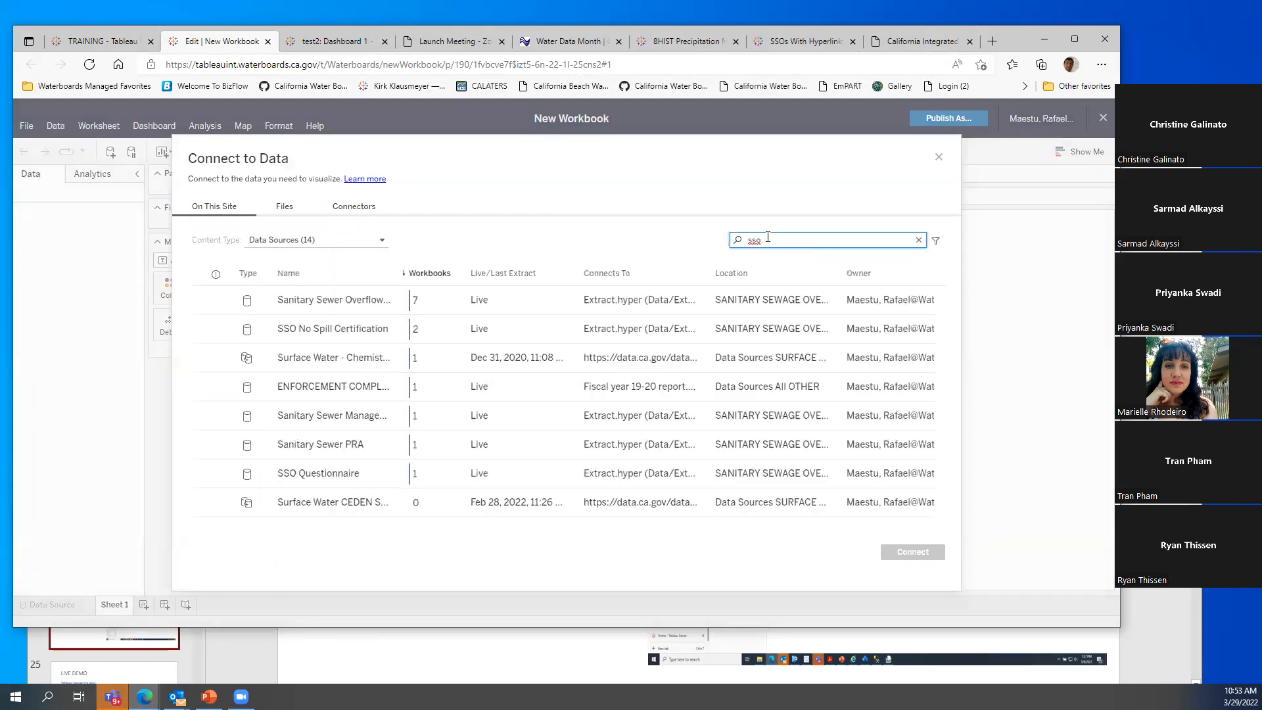
pyautogui.click(340, 305)
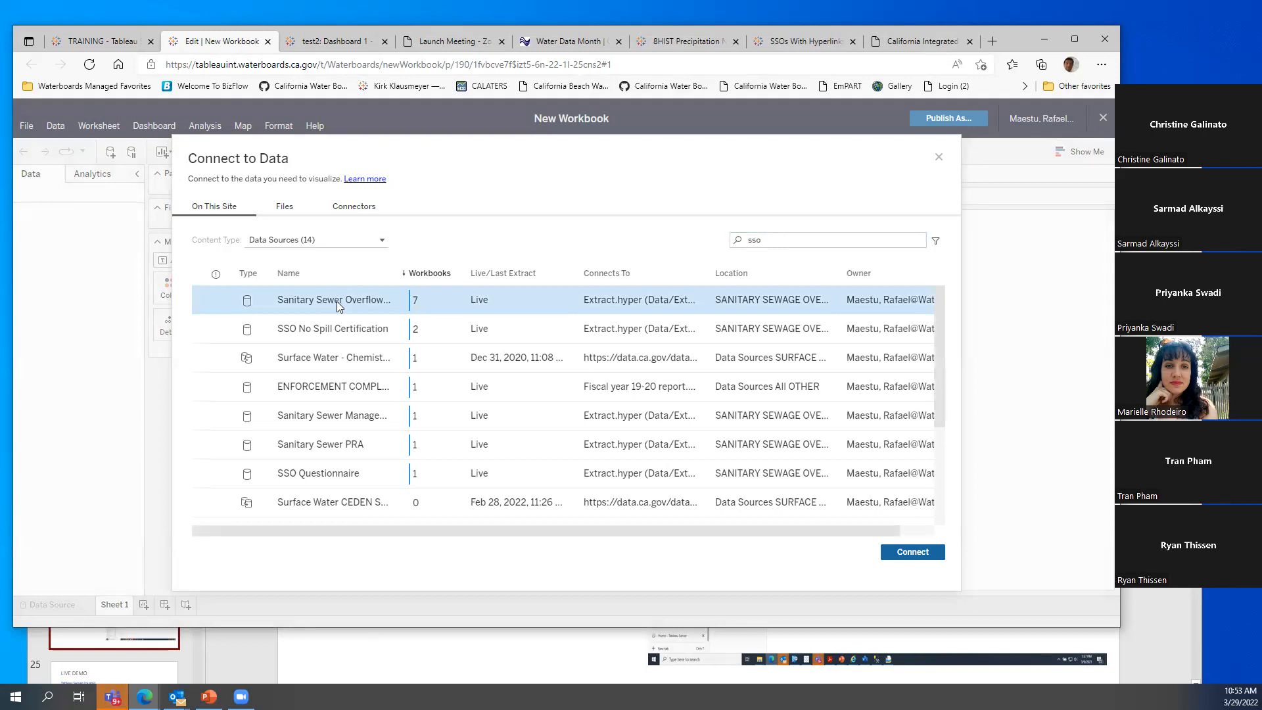
pyautogui.click(917, 554)
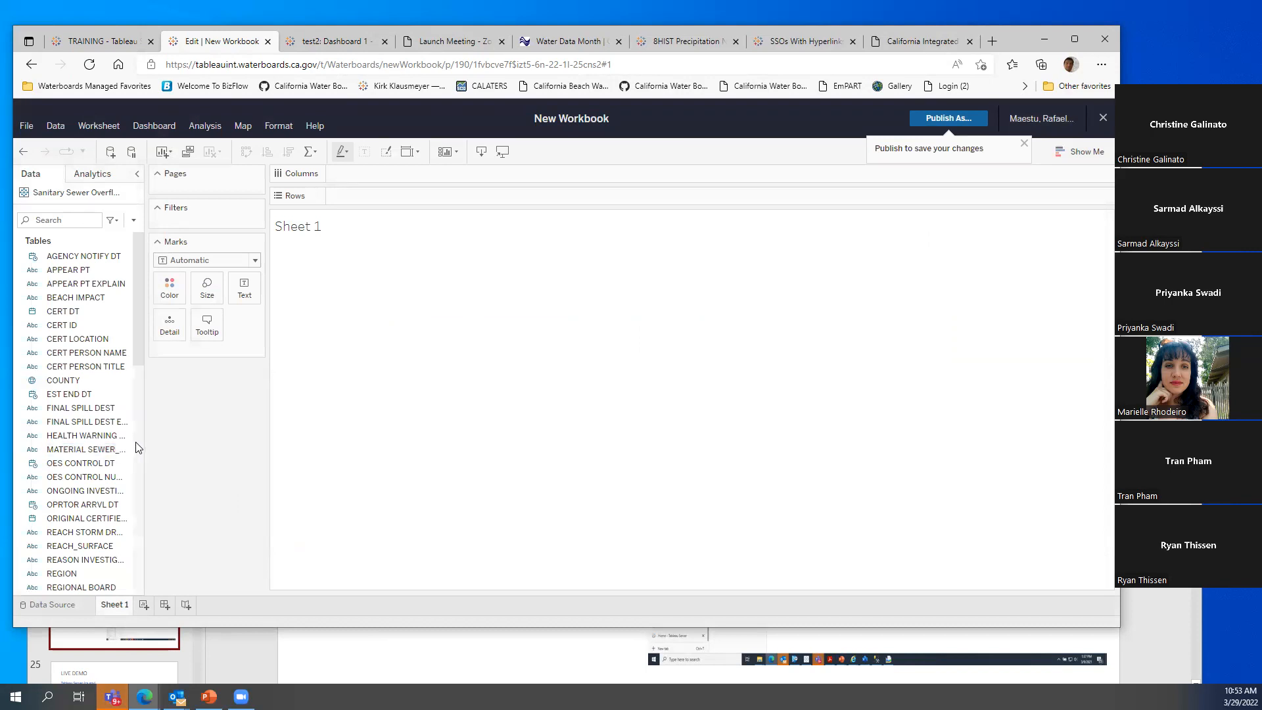
# Widen the Data pane and give LATTITUDE DECIMAL DEGREES the Latitude geographic role
pyautogui.scroll(-10, 98, 427)
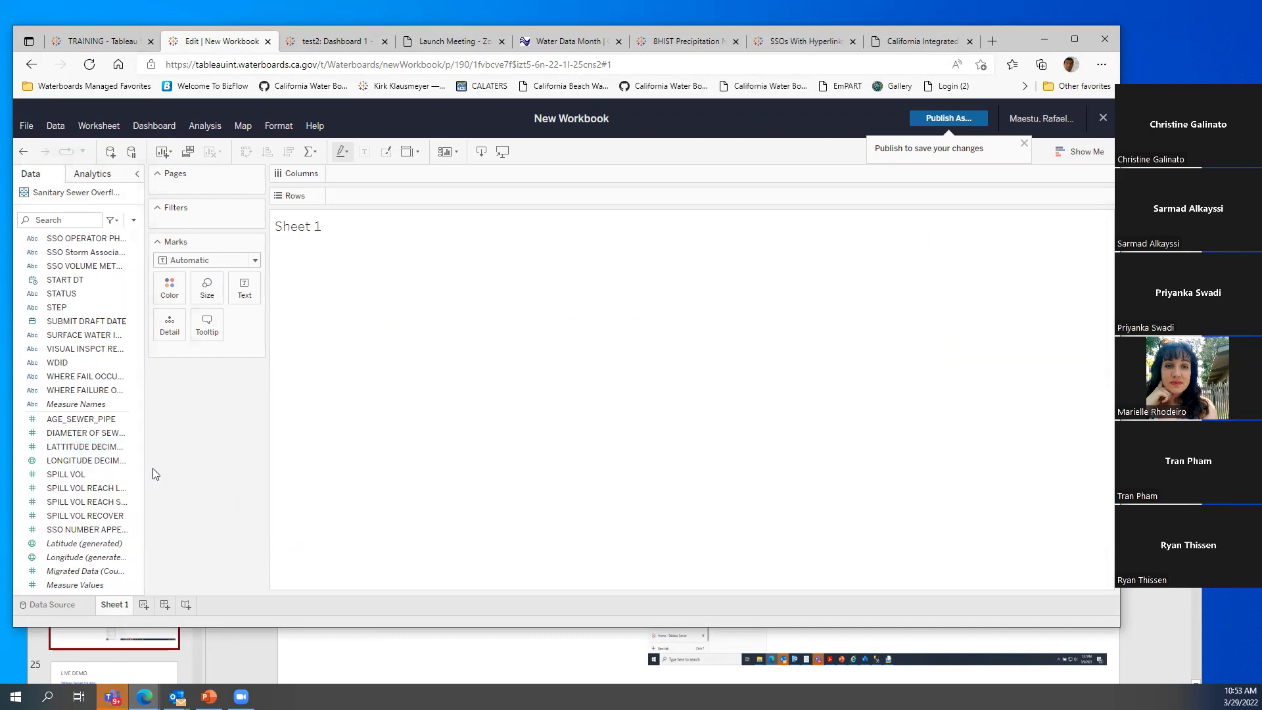
pyautogui.moveTo(144, 469); pyautogui.dragTo(207, 479)
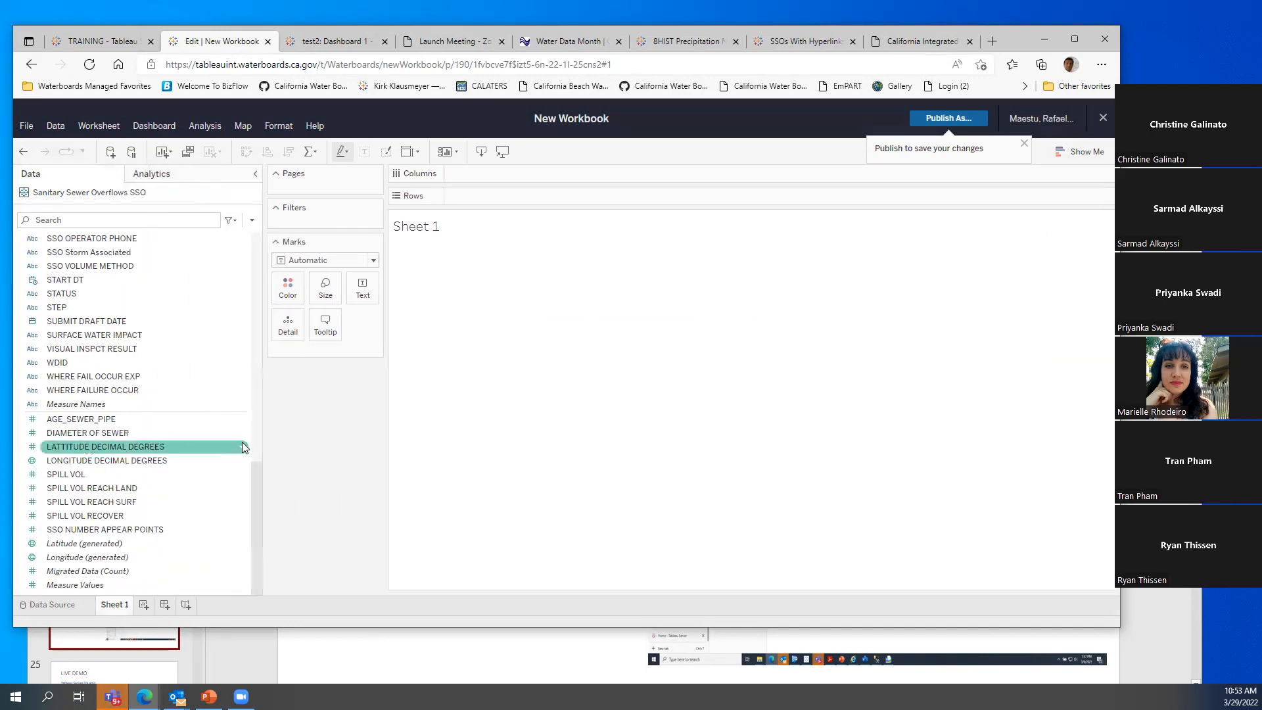
pyautogui.rightClick(243, 447)
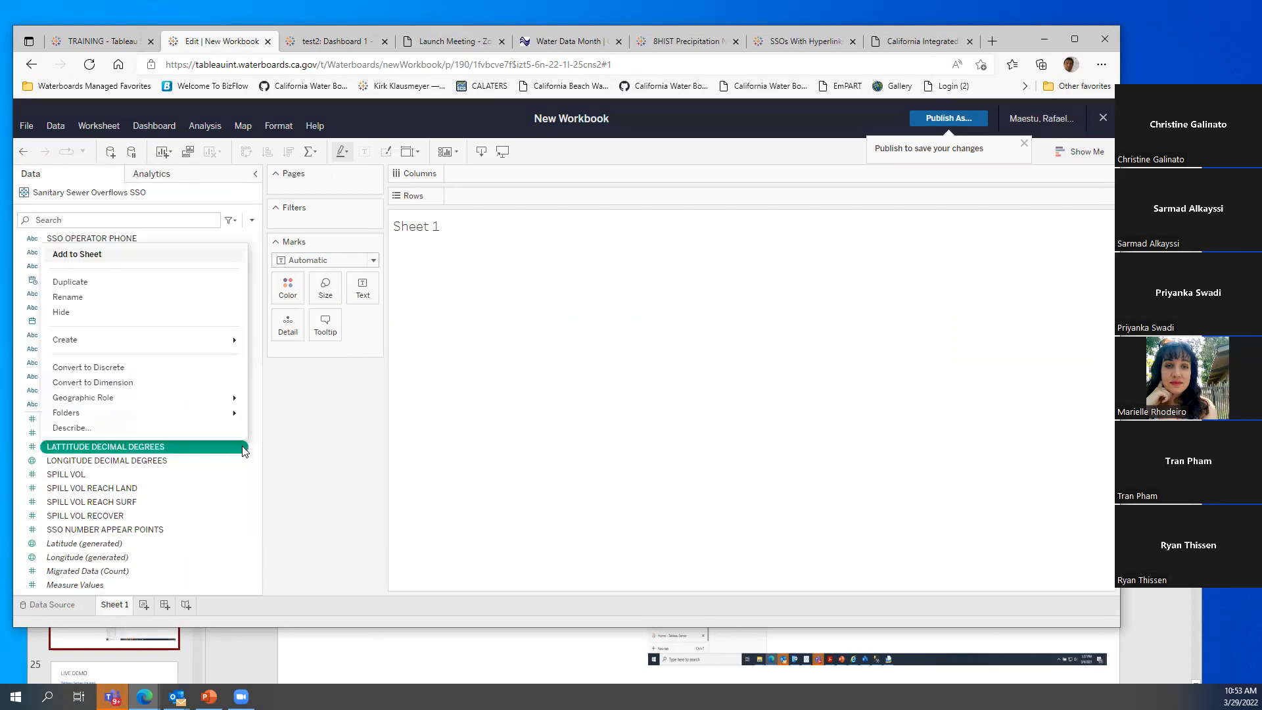
pyautogui.moveTo(212, 404)
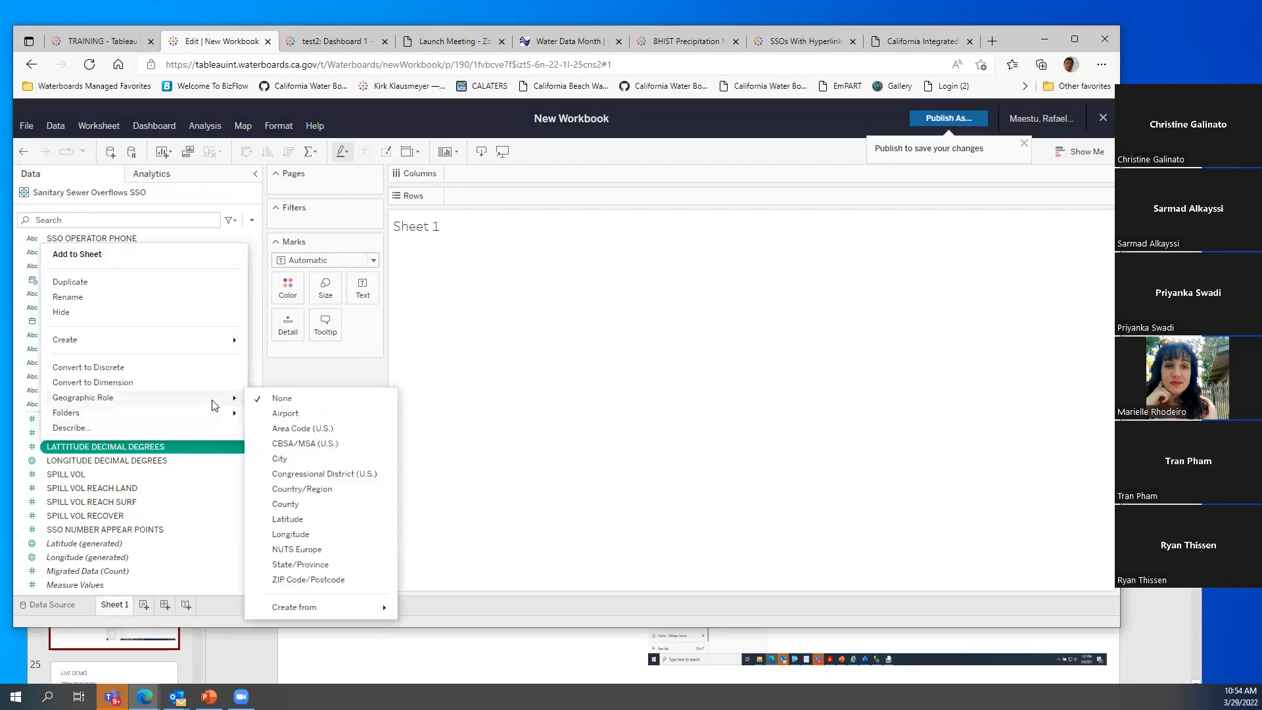
pyautogui.click(297, 521)
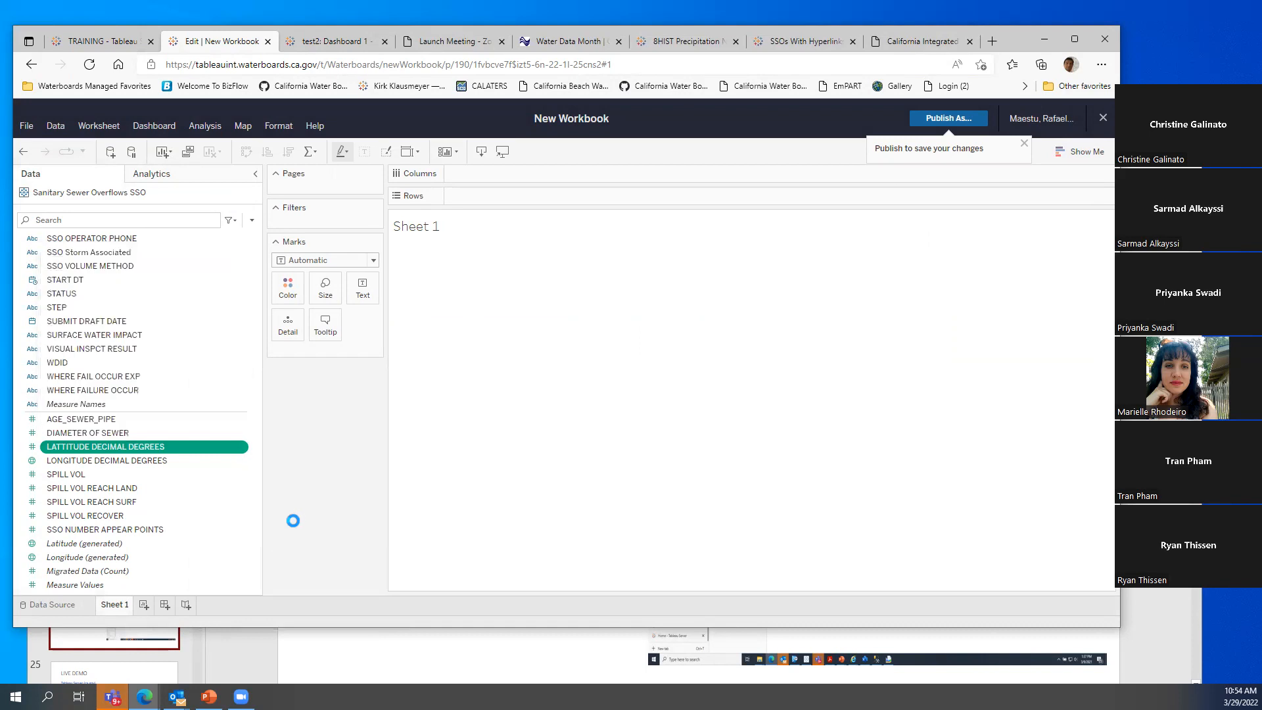
# Map latitude against LONGITUDE DECIMAL DEGREES, with SPILL ID as detail for one point per spill
pyautogui.doubleClick(66, 449)
pyautogui.click(77, 461)
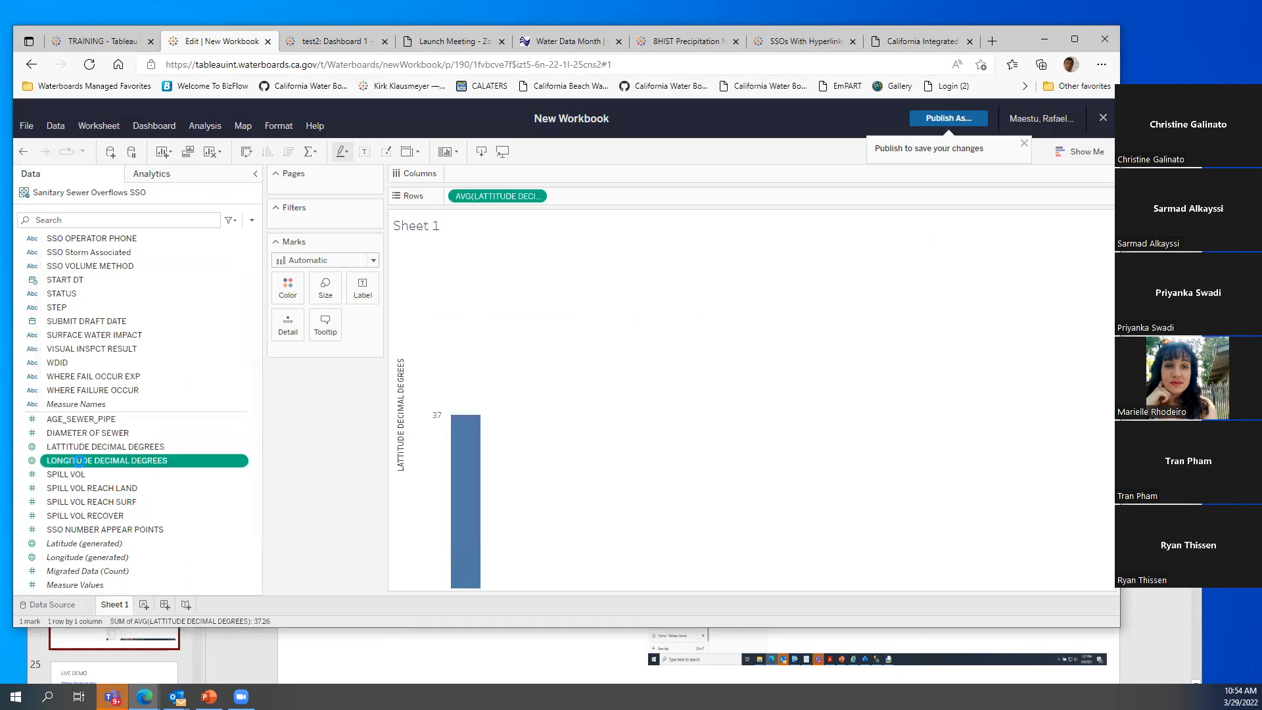
pyautogui.doubleClick(78, 460)
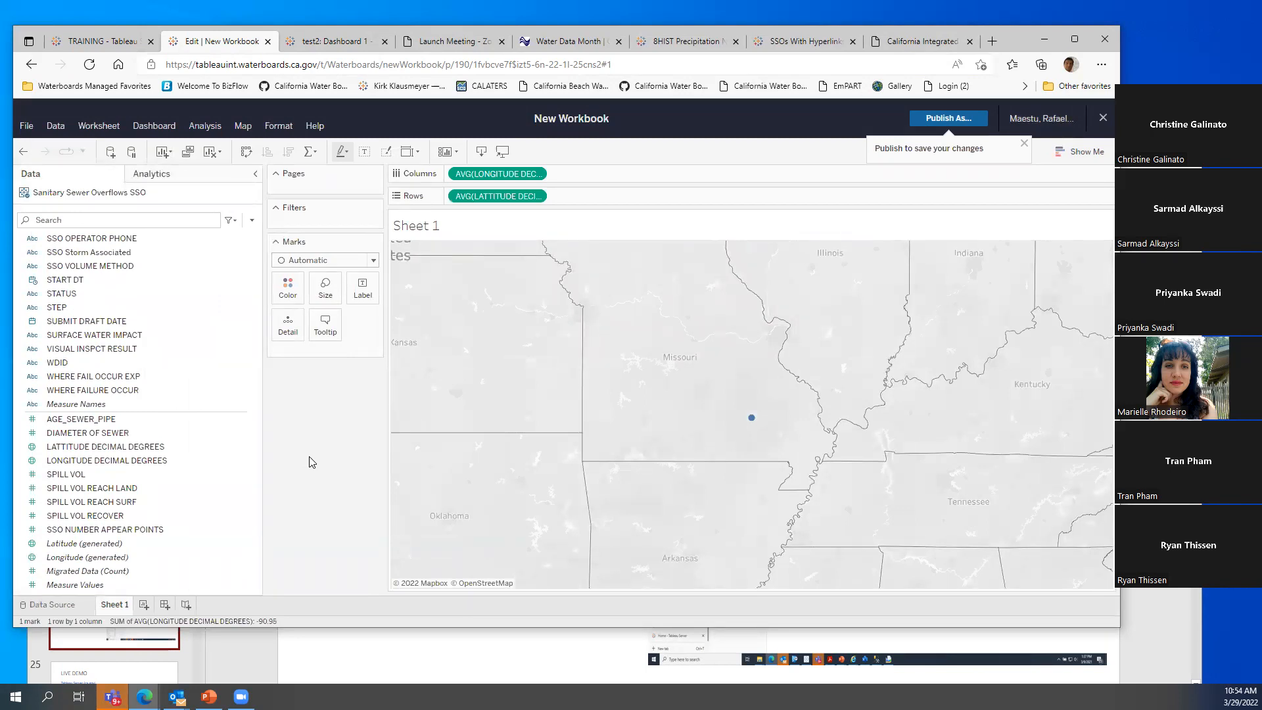
pyautogui.scroll(7, 137, 470)
pyautogui.scroll(8, 136, 469)
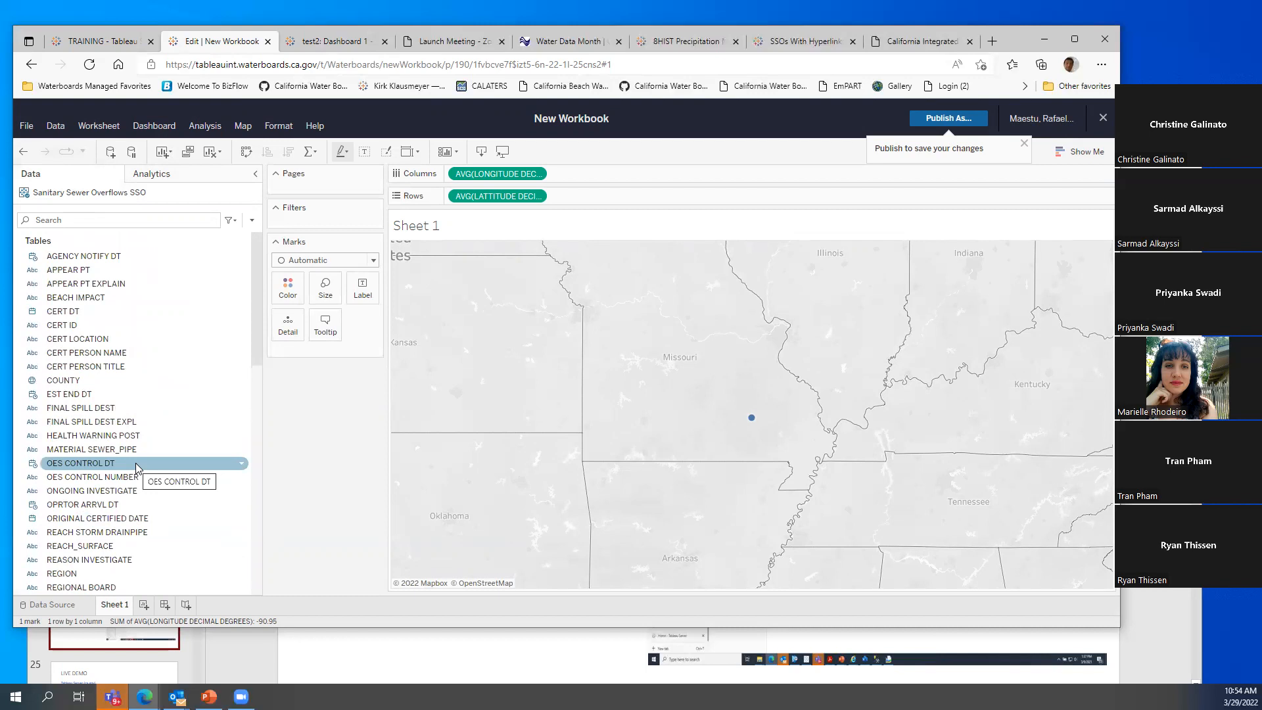
pyautogui.scroll(-8, 137, 468)
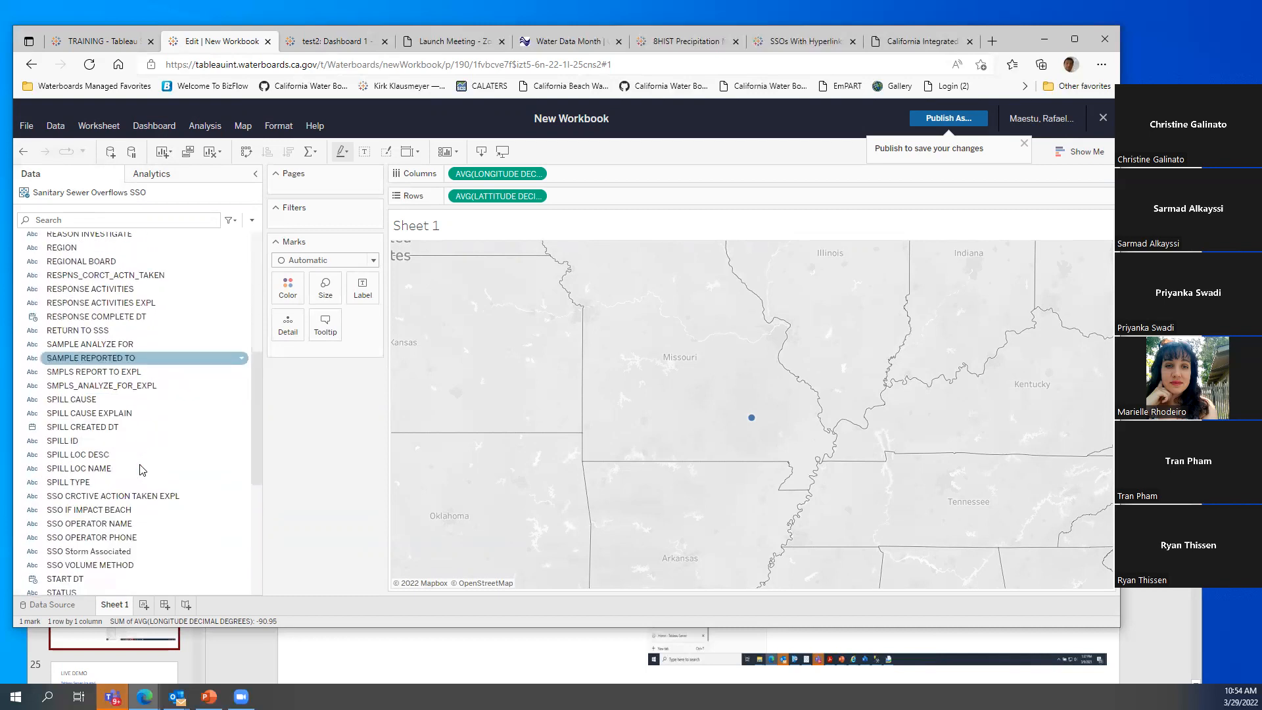
pyautogui.moveTo(69, 447); pyautogui.dragTo(294, 333)
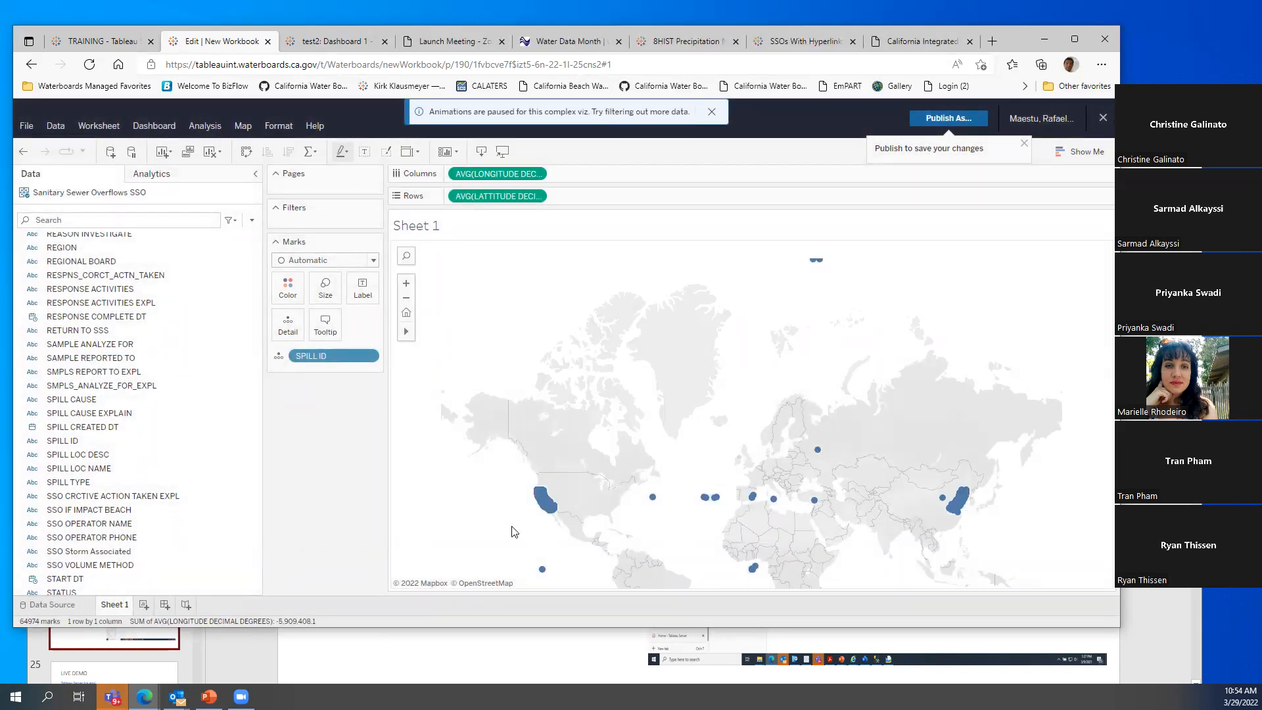
# Zoom and pan the map until California is centred
pyautogui.moveTo(963, 505)
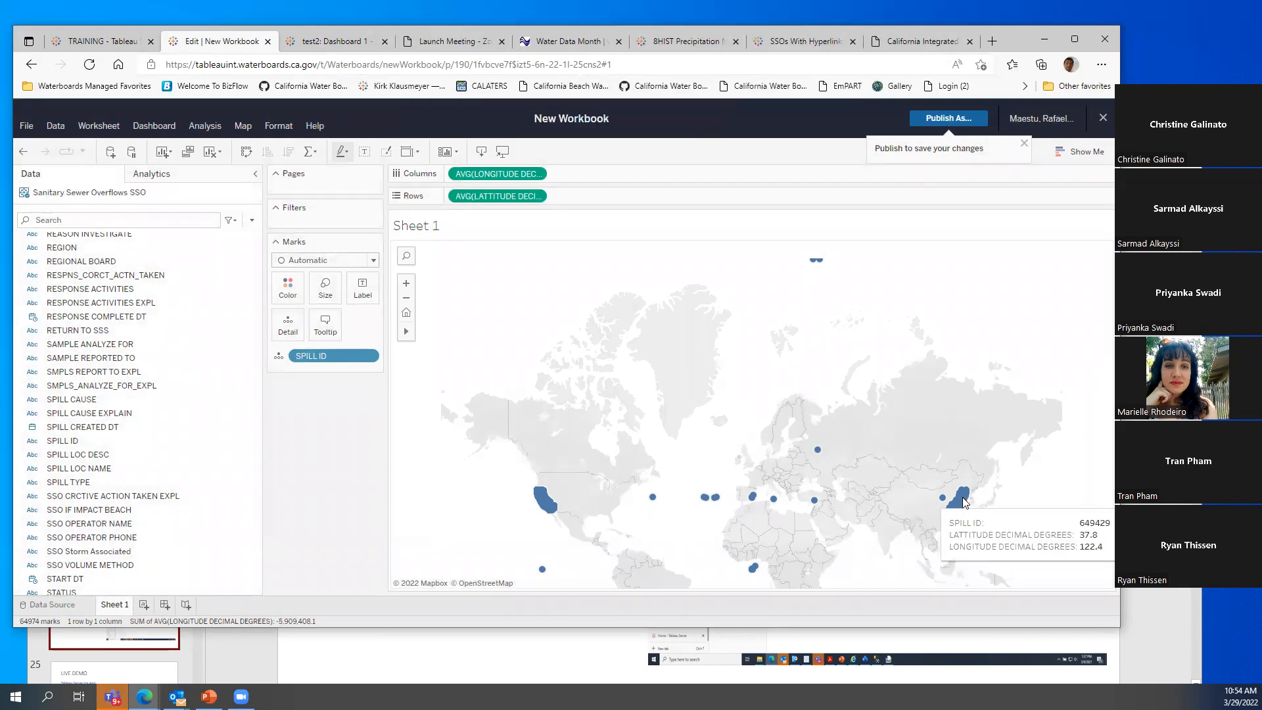
pyautogui.click(406, 283)
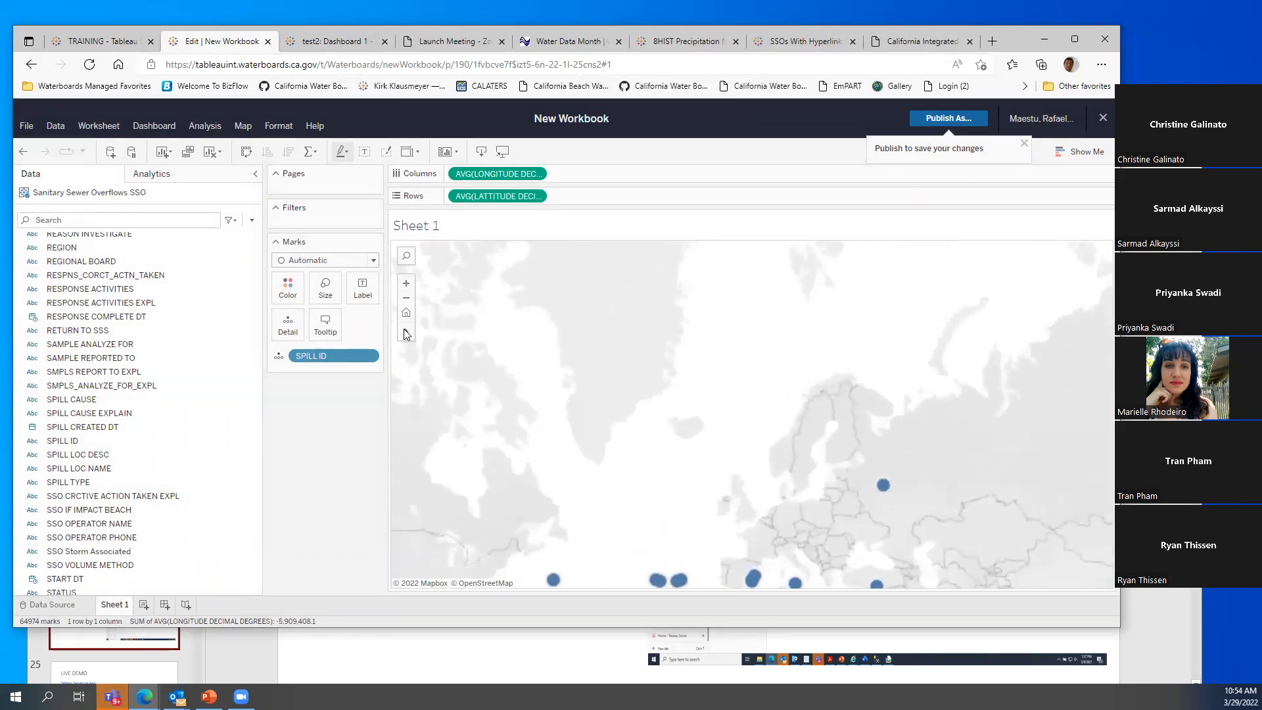
pyautogui.moveTo(458, 470); pyautogui.dragTo(682, 320)
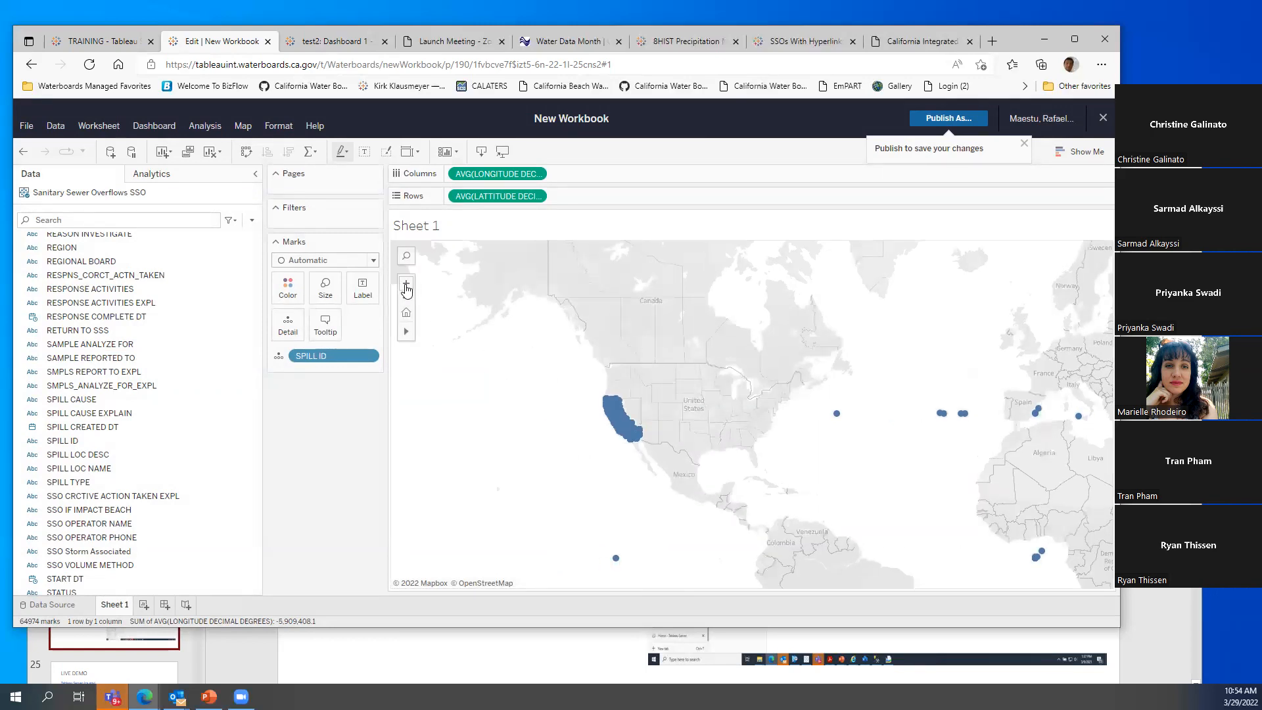
pyautogui.click(407, 284)
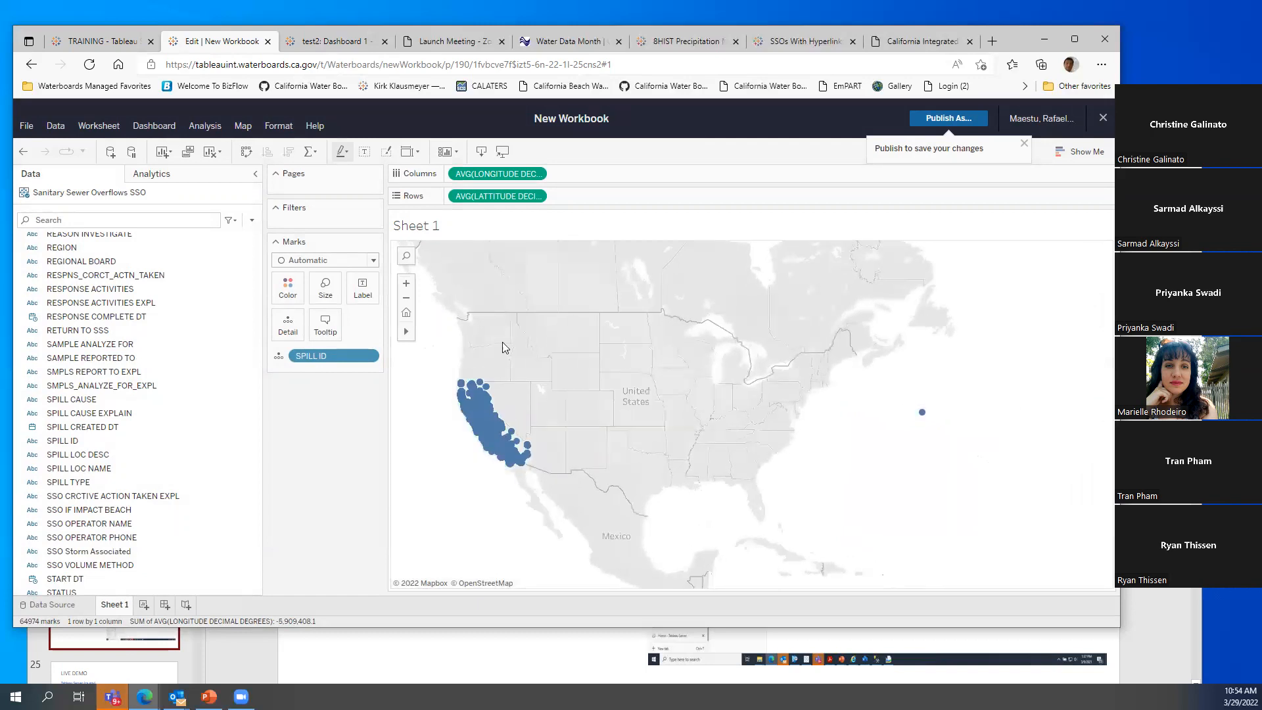
pyautogui.moveTo(452, 355); pyautogui.dragTo(521, 333)
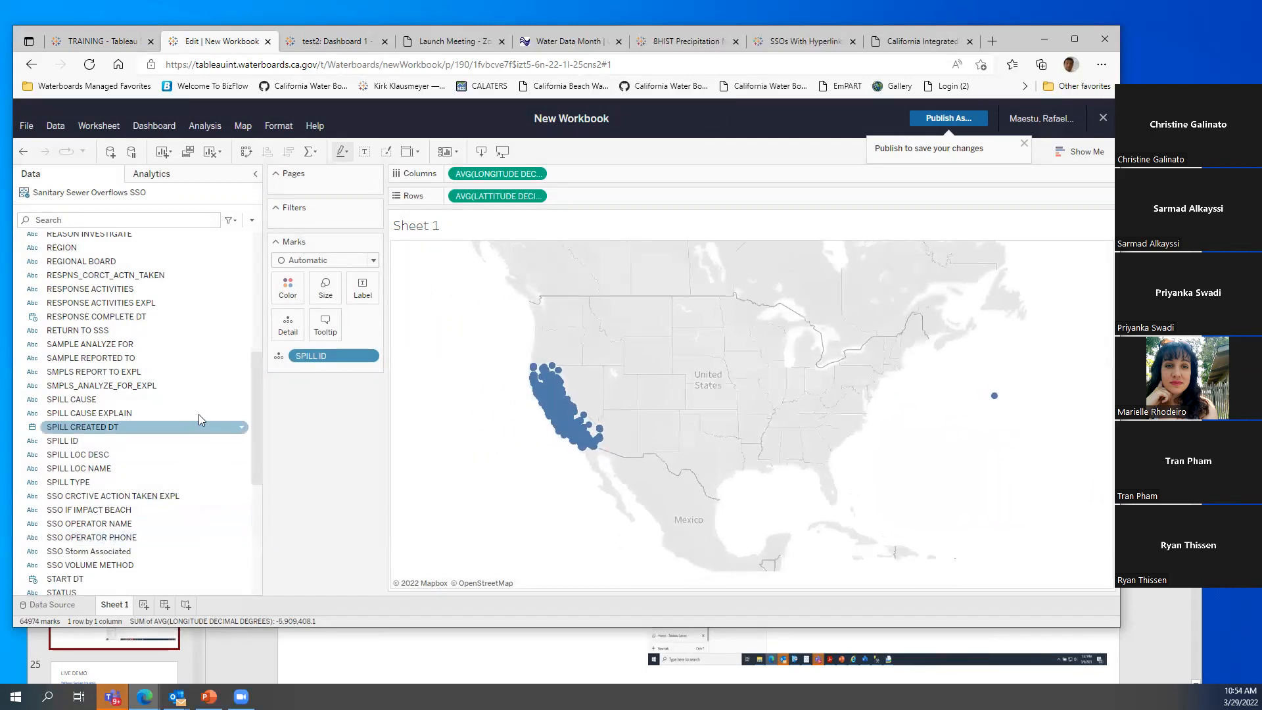
pyautogui.moveTo(256, 401); pyautogui.dragTo(259, 528)
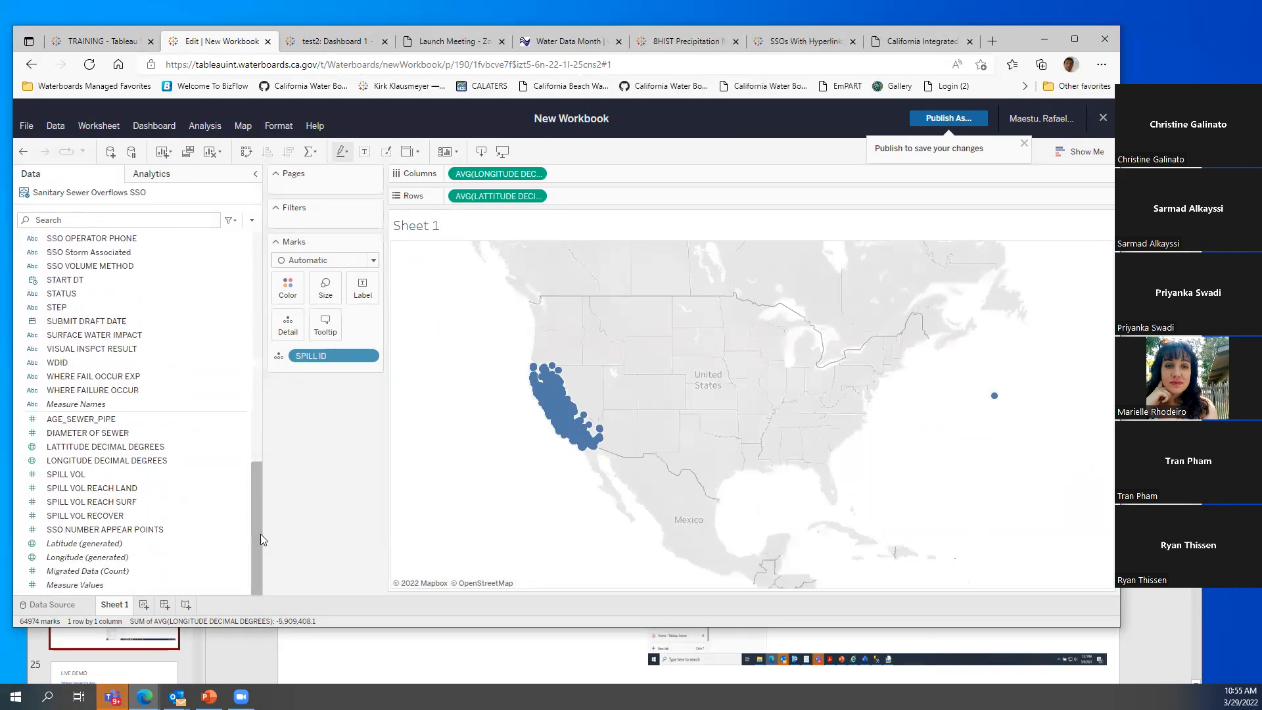
pyautogui.moveTo(417, 392)
pyautogui.click(412, 287)
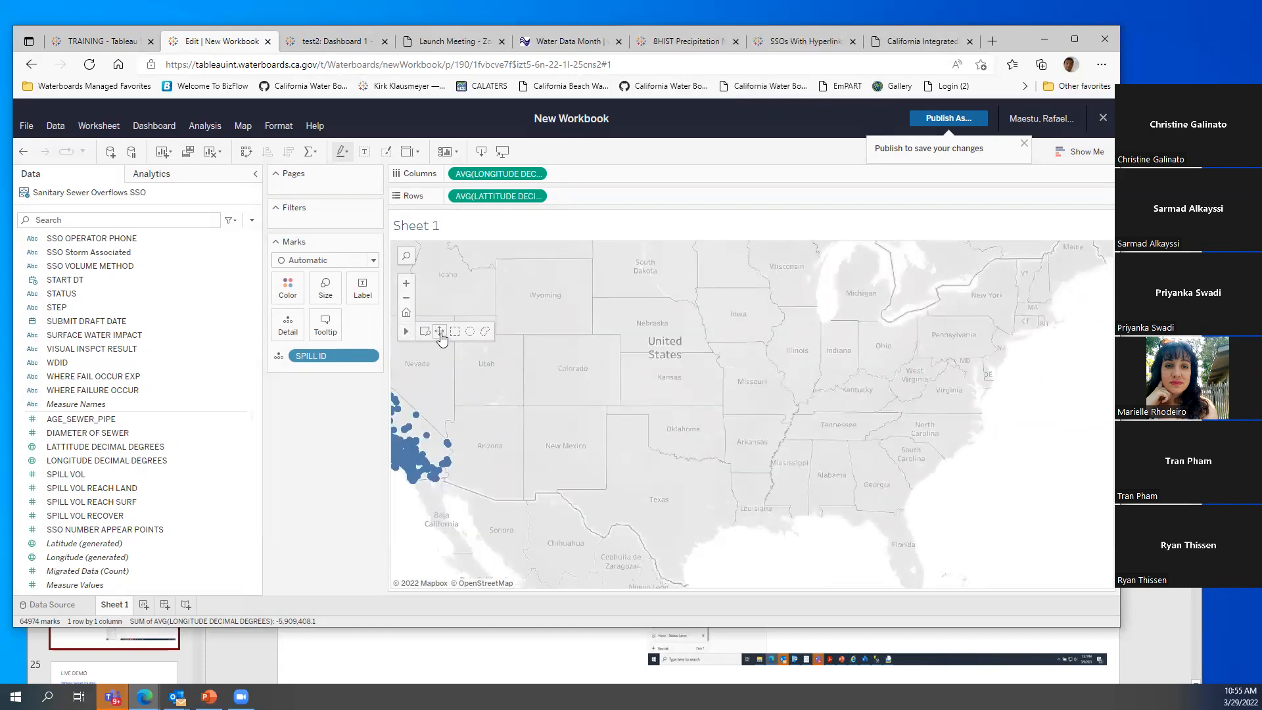
pyautogui.moveTo(442, 370); pyautogui.dragTo(763, 327)
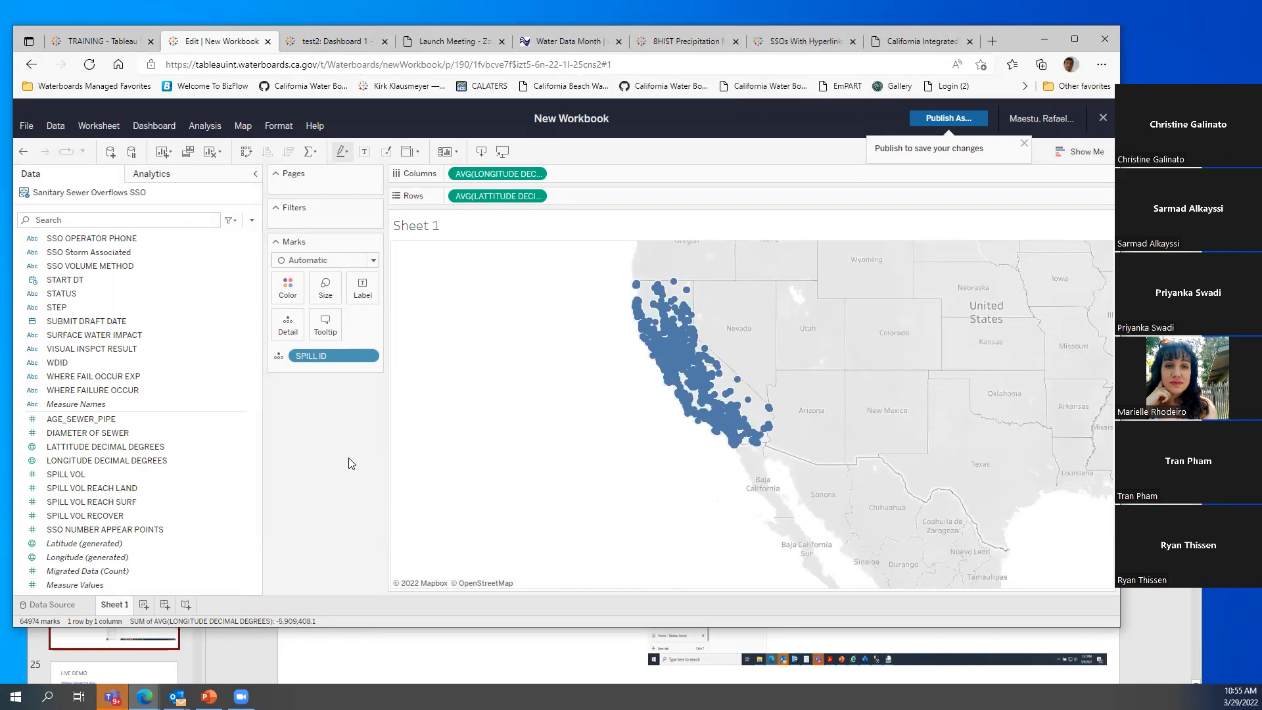
# Colour the spill dots by SPILL TYPE
pyautogui.scroll(4, 211, 365)
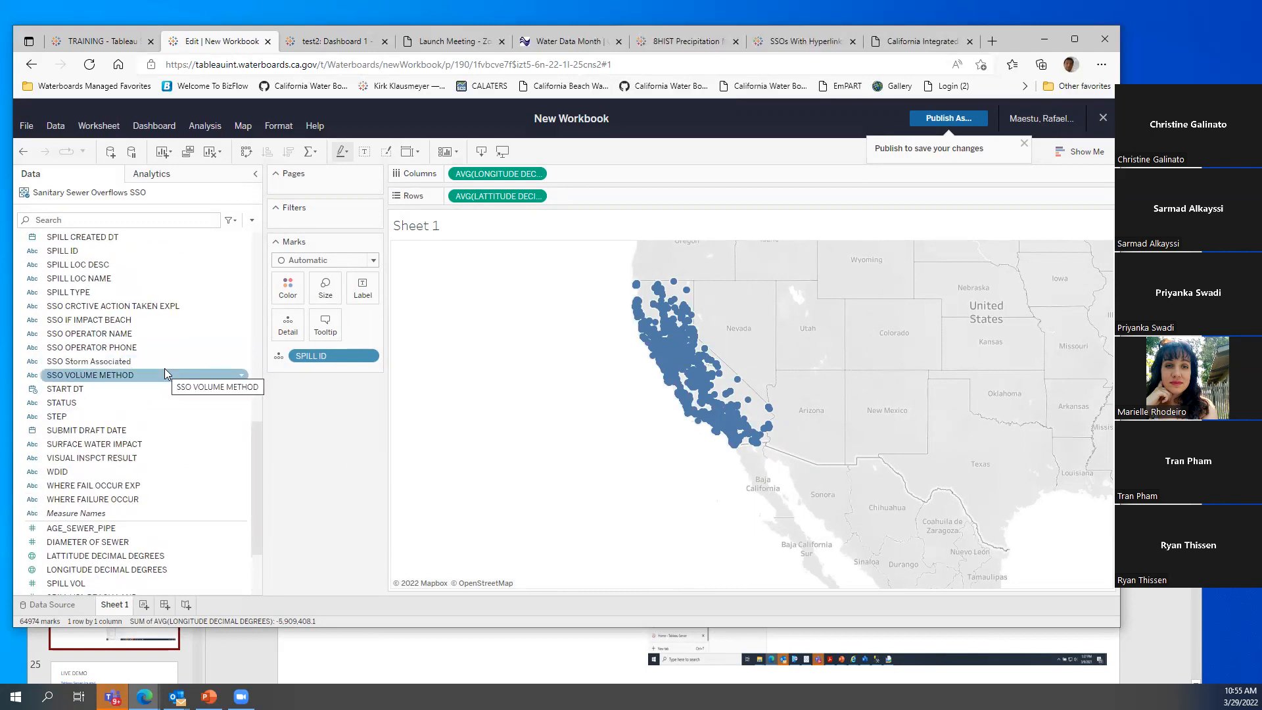
pyautogui.moveTo(158, 292); pyautogui.dragTo(289, 289)
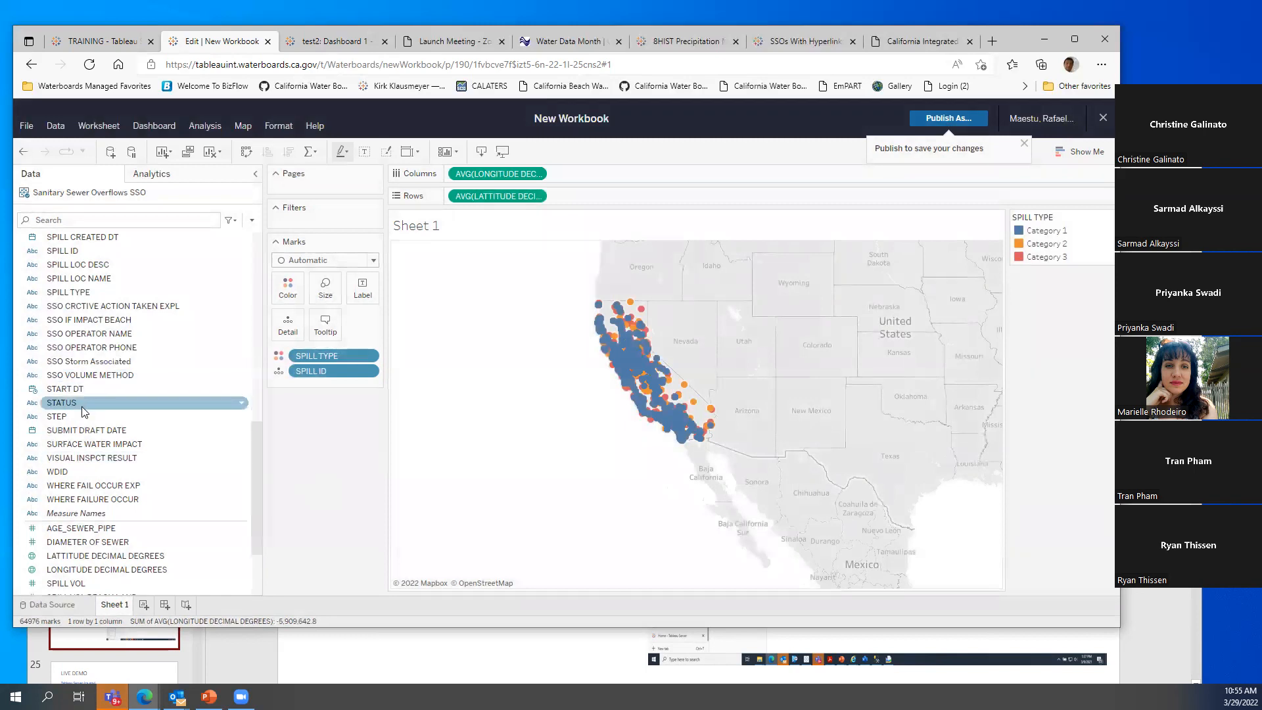
pyautogui.scroll(2, 111, 431)
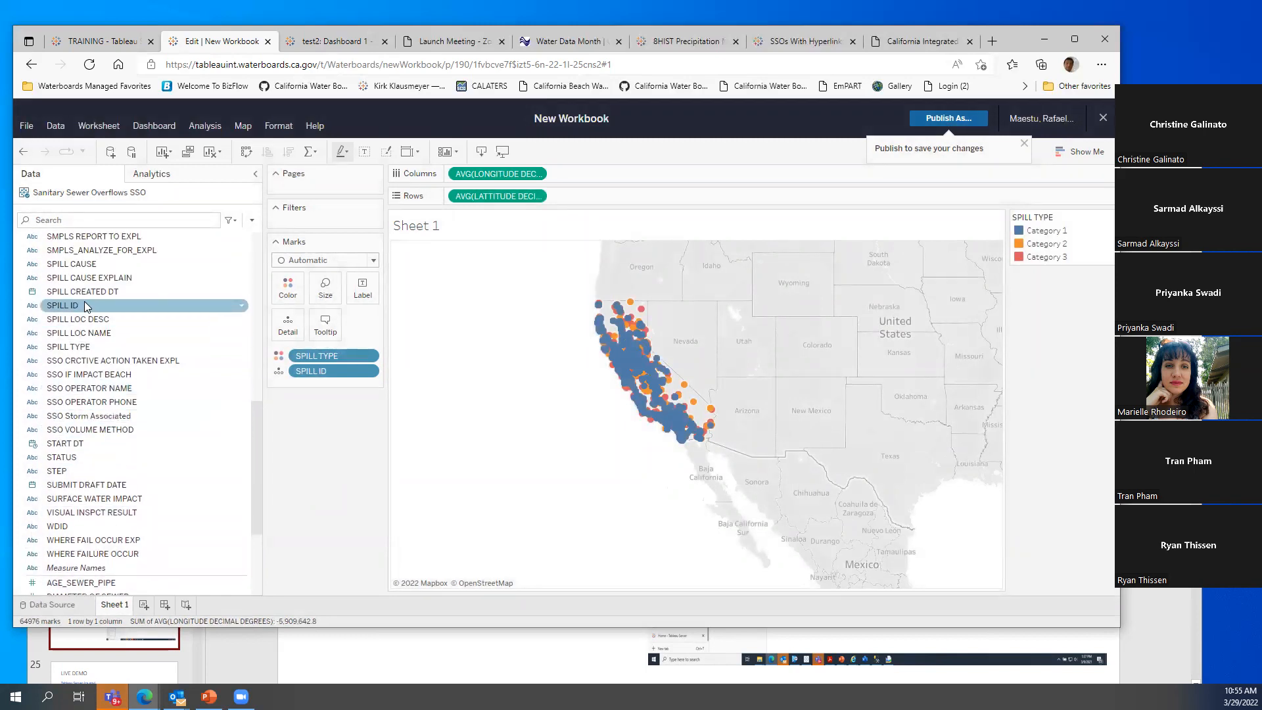
# Add a Range of Dates filter on SPILL CREATED DT
pyautogui.moveTo(98, 291); pyautogui.dragTo(326, 226)
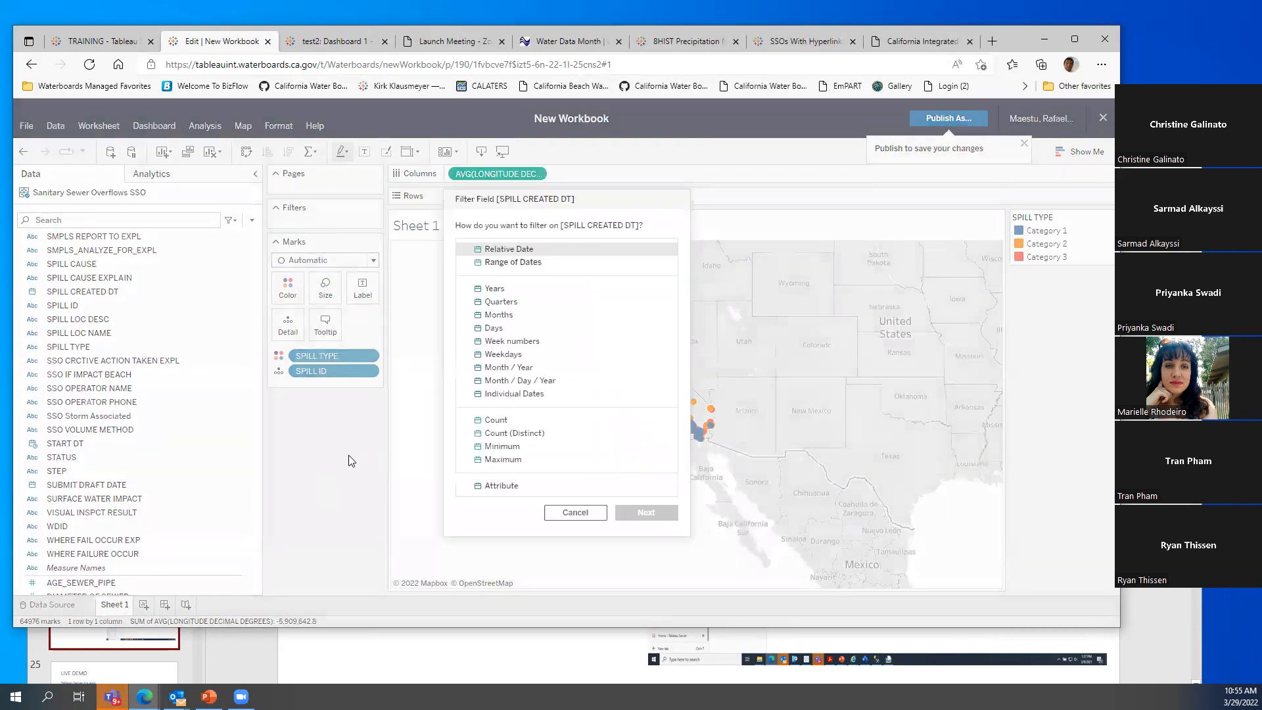
pyautogui.click(504, 263)
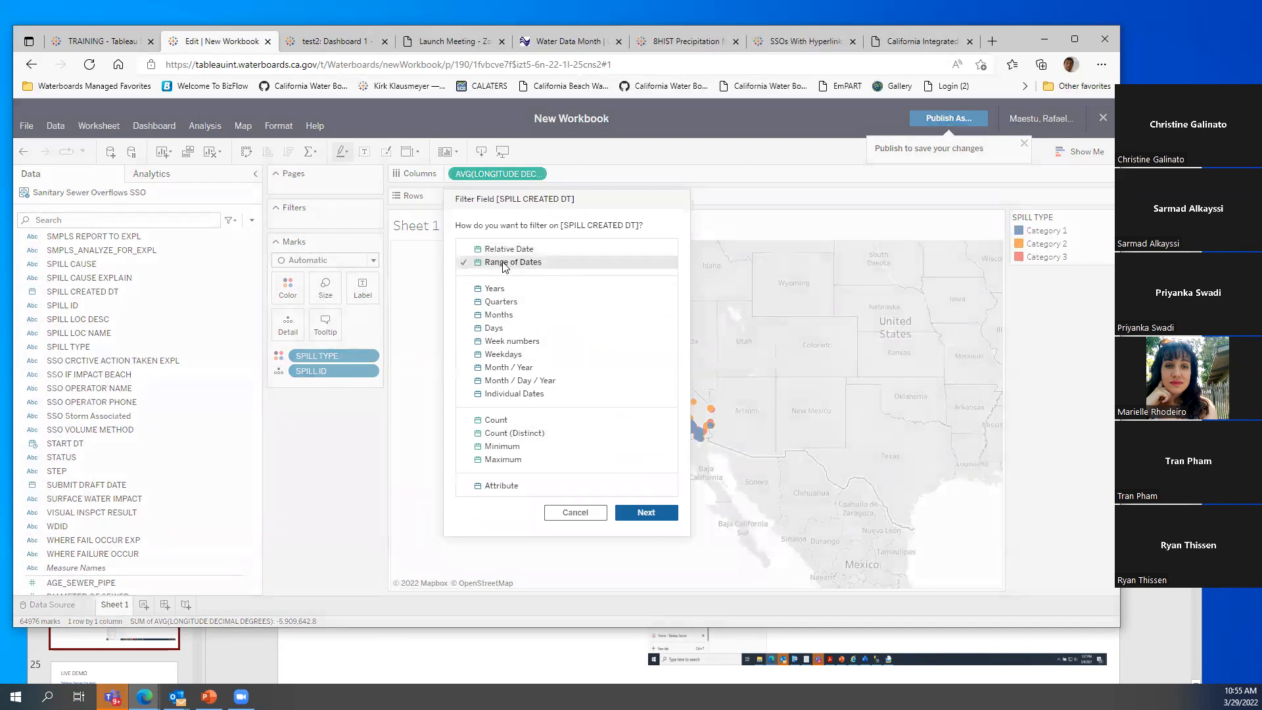
pyautogui.click(646, 513)
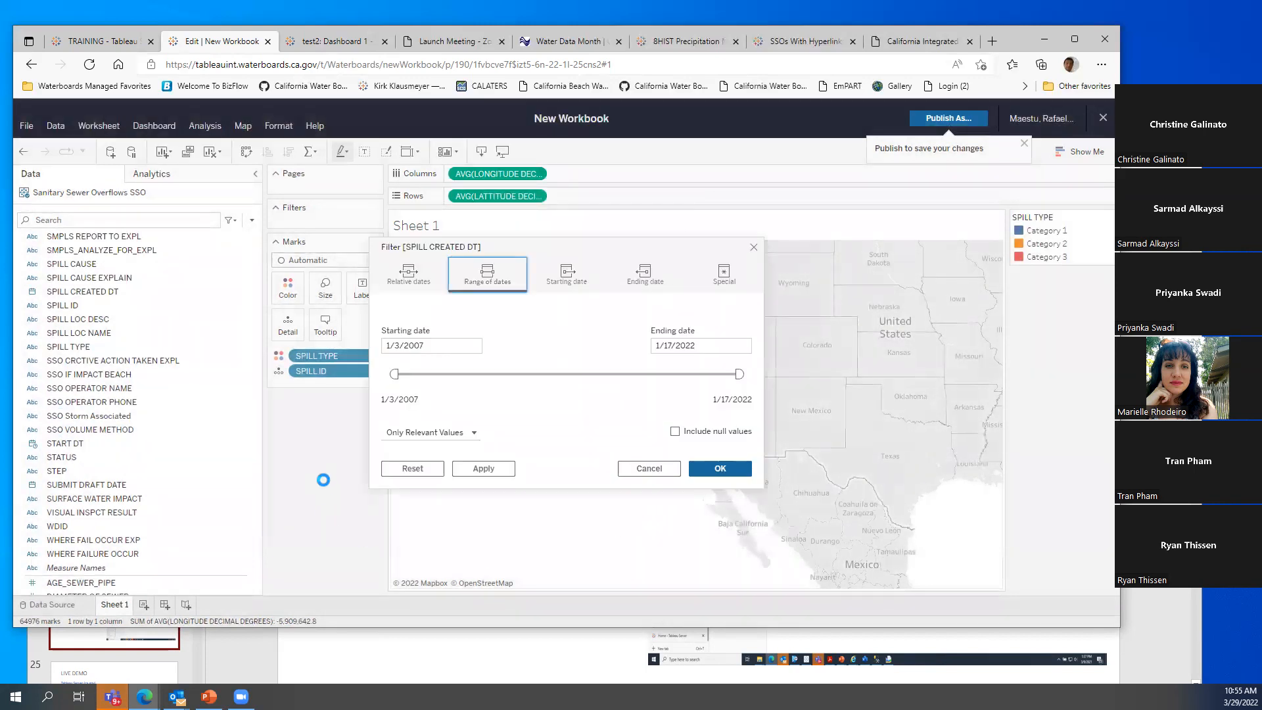
pyautogui.click(425, 347)
pyautogui.click(723, 468)
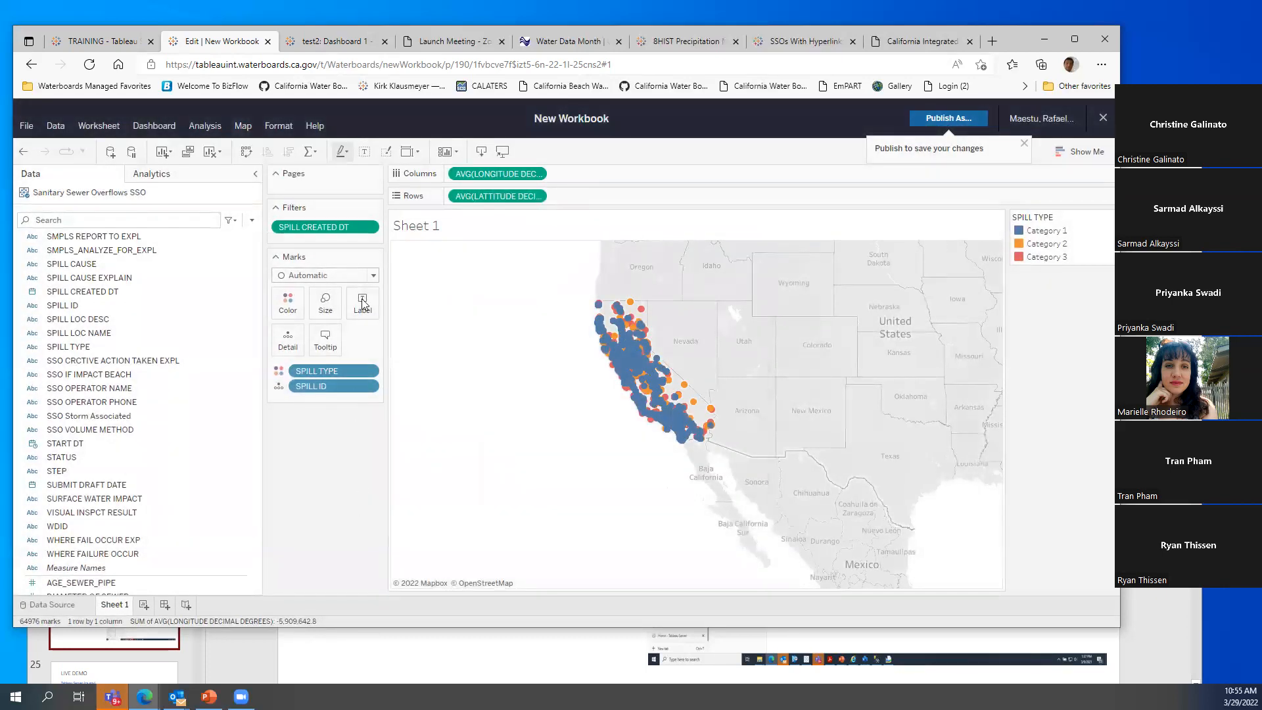
# Show the date filter and narrow the range to 4/18/2014–9/21/2016
pyautogui.click(371, 232)
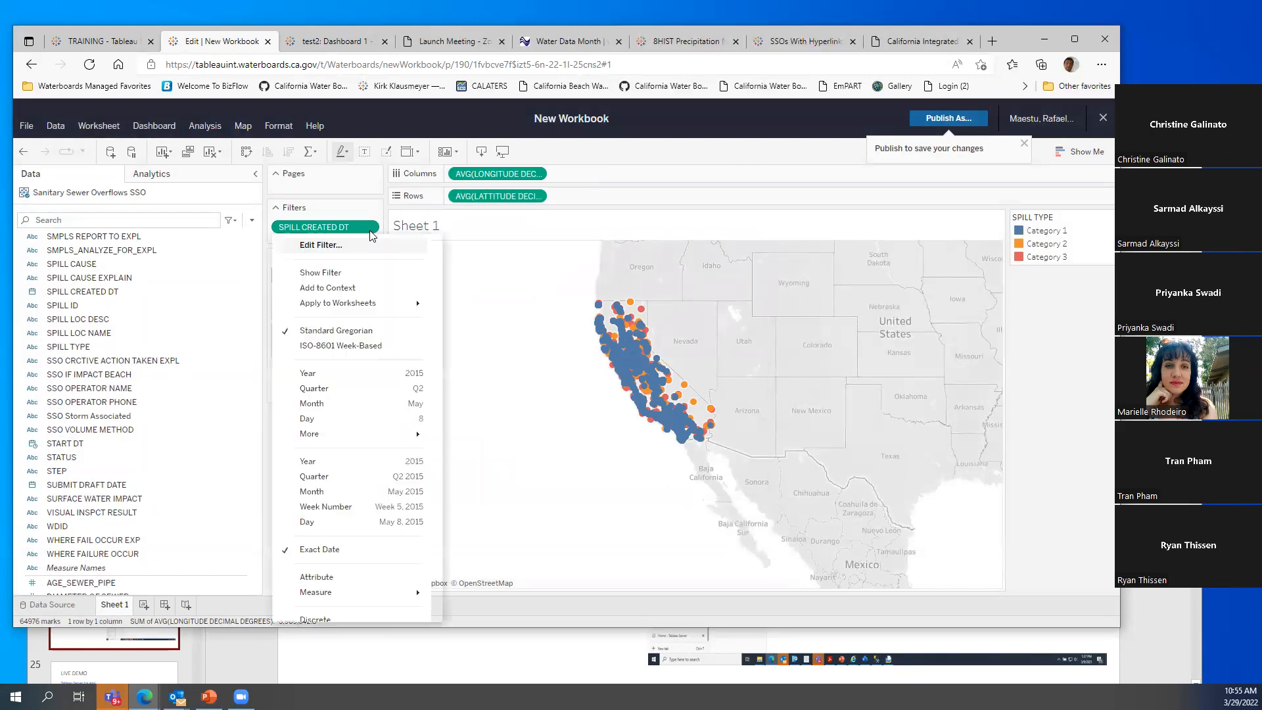
pyautogui.click(355, 274)
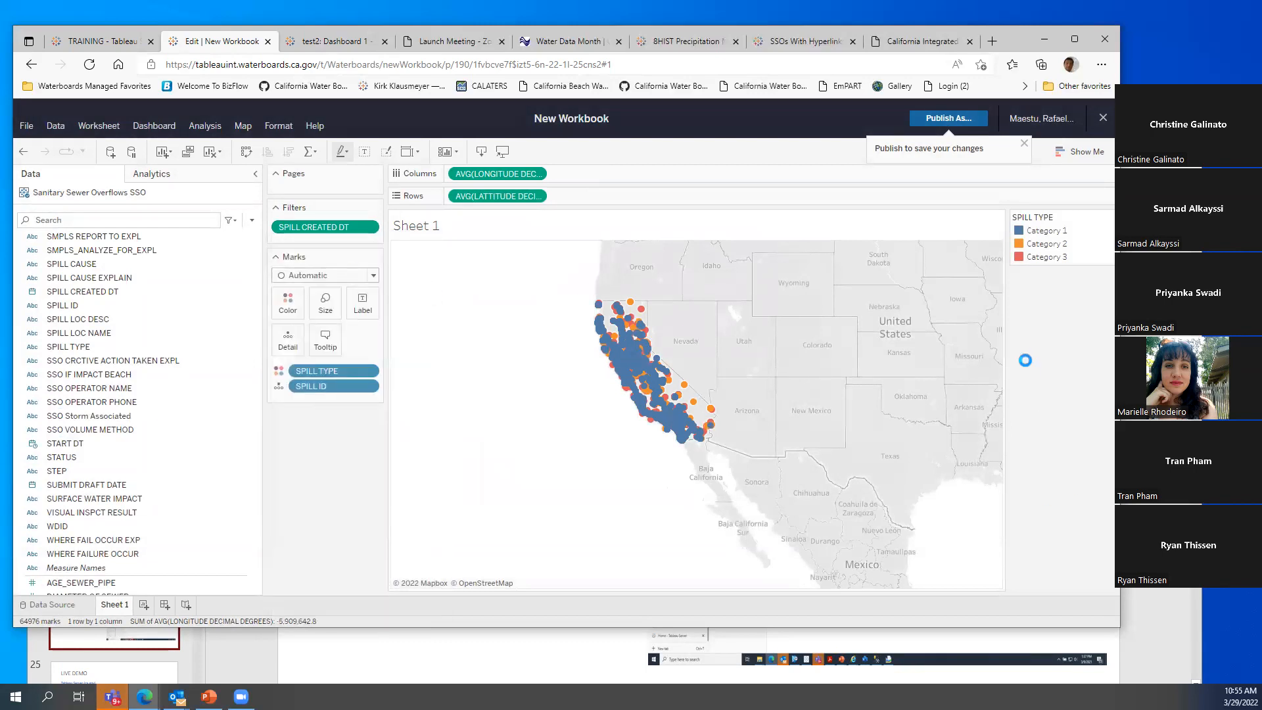
pyautogui.moveTo(1017, 307); pyautogui.dragTo(1059, 307)
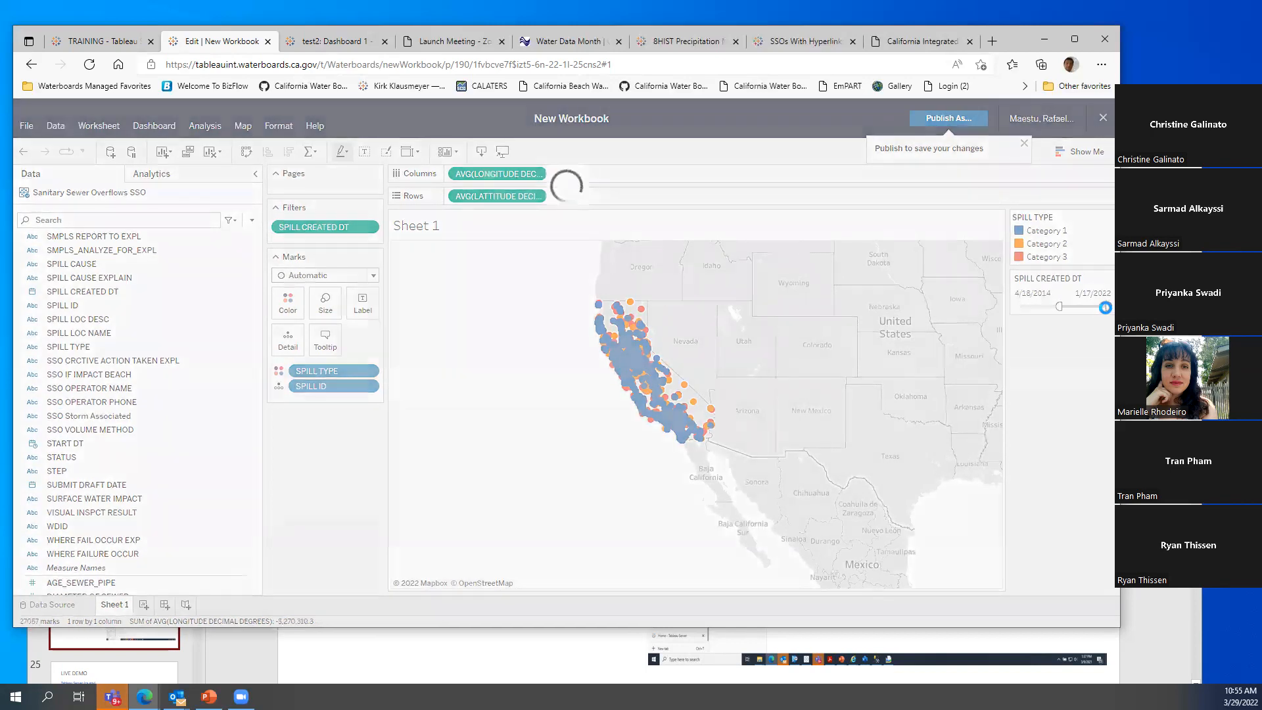
pyautogui.moveTo(1105, 307); pyautogui.dragTo(1071, 319)
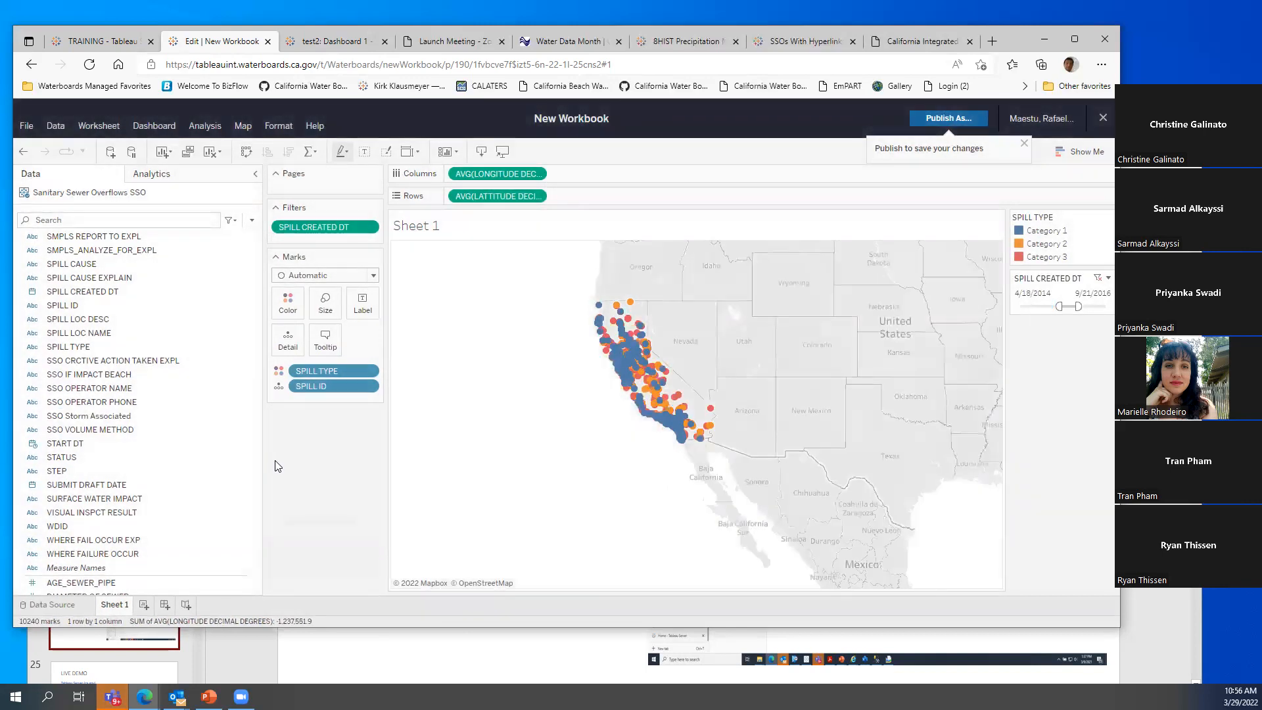
# Zoom in on California and switch the background map to Streets
pyautogui.moveTo(403, 399)
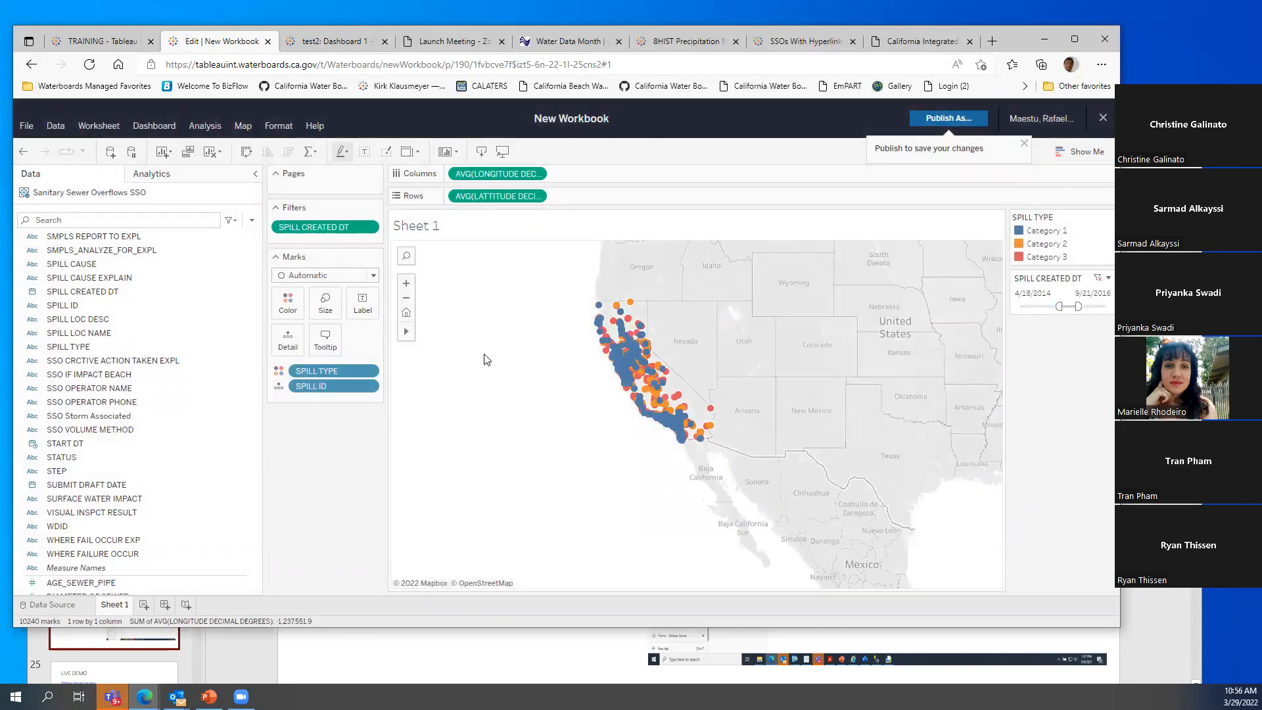
pyautogui.click(406, 282)
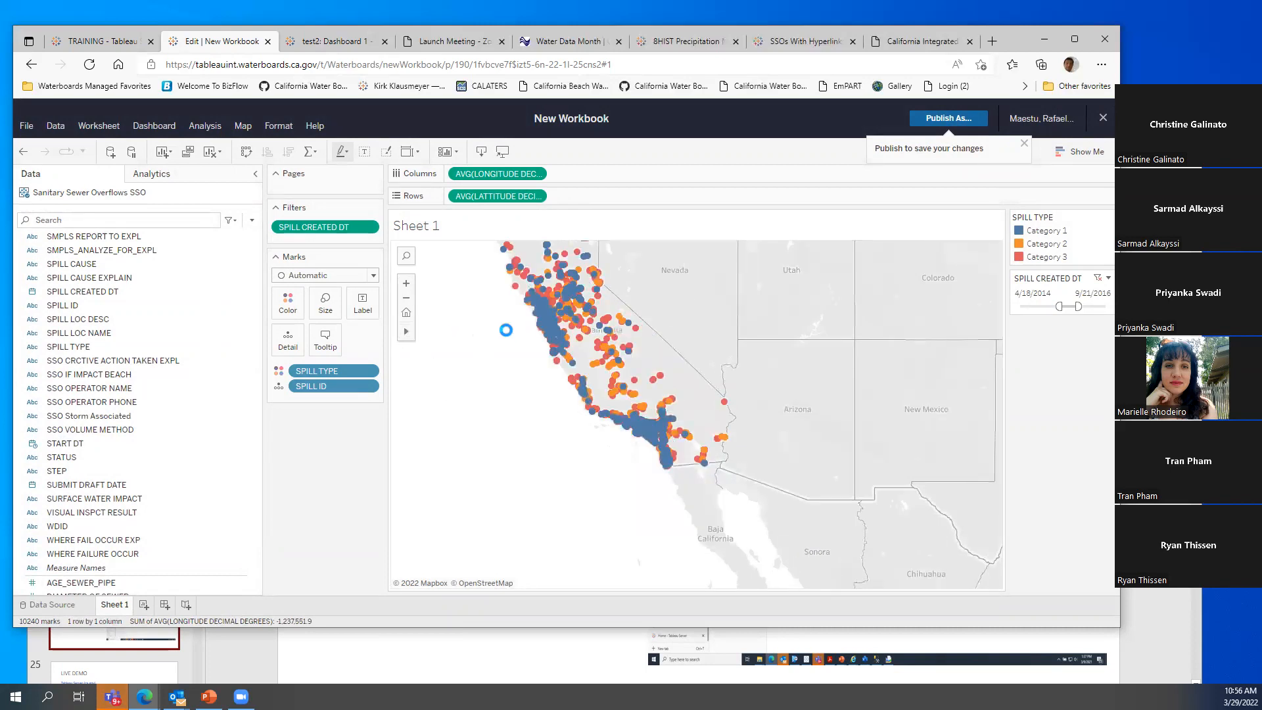
pyautogui.moveTo(490, 310); pyautogui.dragTo(576, 380)
pyautogui.moveTo(659, 366)
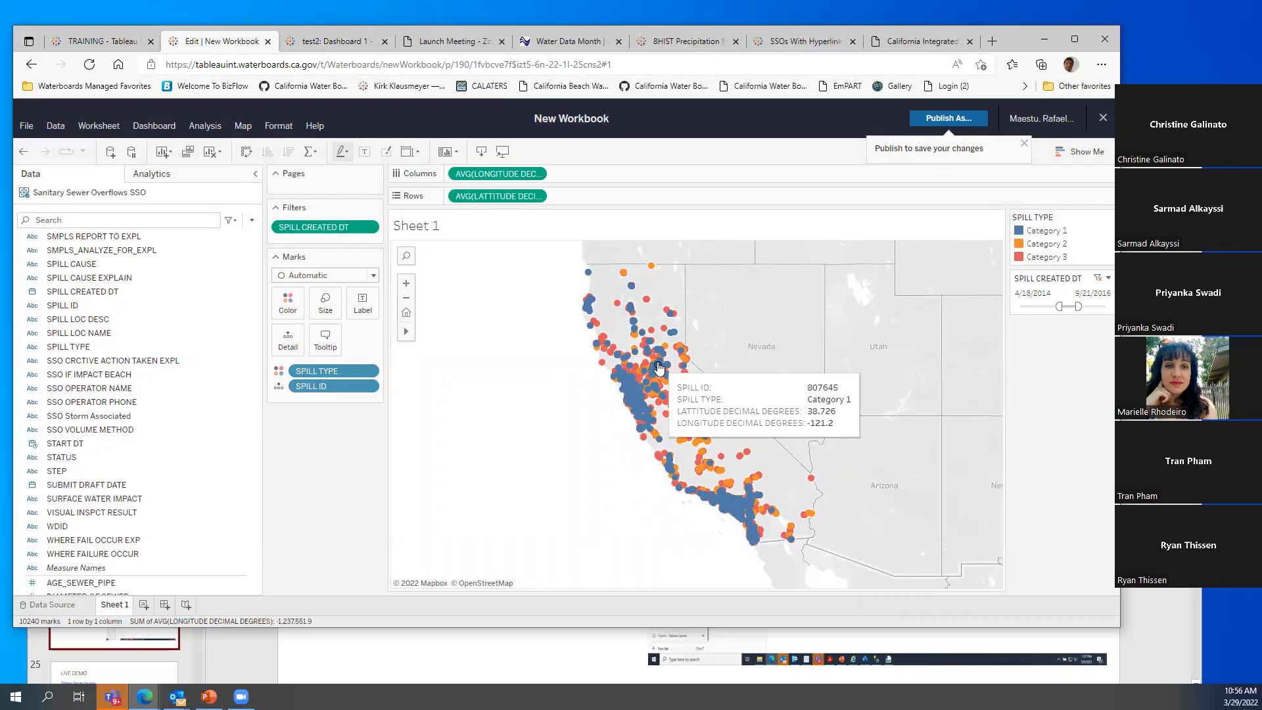
pyautogui.click(239, 127)
pyautogui.moveTo(263, 145)
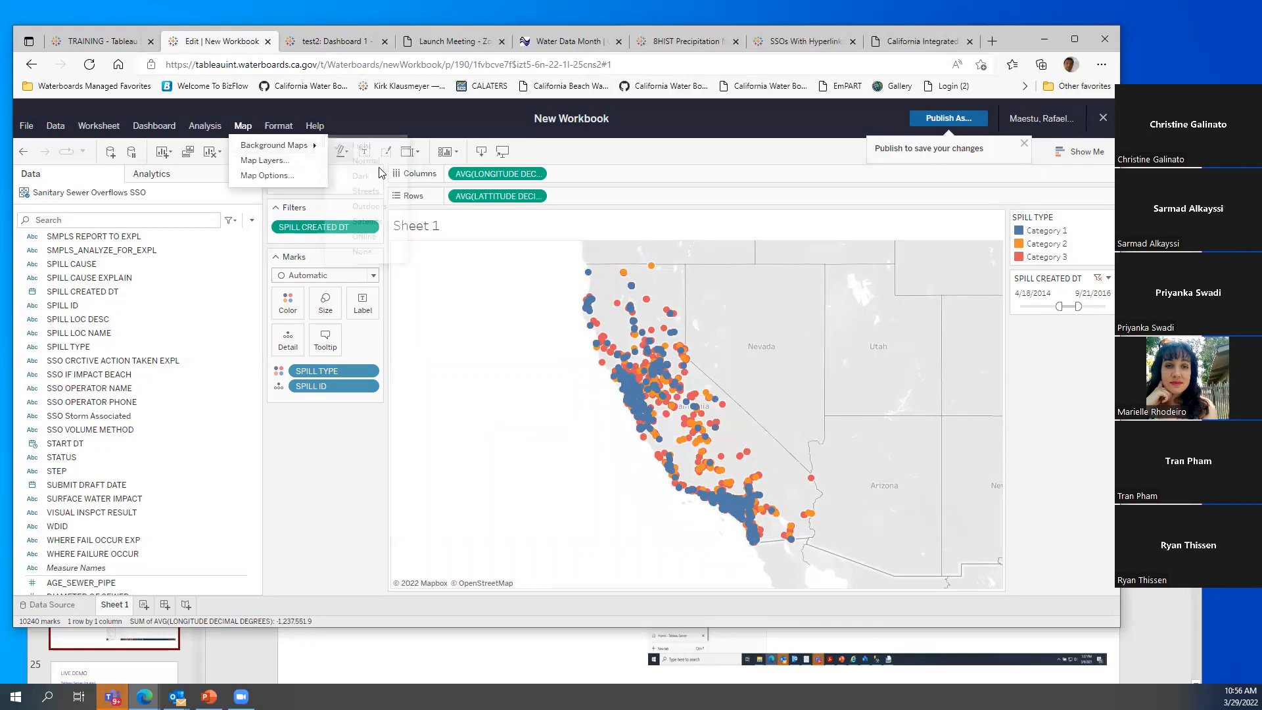
pyautogui.click(370, 191)
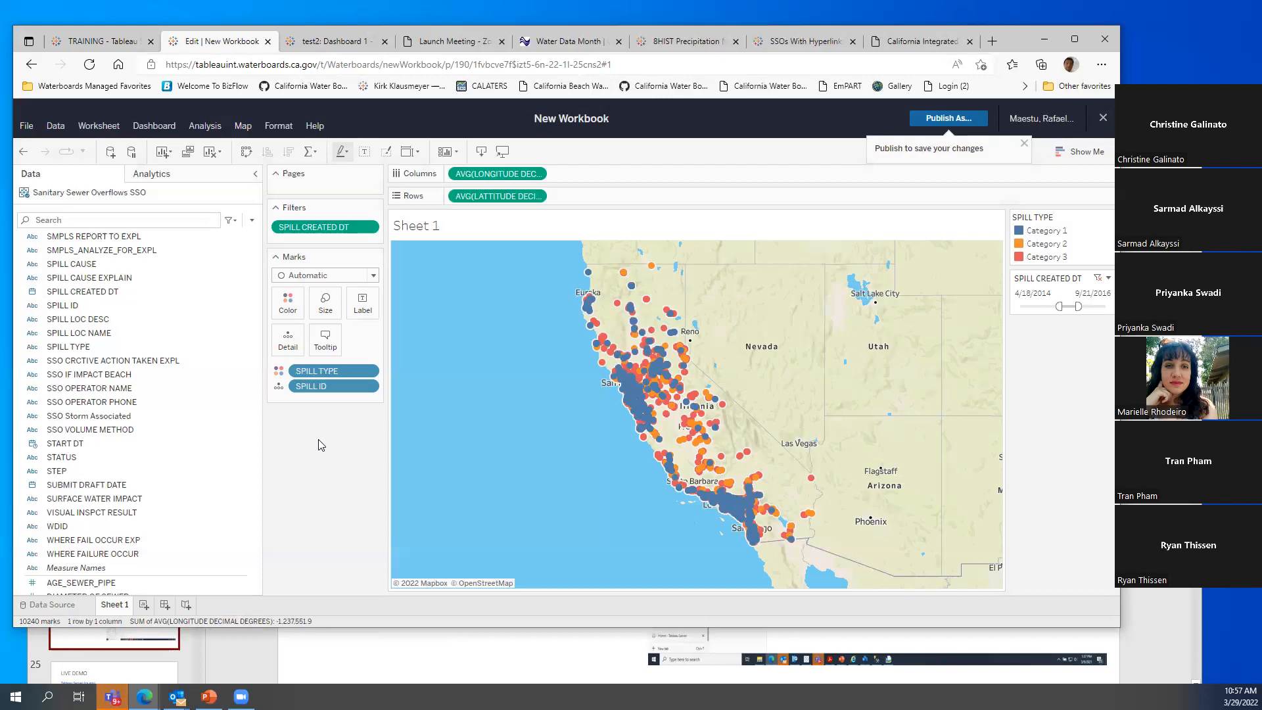
# Bring the PowerPoint presentation forward and start the slideshow from the current slide
pyautogui.click(254, 654)
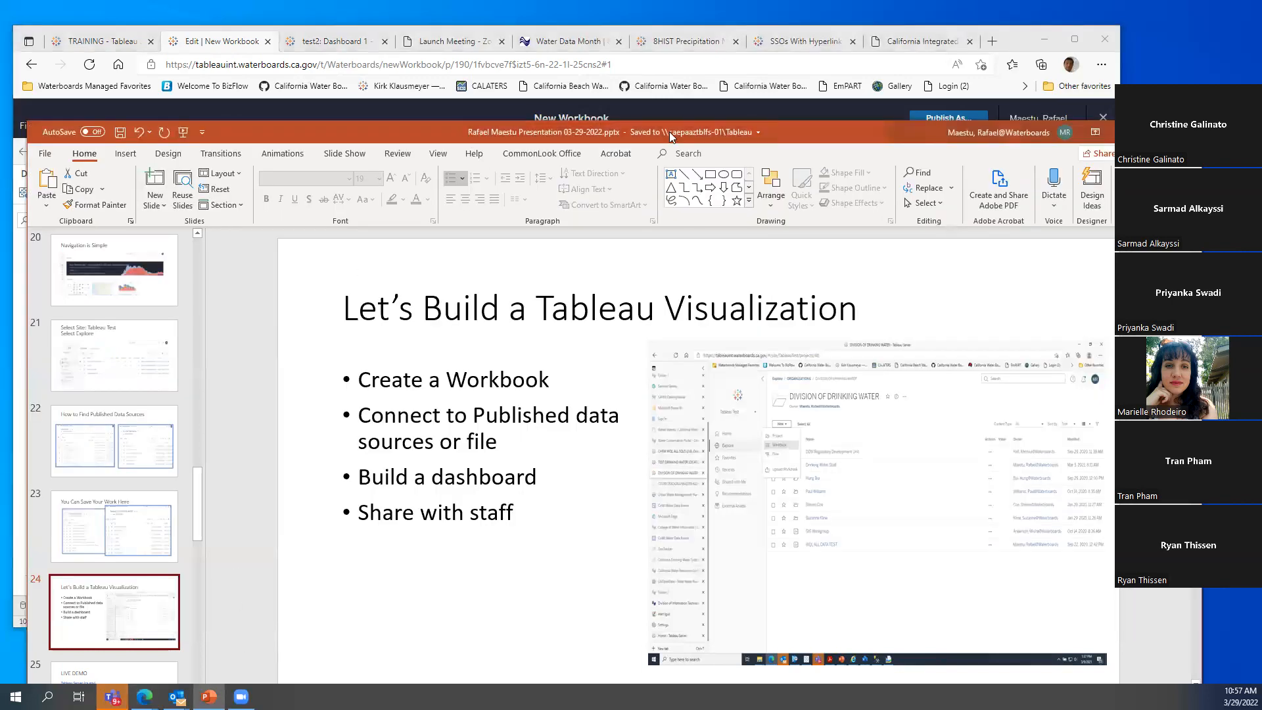
pyautogui.moveTo(1024, 42); pyautogui.dragTo(1028, 19)
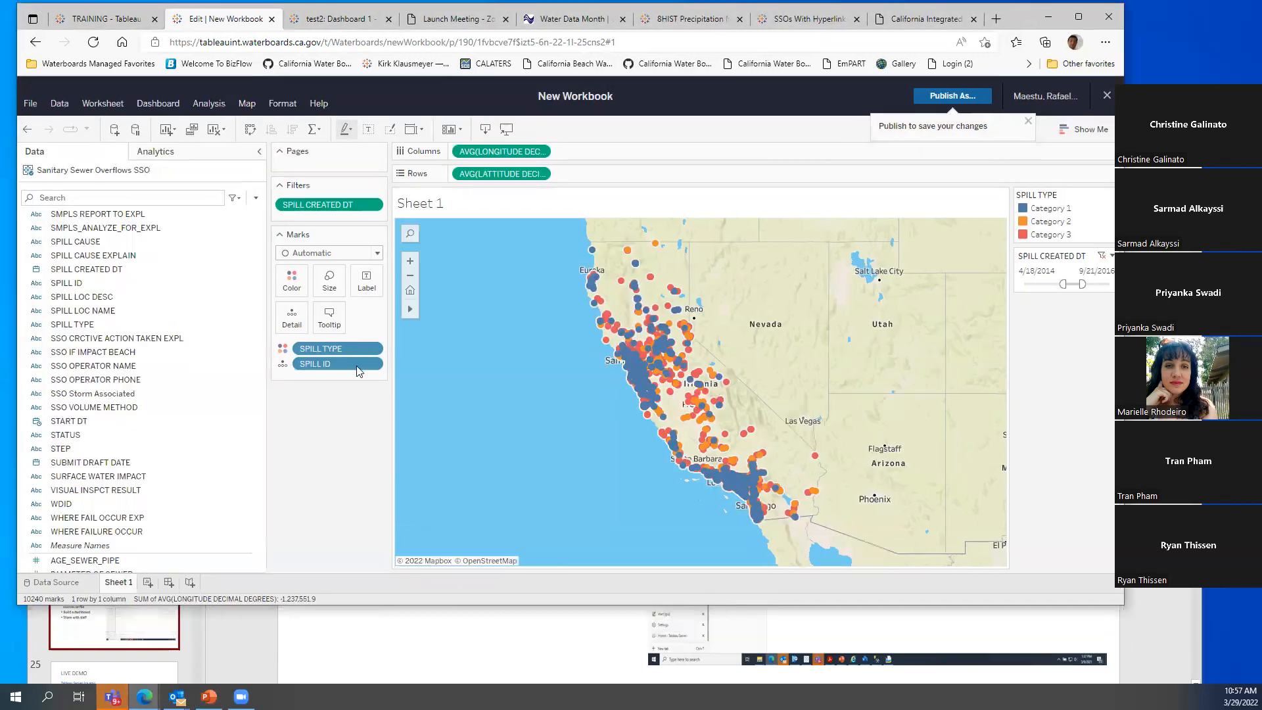
pyautogui.click(265, 637)
pyautogui.moveTo(336, 128); pyautogui.dragTo(329, 42)
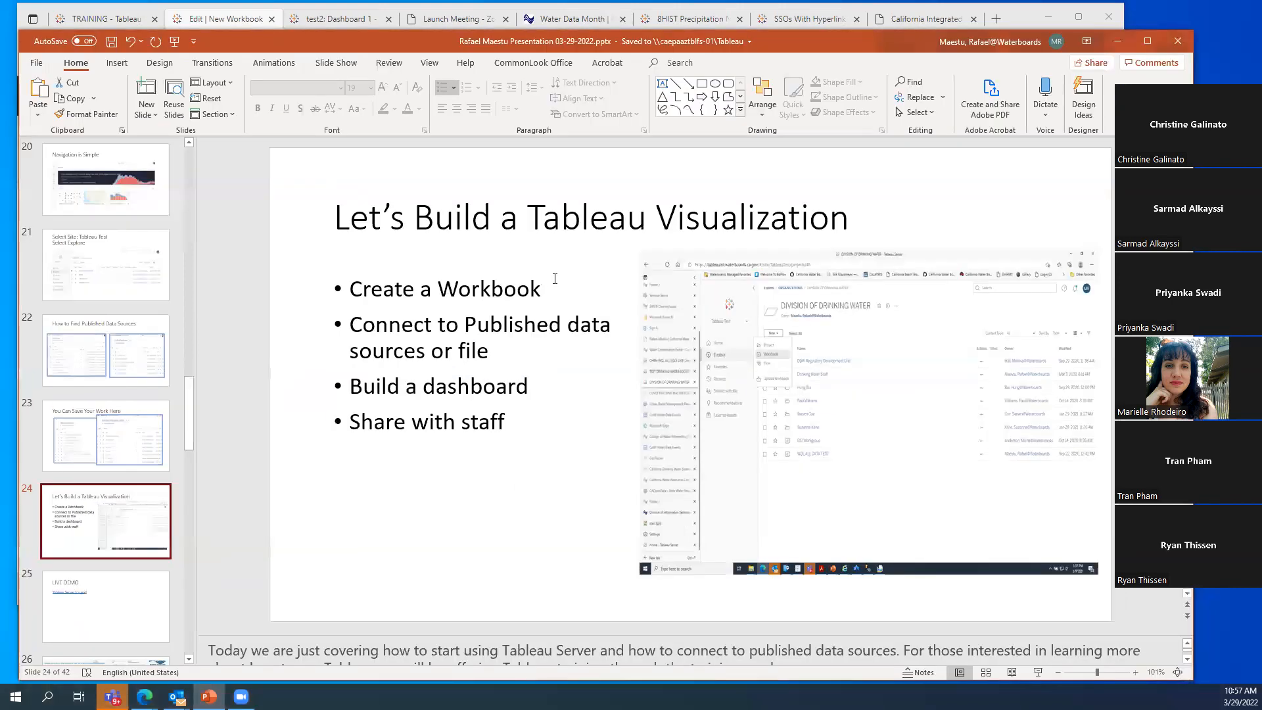
pyautogui.click(1039, 673)
# Advance past the Live Demo slide to the How to Access Tableau Server slide
pyautogui.click(348, 557)
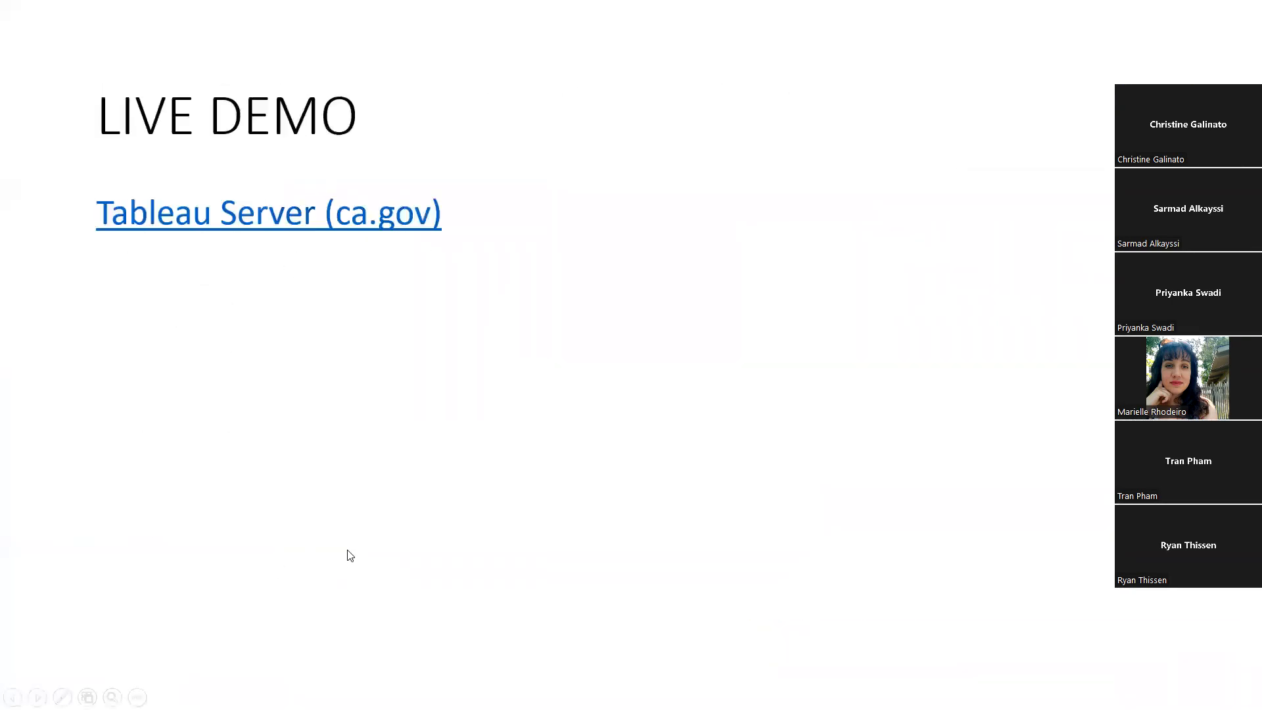
pyautogui.press('Right')
pyautogui.press('Right')
pyautogui.press('Right')
pyautogui.press('Right')
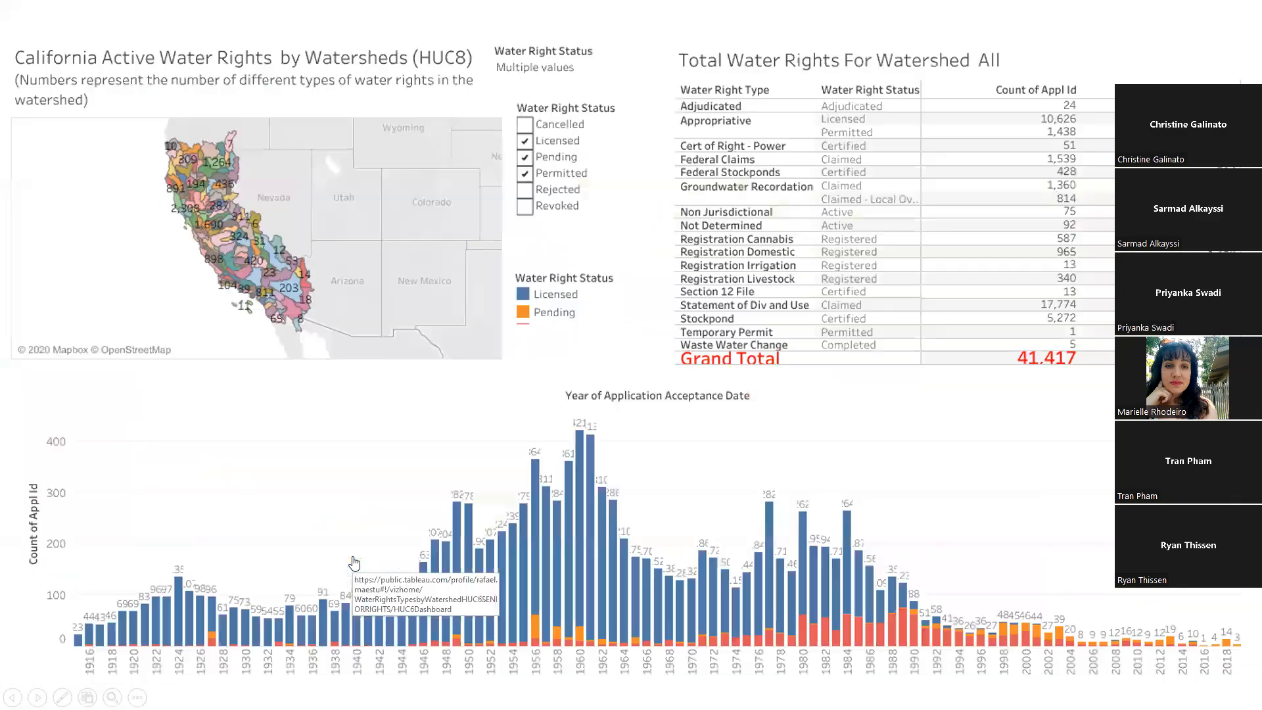
pyautogui.press('Right')
pyautogui.press('Right')
pyautogui.press('Right')
pyautogui.press('Right')
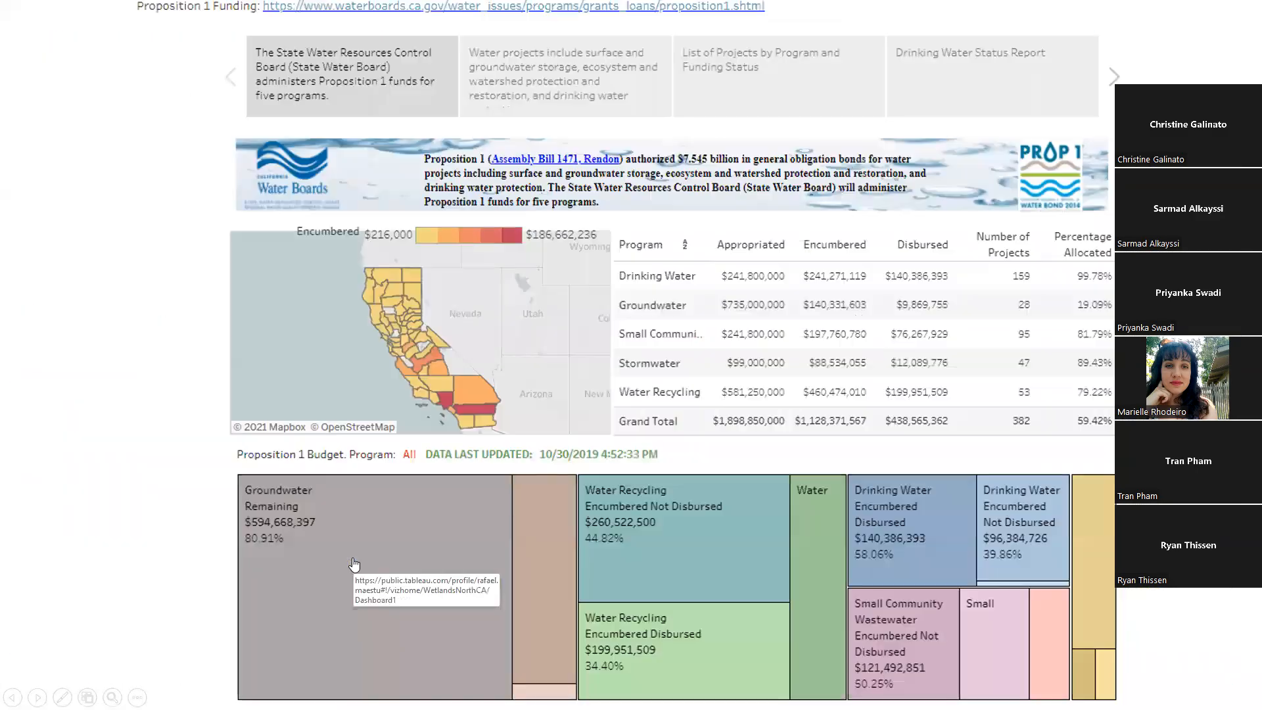
pyautogui.press('Right')
pyautogui.press('Right')
pyautogui.press('Right')
pyautogui.press('Right')
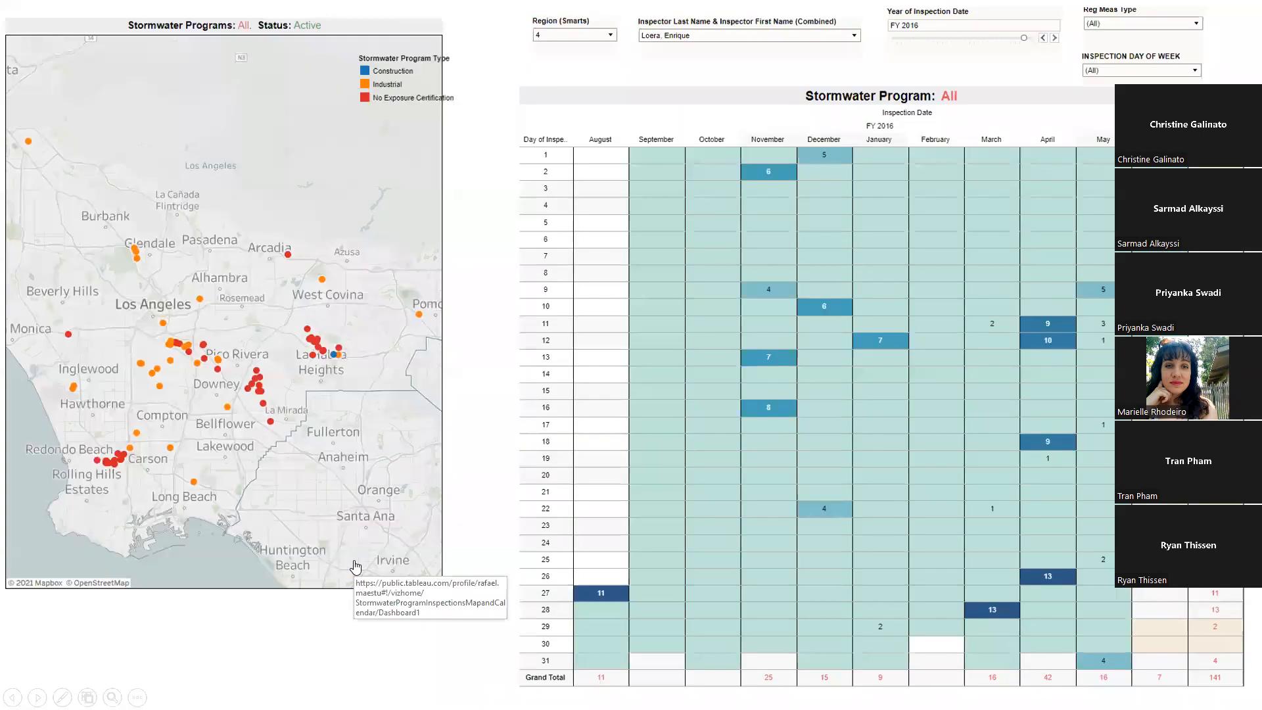
pyautogui.press('Right')
pyautogui.press('Right')
pyautogui.press('Left')
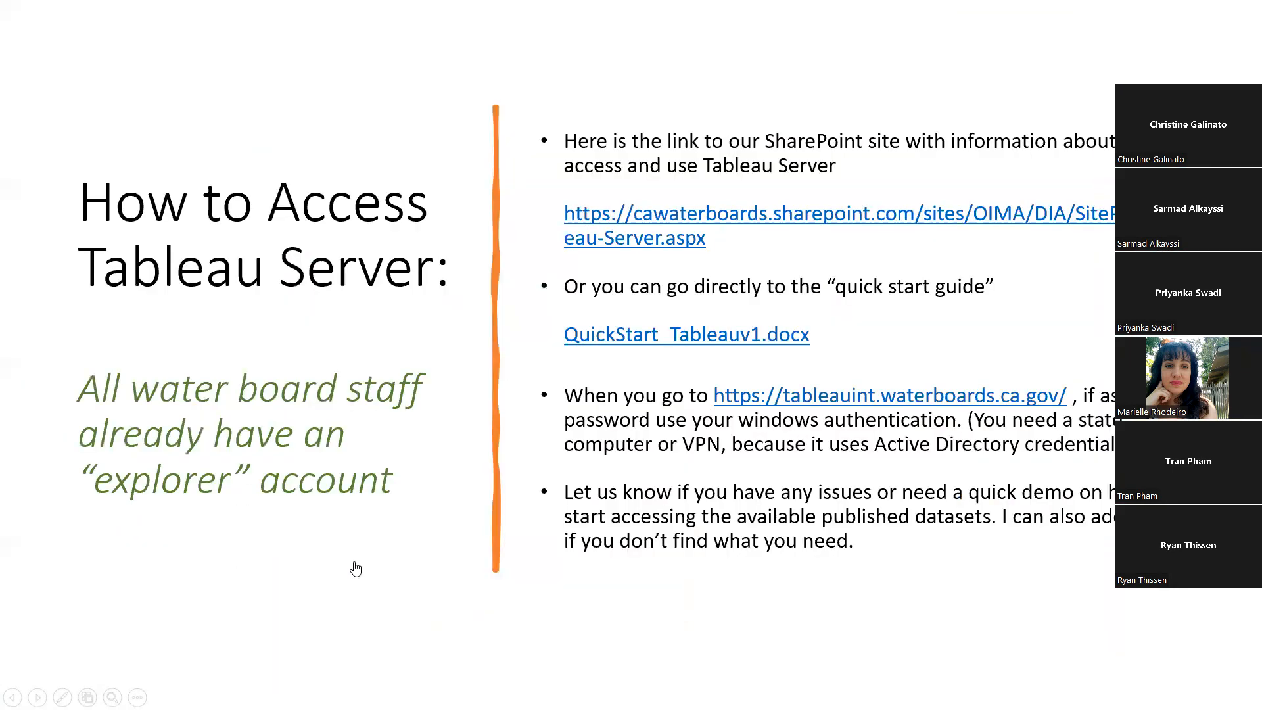